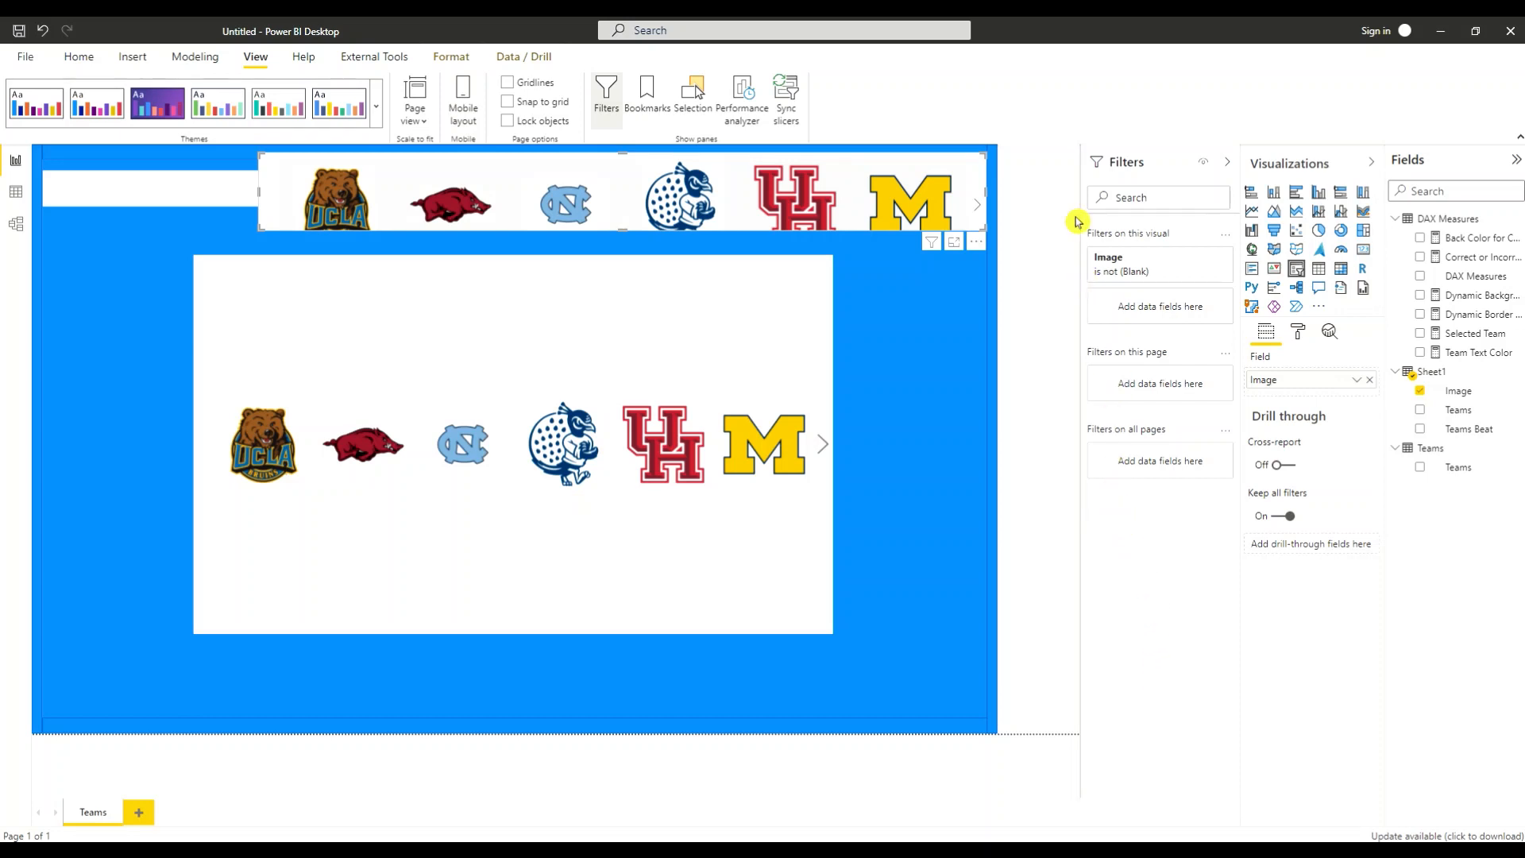
Preview the report's team colours by selecting the Arkansas, North Carolina, Houston, Michigan, Providence, Gonzaga and Kansas logos in the image slicer.
left_click(455, 205)
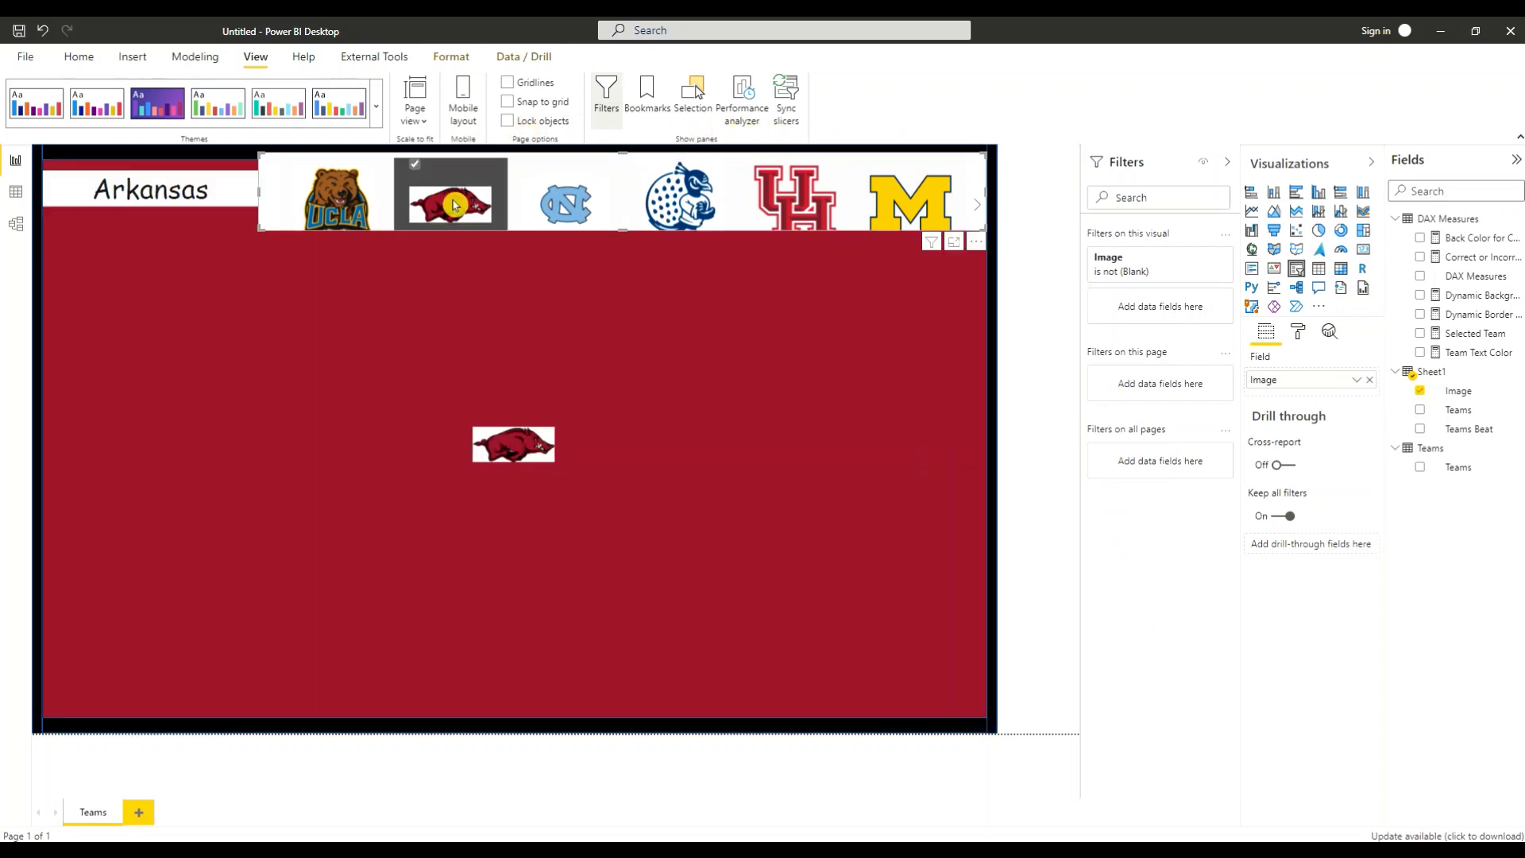
left_click(558, 203)
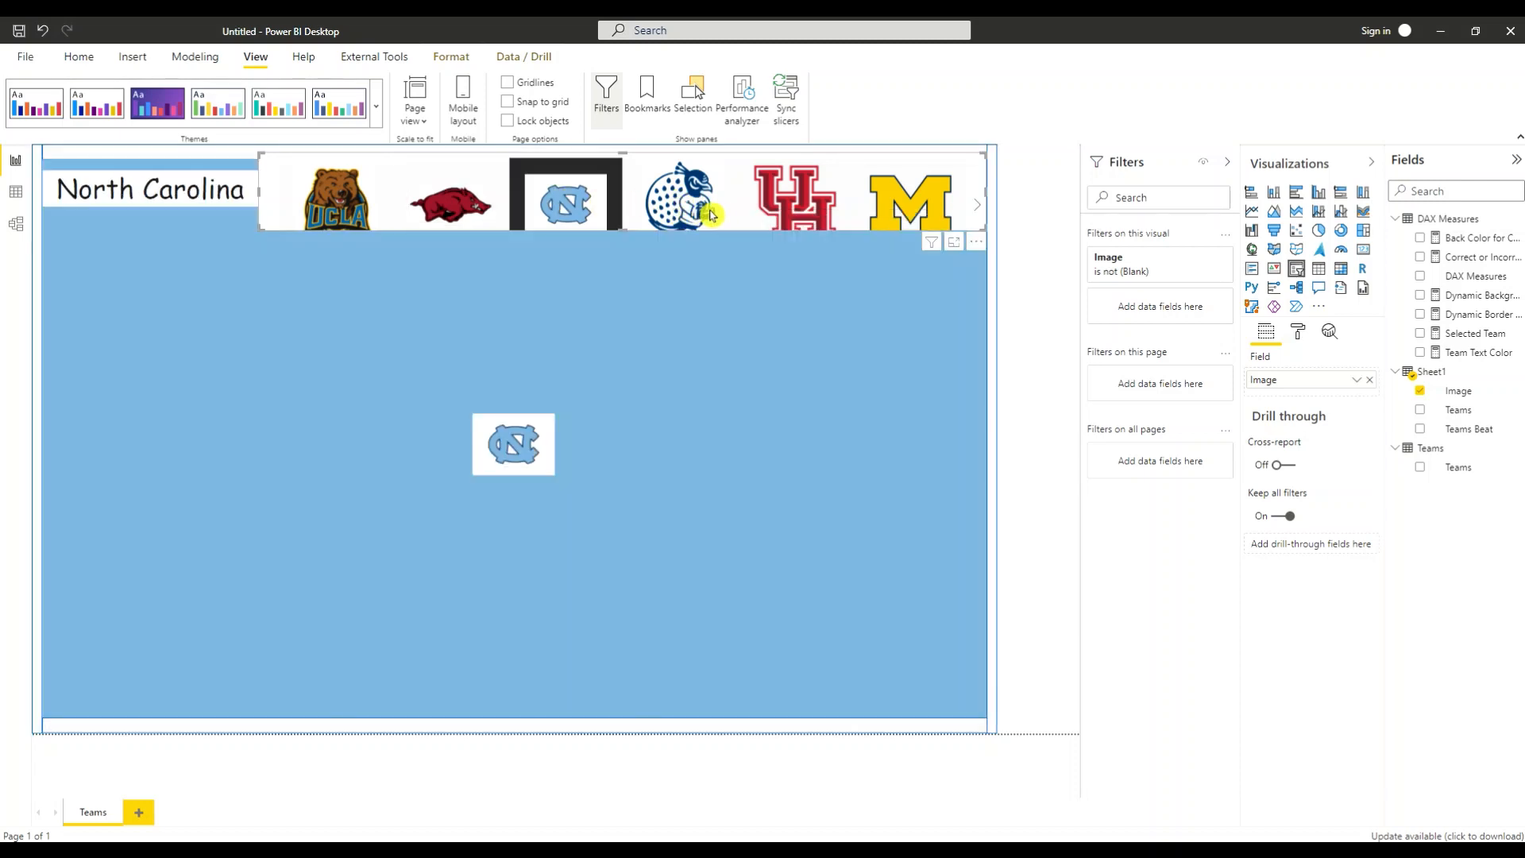
left_click(826, 211)
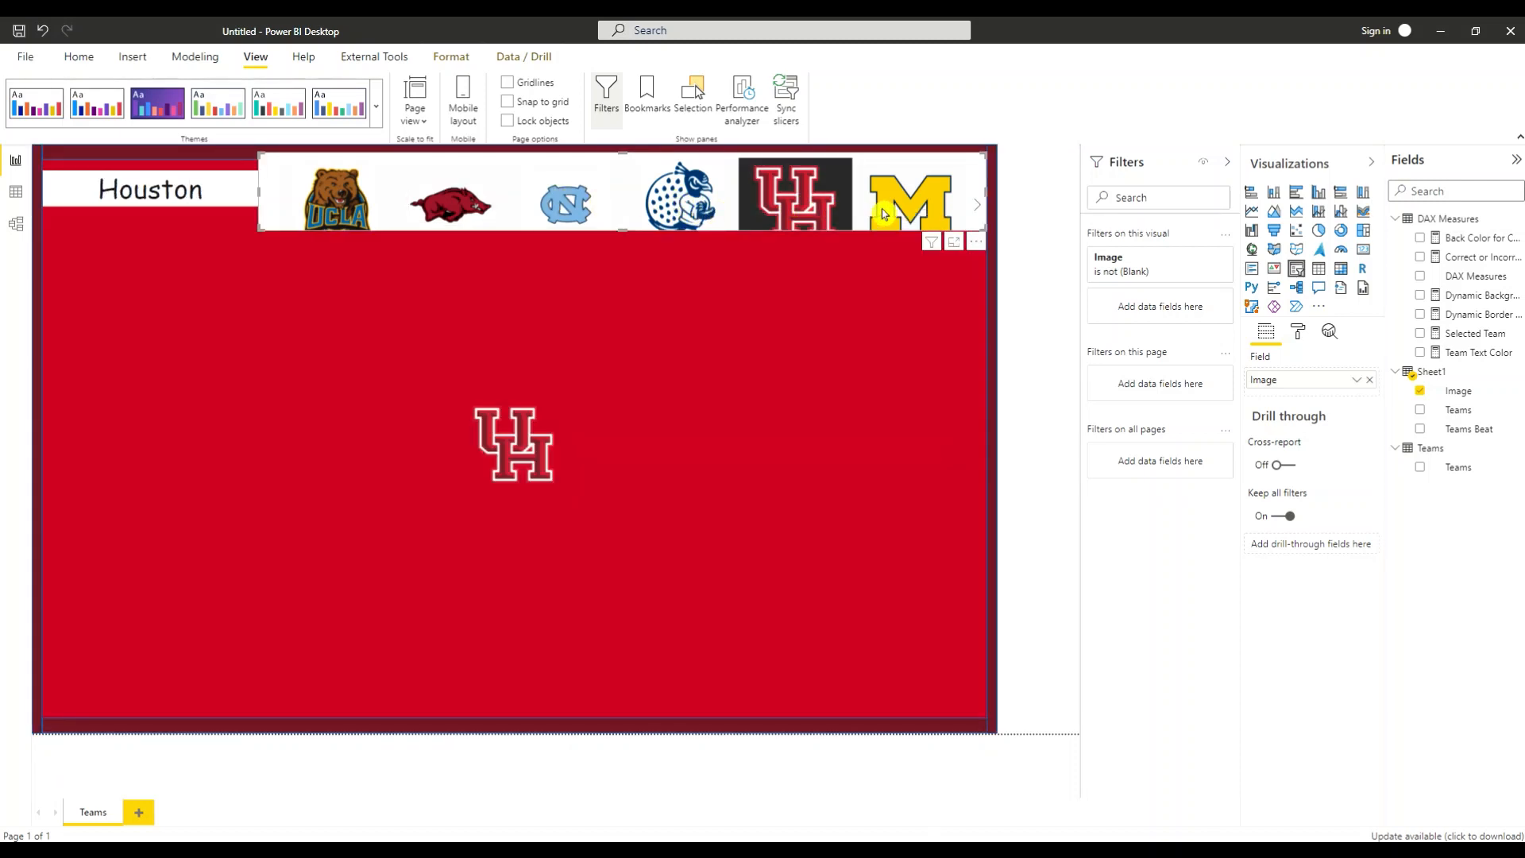
left_click(909, 205)
left_click(977, 206)
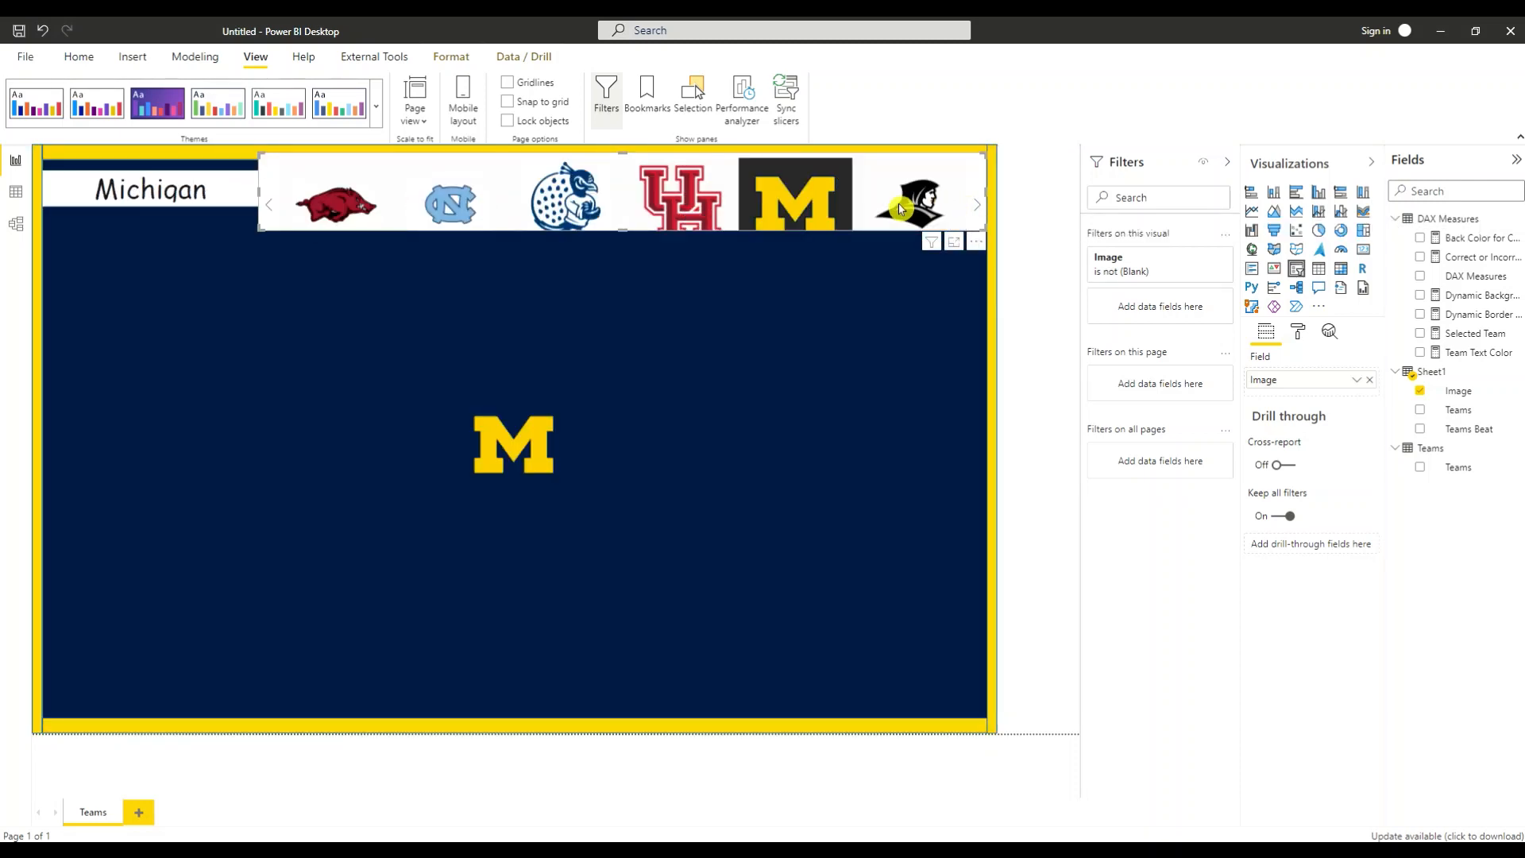
left_click(911, 199)
left_click(977, 206)
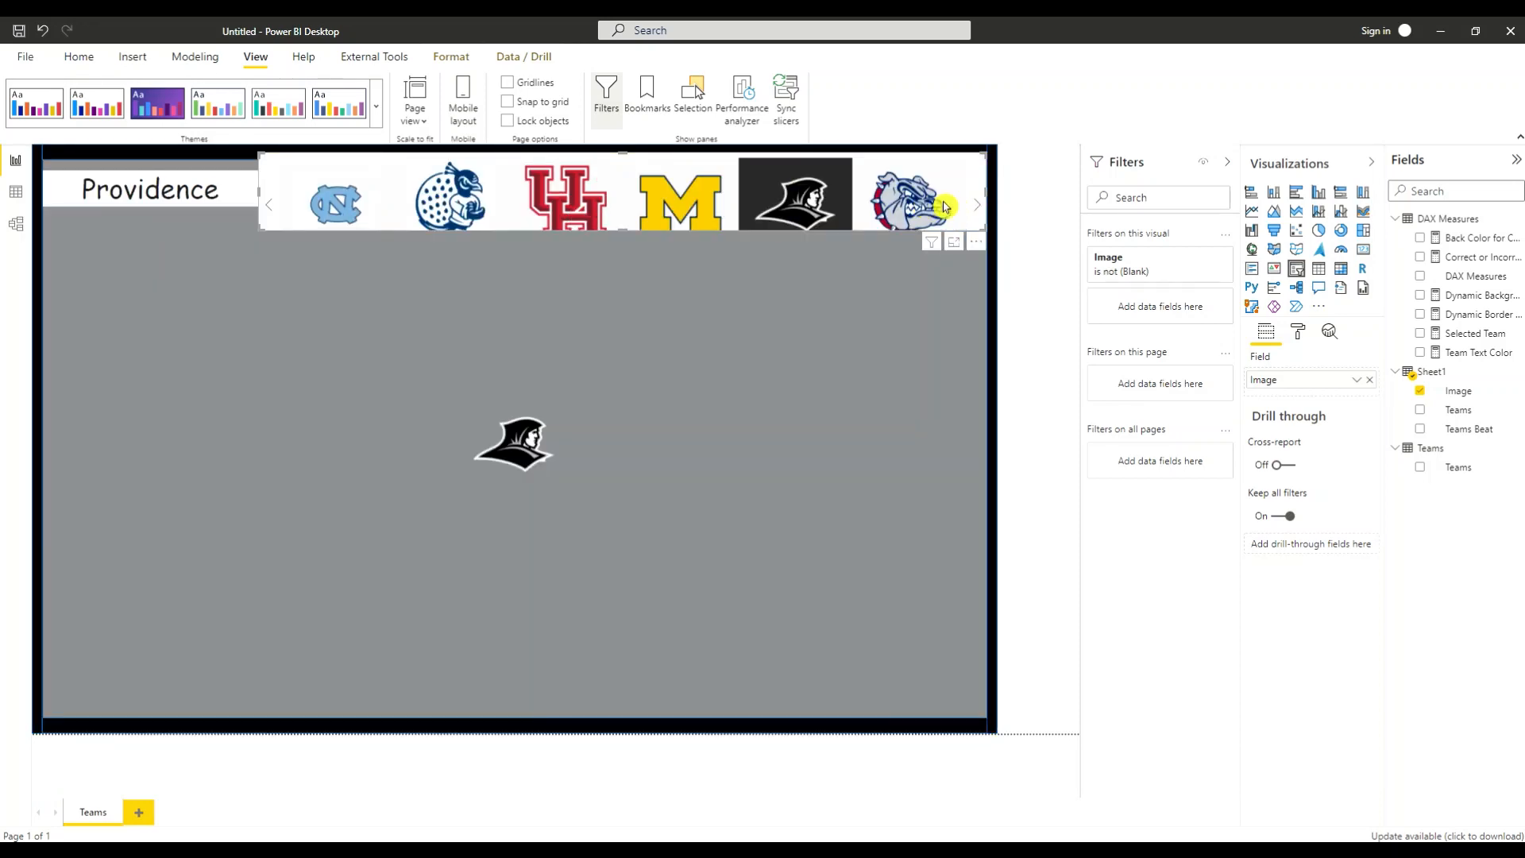
left_click(953, 208)
left_click(977, 207)
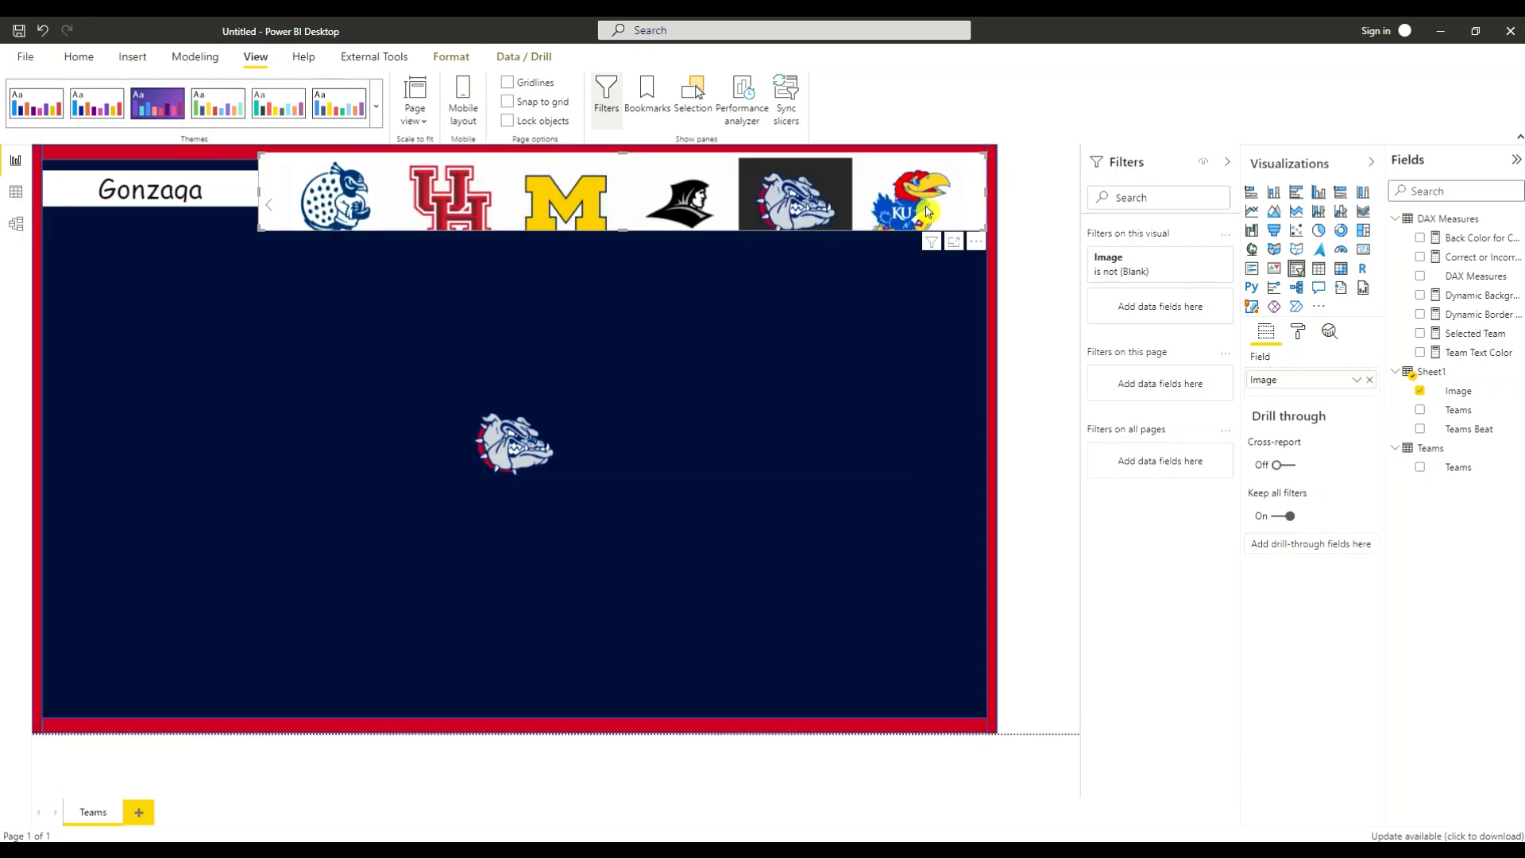
left_click(910, 202)
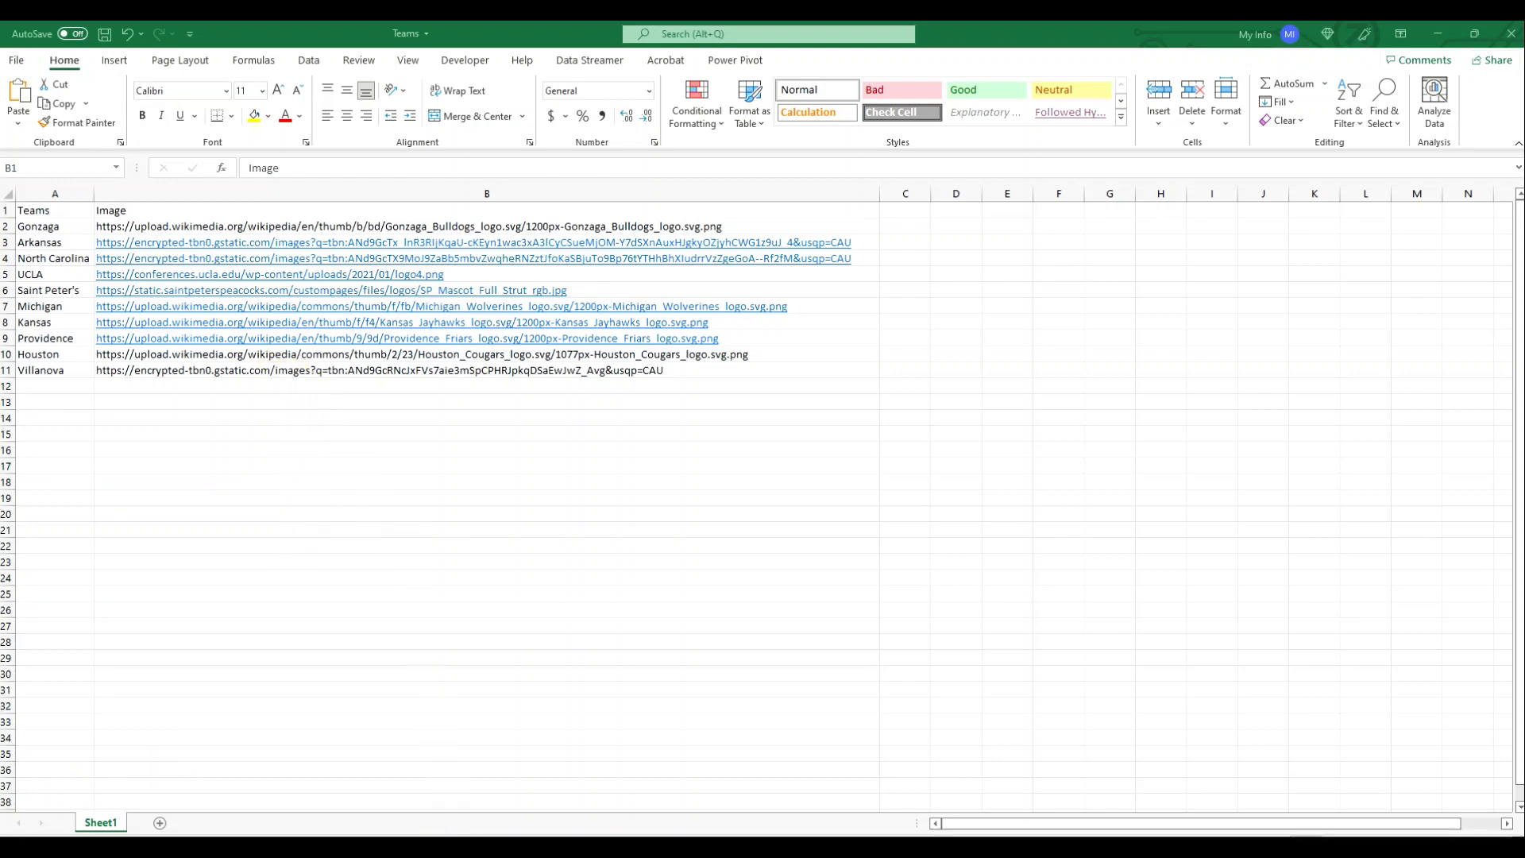
Copy the image link of the Houston Cougars logo from the browser's image results and select Houston's image cell B10 in the Teams workbook.
left_click(442, 846)
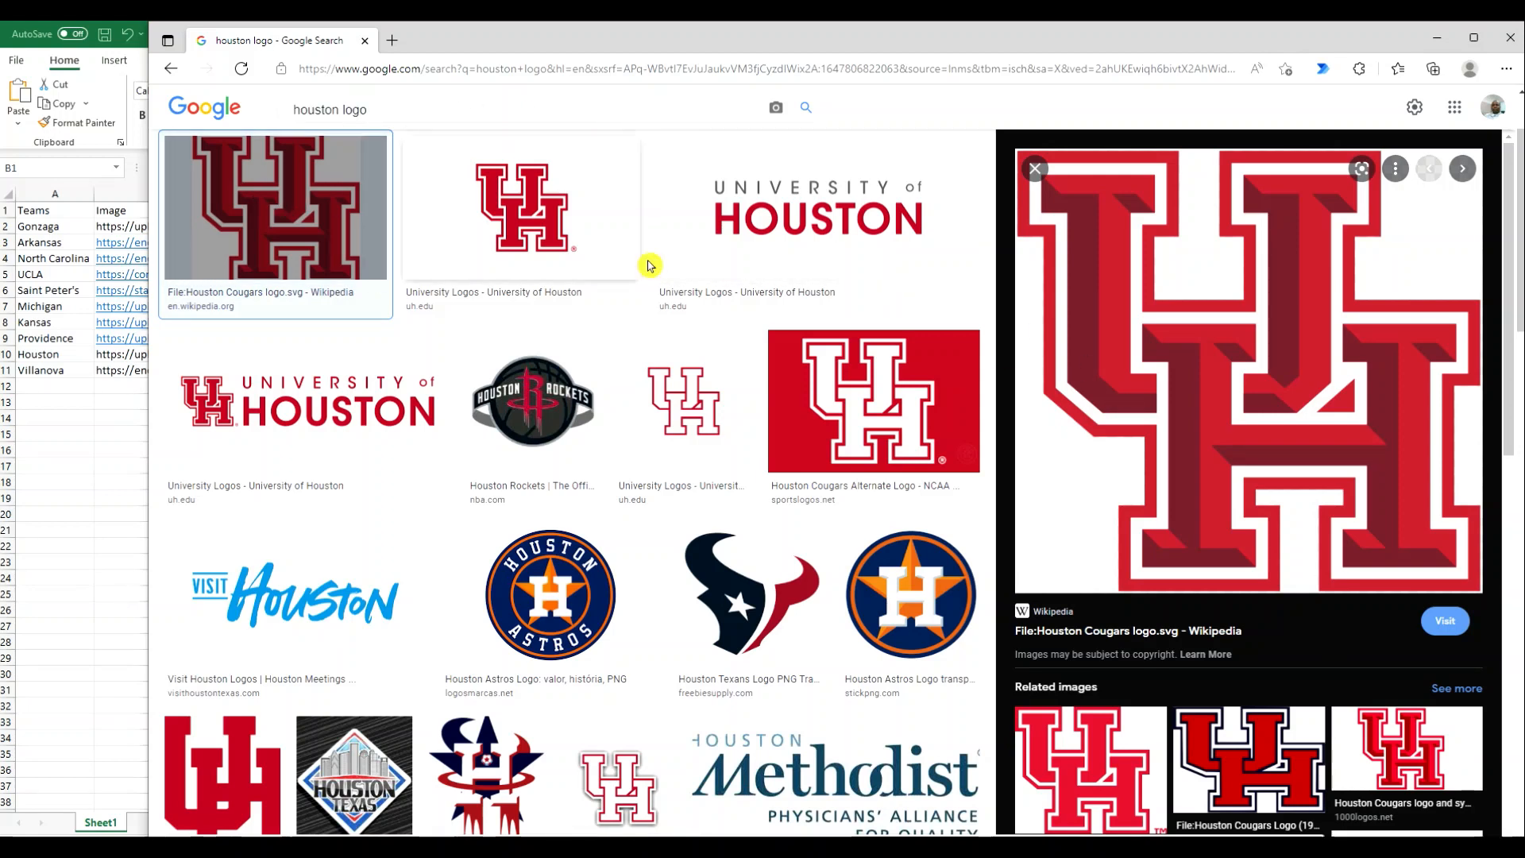
right_click(1183, 363)
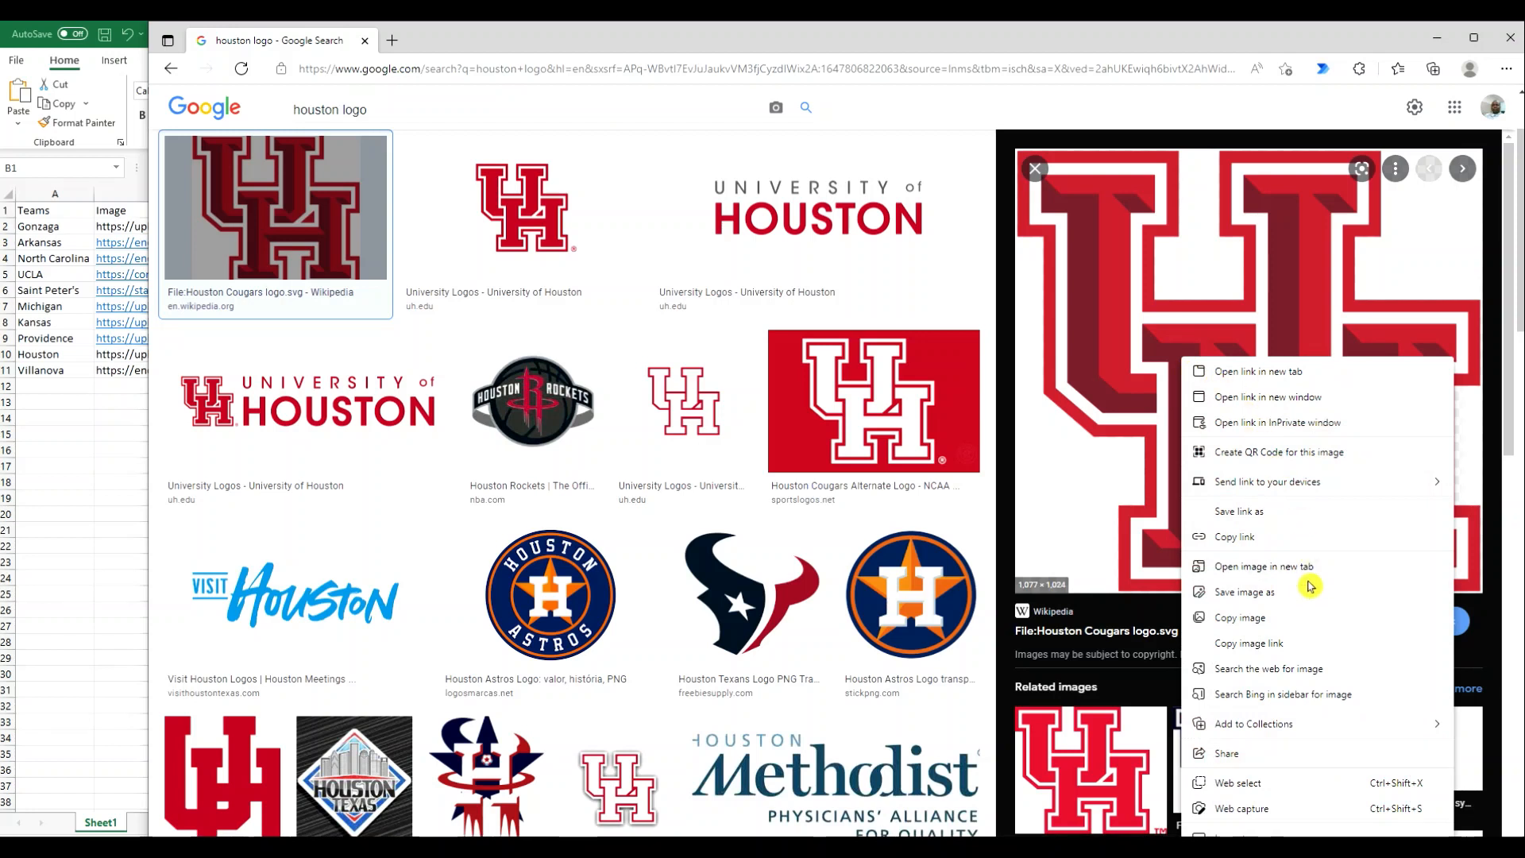
left_click(1198, 645)
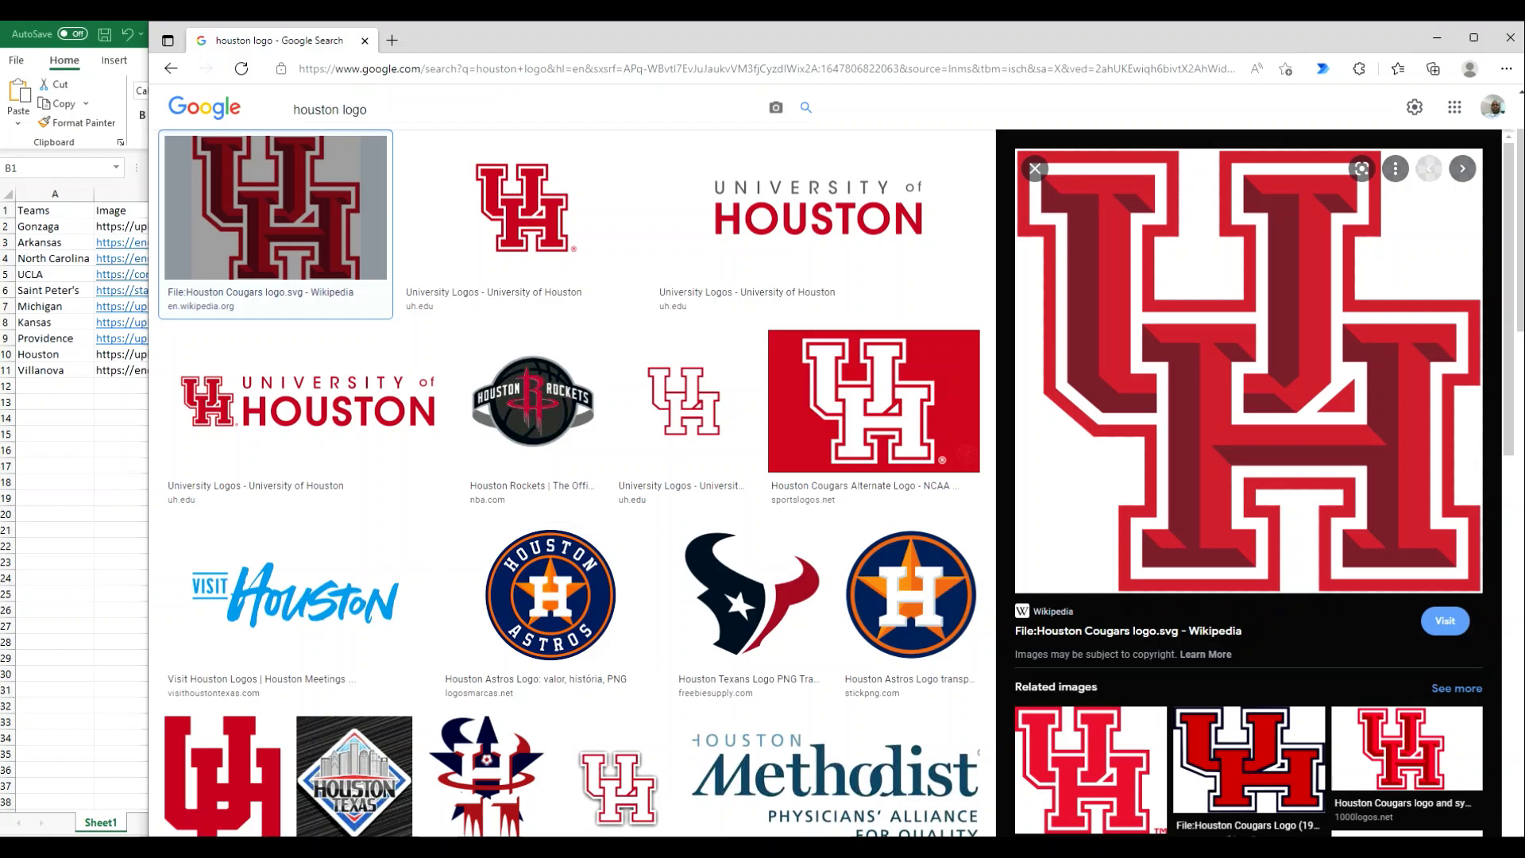
left_click(70, 500)
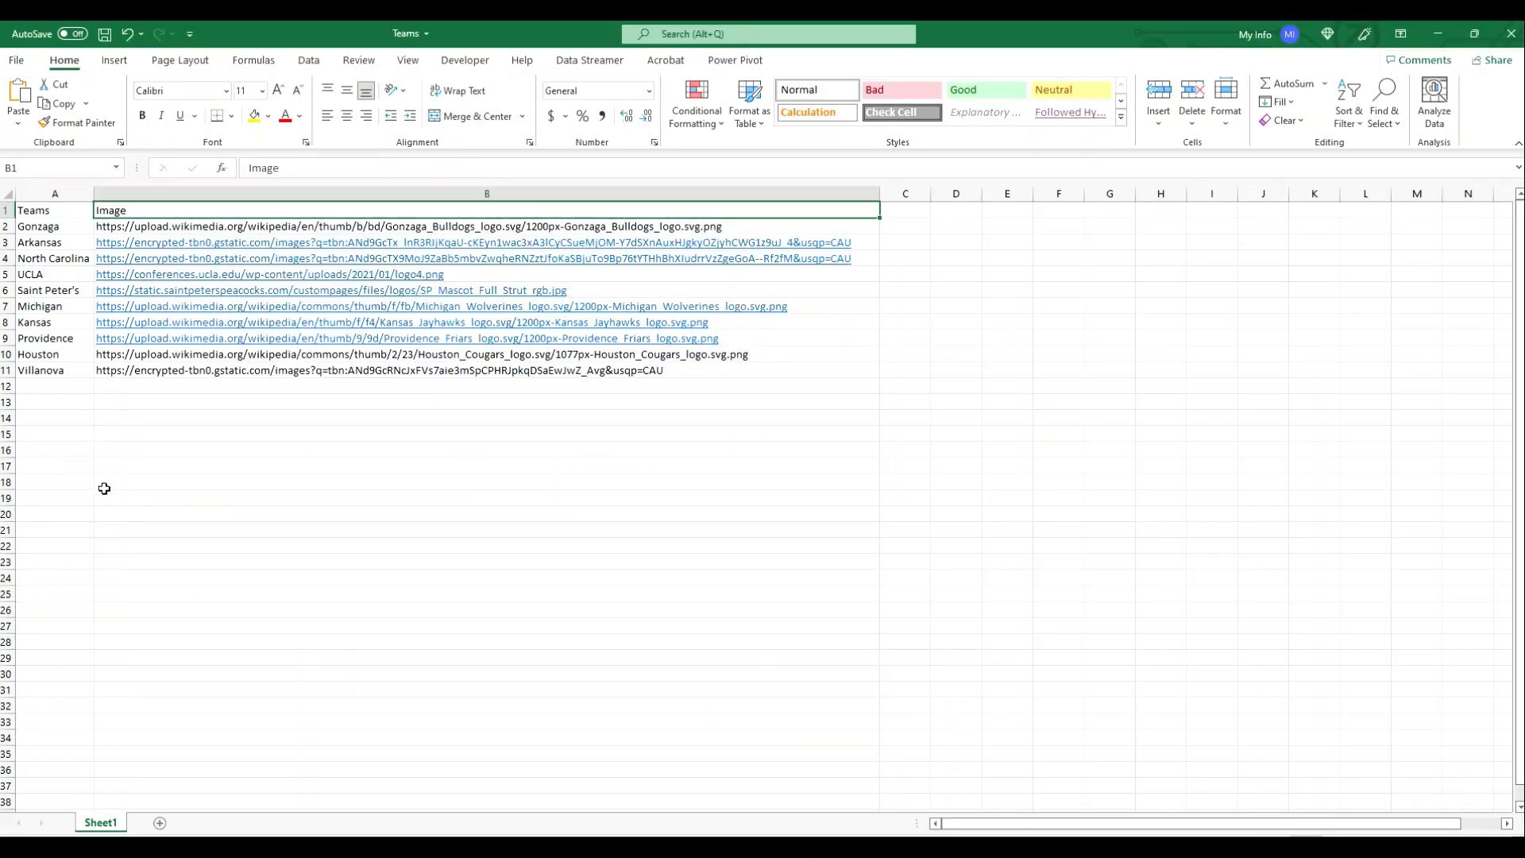
left_click(142, 354)
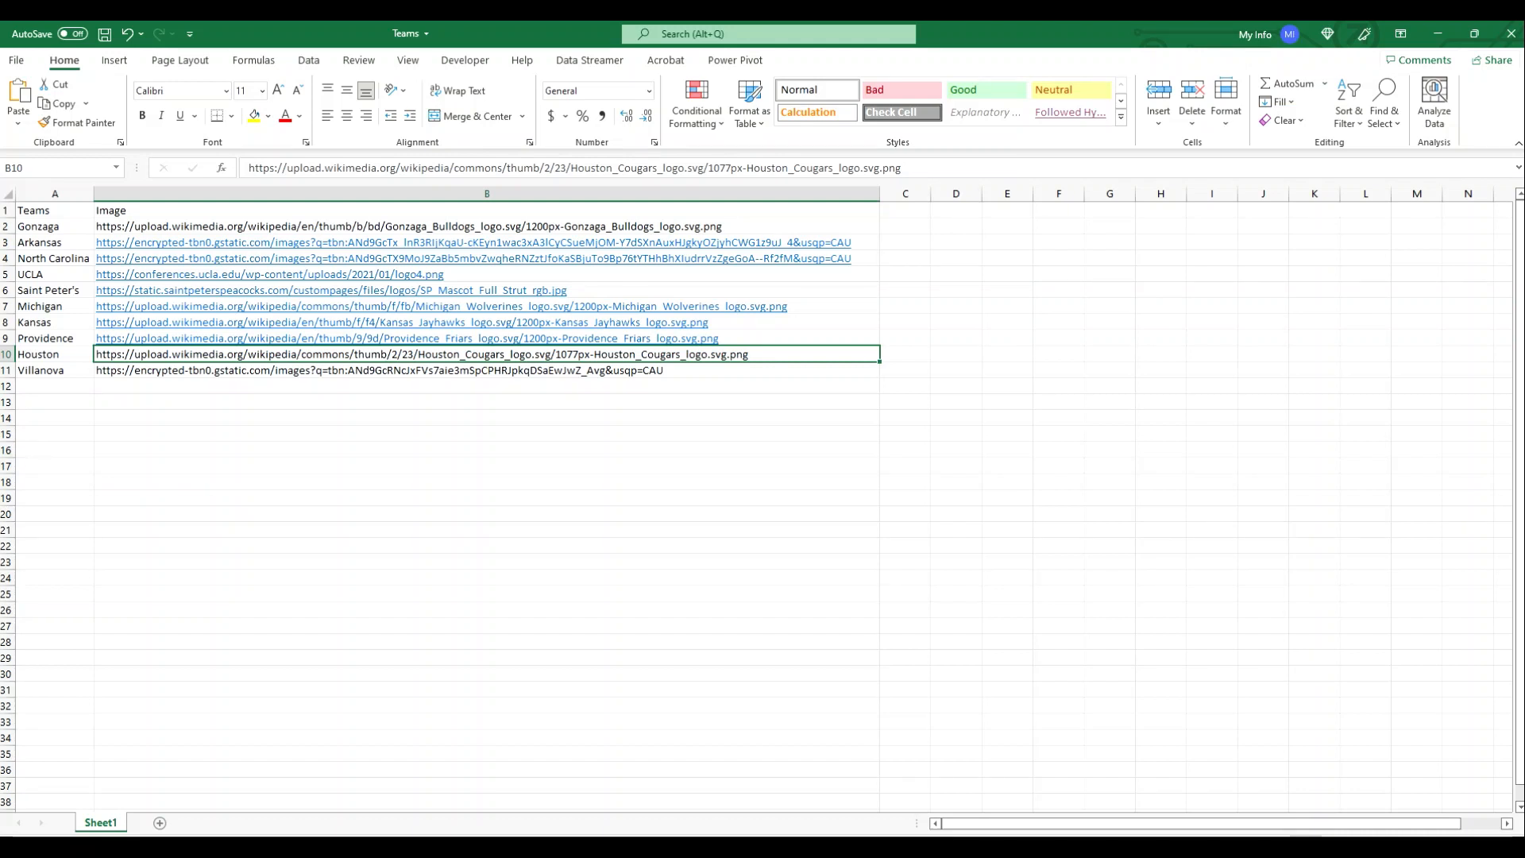
Switch to the blank Power BI Desktop report and open the Power Query Editor in a maximized window.
key("alt+Tab")
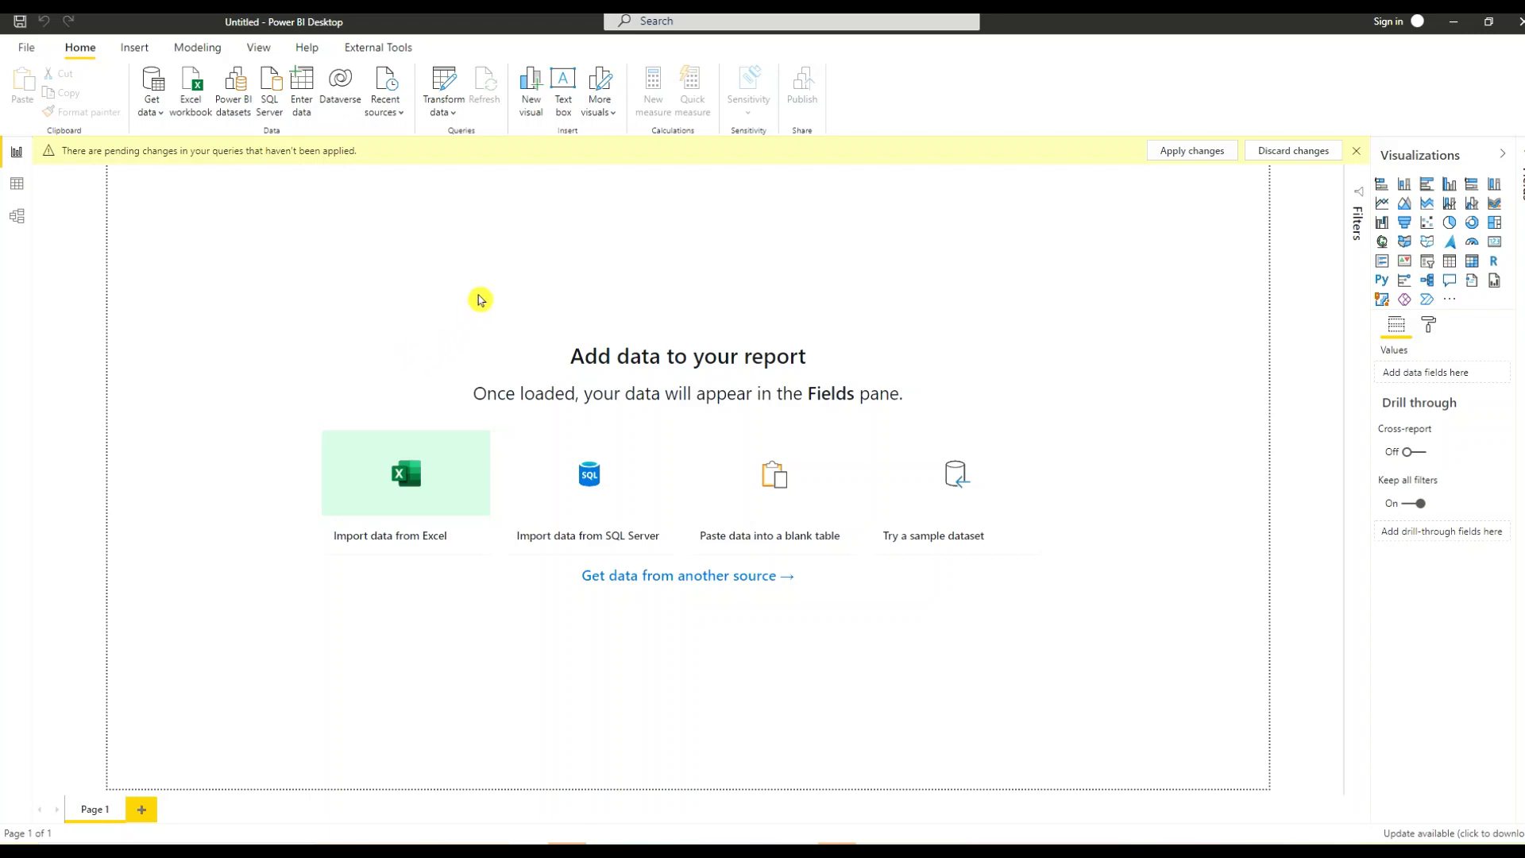
left_click(444, 78)
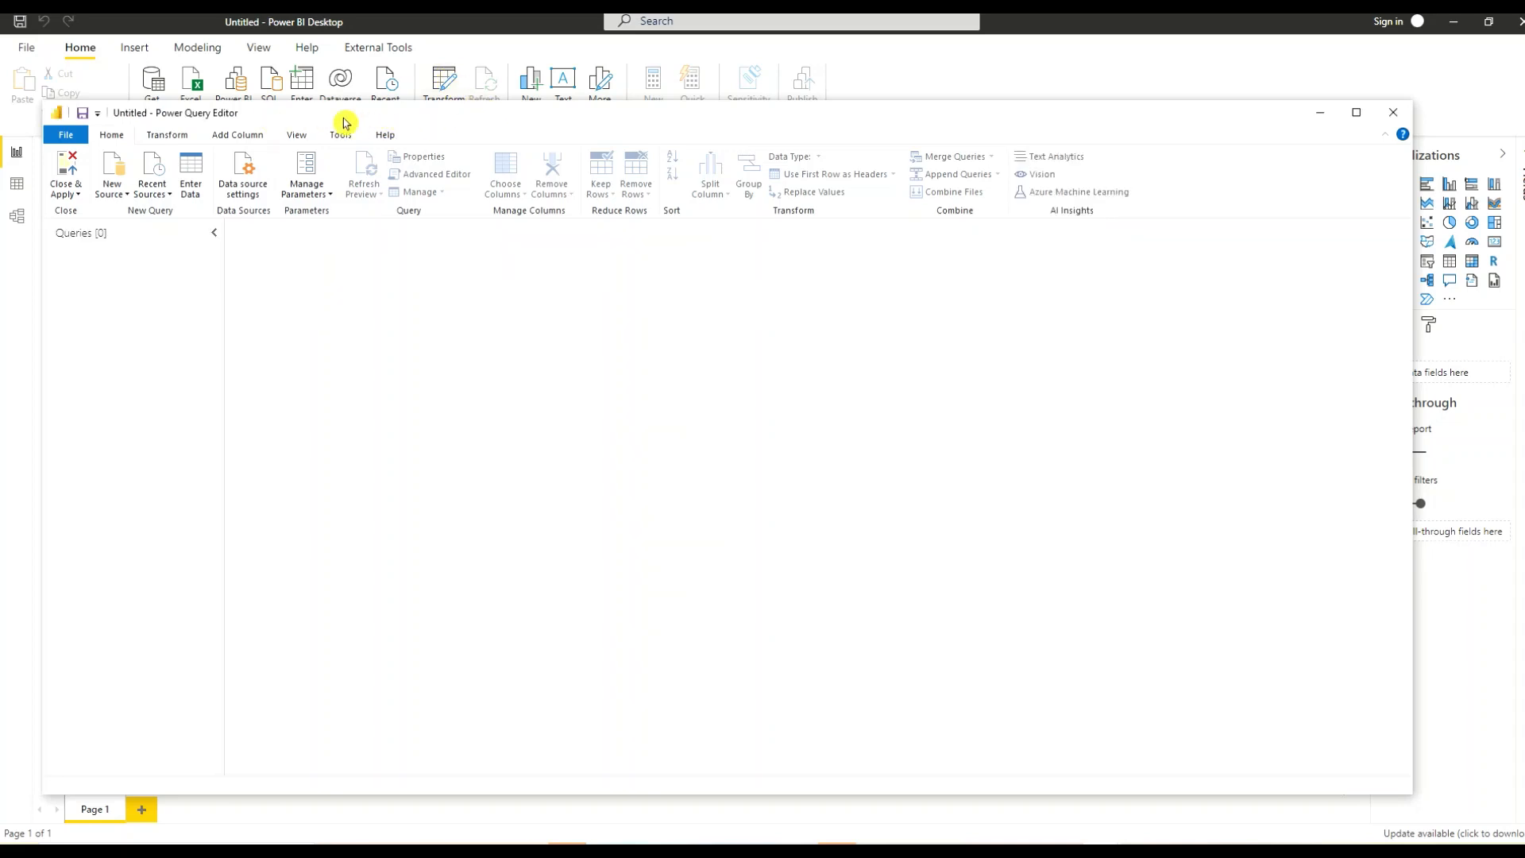
left_click(1356, 112)
Import Sheet1 from the Teams Excel workbook in the College Basketball folder as a new query.
left_click(69, 89)
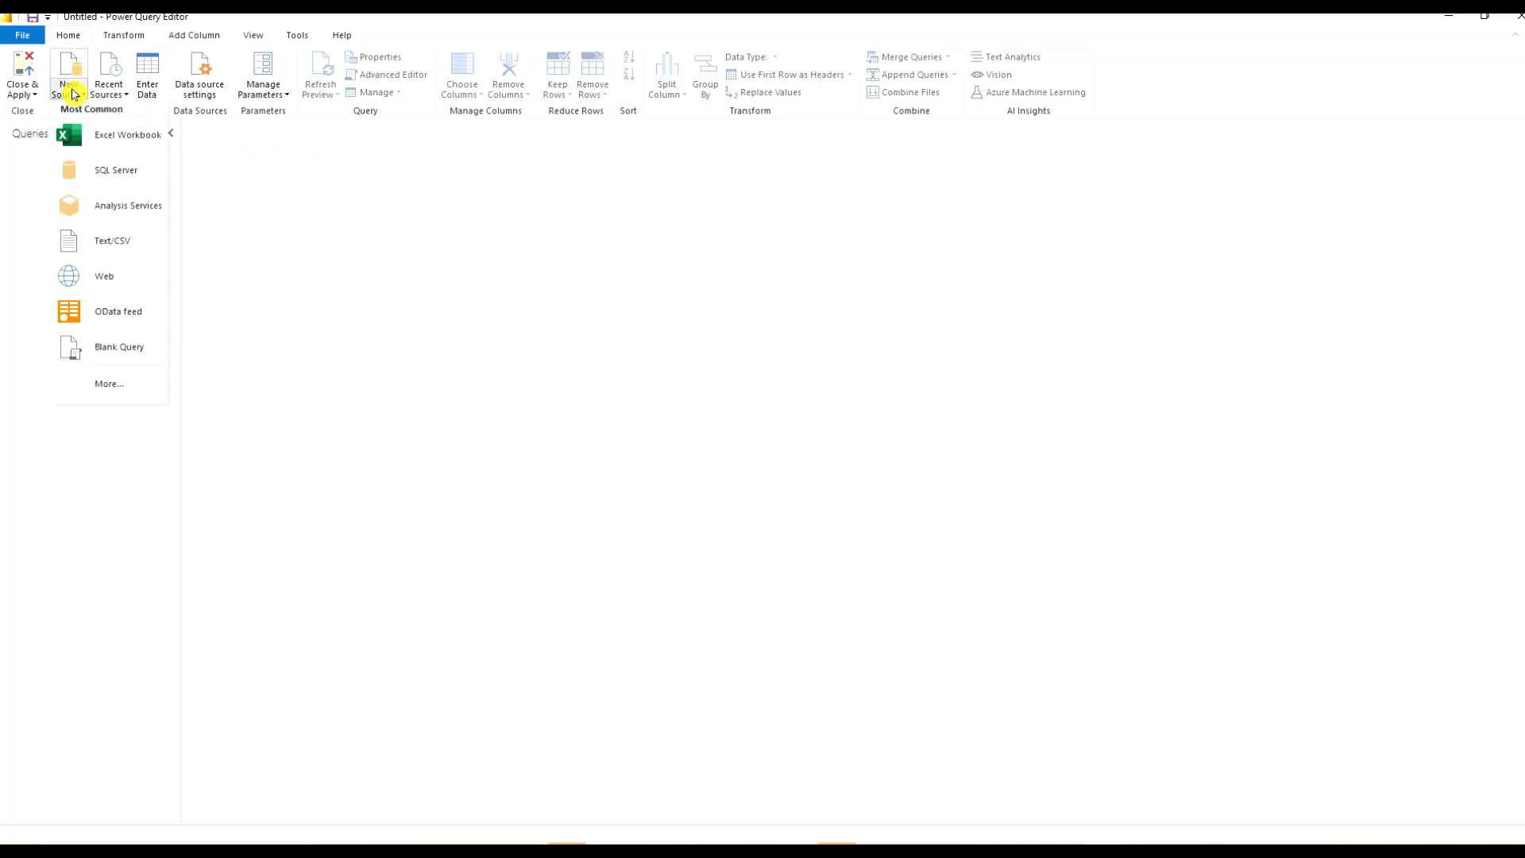
left_click(125, 135)
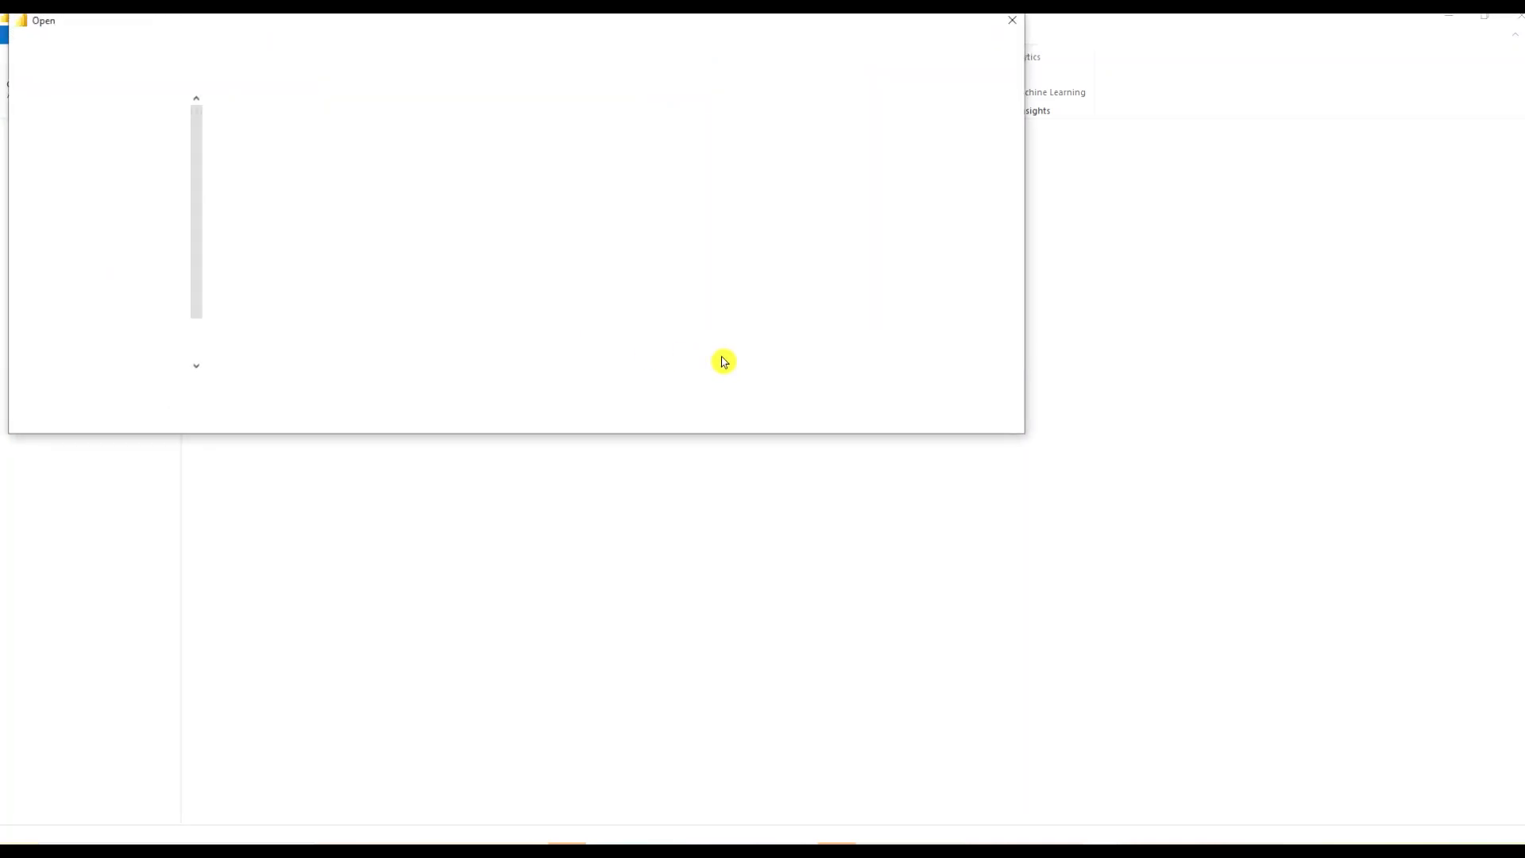
left_click(247, 143)
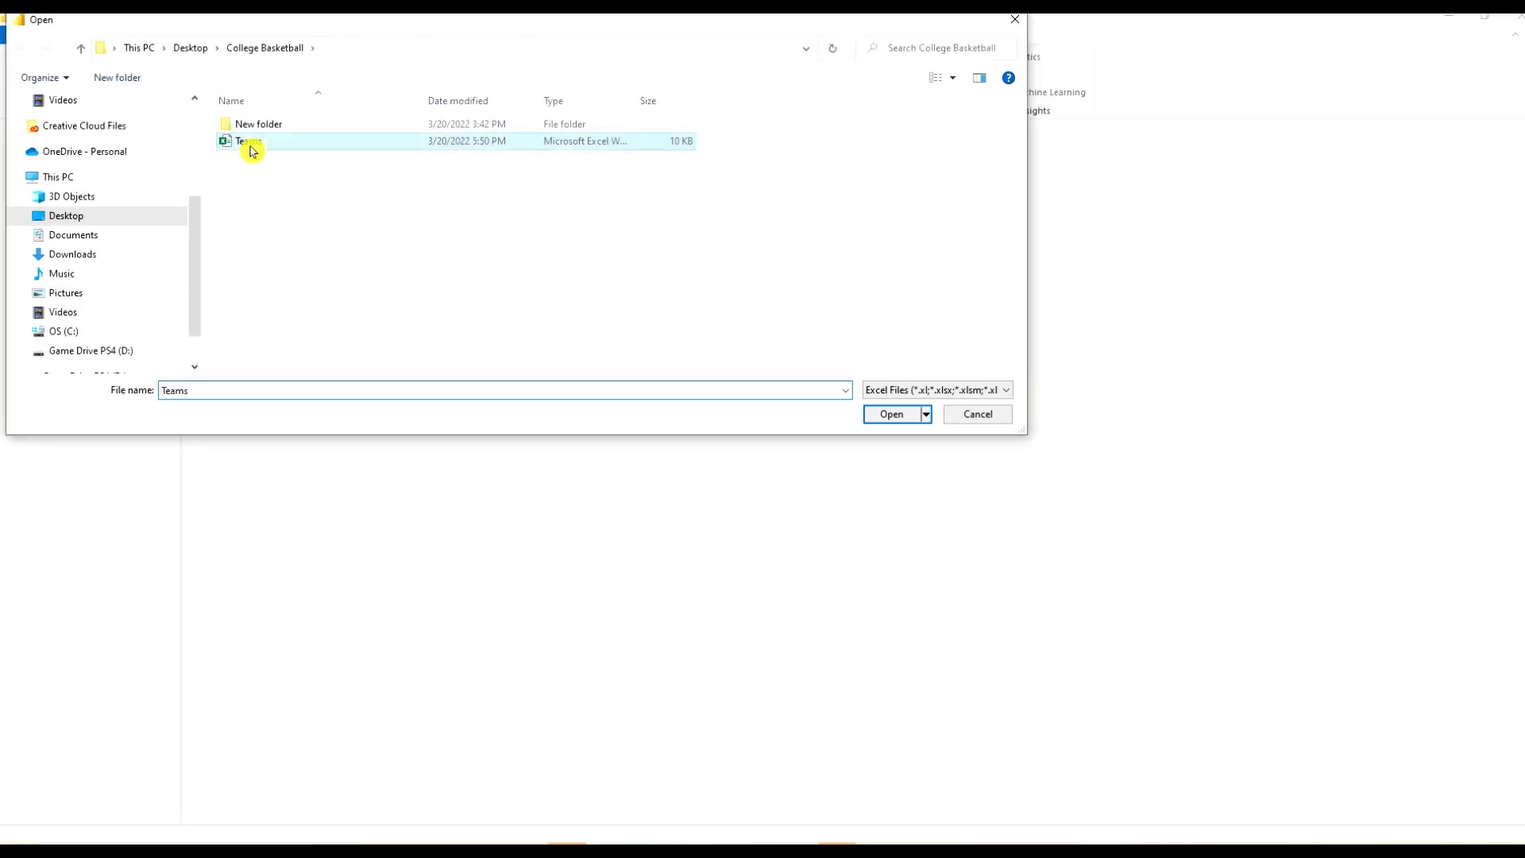
left_click(889, 413)
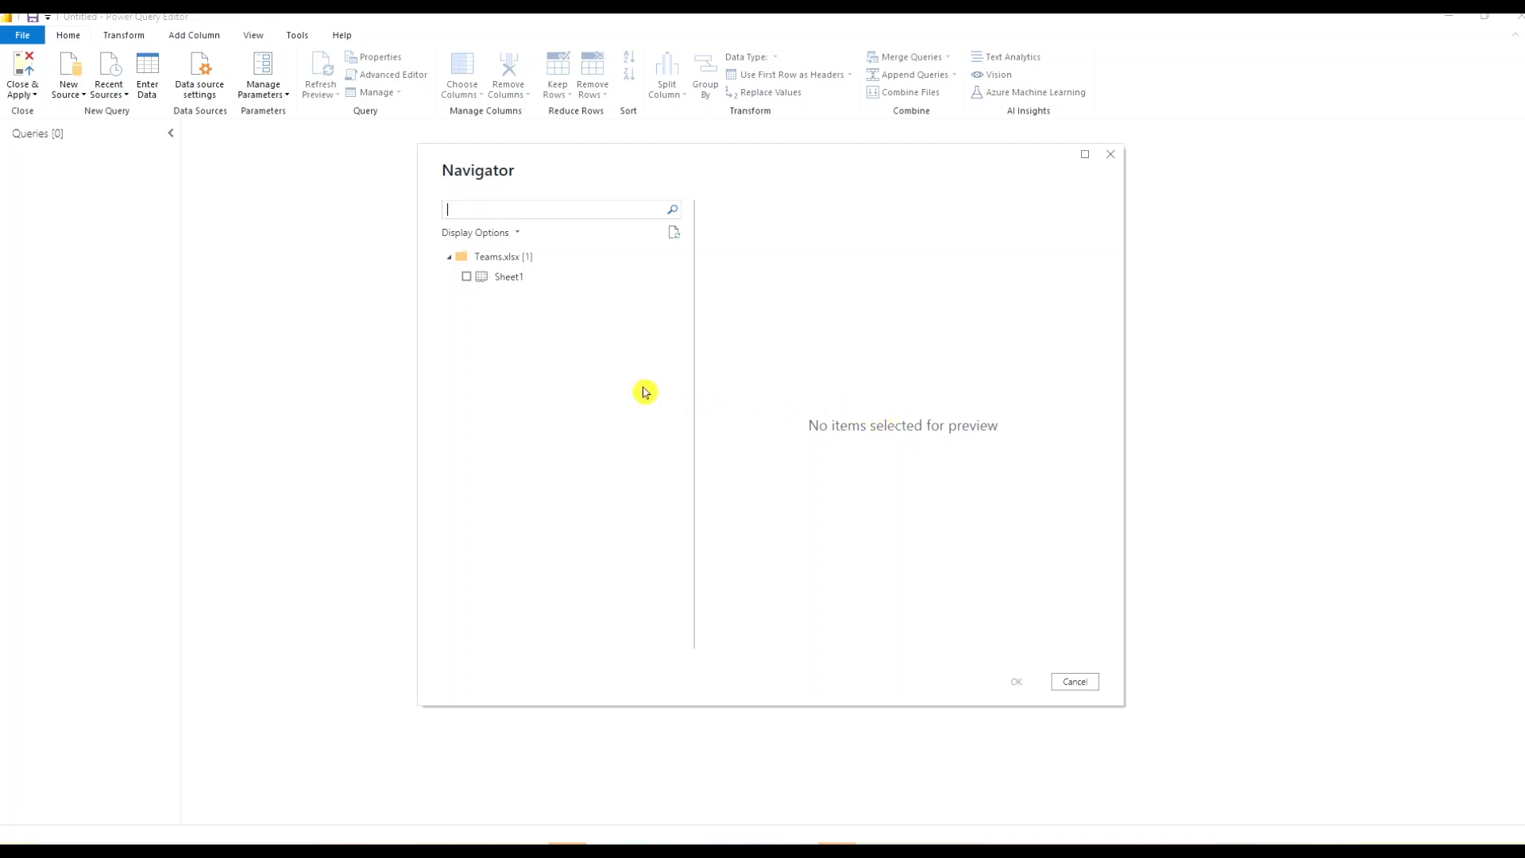
left_click(465, 280)
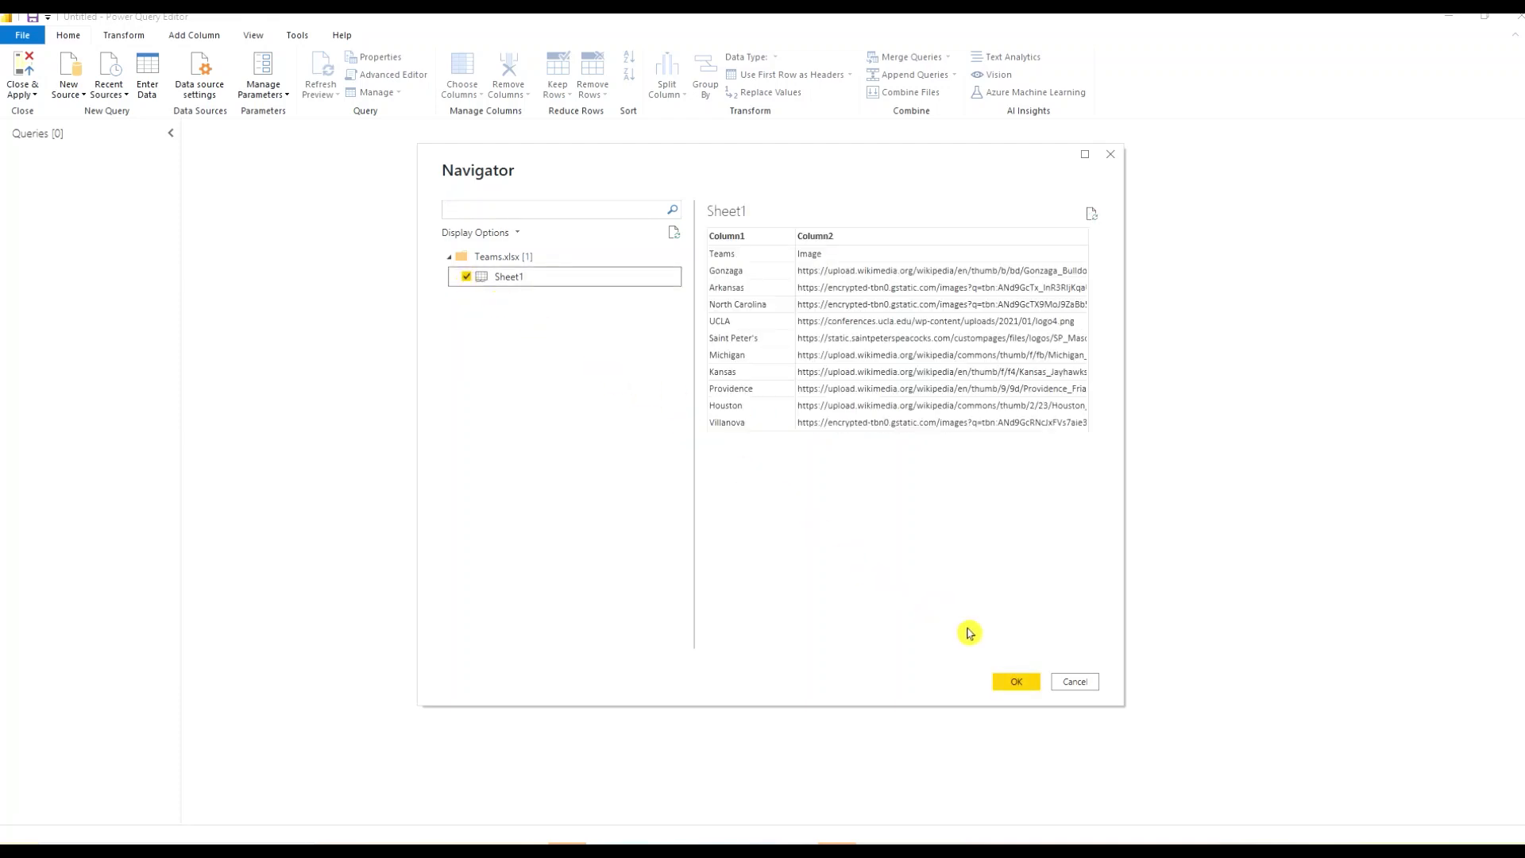
left_click(1016, 680)
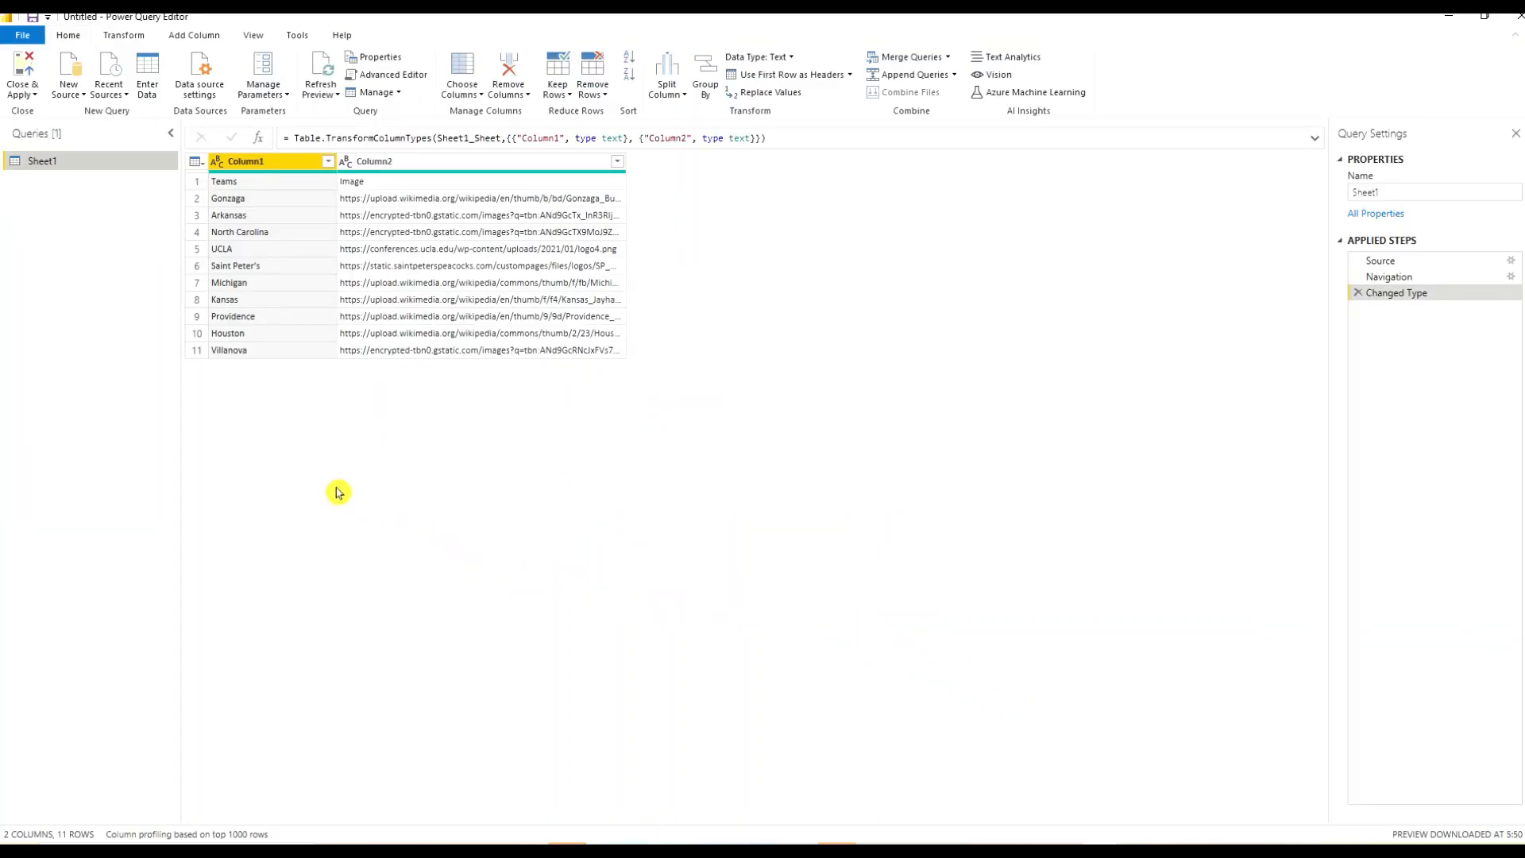
Promote the first row of the Sheet1 query to column headers.
left_click(121, 36)
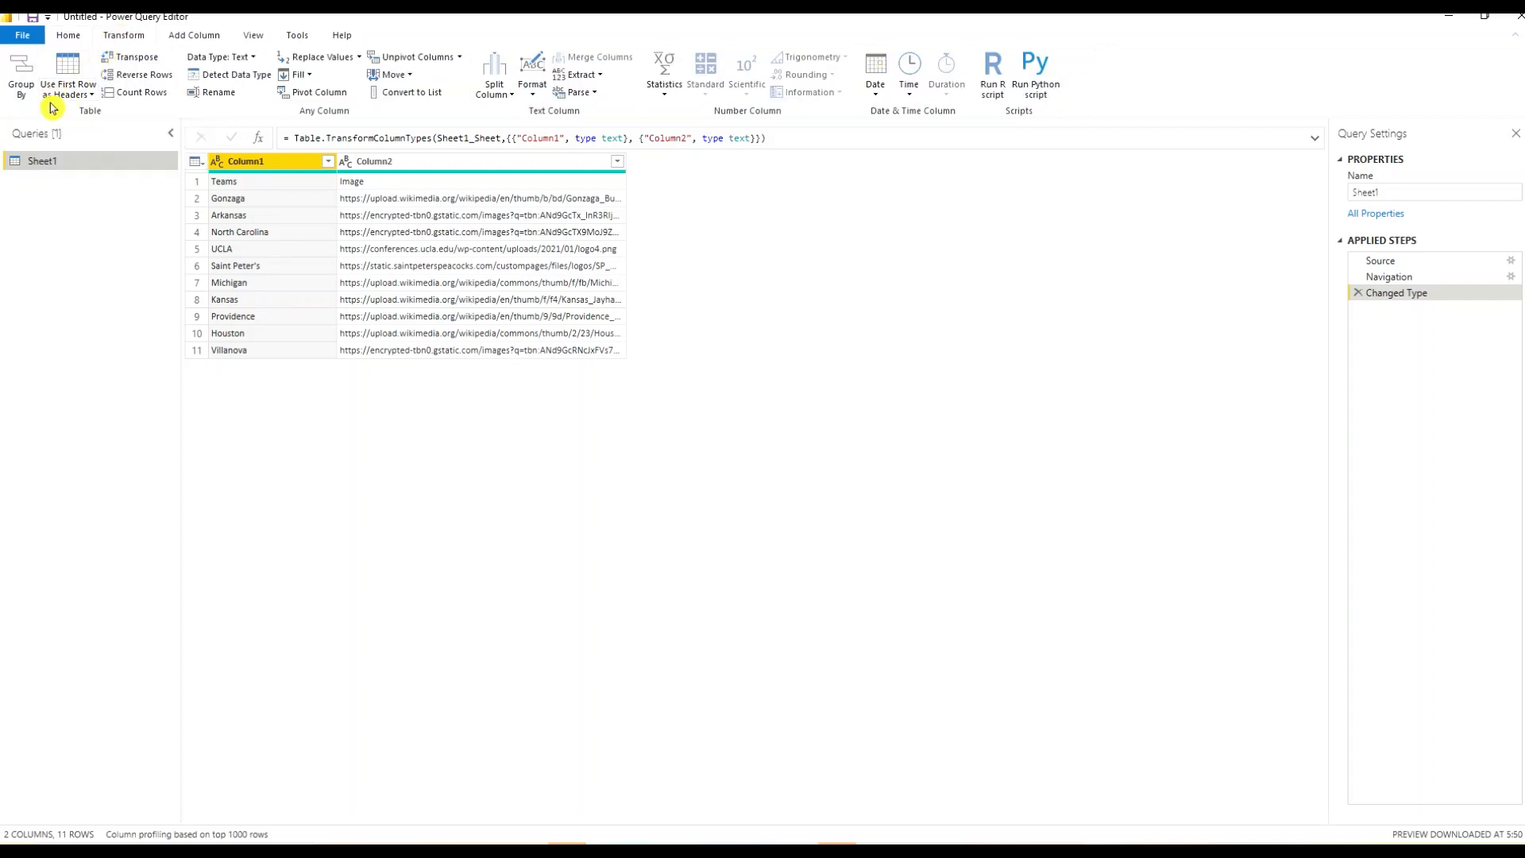
left_click(68, 95)
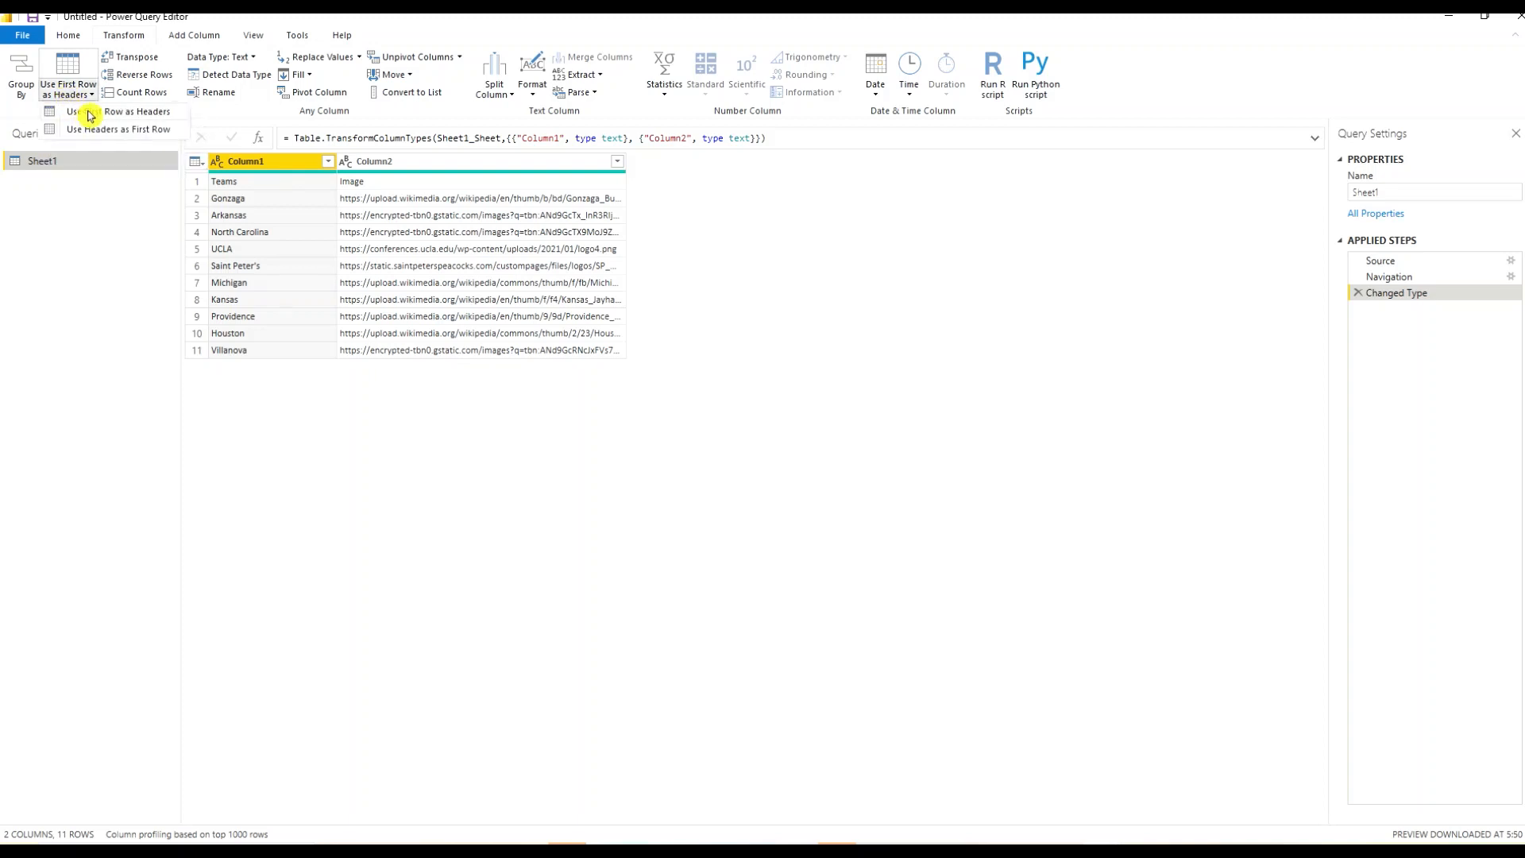
left_click(89, 114)
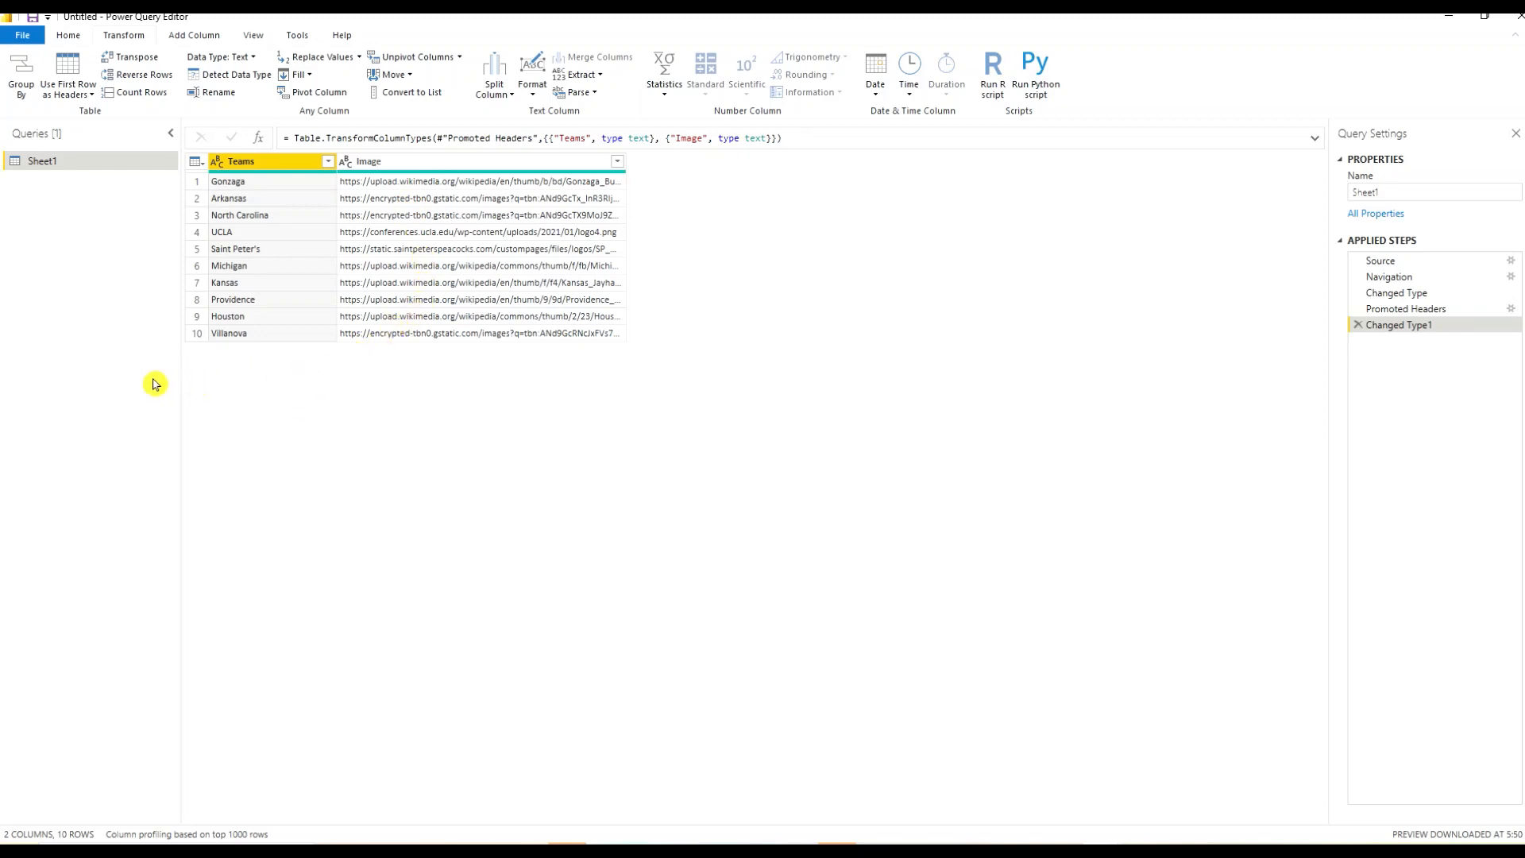
Rename the Sheet1 query as College Teams.
double_click(51, 162)
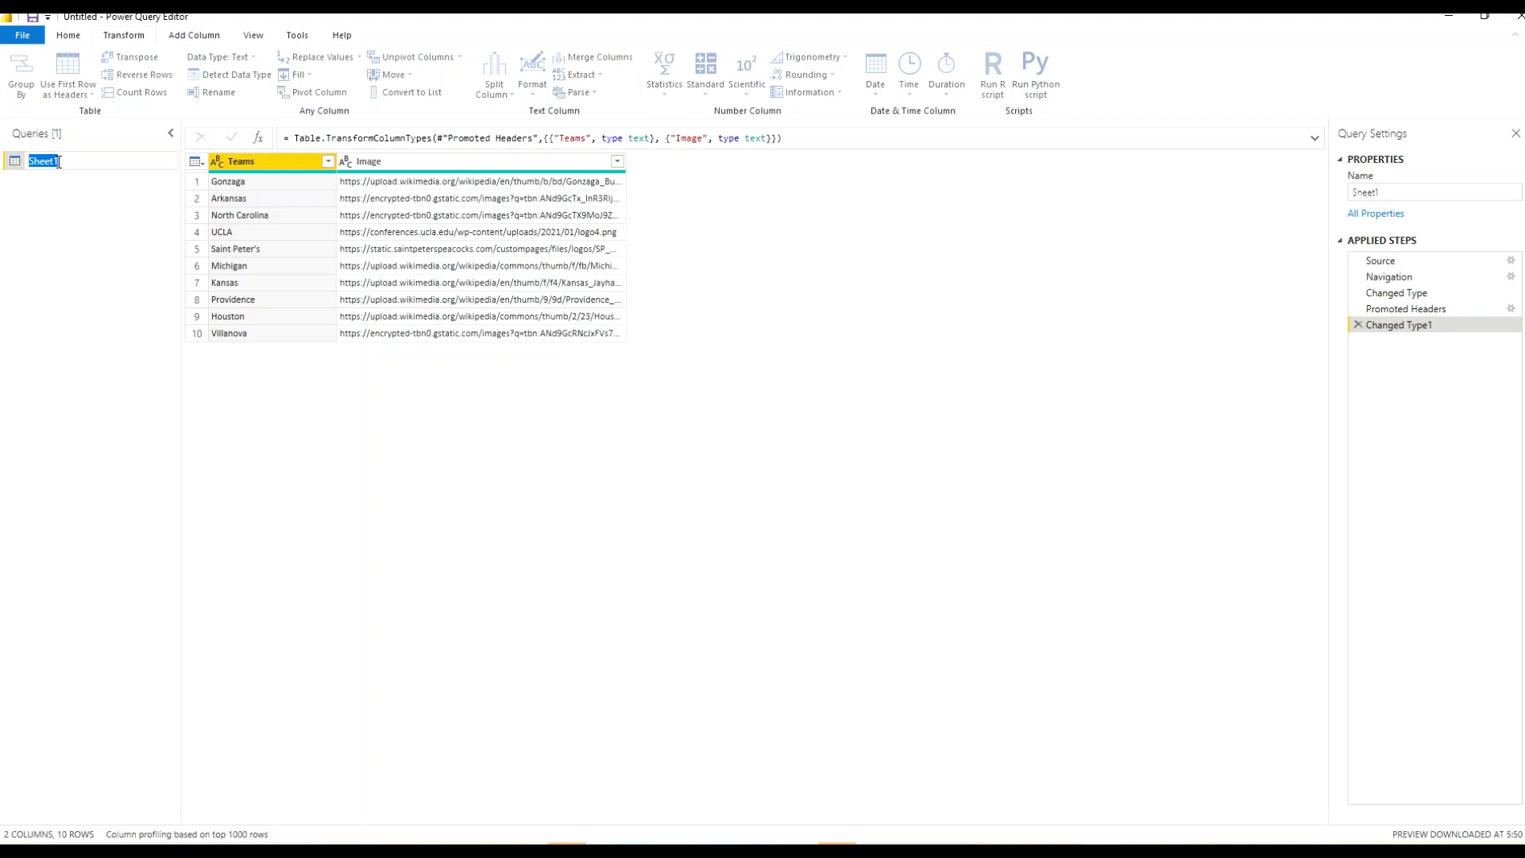
type("Tea")
key("Return")
key("Return")
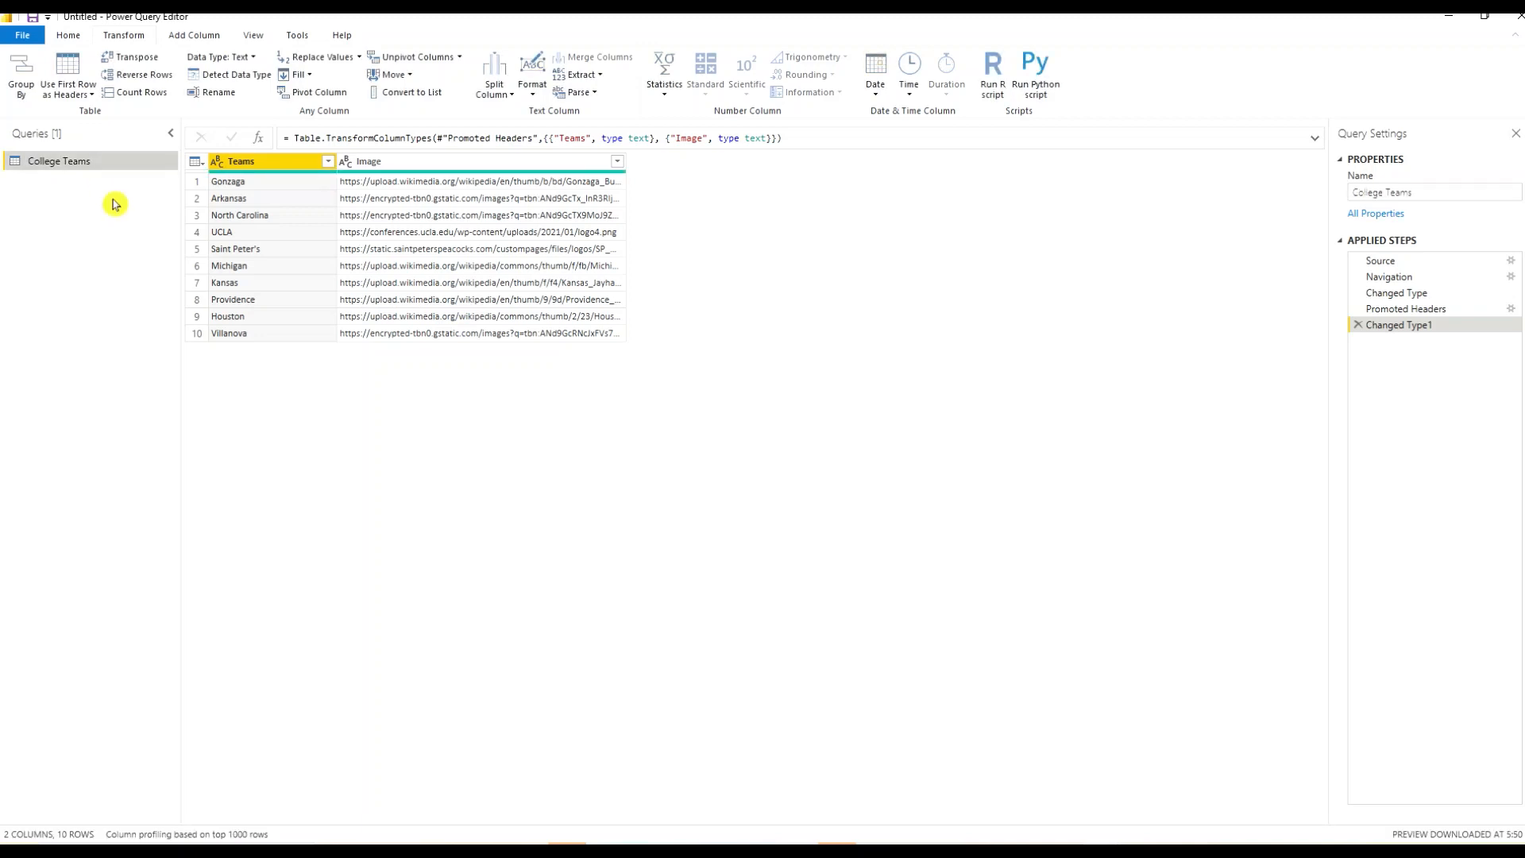
Apply the query changes and close the Power Query Editor to load College Teams into the report.
left_click(64, 38)
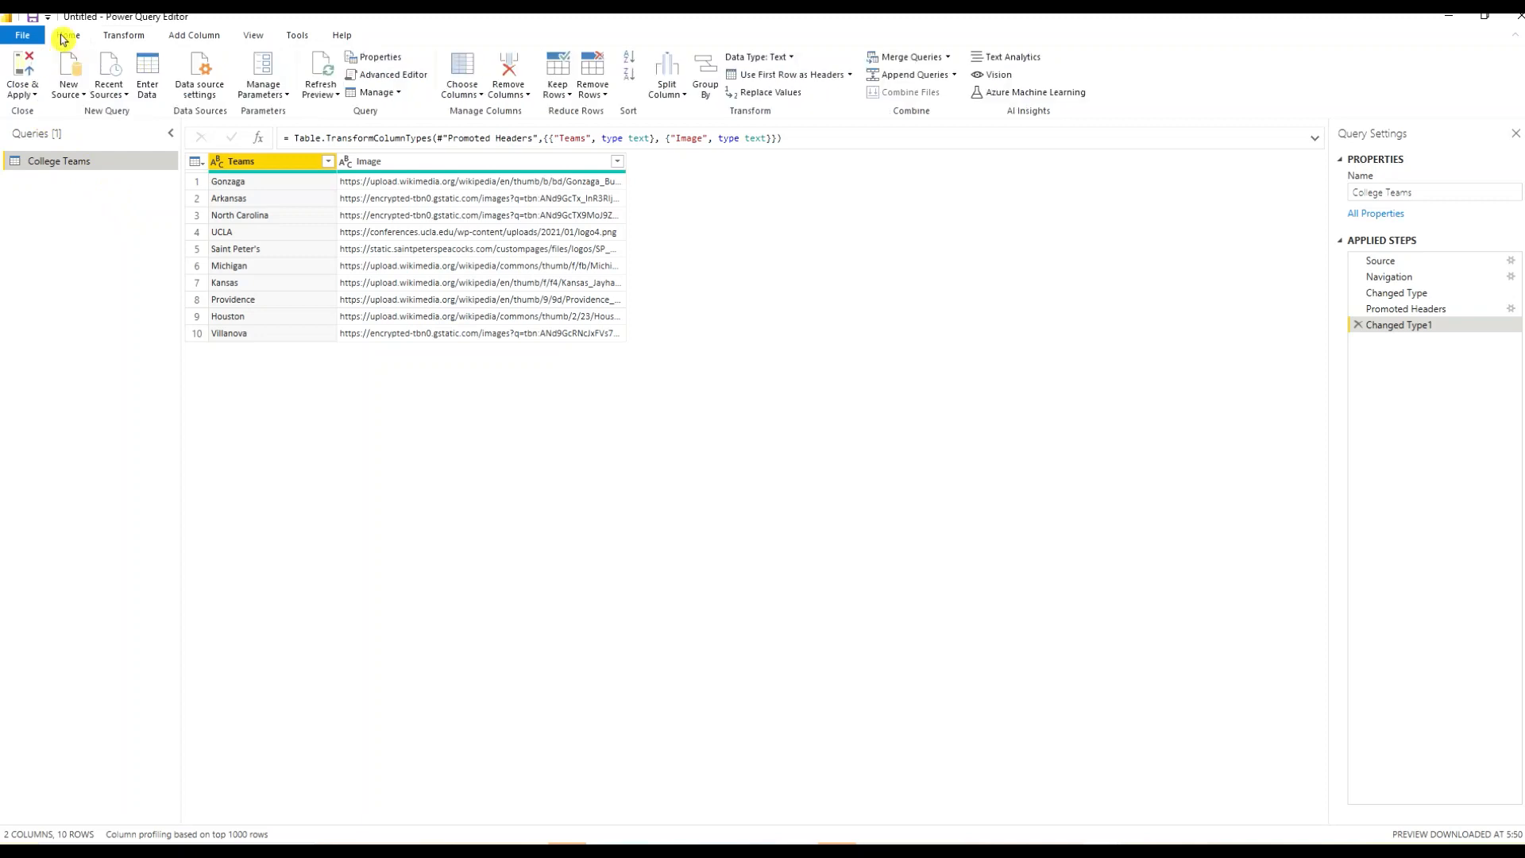
left_click(23, 96)
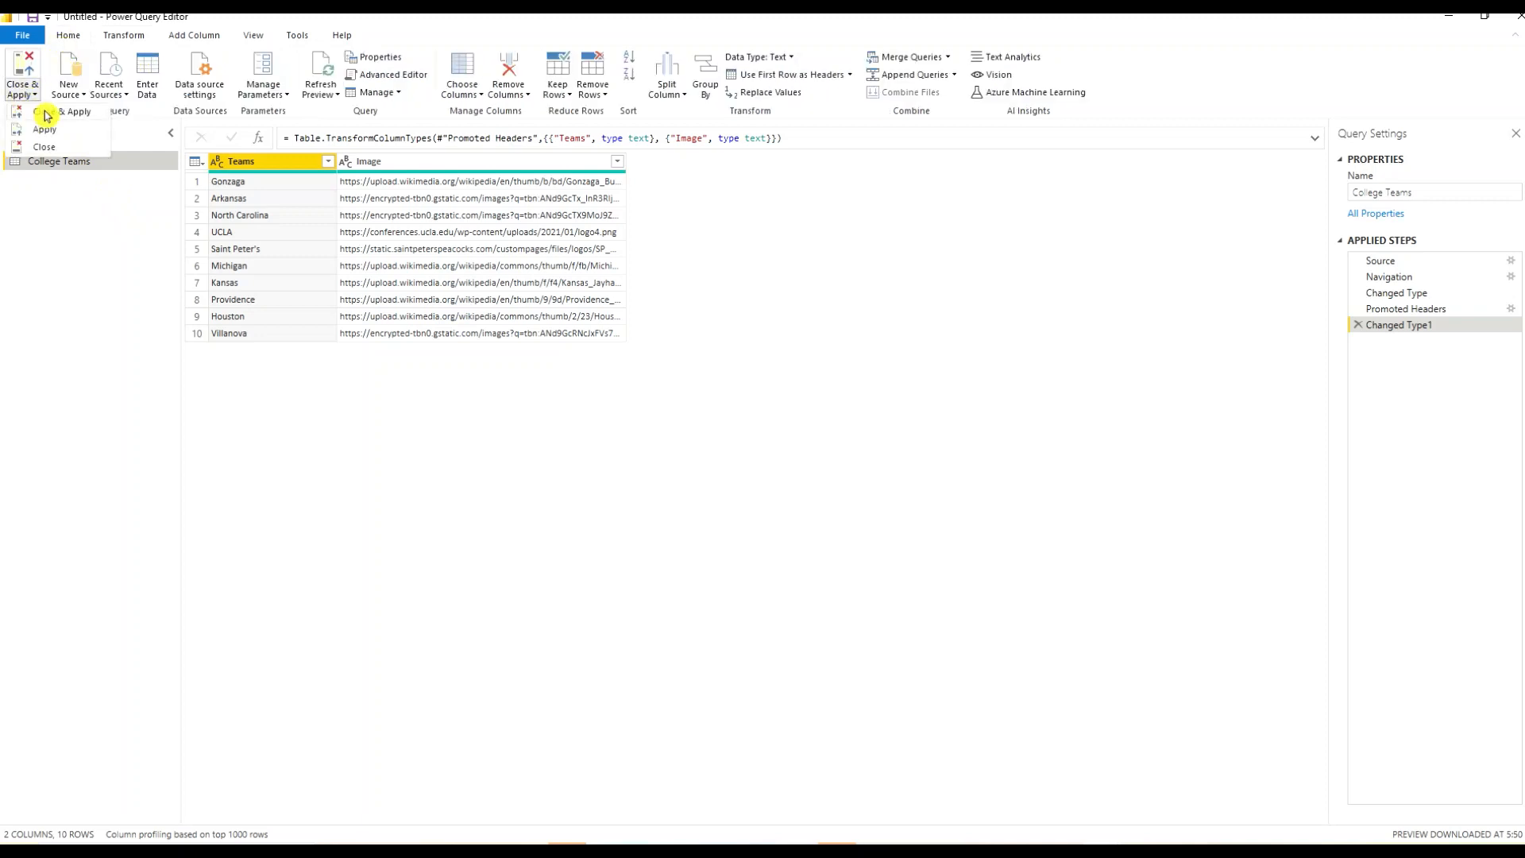
left_click(47, 116)
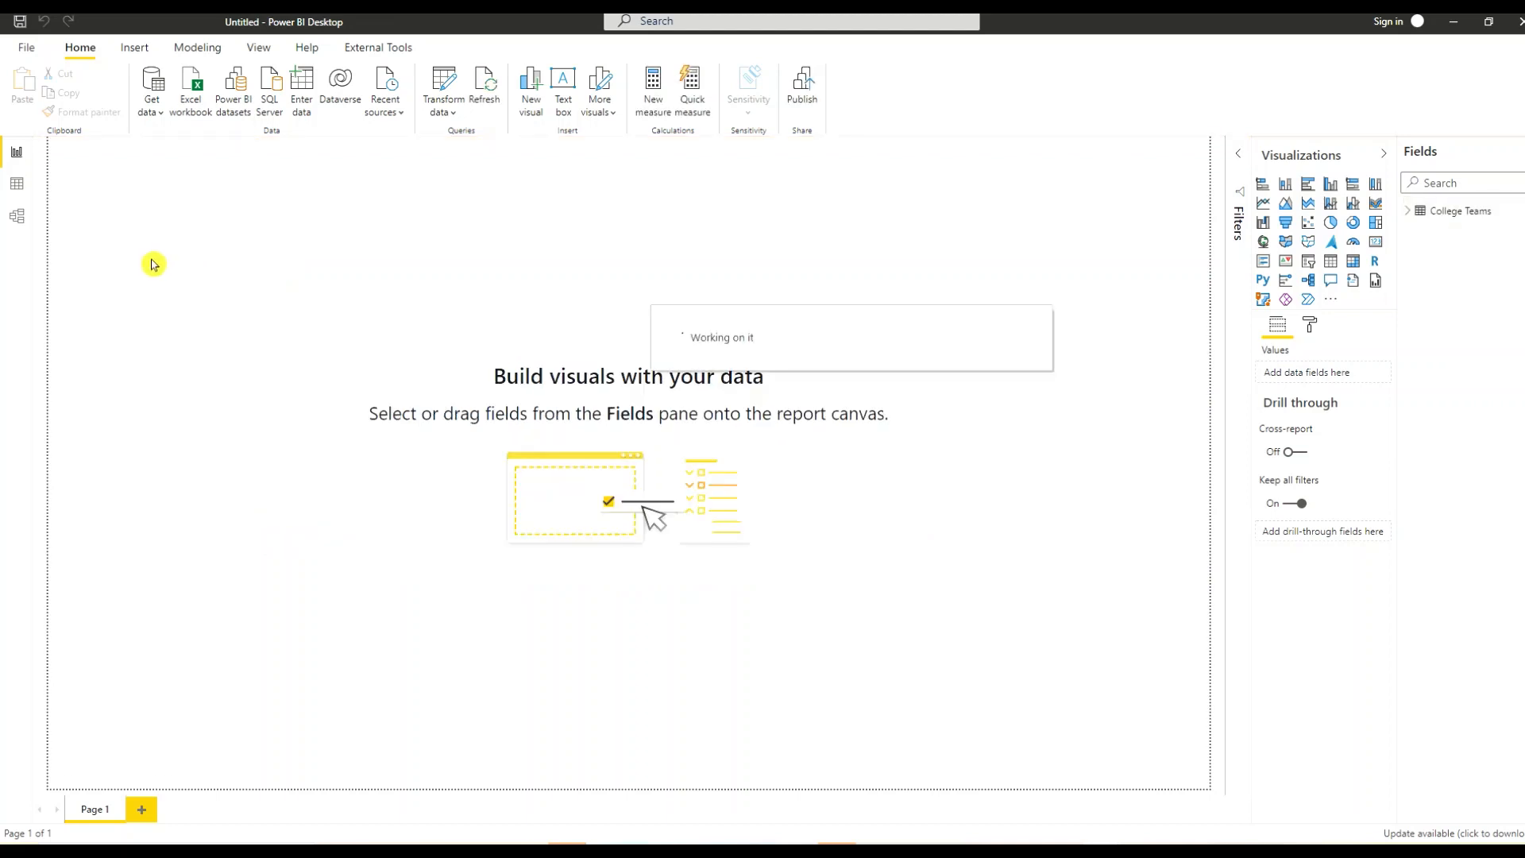
Make the College Teams table card slightly taller in the model view, and return to the report view.
left_click(17, 223)
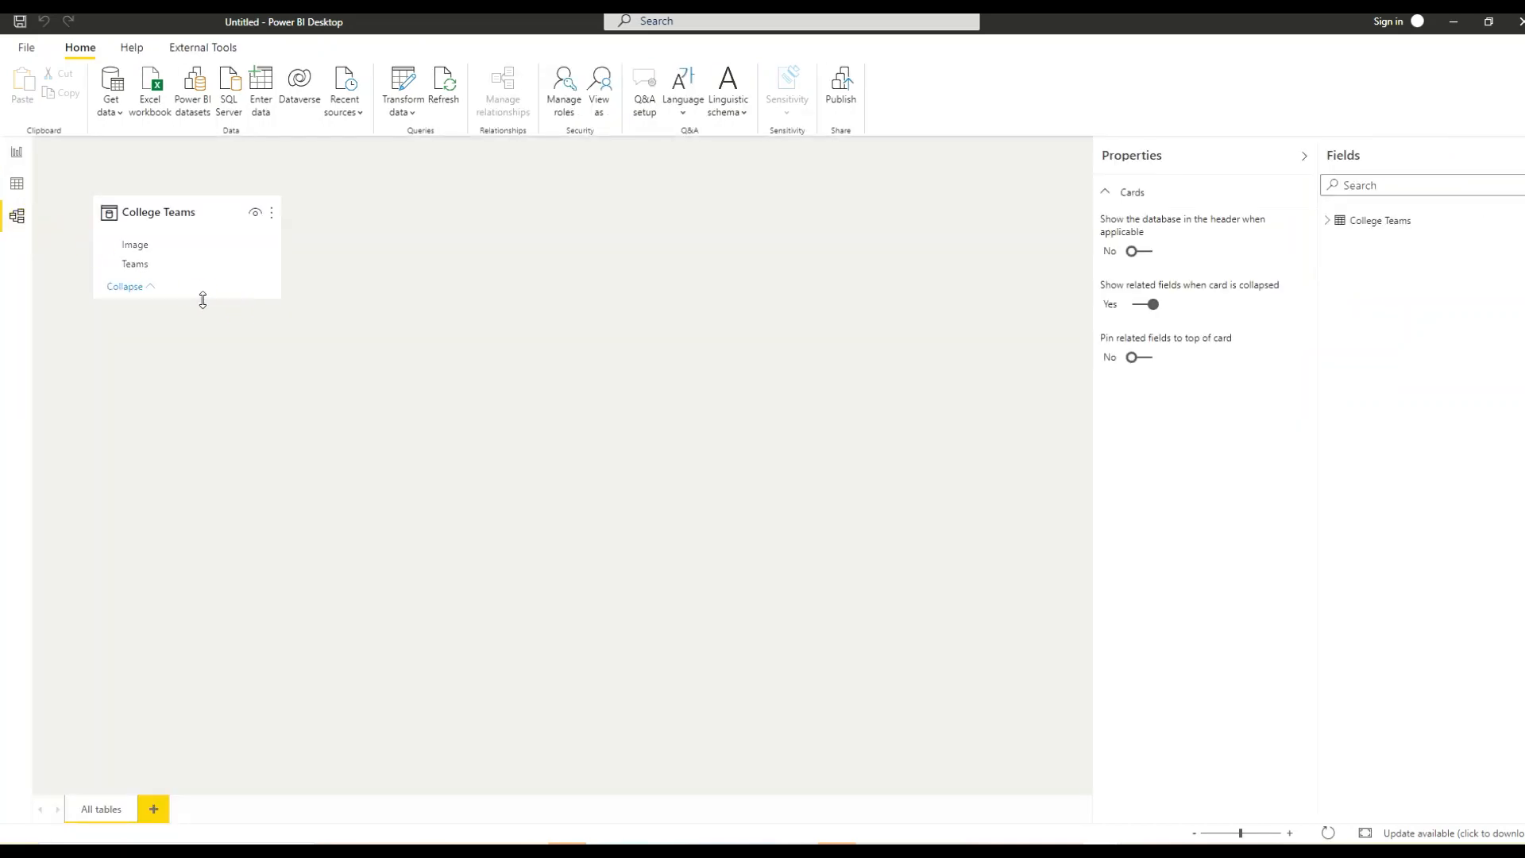
left_click_drag(202, 299, 204, 325)
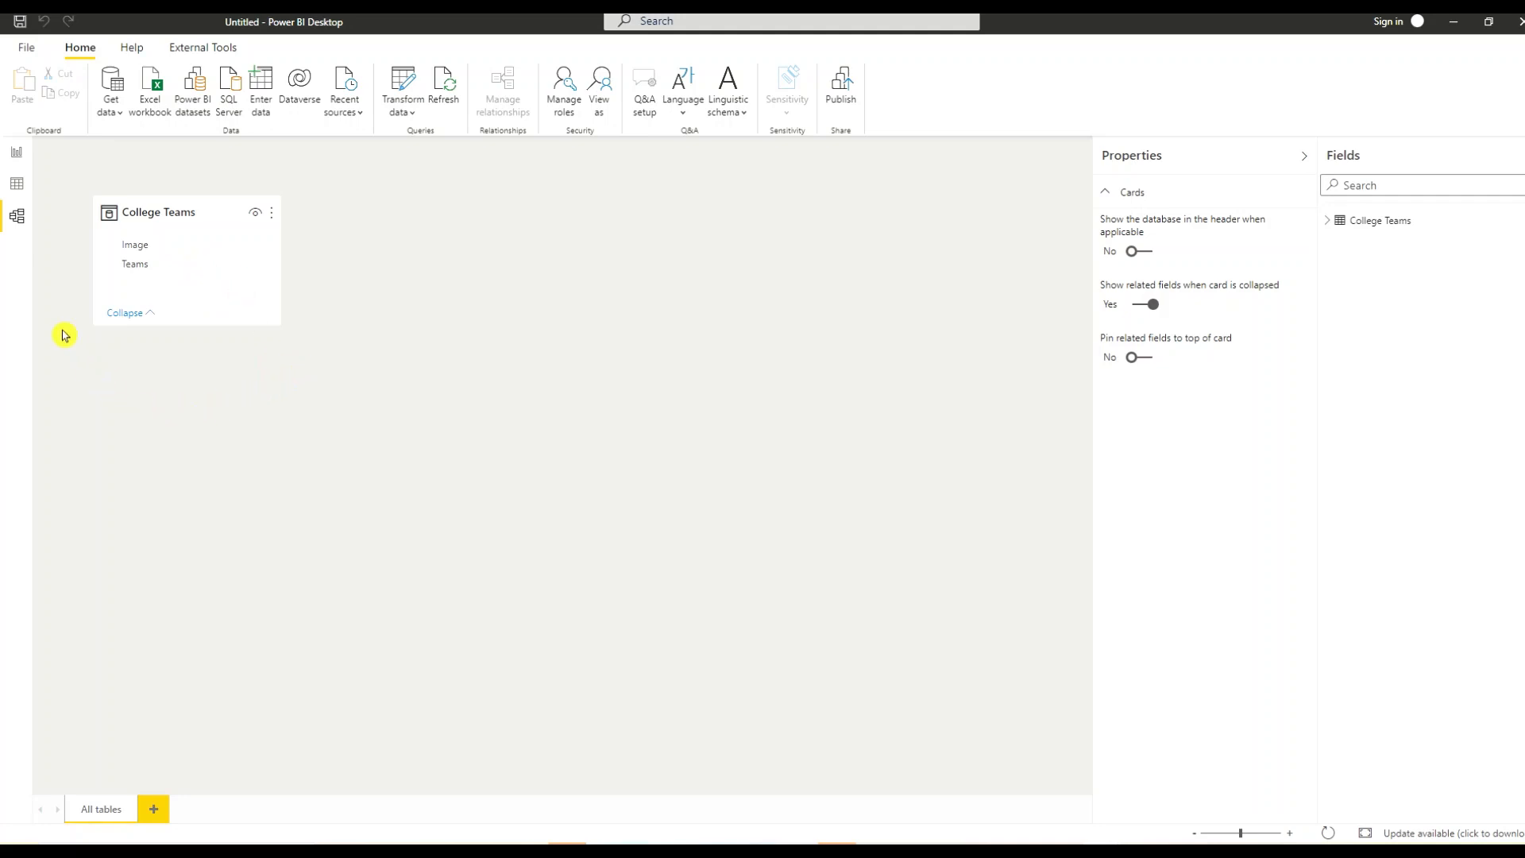
left_click(17, 152)
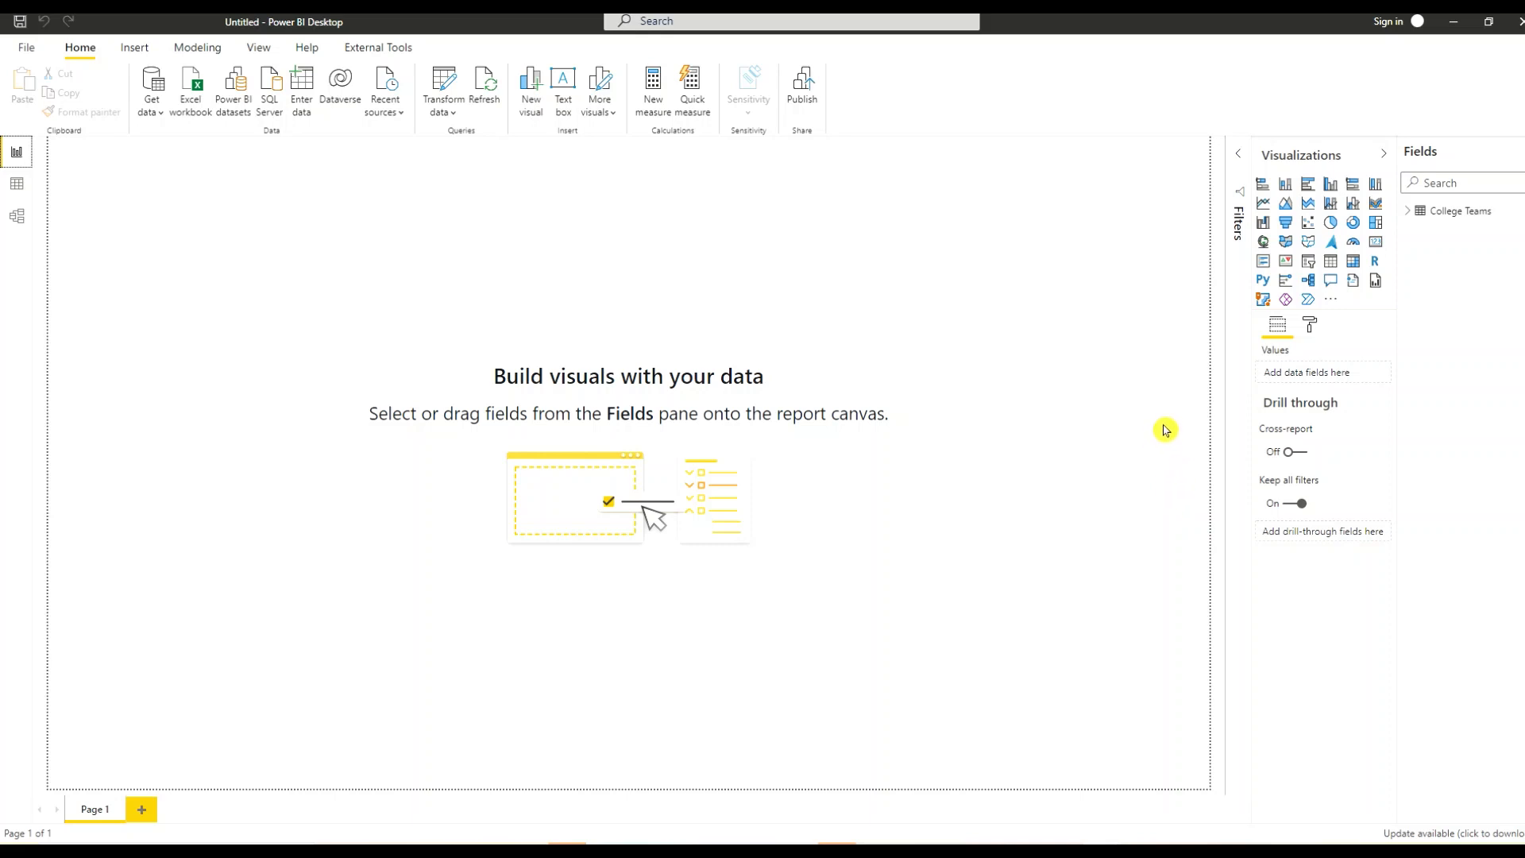
Set the page background to a darker shade of the theme's blue with 0% transparency.
left_click(1310, 327)
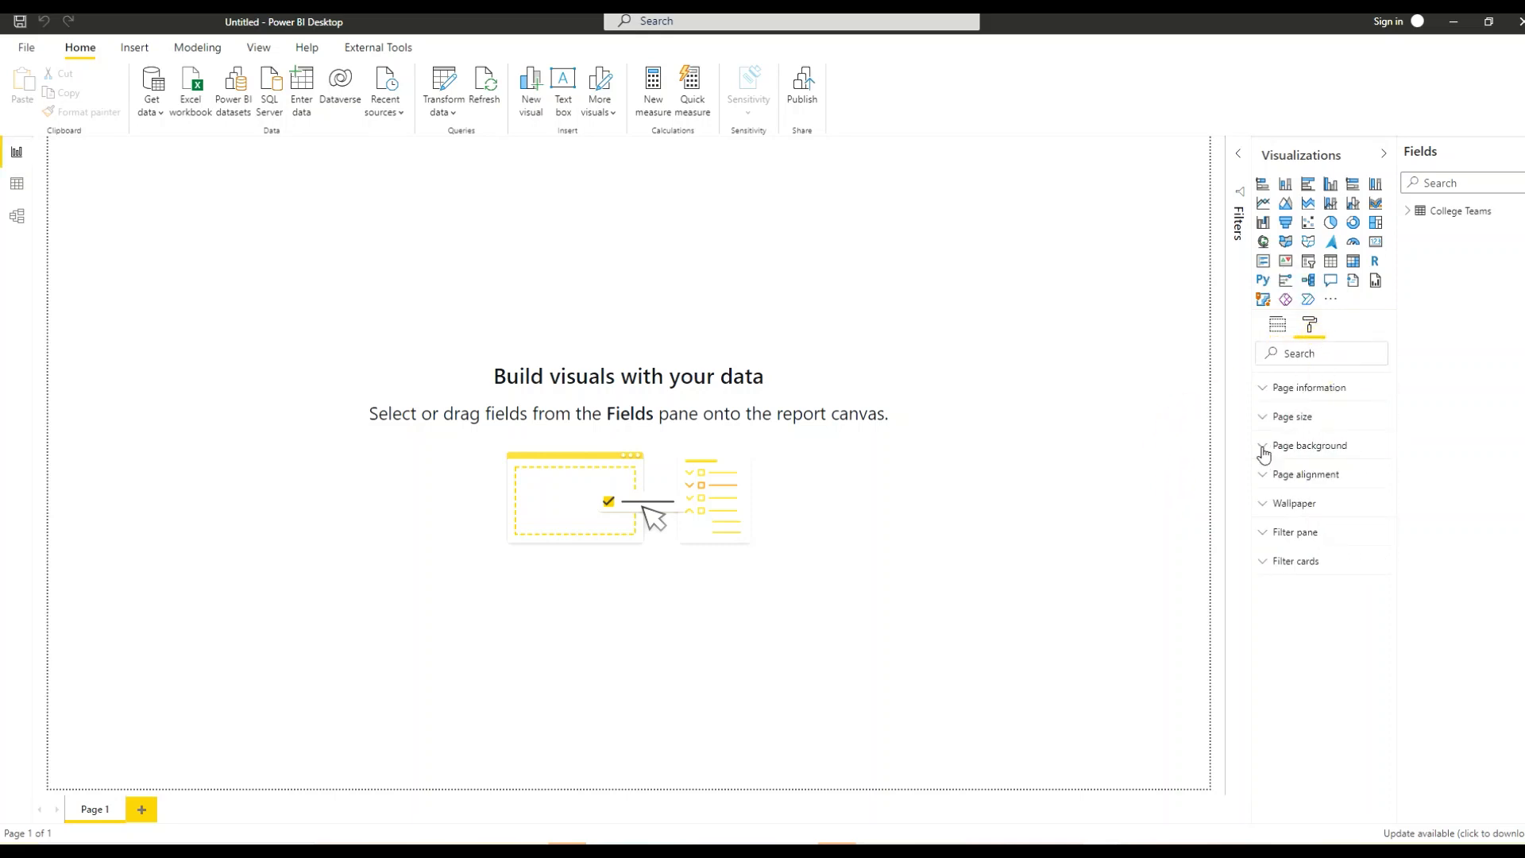
left_click(1260, 448)
left_click(1297, 498)
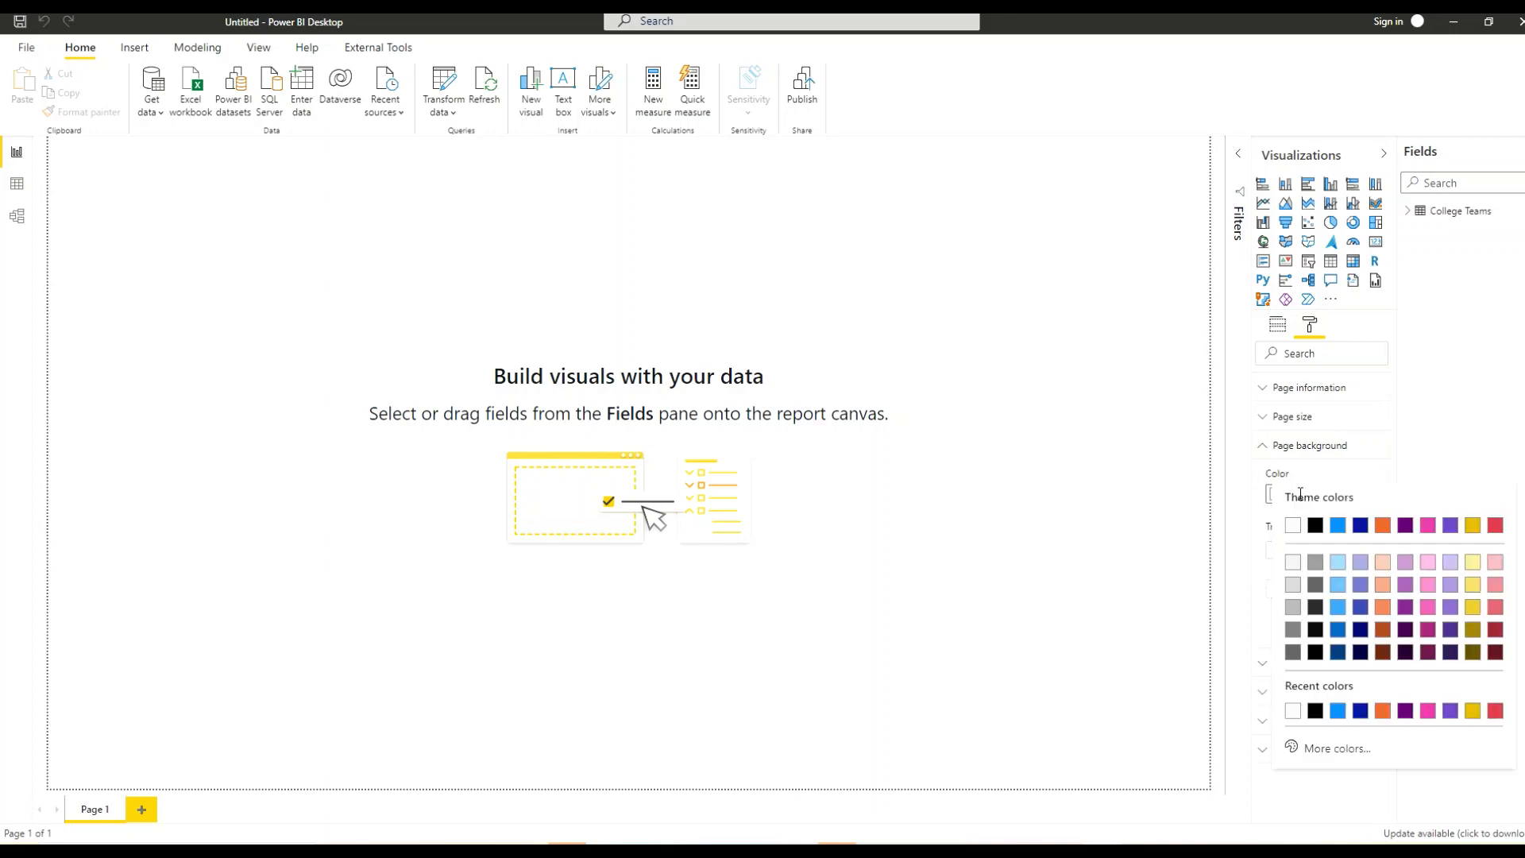
left_click(1339, 630)
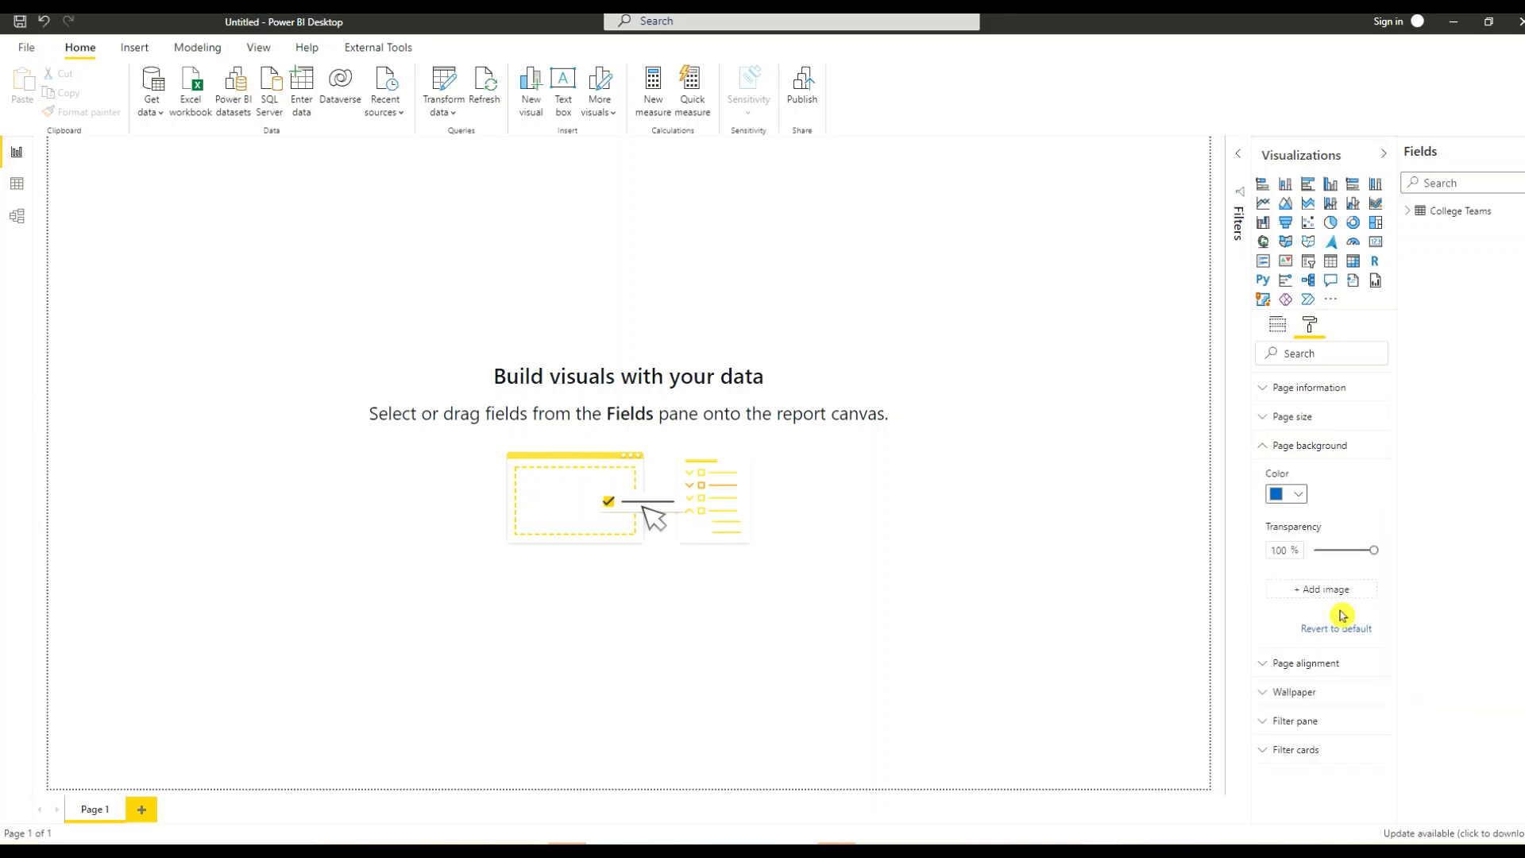
left_click(1367, 556)
left_click(1143, 547)
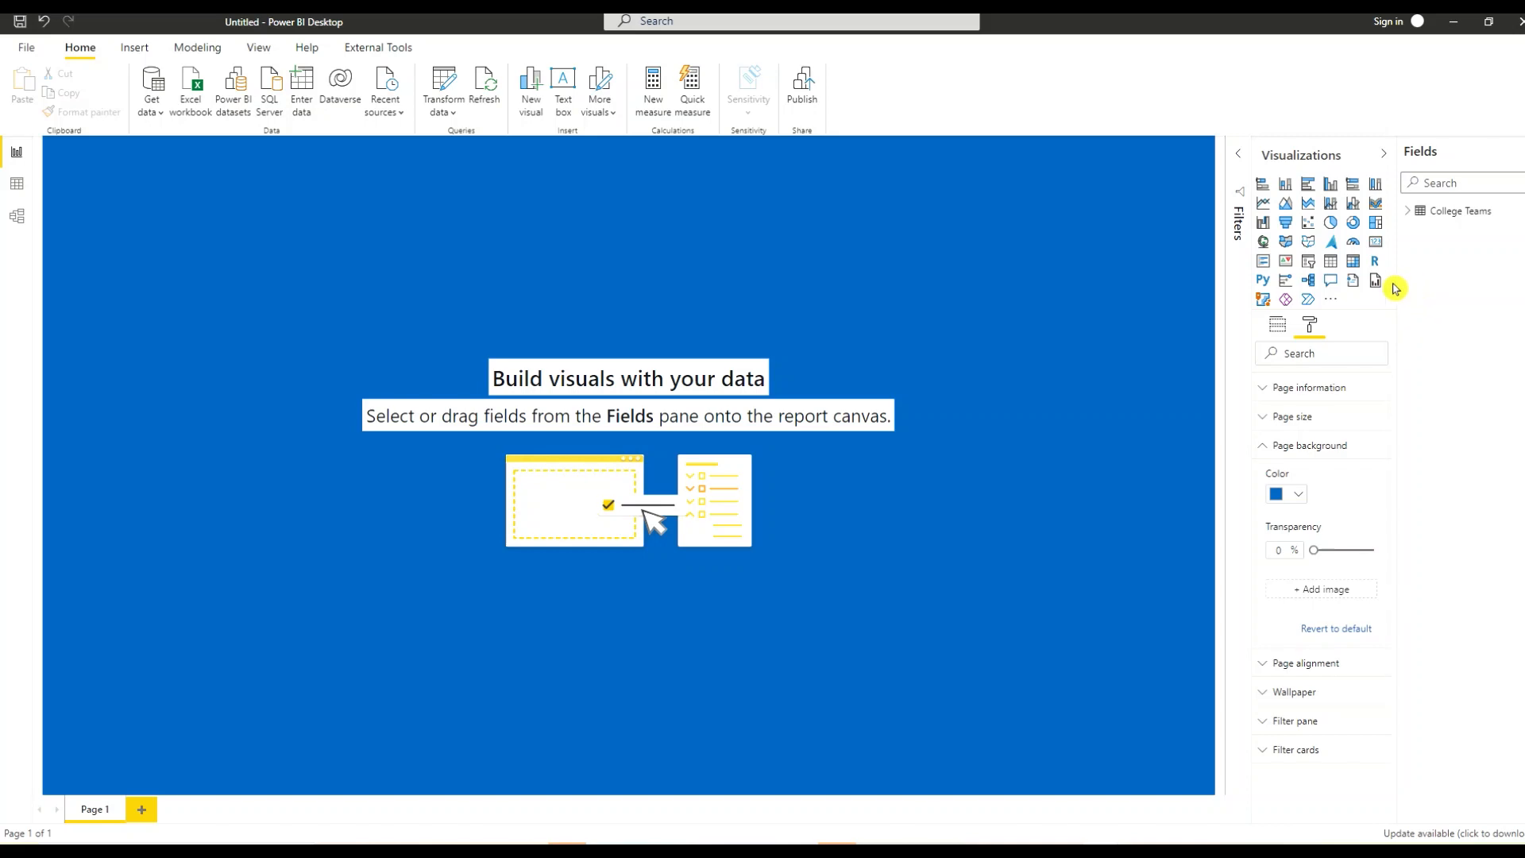
Add a slicer on the College Teams Image field and widen it to about 618.
left_click(1308, 265)
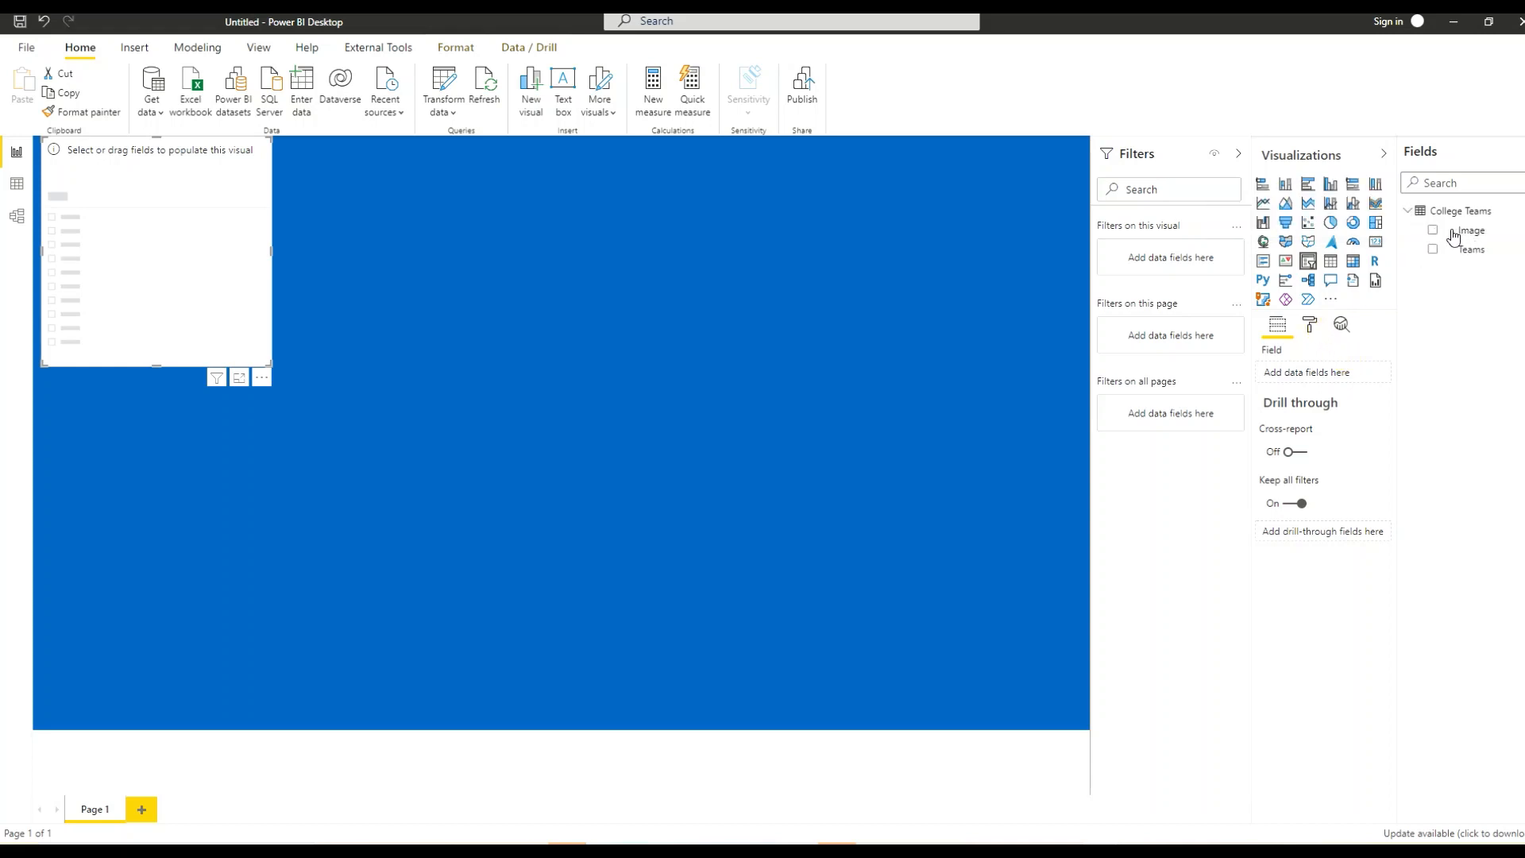
left_click(1434, 230)
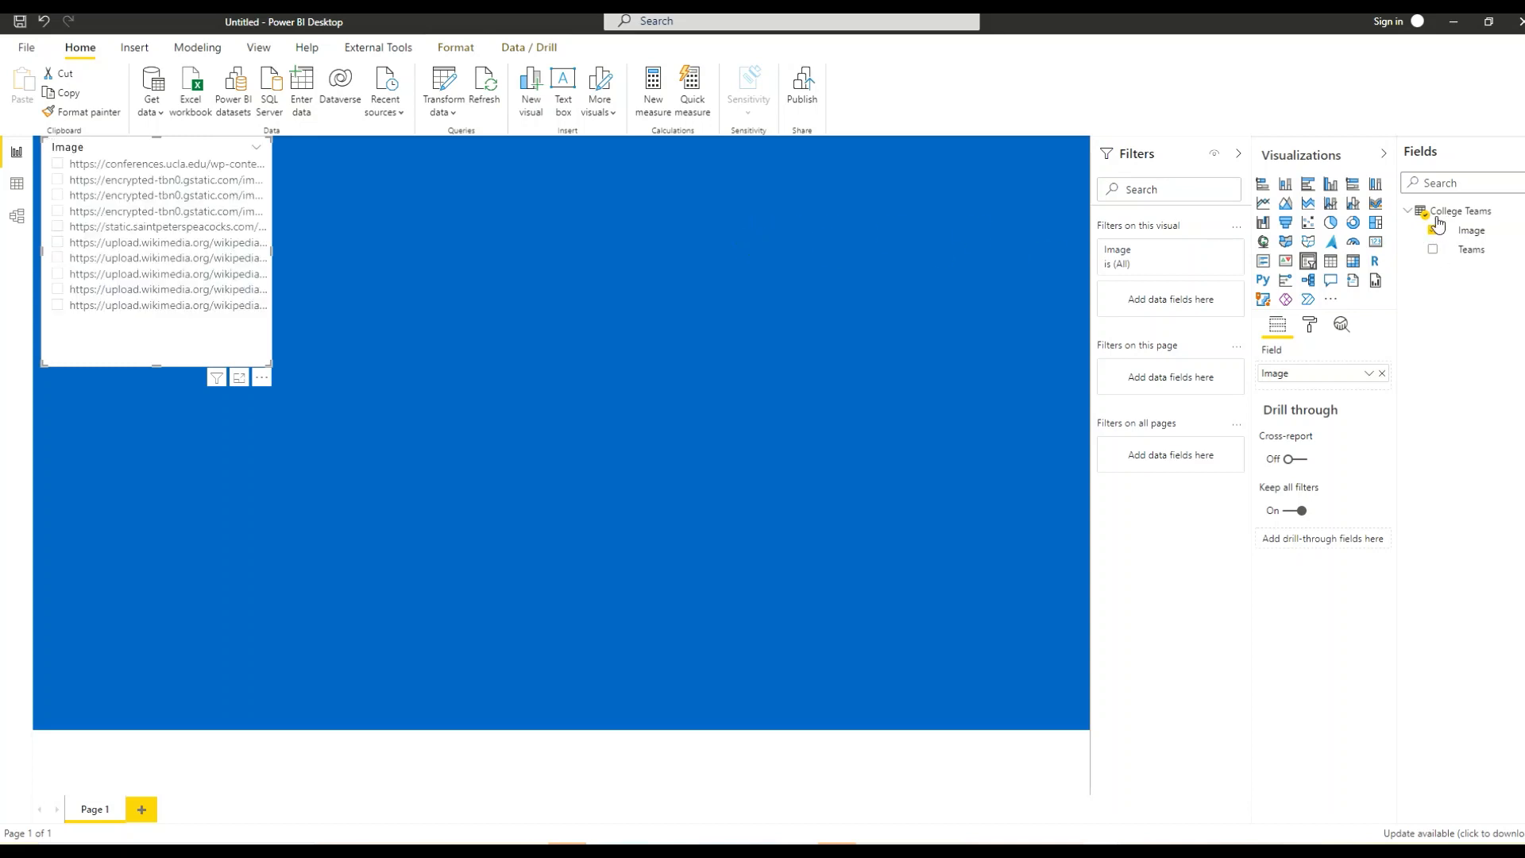
left_click_drag(271, 366, 550, 366)
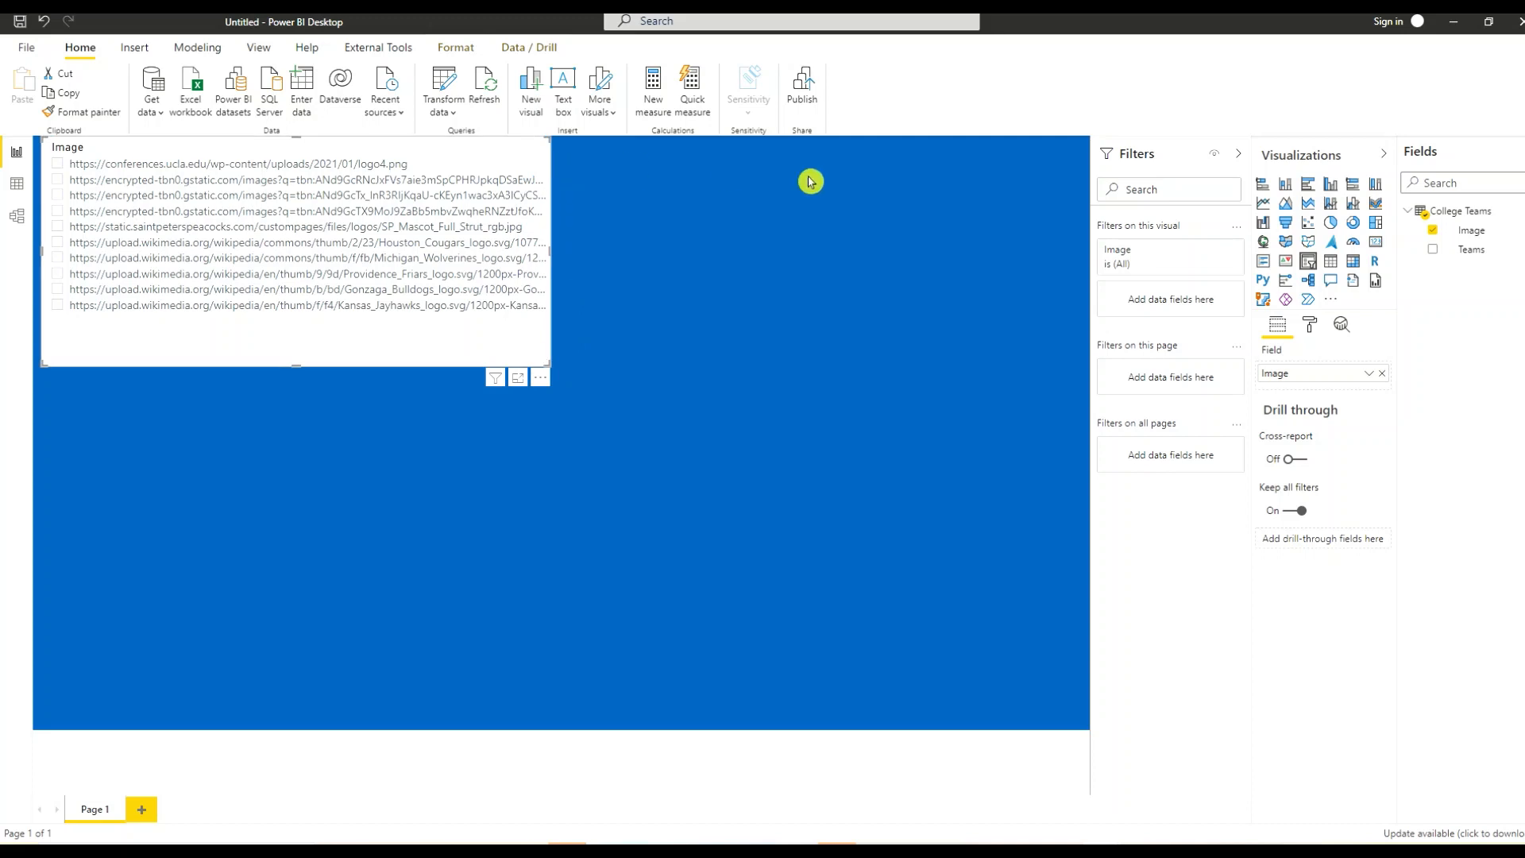
Set the Image slicer's orientation to Horizontal and resize it to about 1045 wide by 251 high.
left_click(1310, 324)
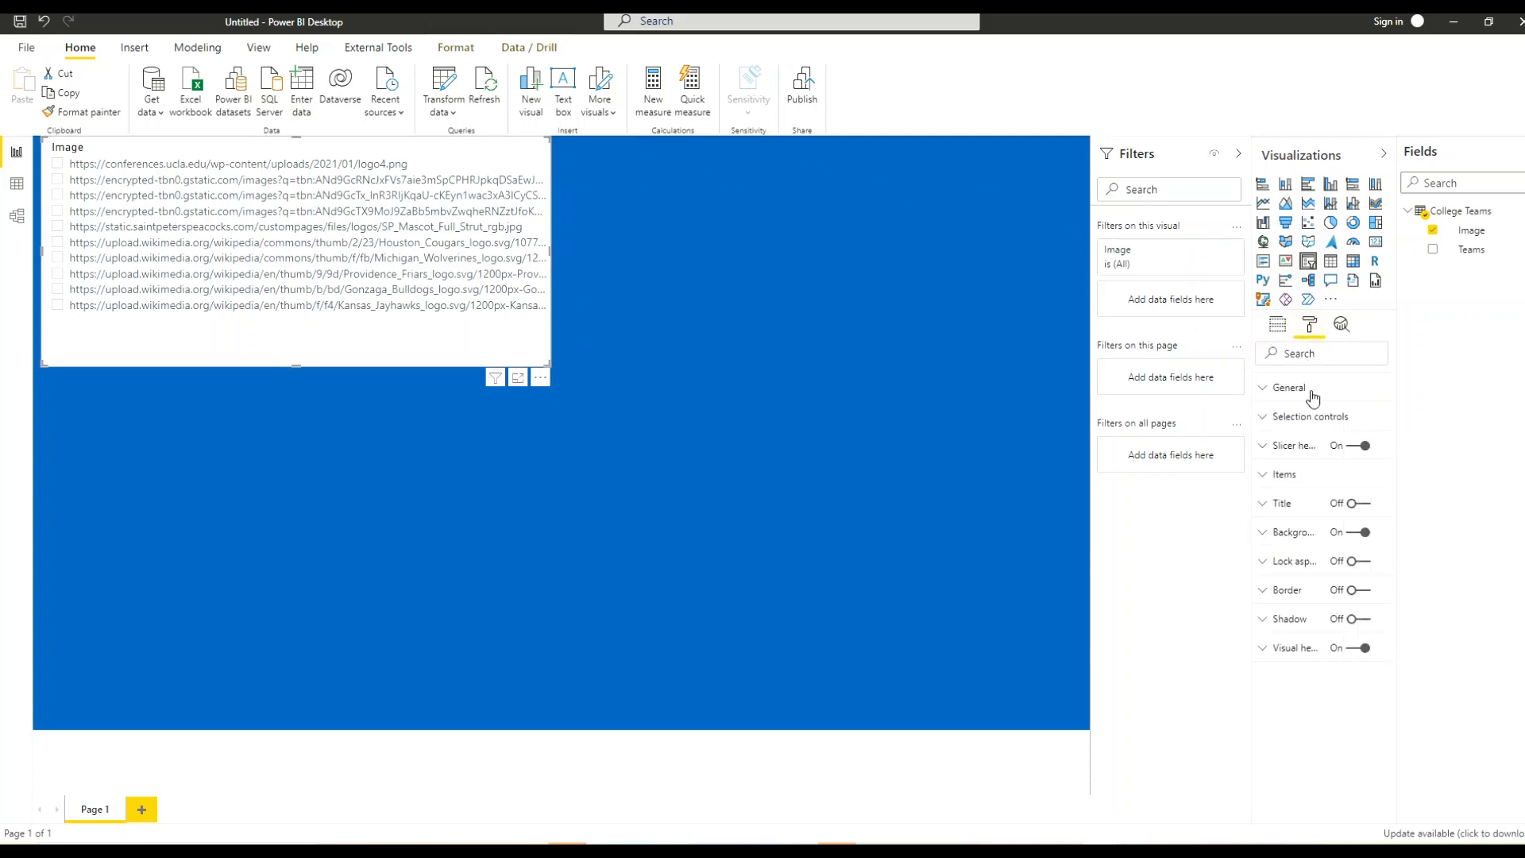
left_click(1265, 389)
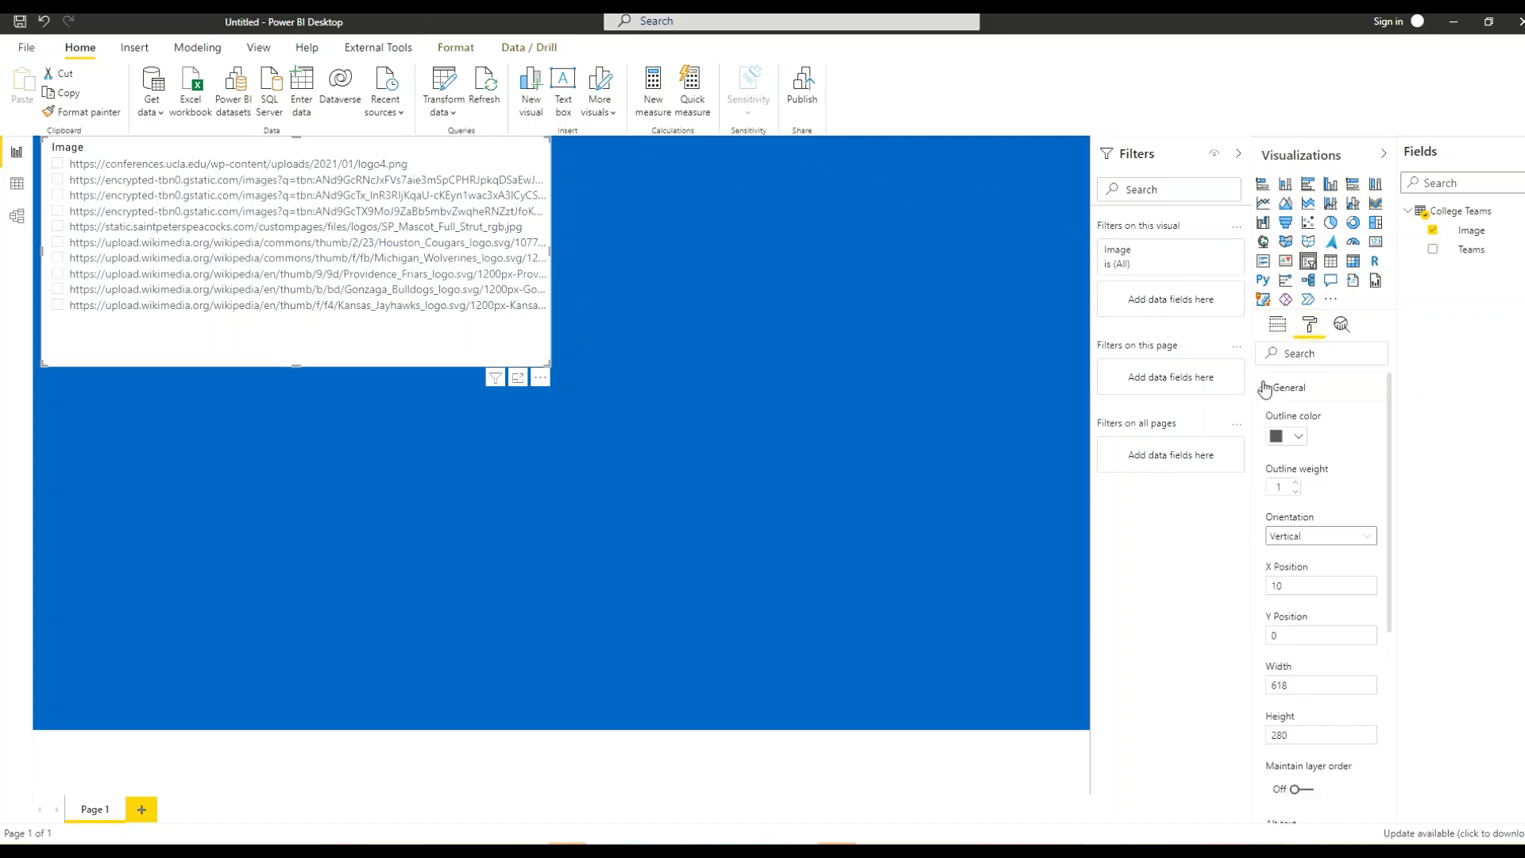
left_click(1376, 538)
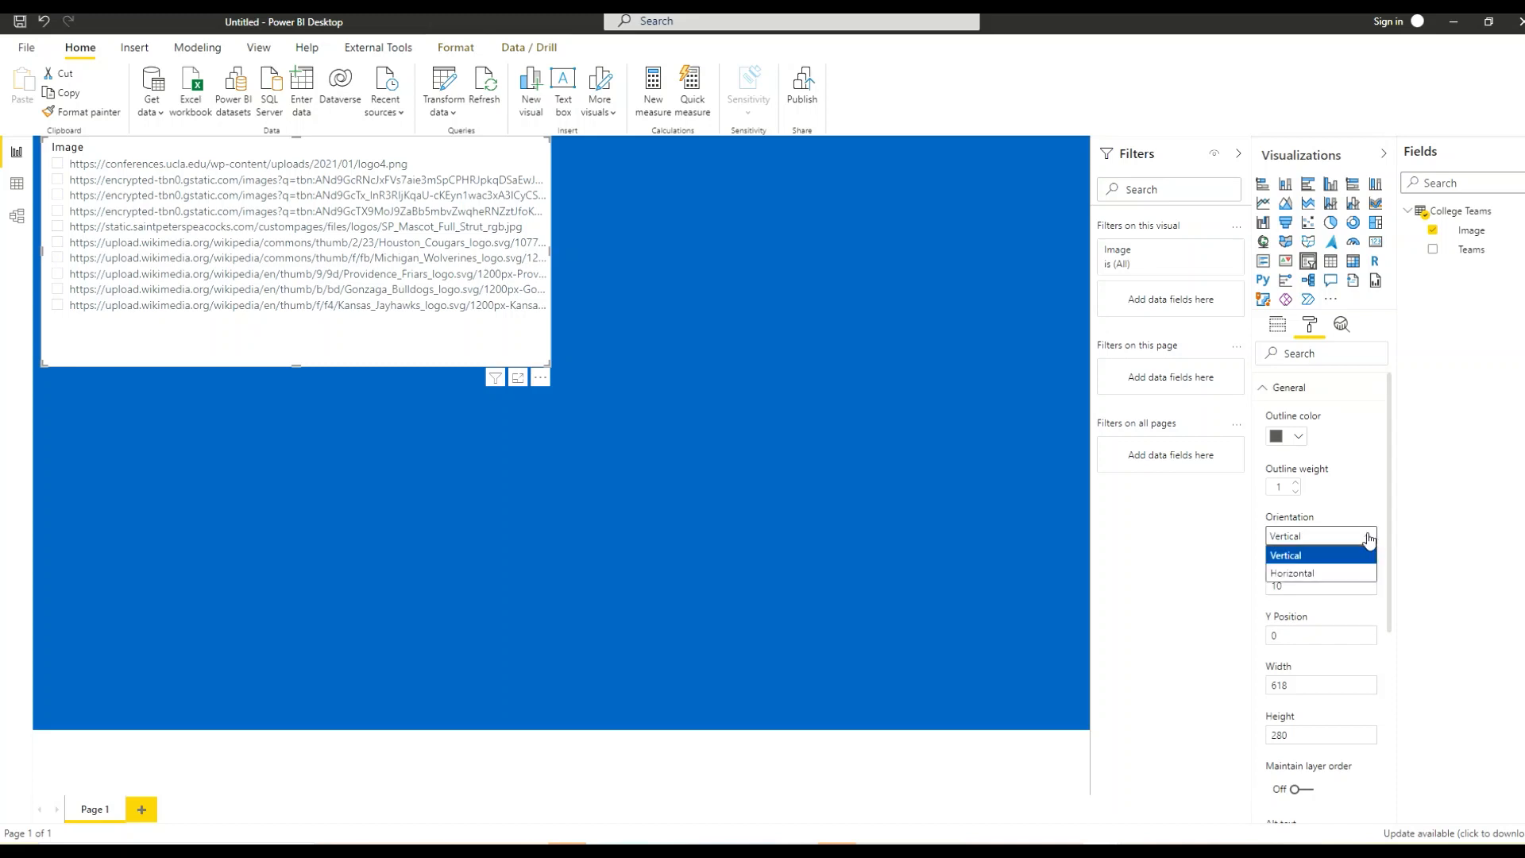
left_click(1316, 573)
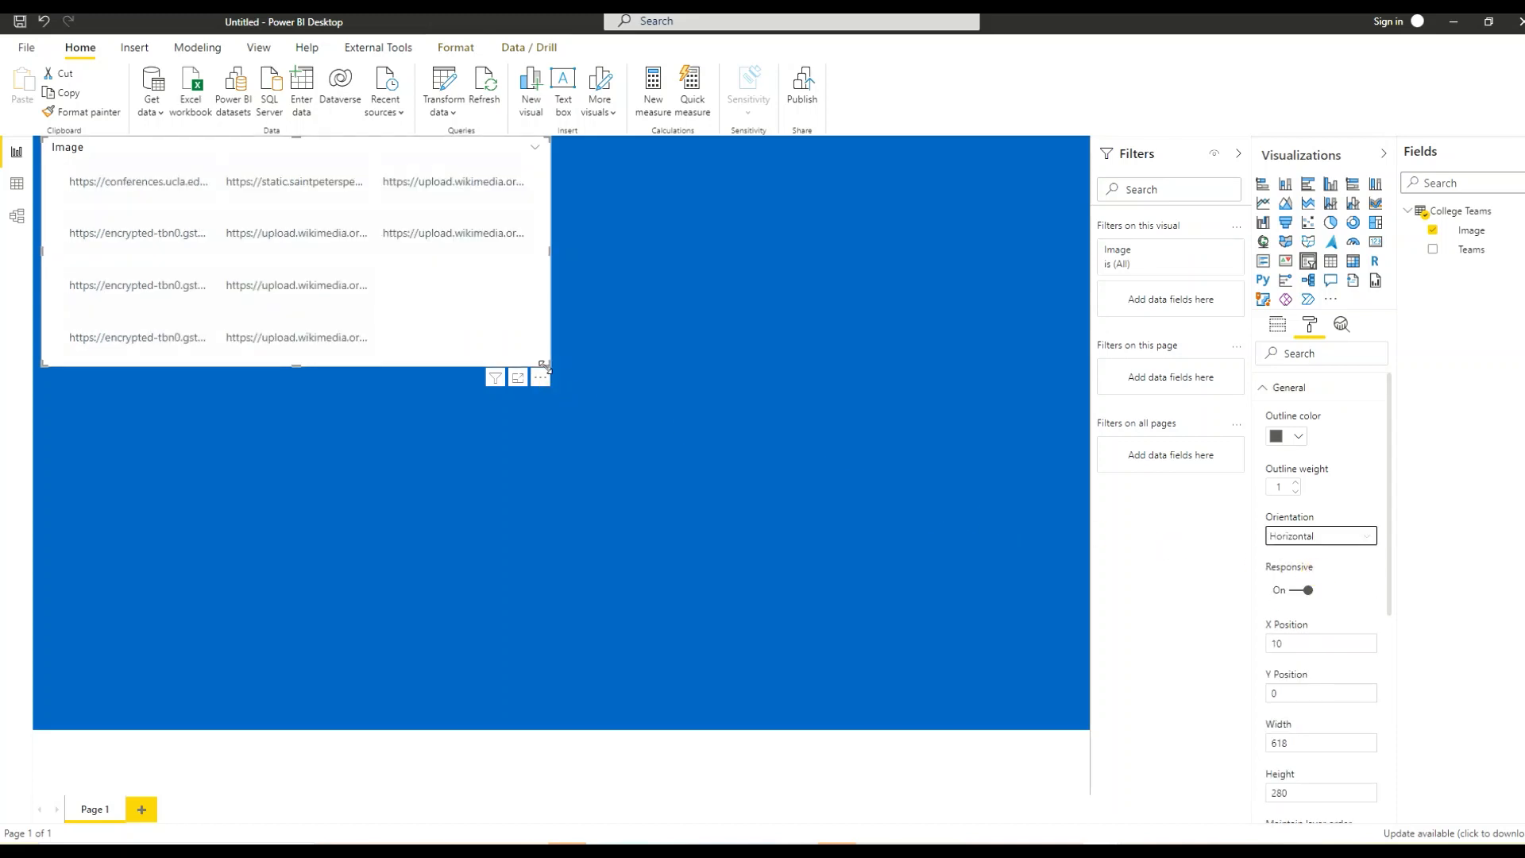
left_click_drag(550, 364, 901, 343)
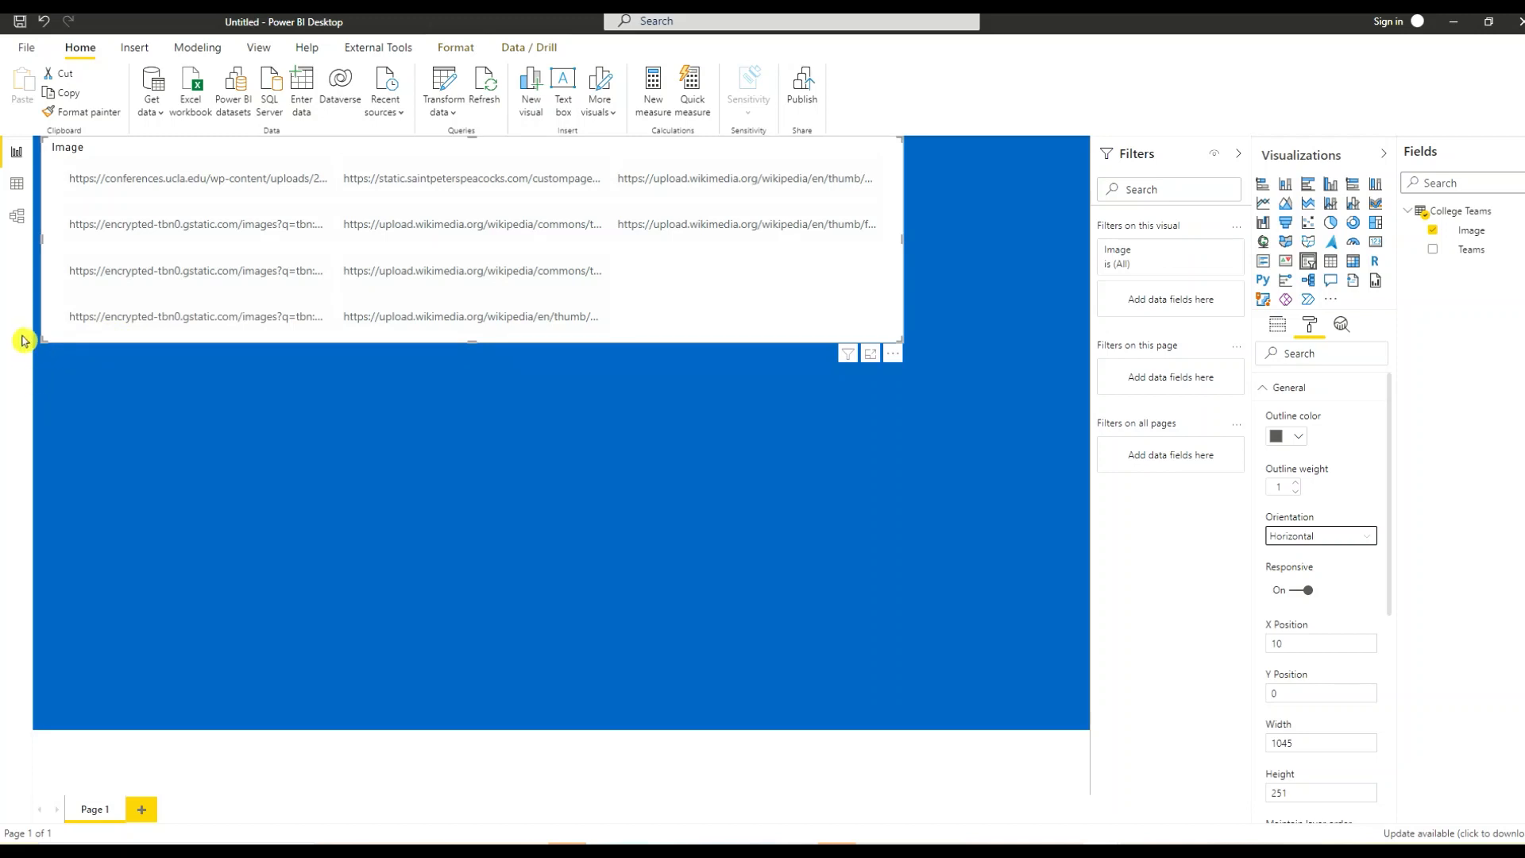
Set the Image column's data category to Image URL in the data view, and return to the report view.
left_click(17, 185)
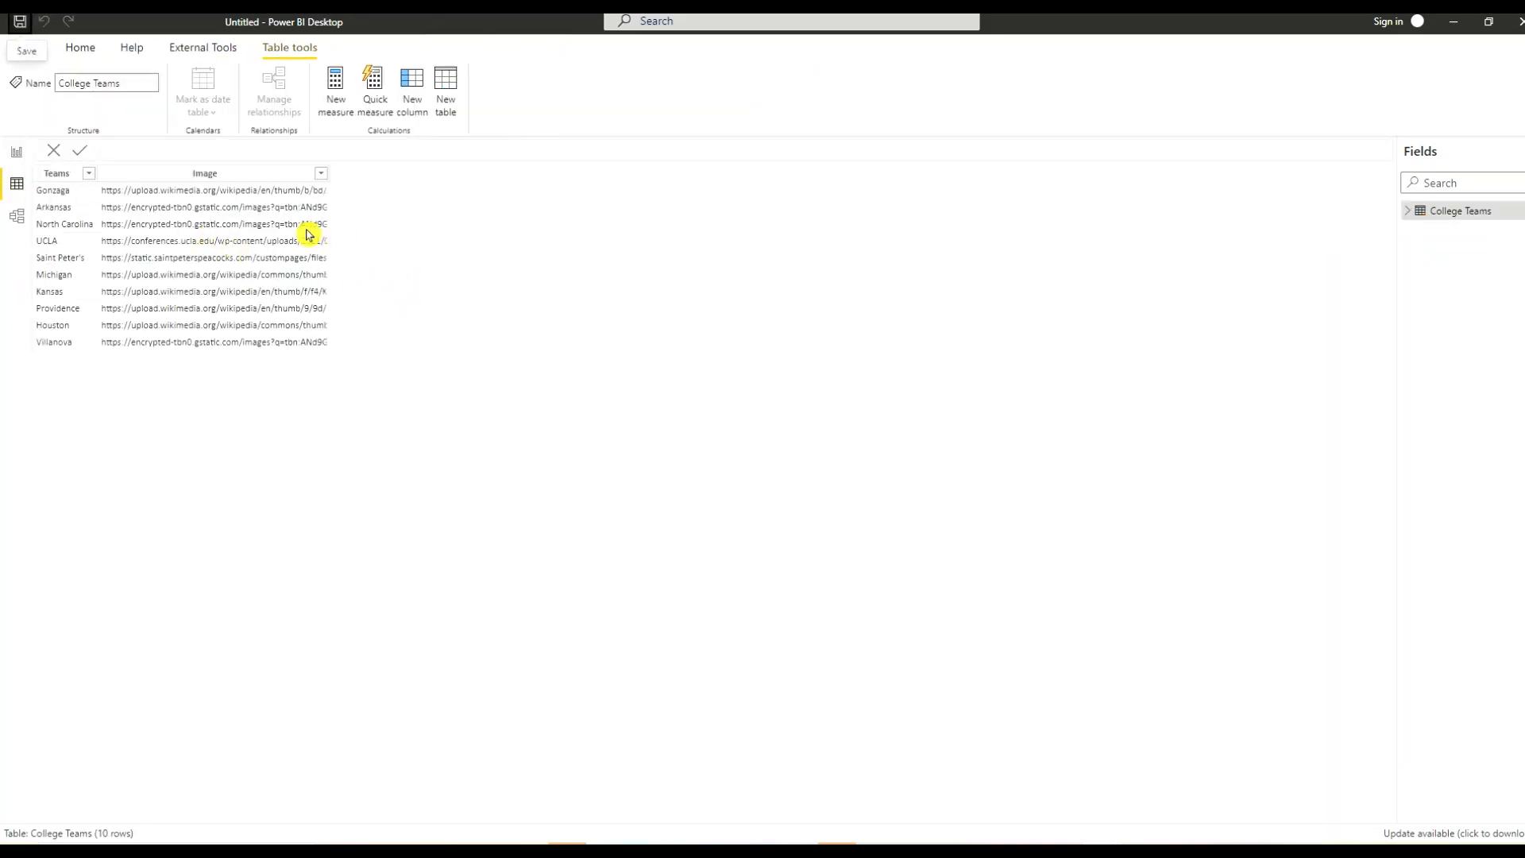
left_click(251, 174)
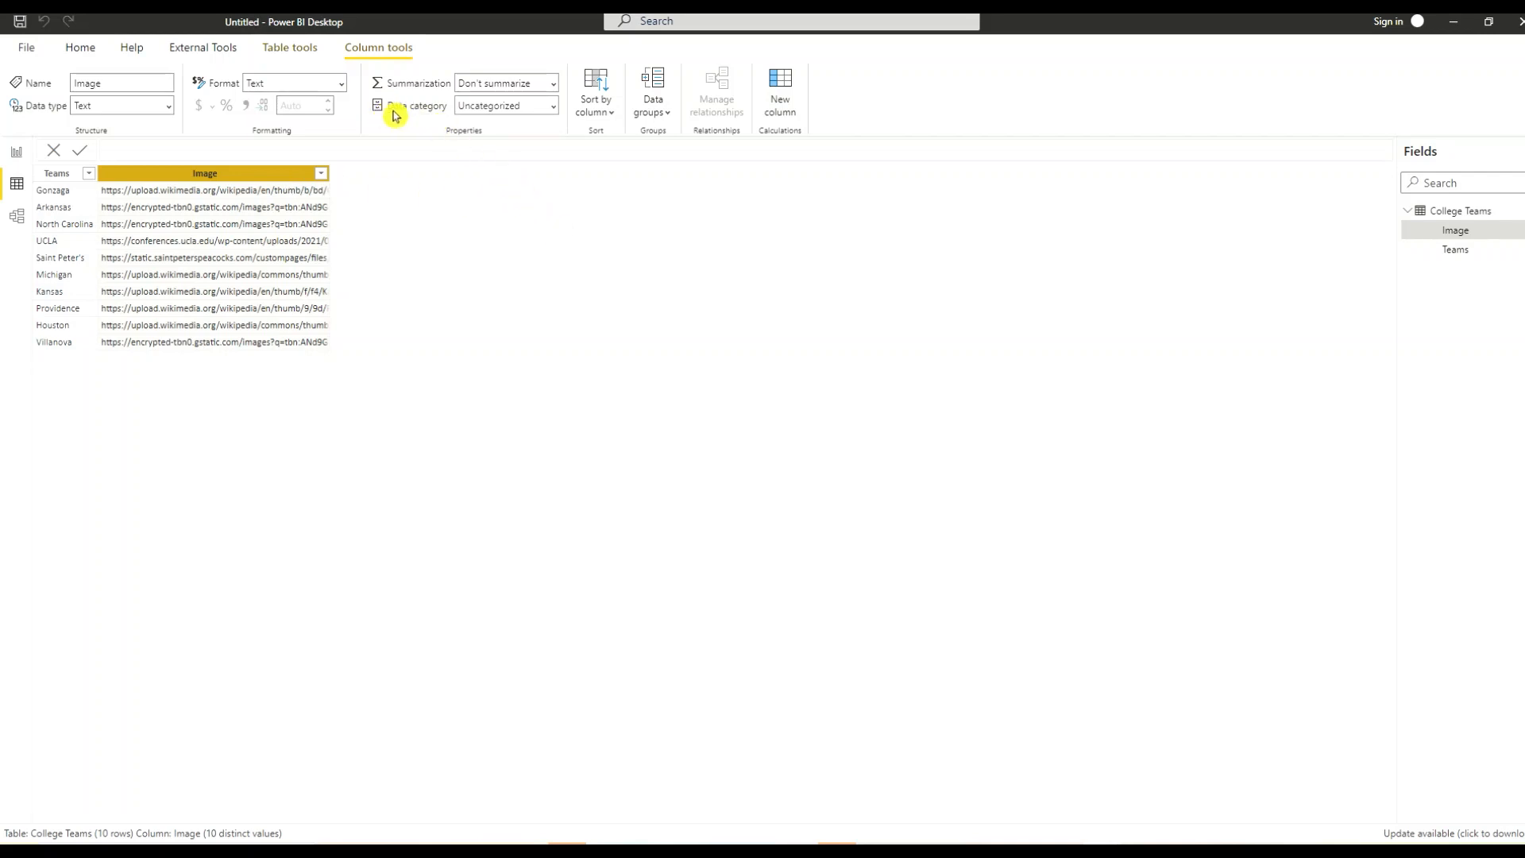
left_click(554, 105)
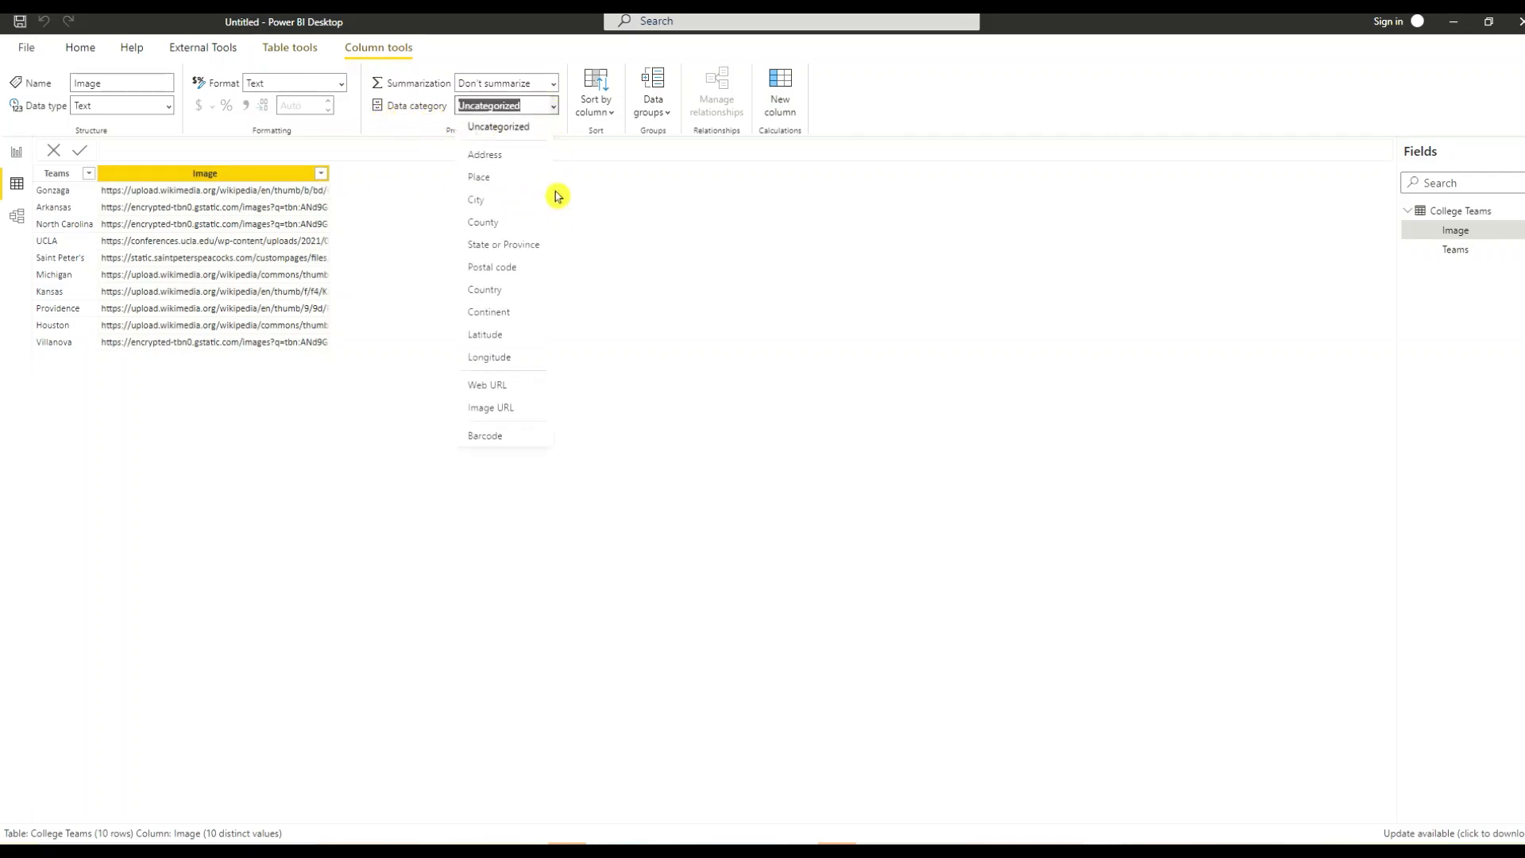
left_click(520, 411)
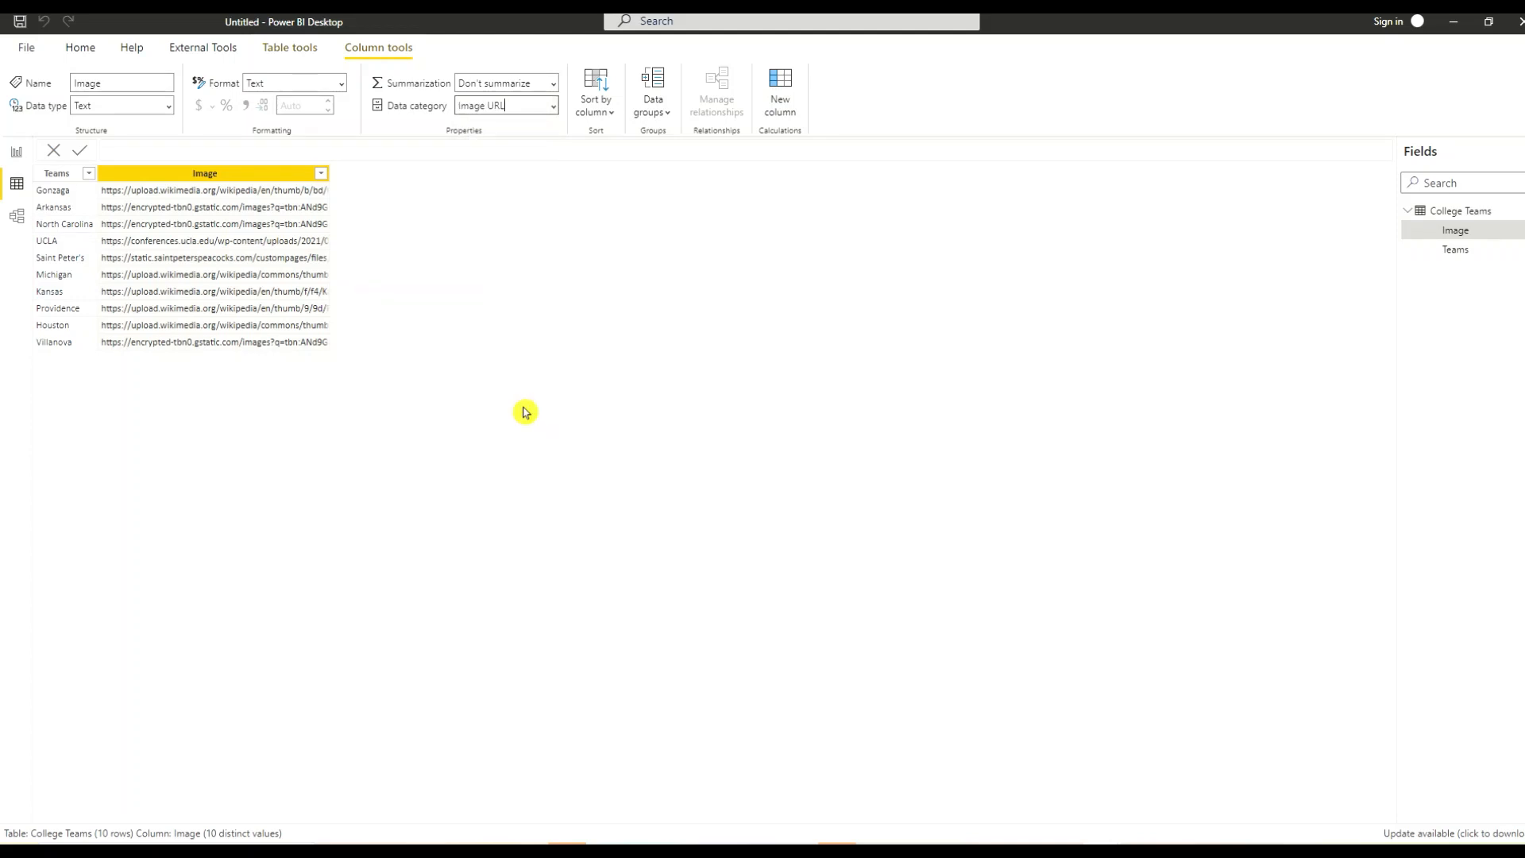
left_click(18, 155)
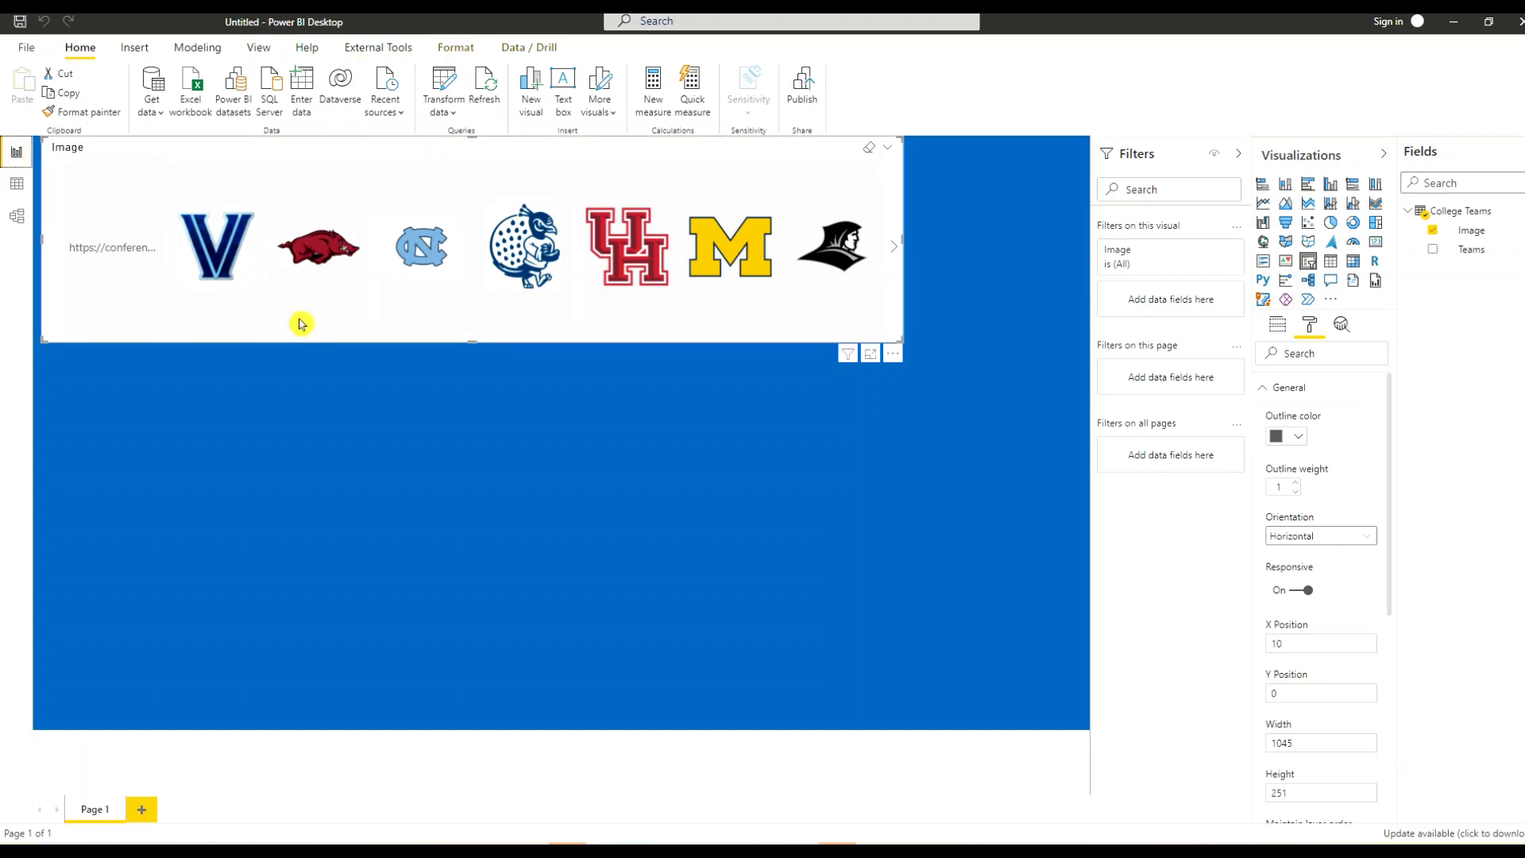
Resize the logo slicer to about 1222 by 159 and move it to about X 29, Y 14.
left_click_drag(896, 337, 1045, 269)
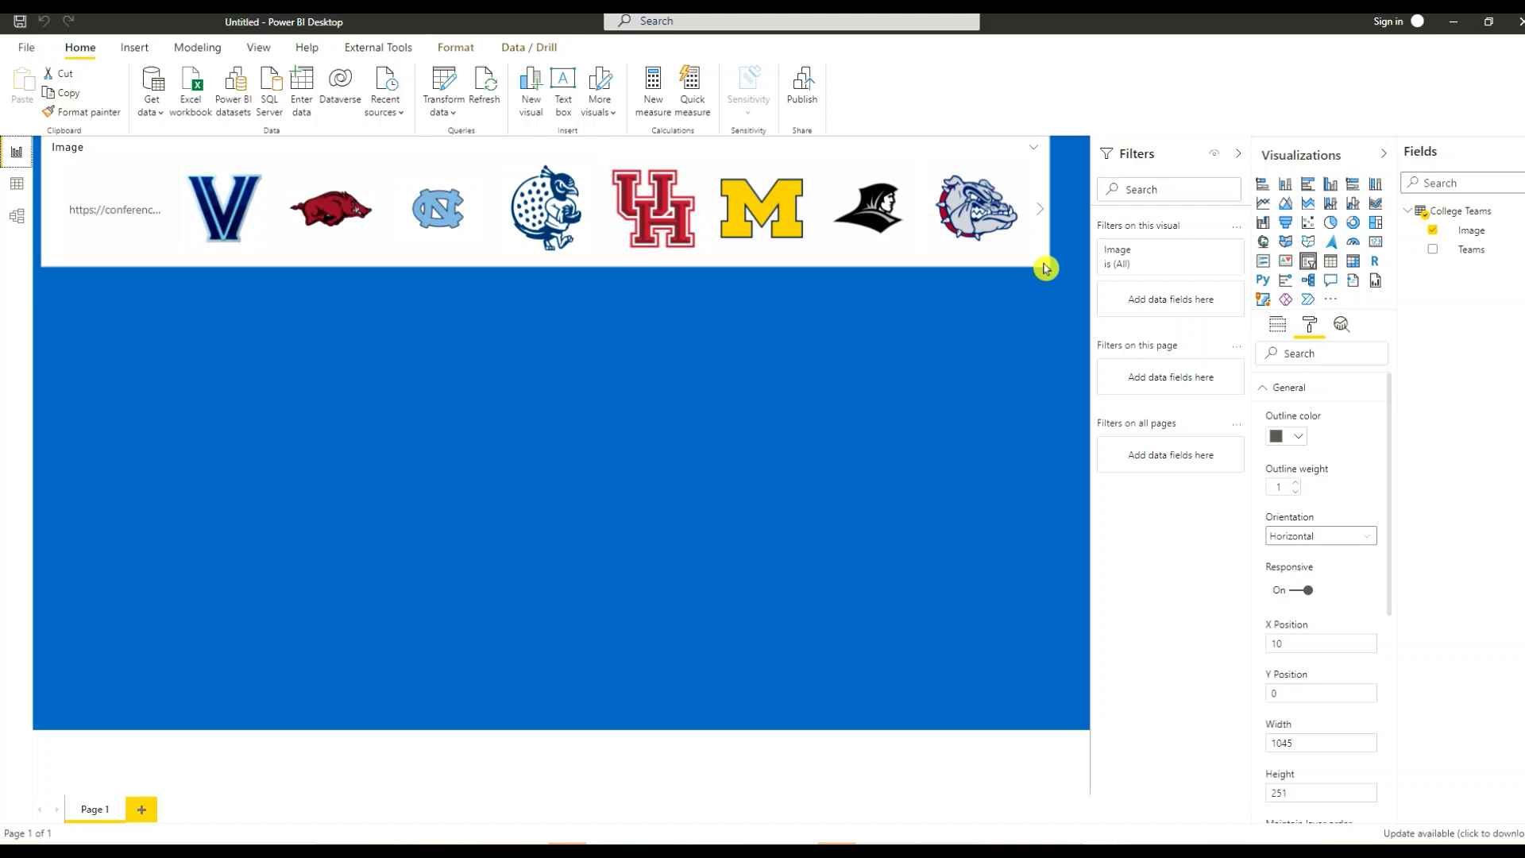
left_click_drag(1045, 269, 1045, 269)
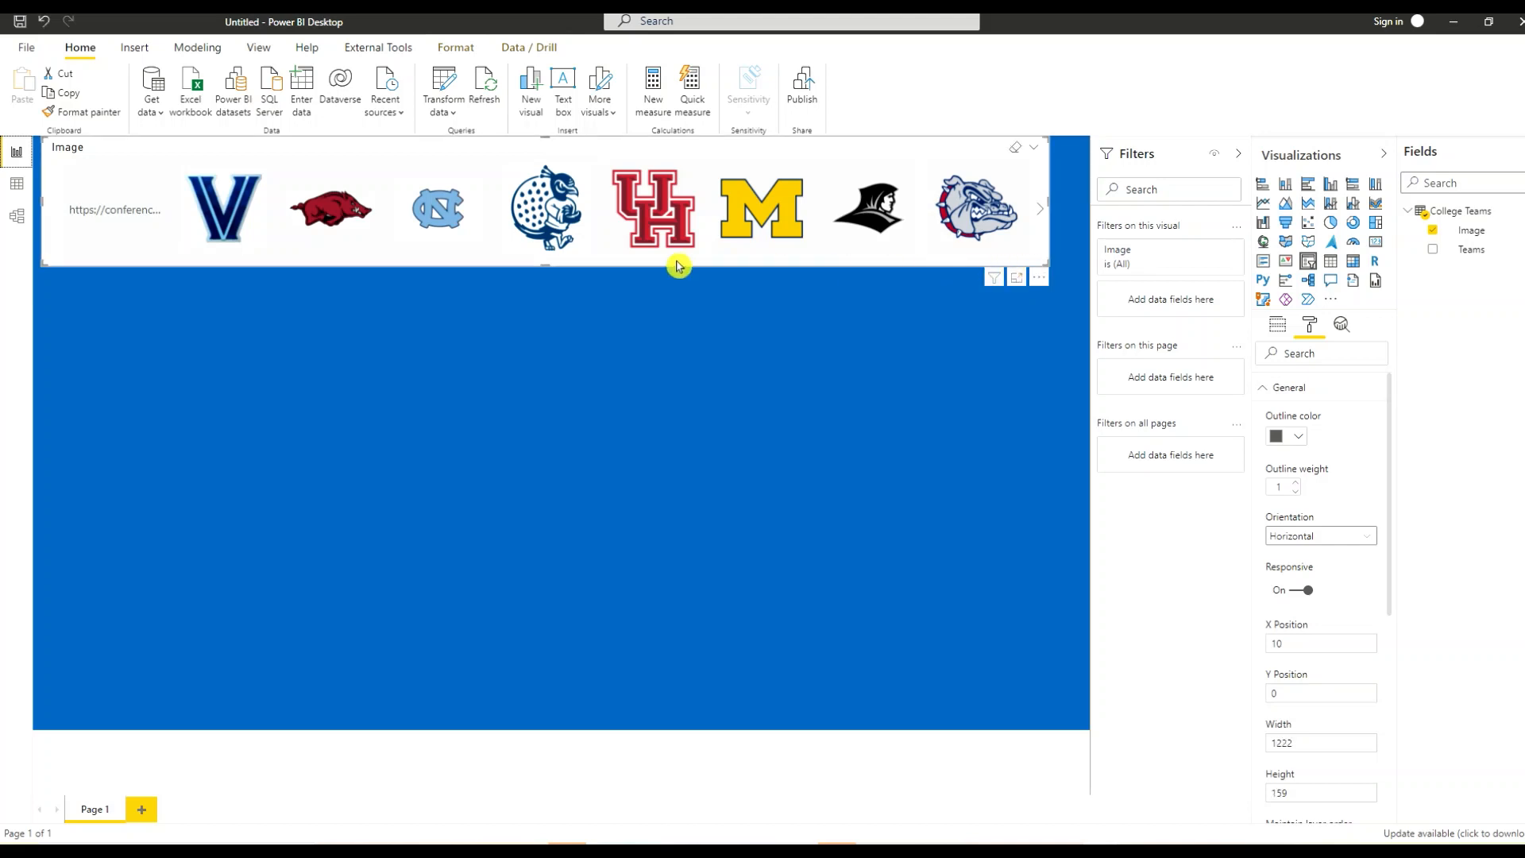
left_click(1036, 213)
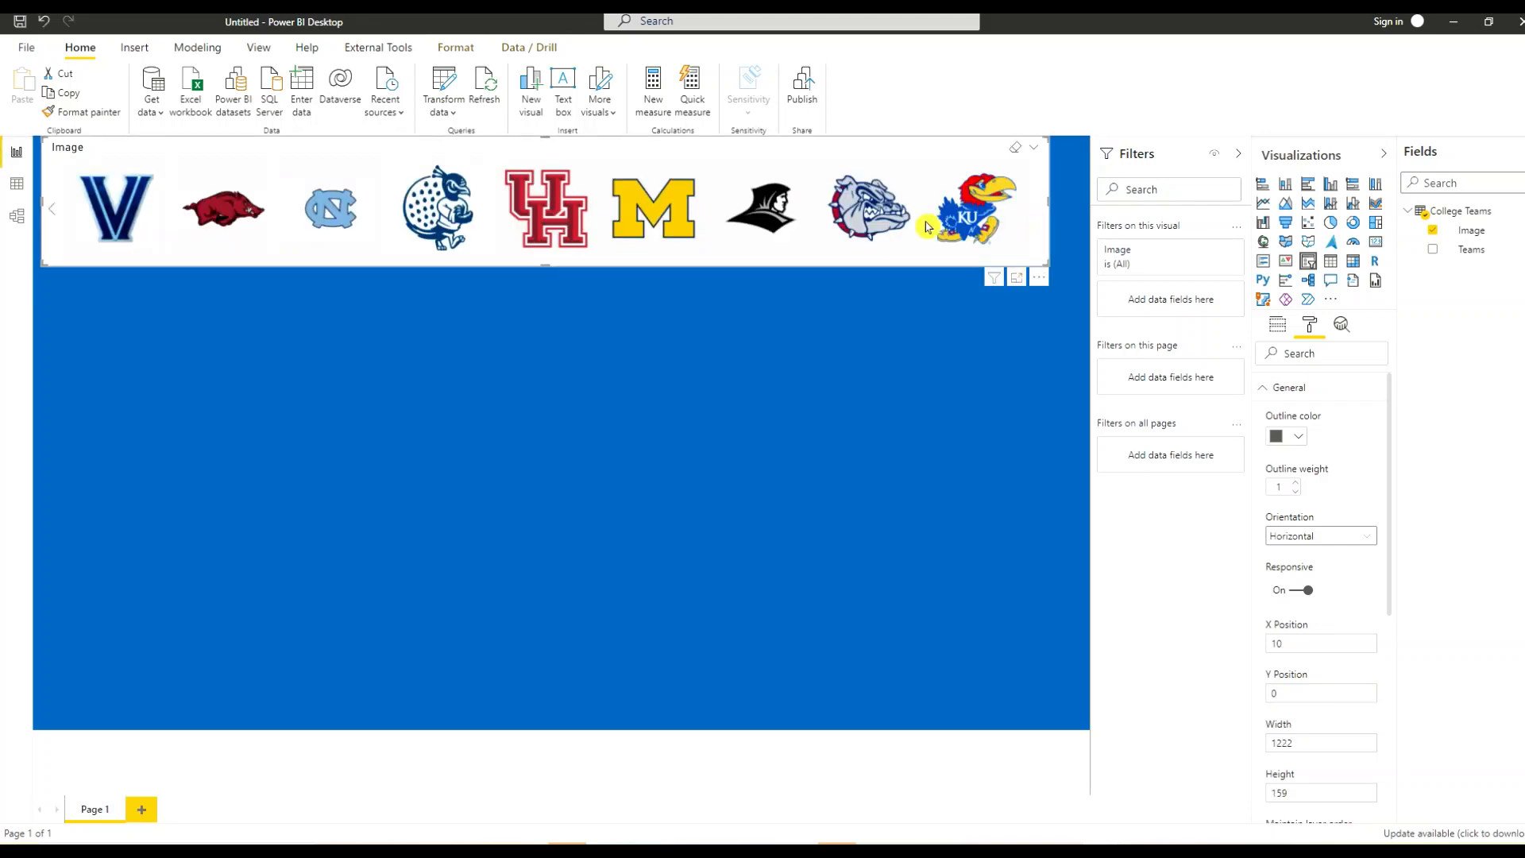
left_click_drag(679, 164, 695, 175)
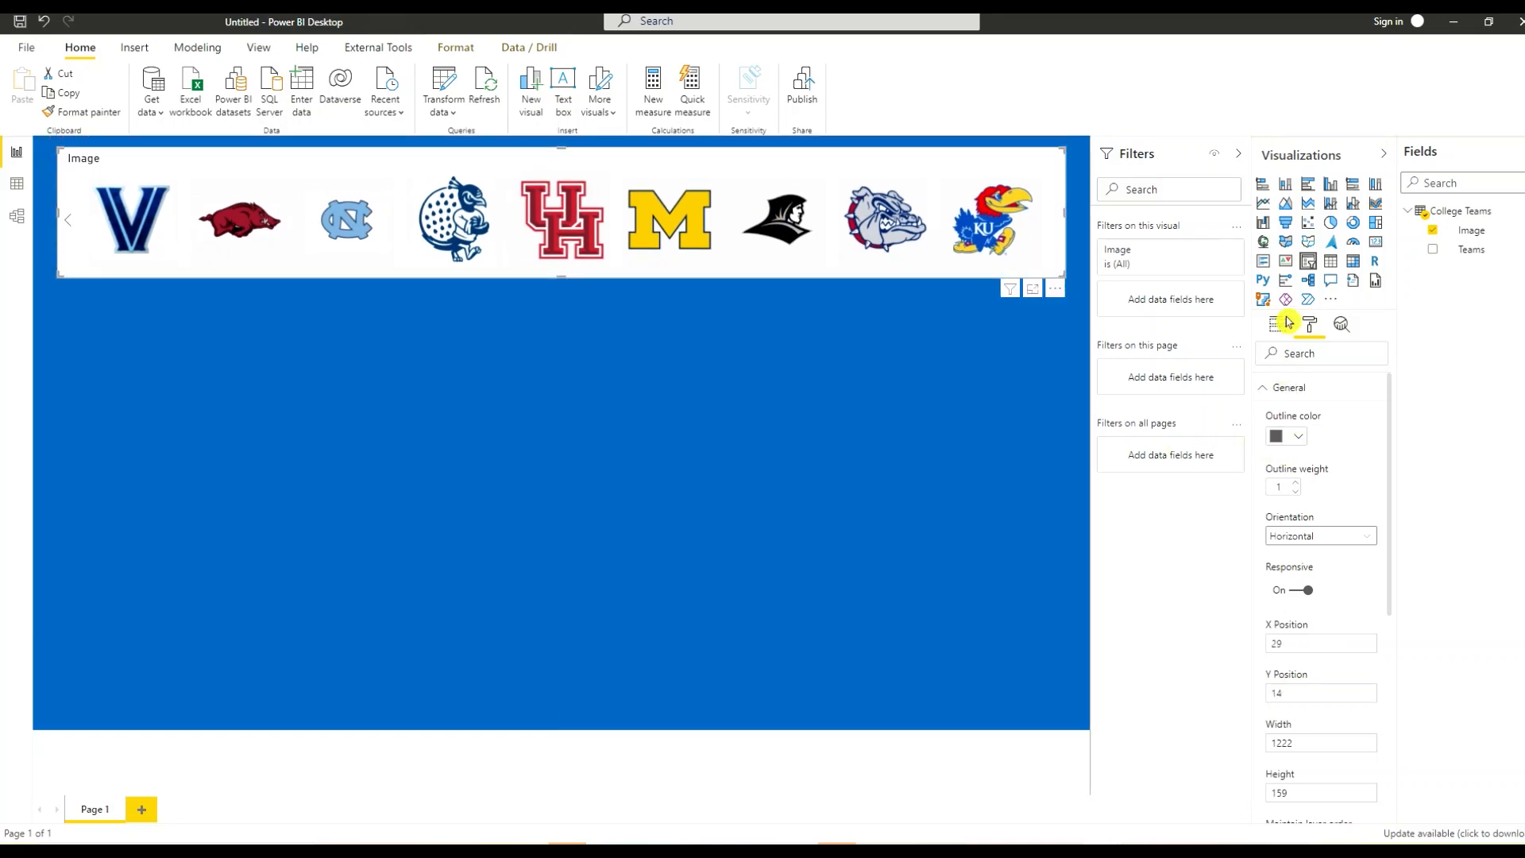
Turn off the slicer header of the logo slicer and deselect the visual.
left_click(1280, 329)
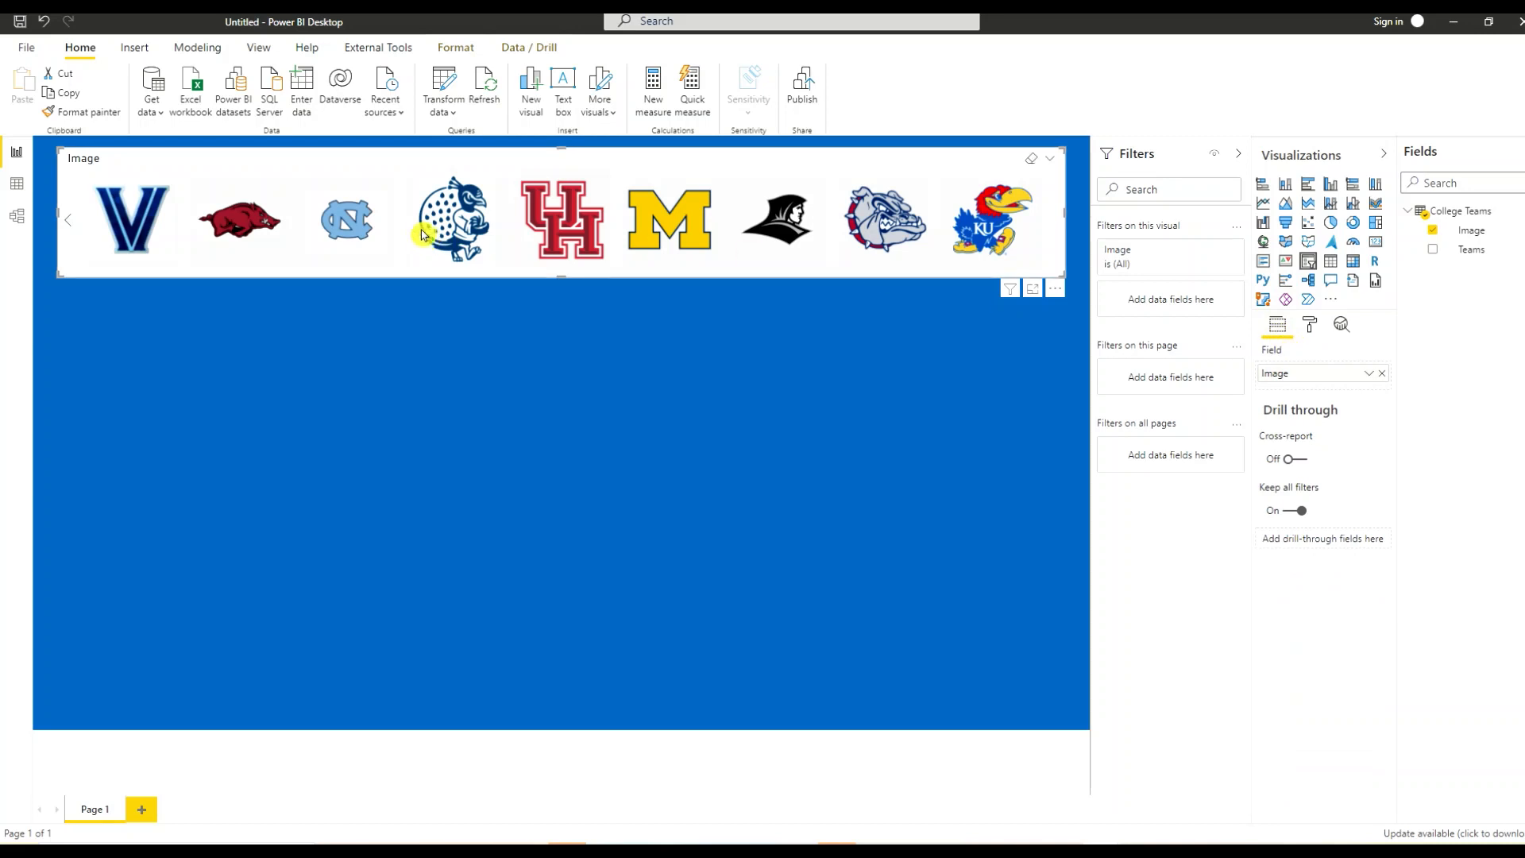
left_click(1307, 326)
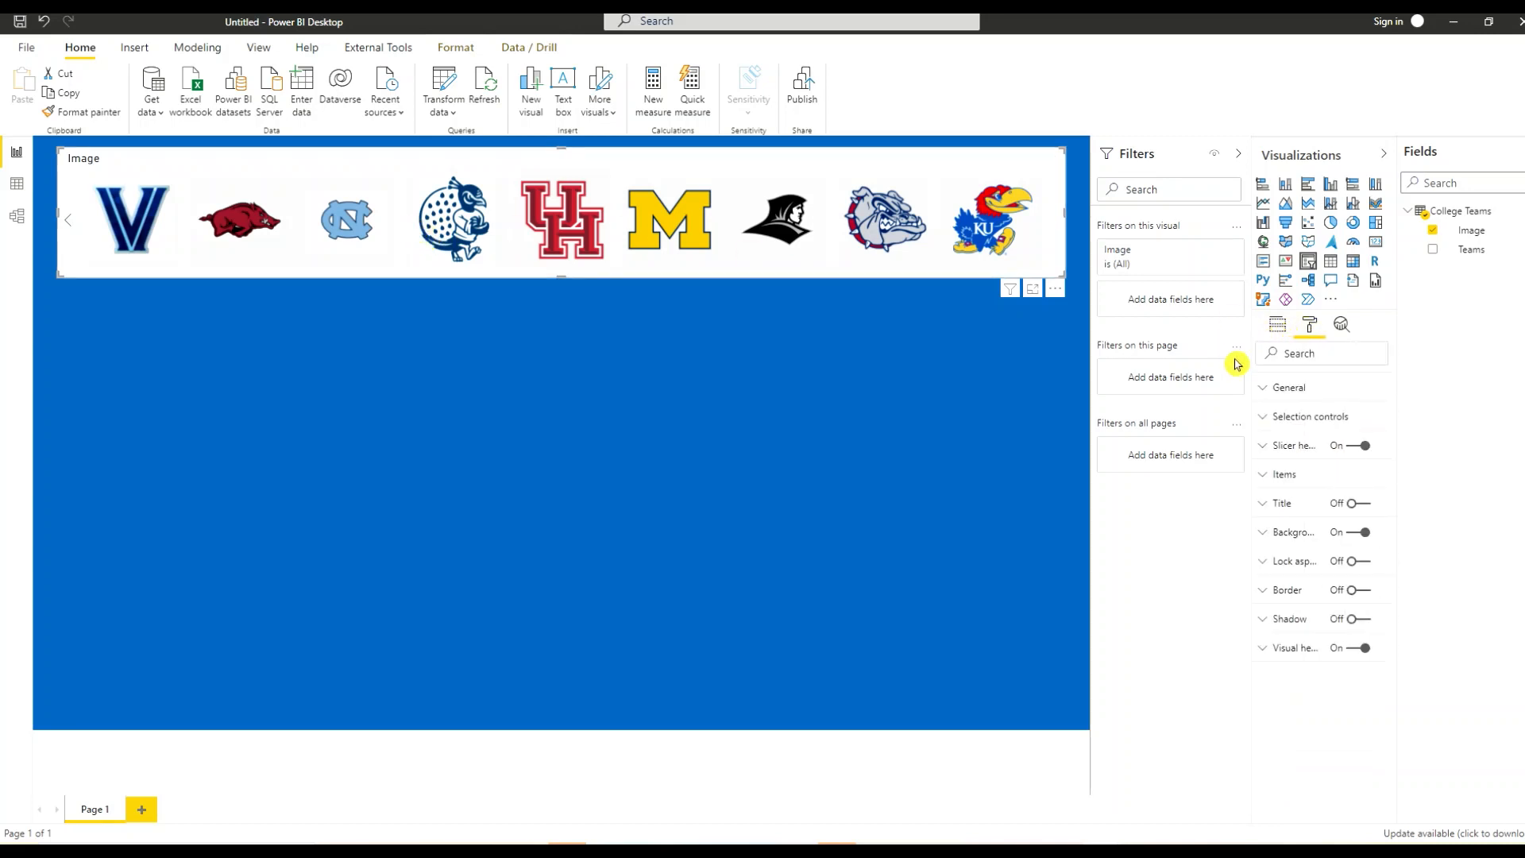
left_click(1352, 447)
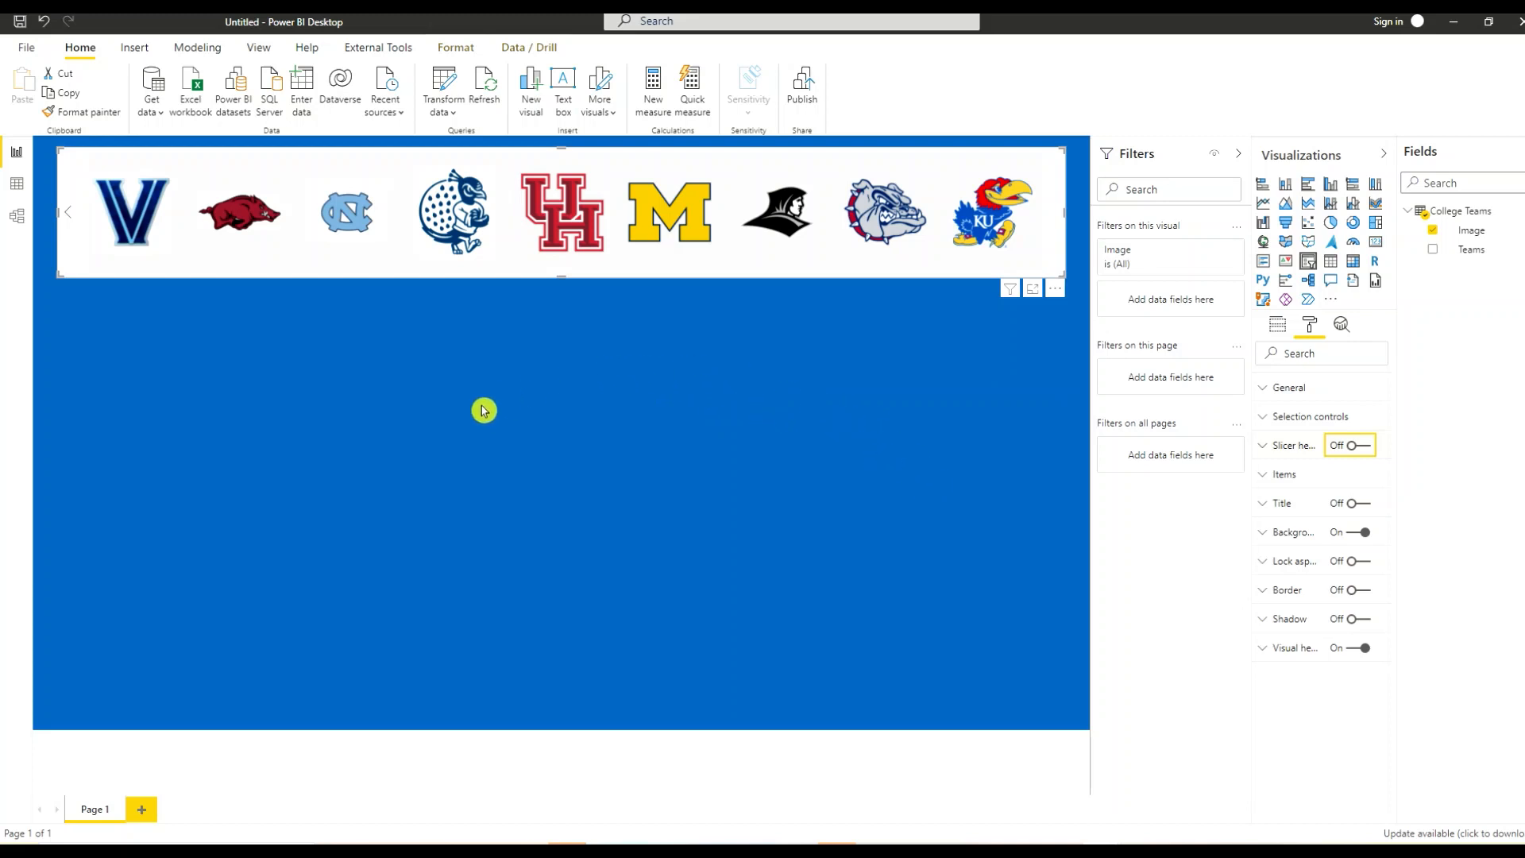
left_click(882, 413)
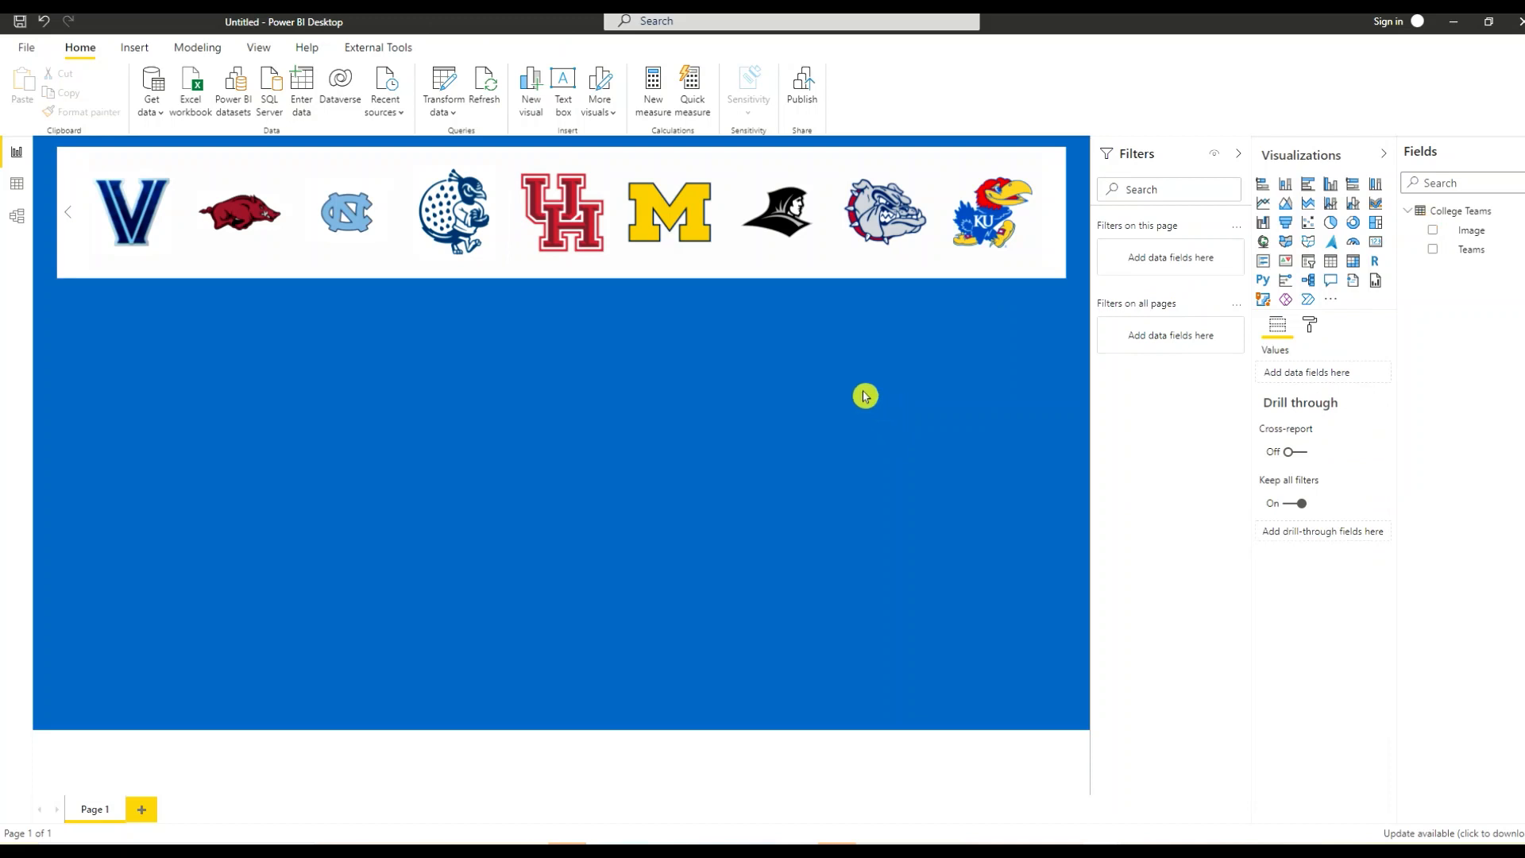
Insert a rectangle as a thin full-width band along the page's top edge, and move the logo slicer down just below it.
left_click(131, 48)
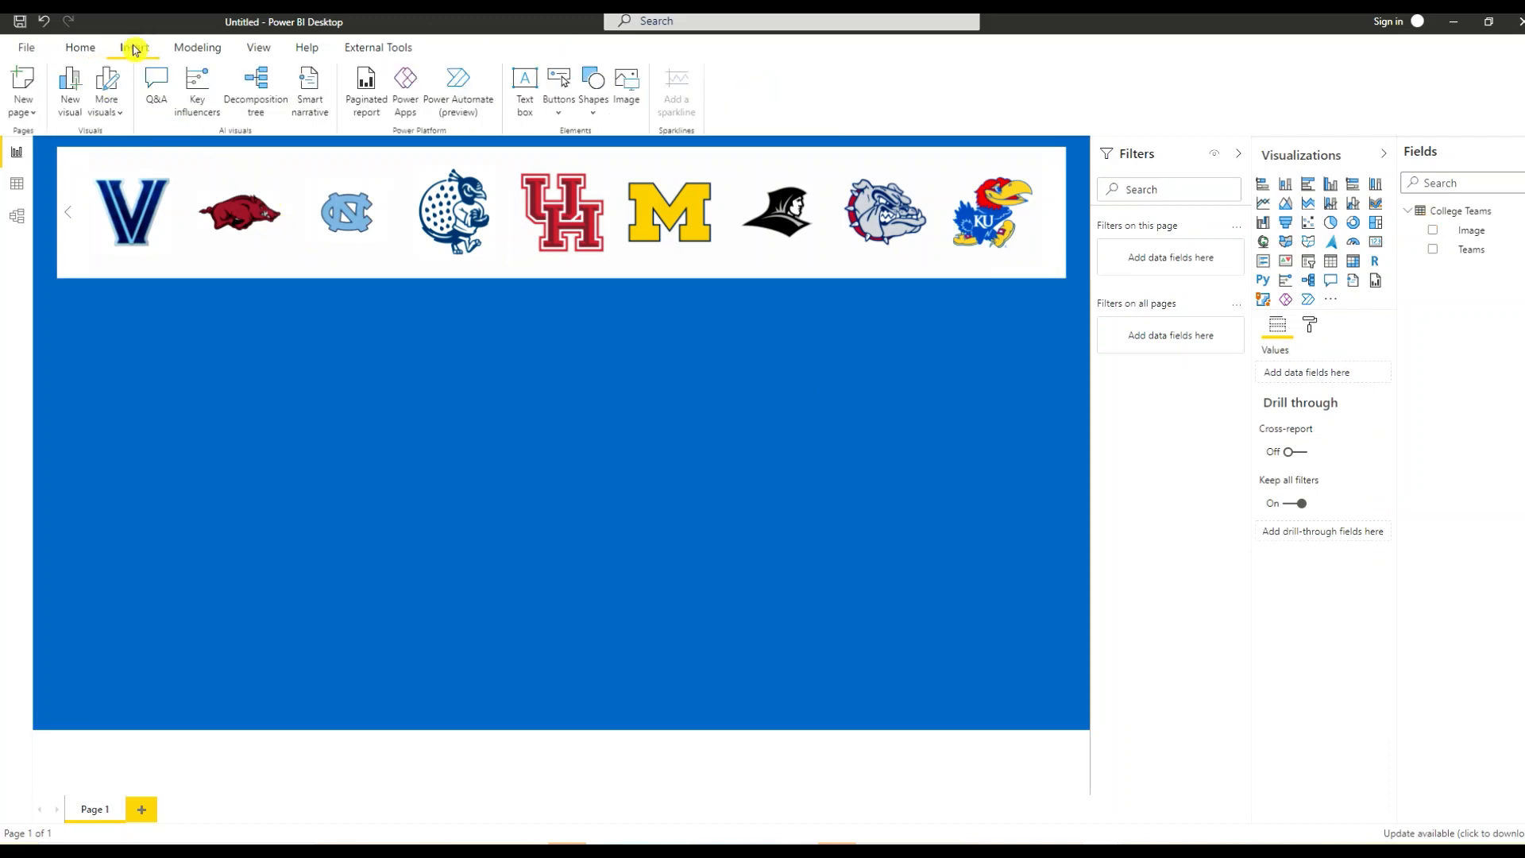
left_click(594, 107)
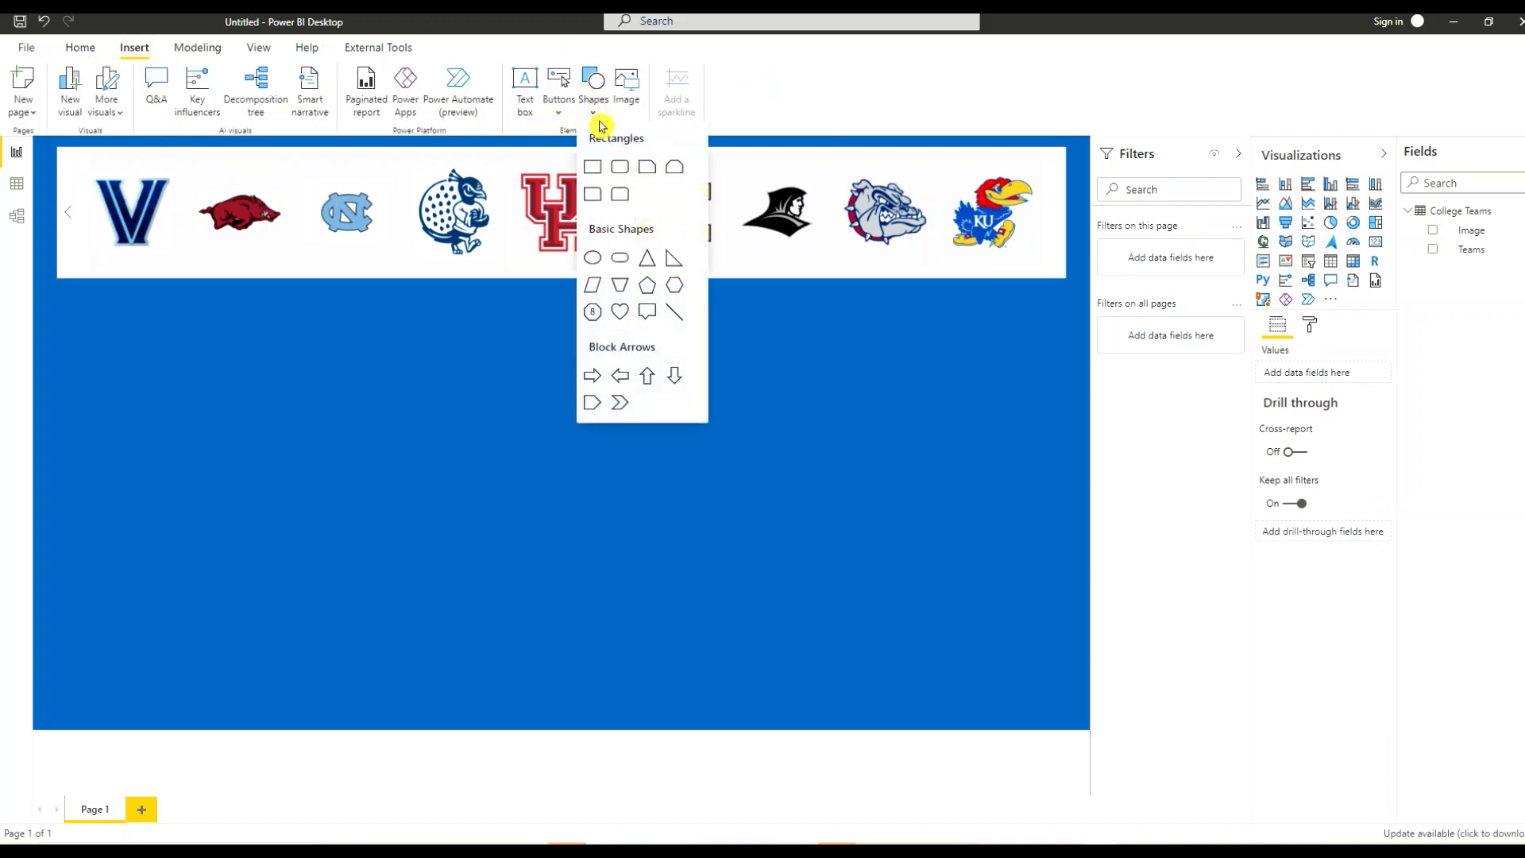
left_click(593, 166)
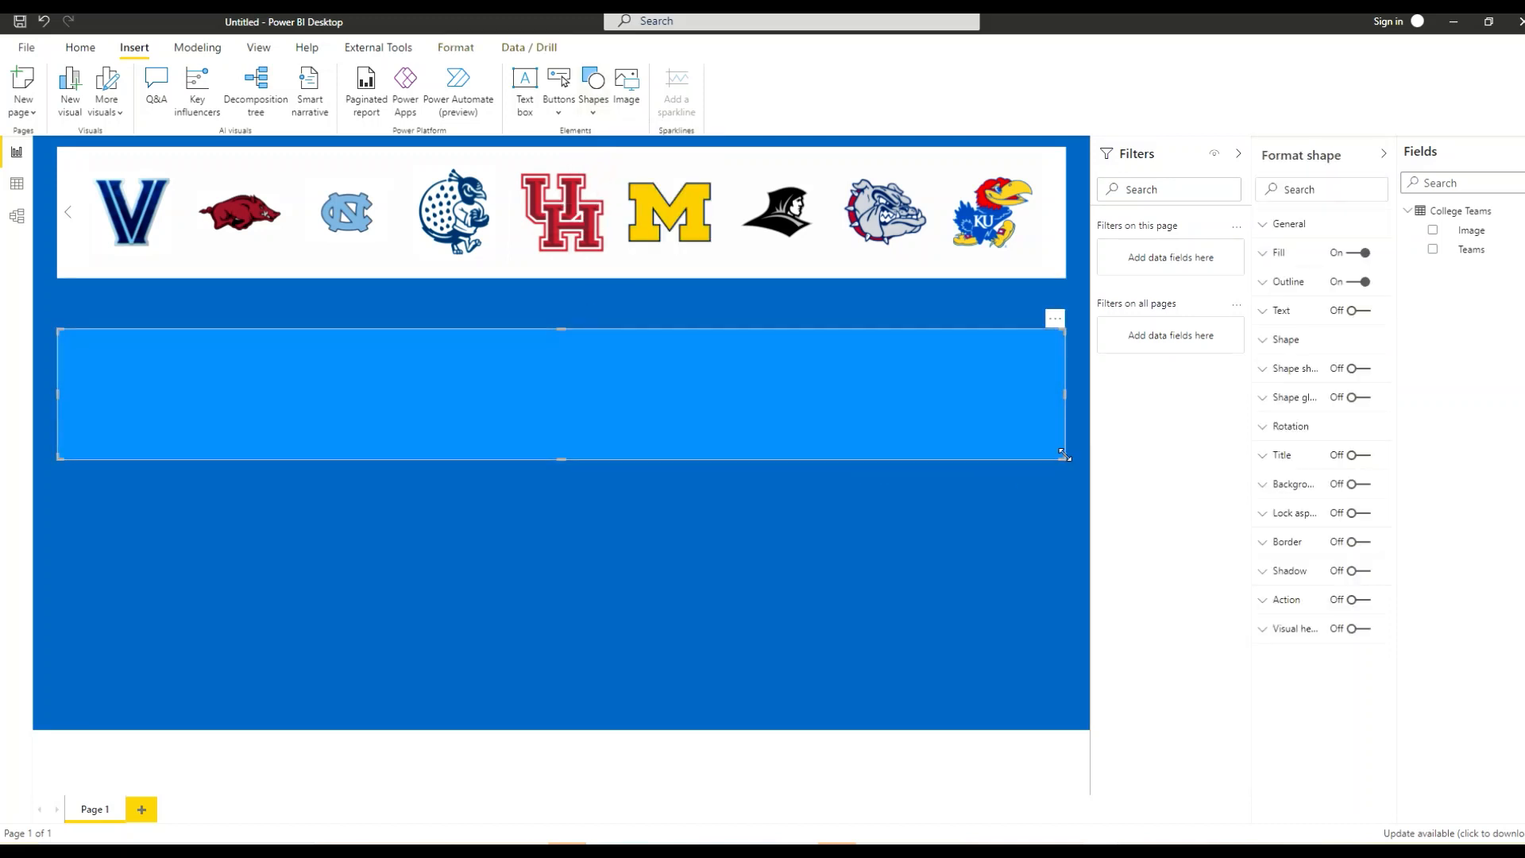
left_click_drag(1061, 453, 1065, 348)
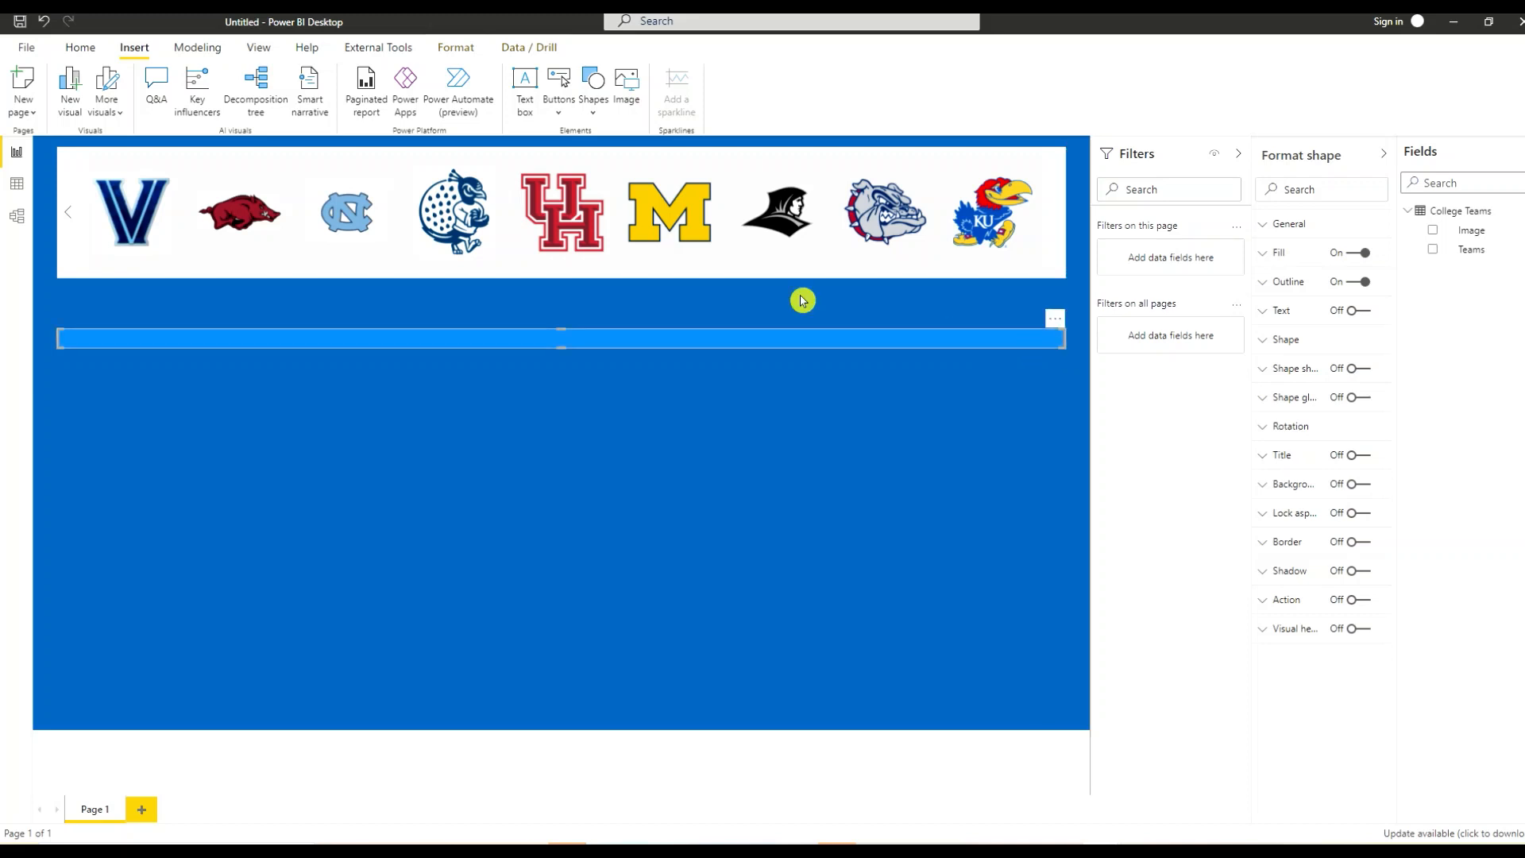
left_click(44, 341)
left_click_drag(34, 339, 34, 339)
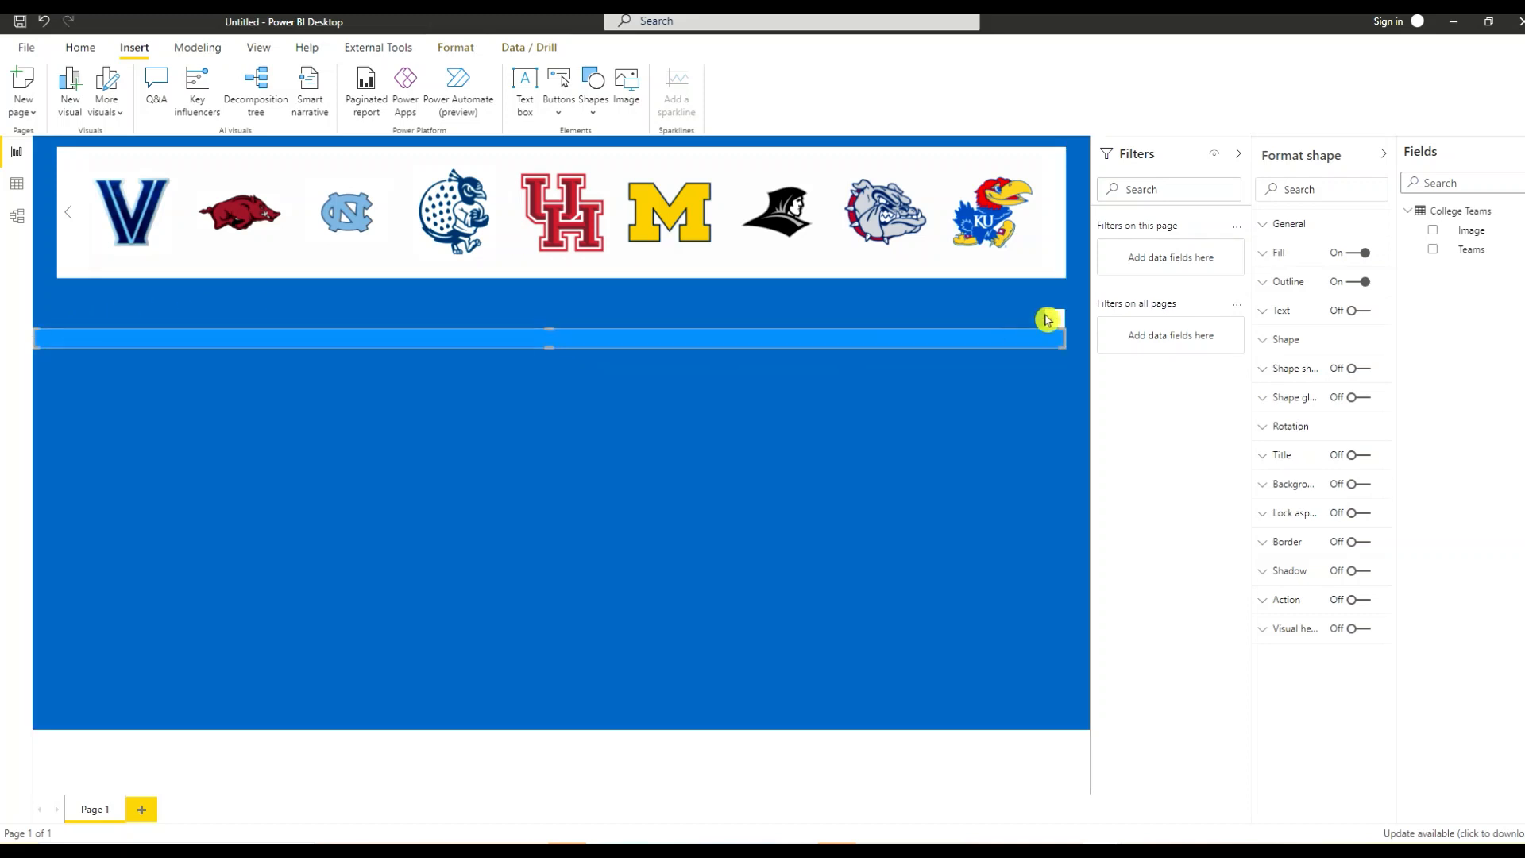
left_click_drag(1065, 339, 1092, 346)
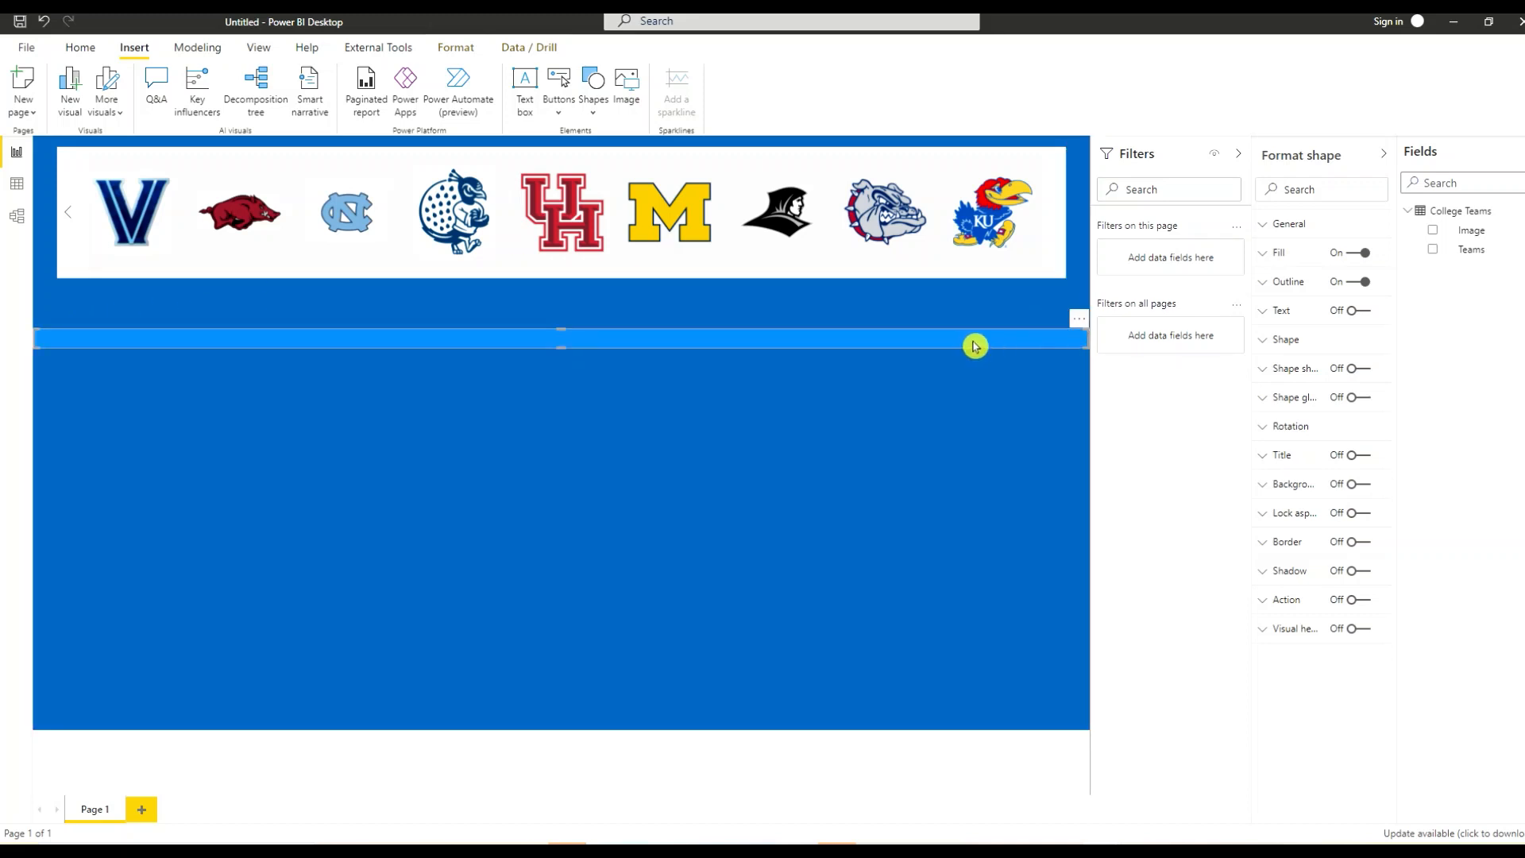
left_click_drag(943, 344, 925, 113)
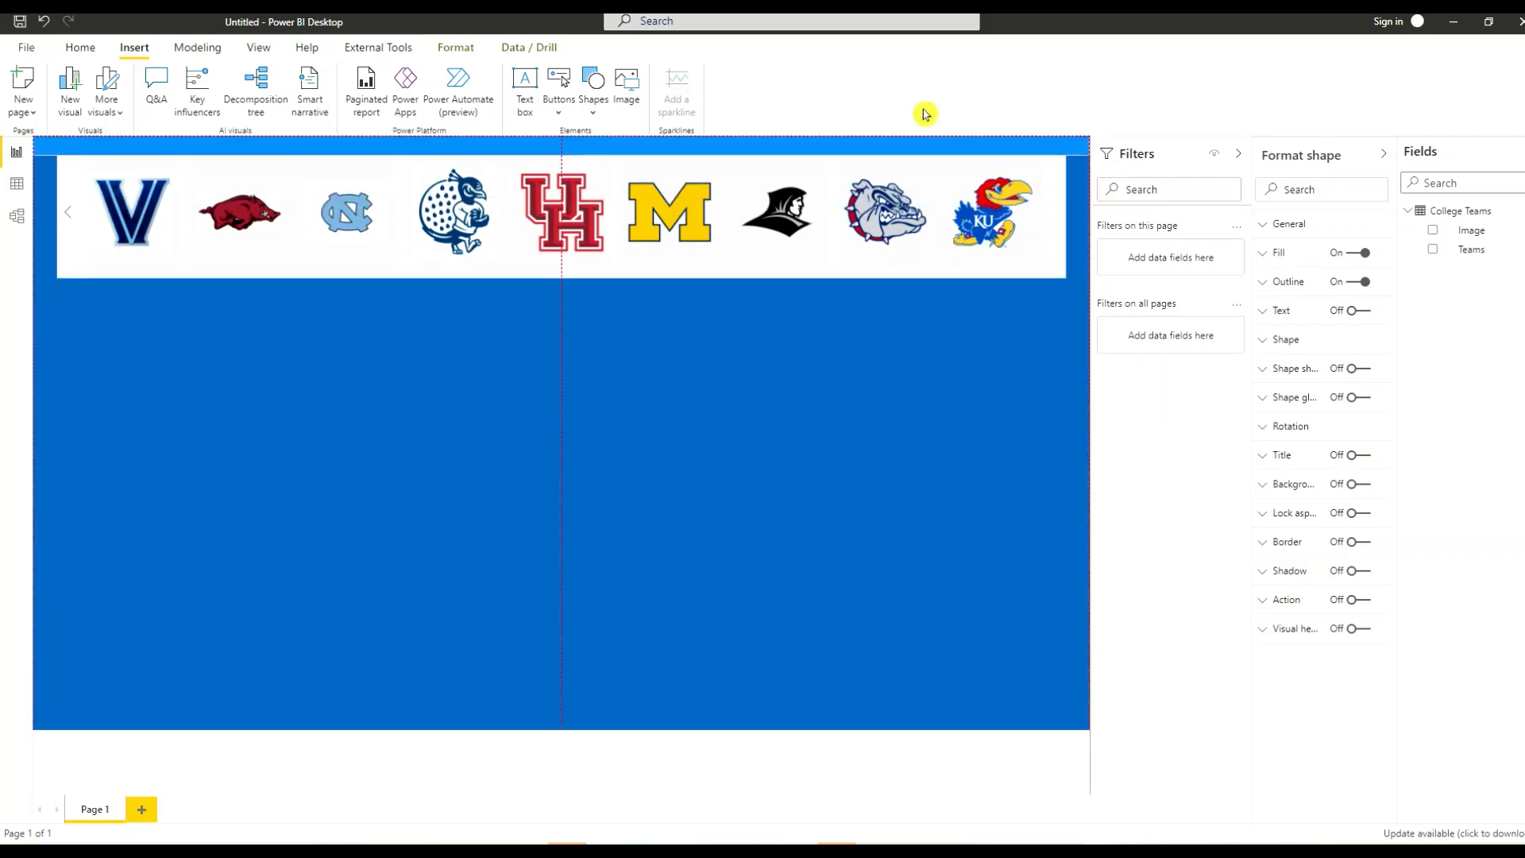
left_click_drag(772, 164, 776, 176)
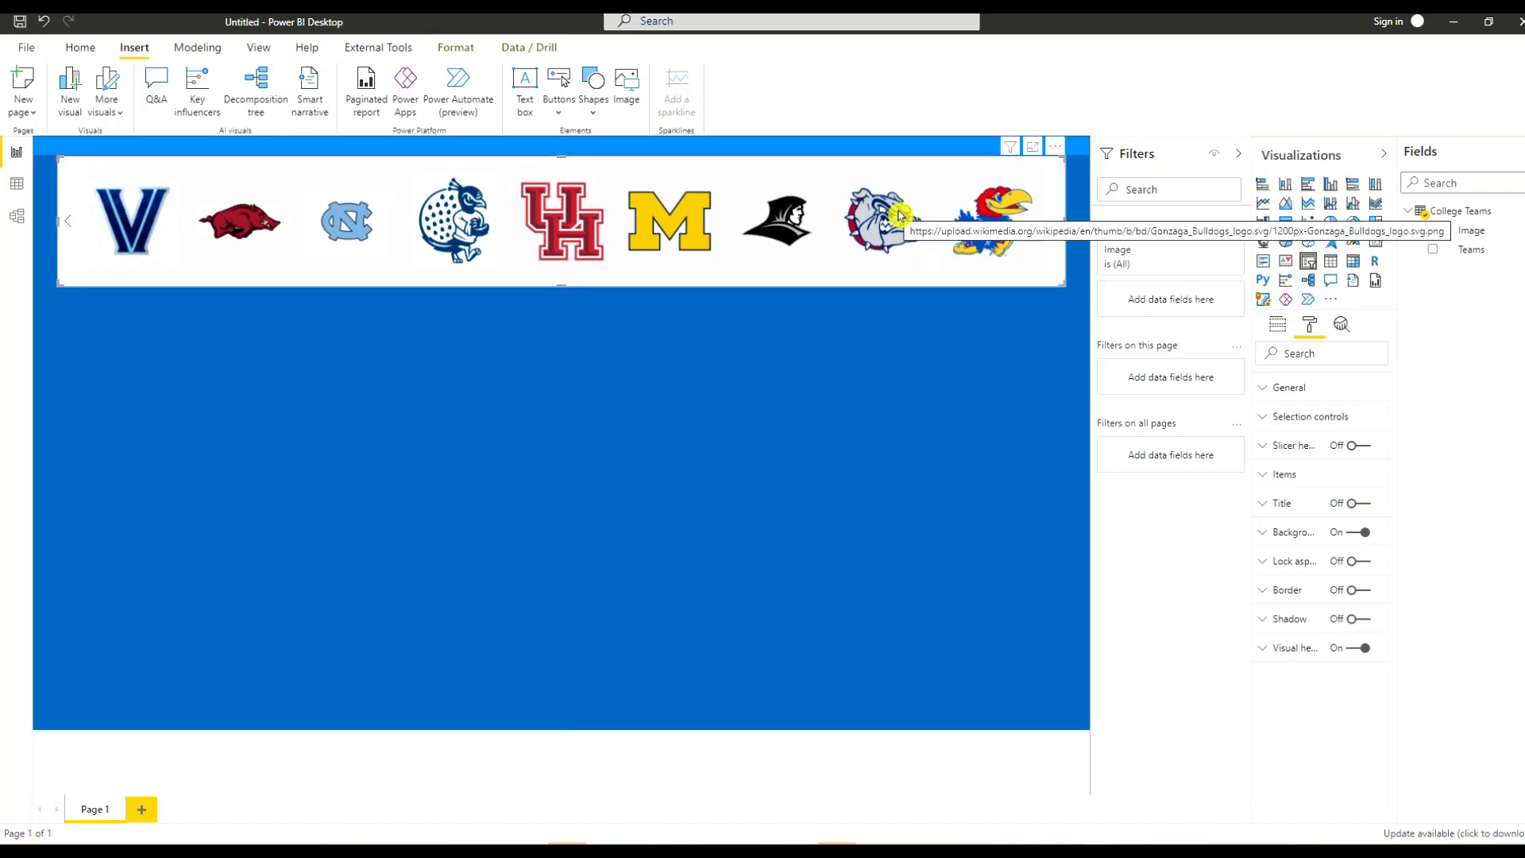
Duplicate the thin top band and place the copy along the page's bottom edge.
left_click(860, 150)
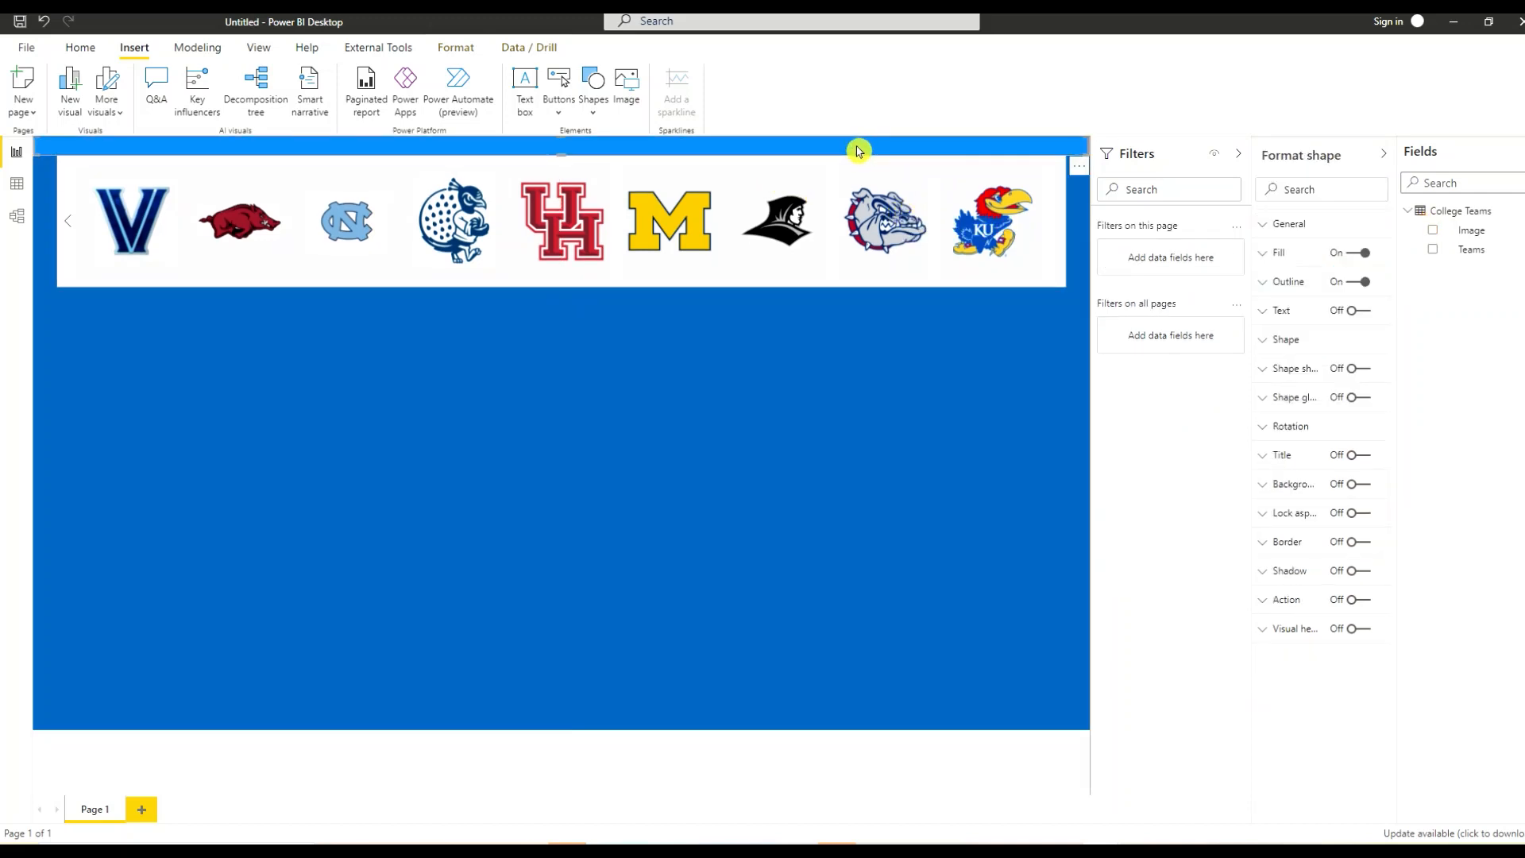
left_click(804, 400)
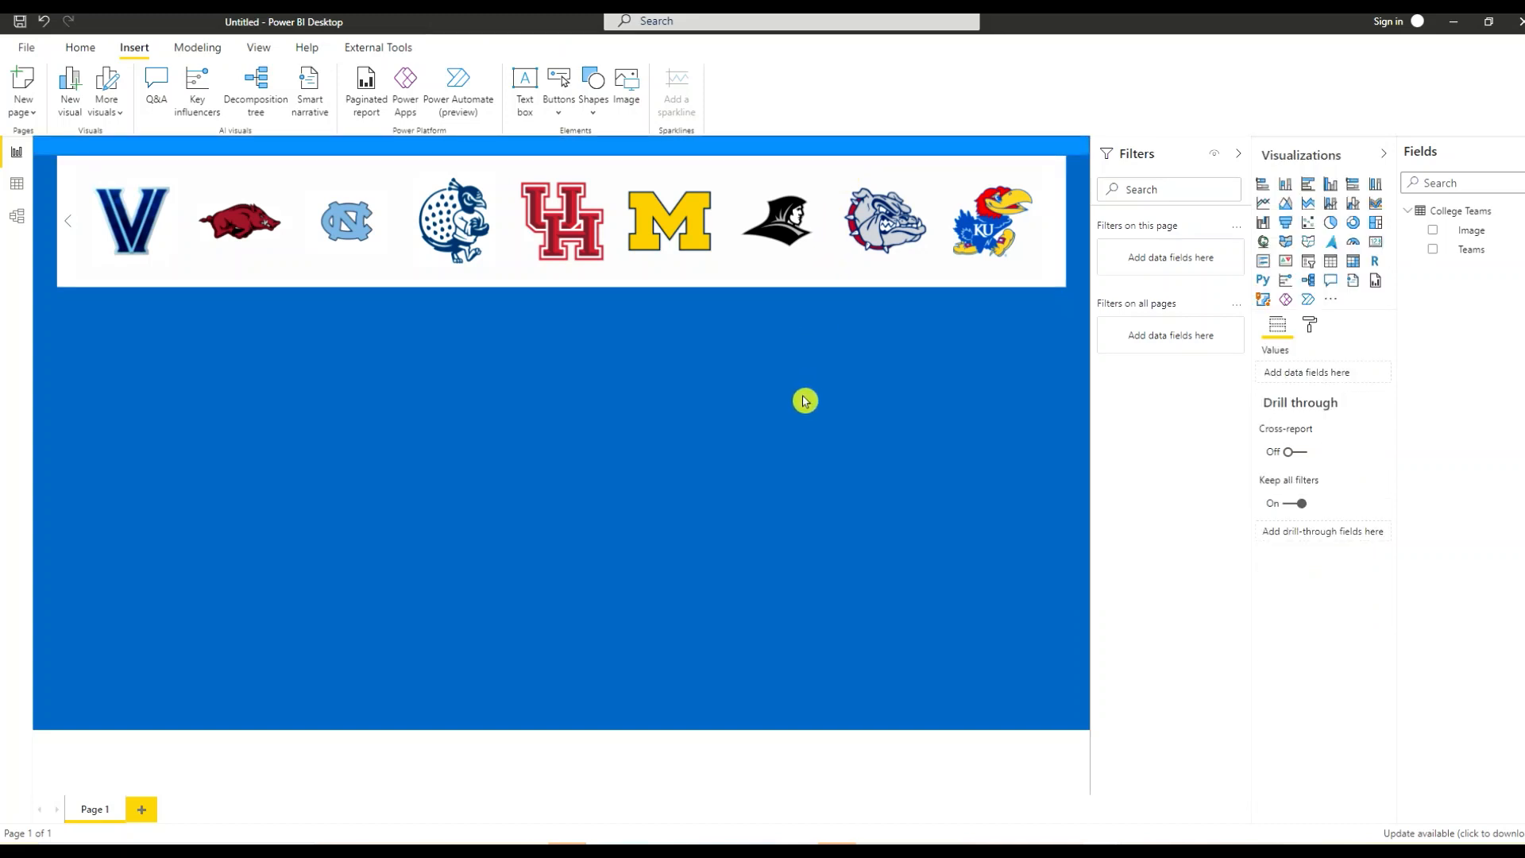
left_click(691, 147)
left_click_drag(691, 150, 654, 718)
left_click(641, 586)
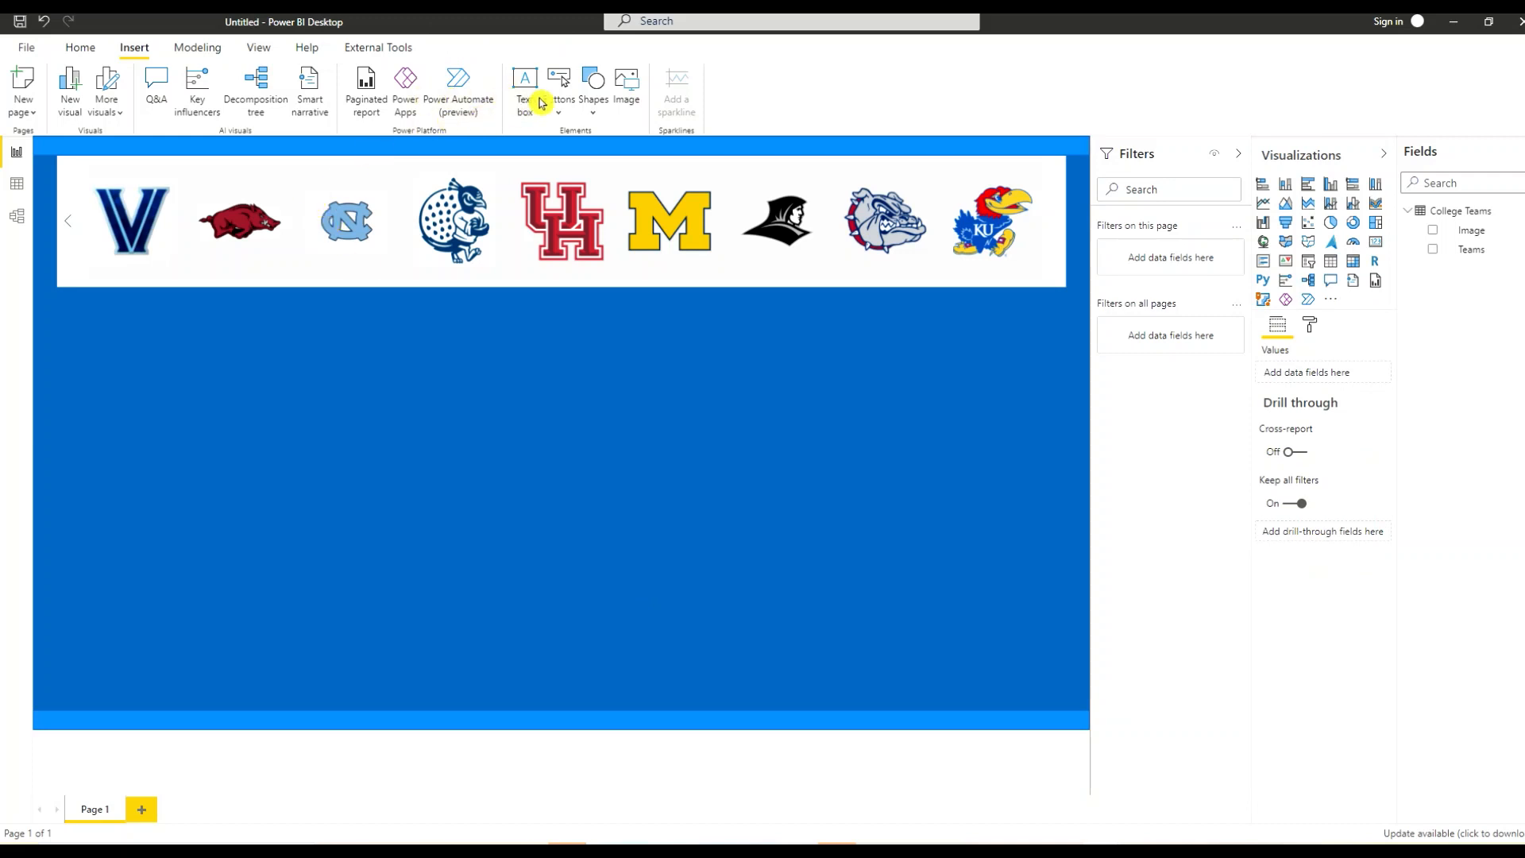
Insert a rectangle and shape it into a thin full-height band along the page's left edge.
left_click(593, 101)
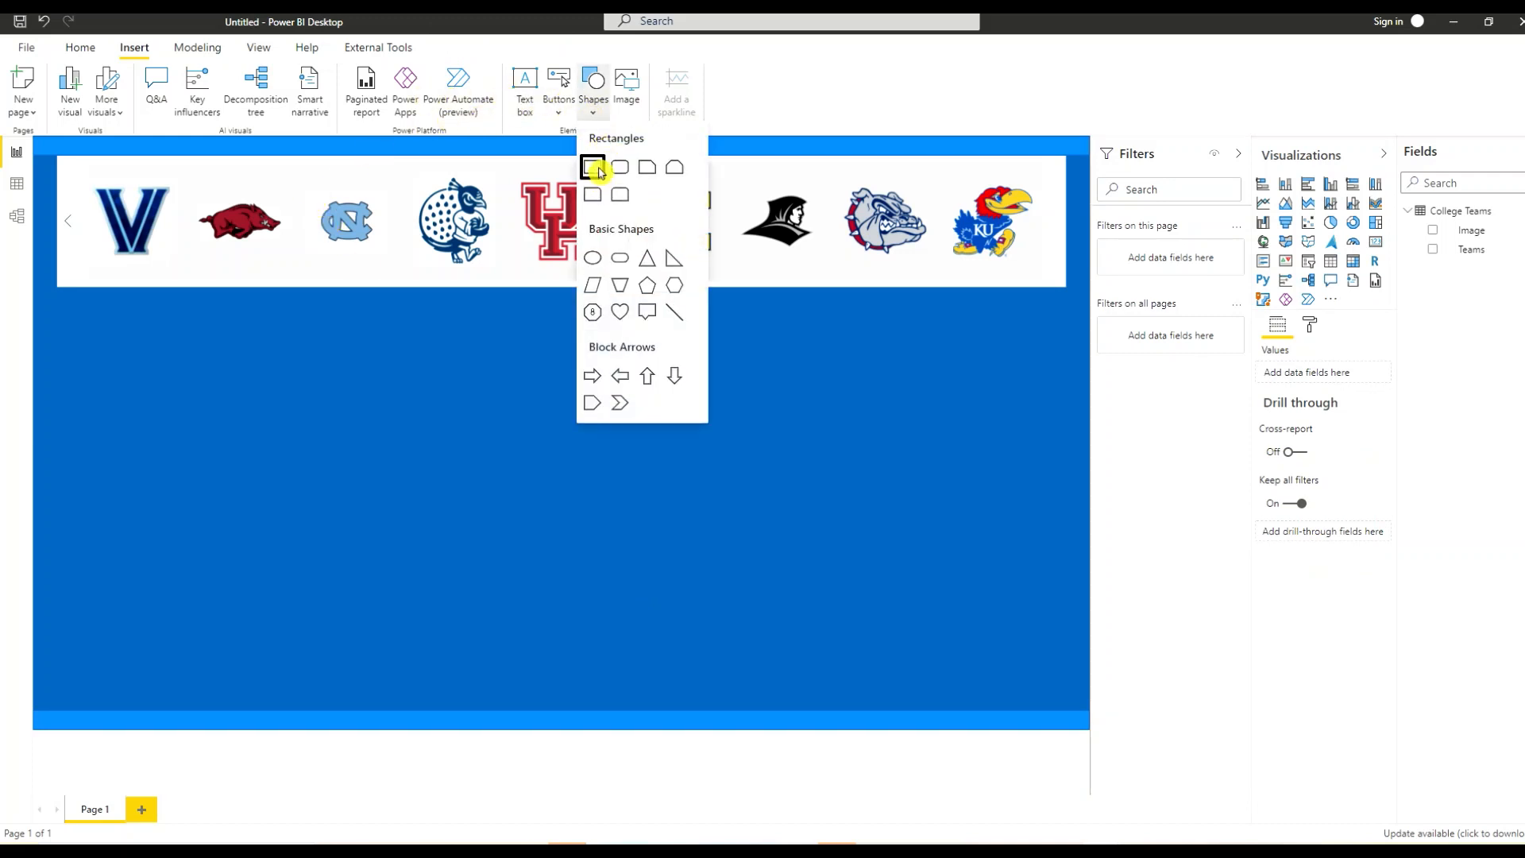
left_click(594, 167)
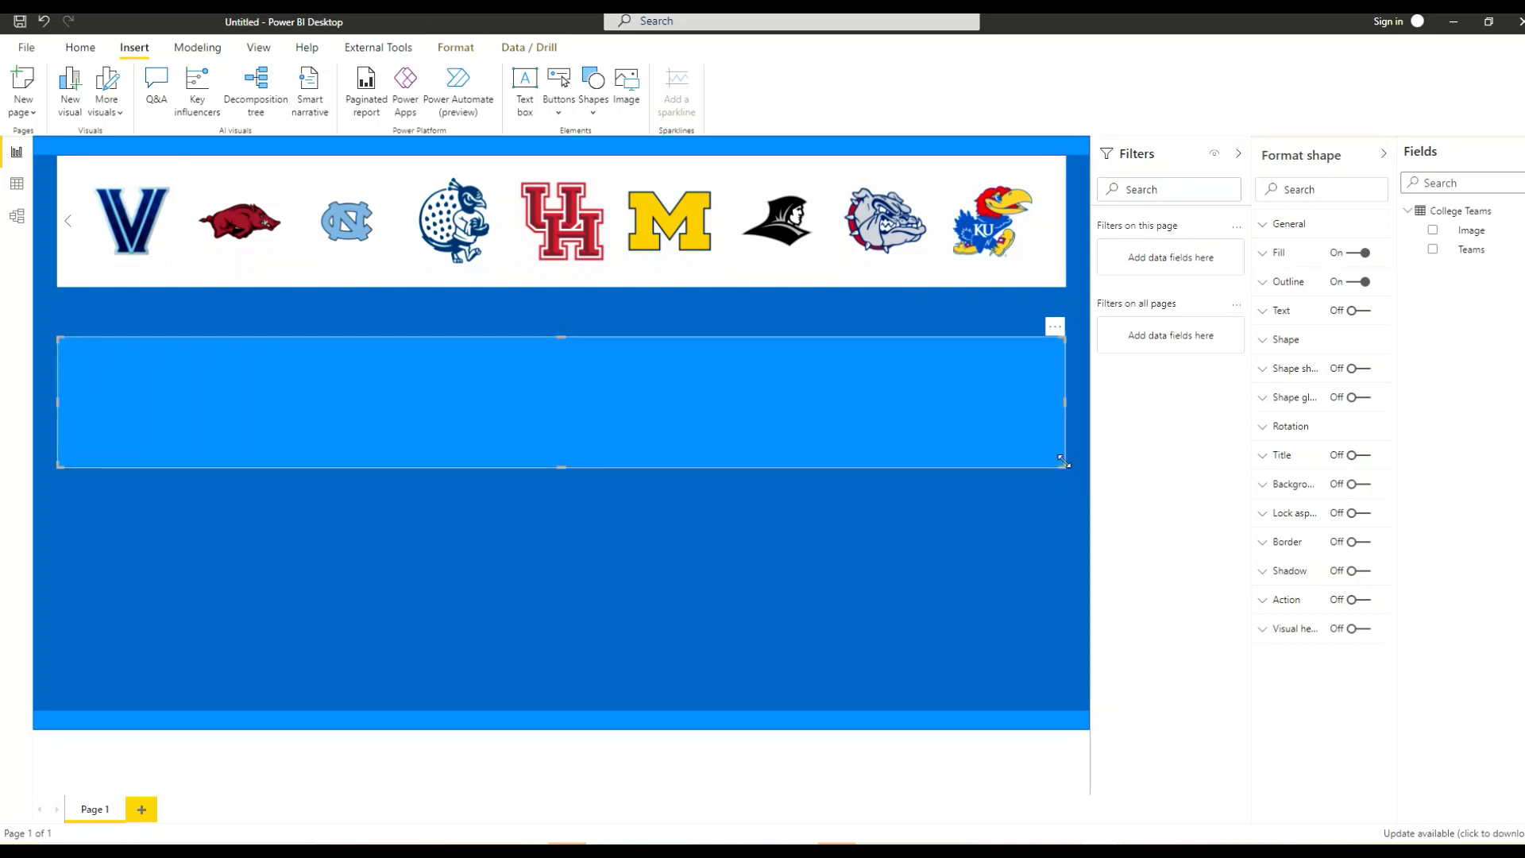
left_click_drag(1063, 461, 73, 709)
left_click_drag(66, 658, 44, 431)
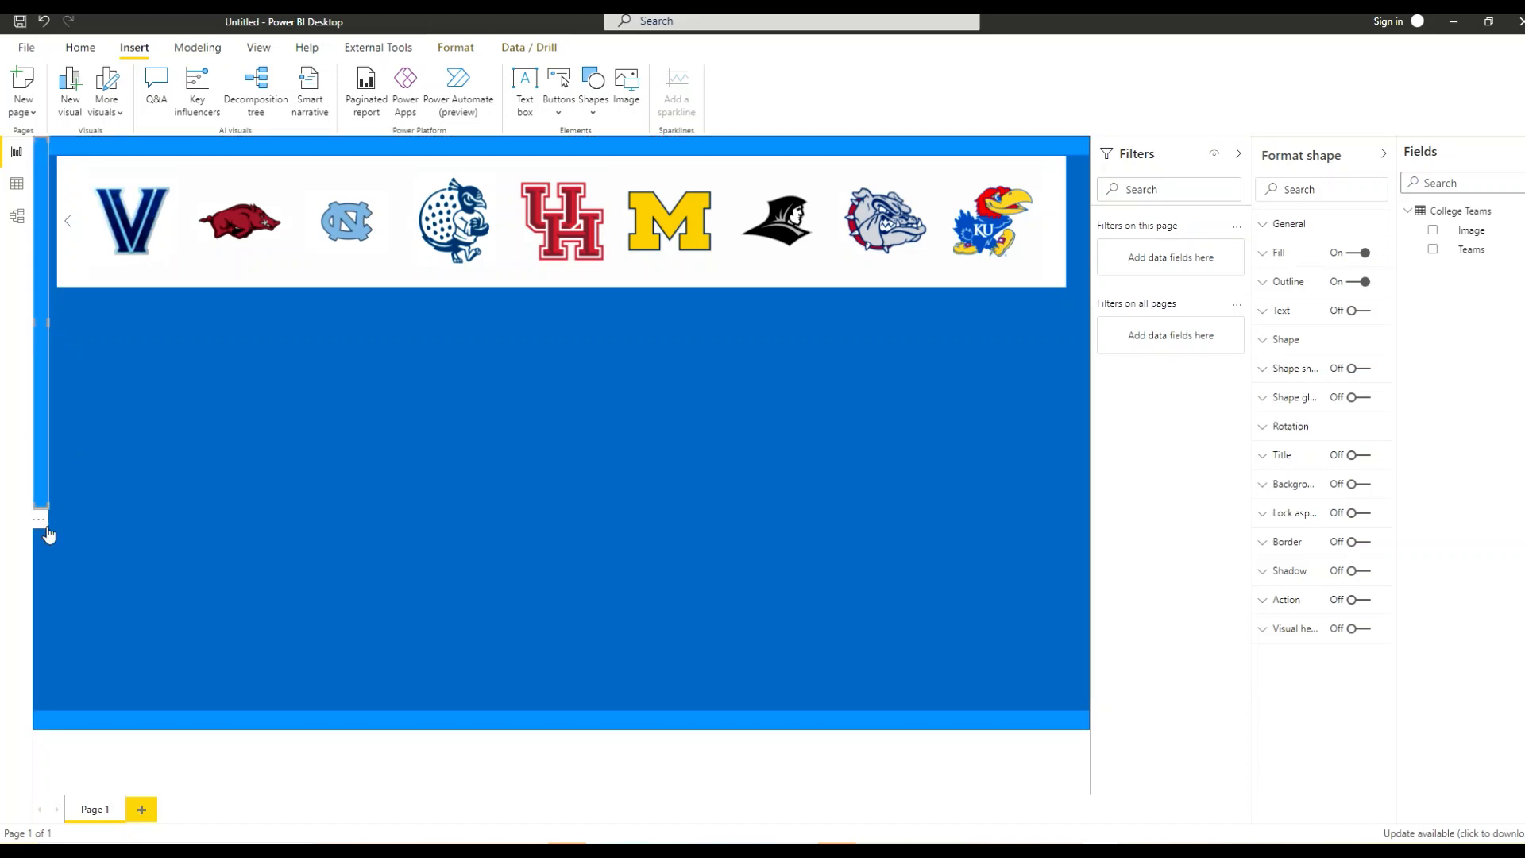
left_click_drag(45, 504, 49, 727)
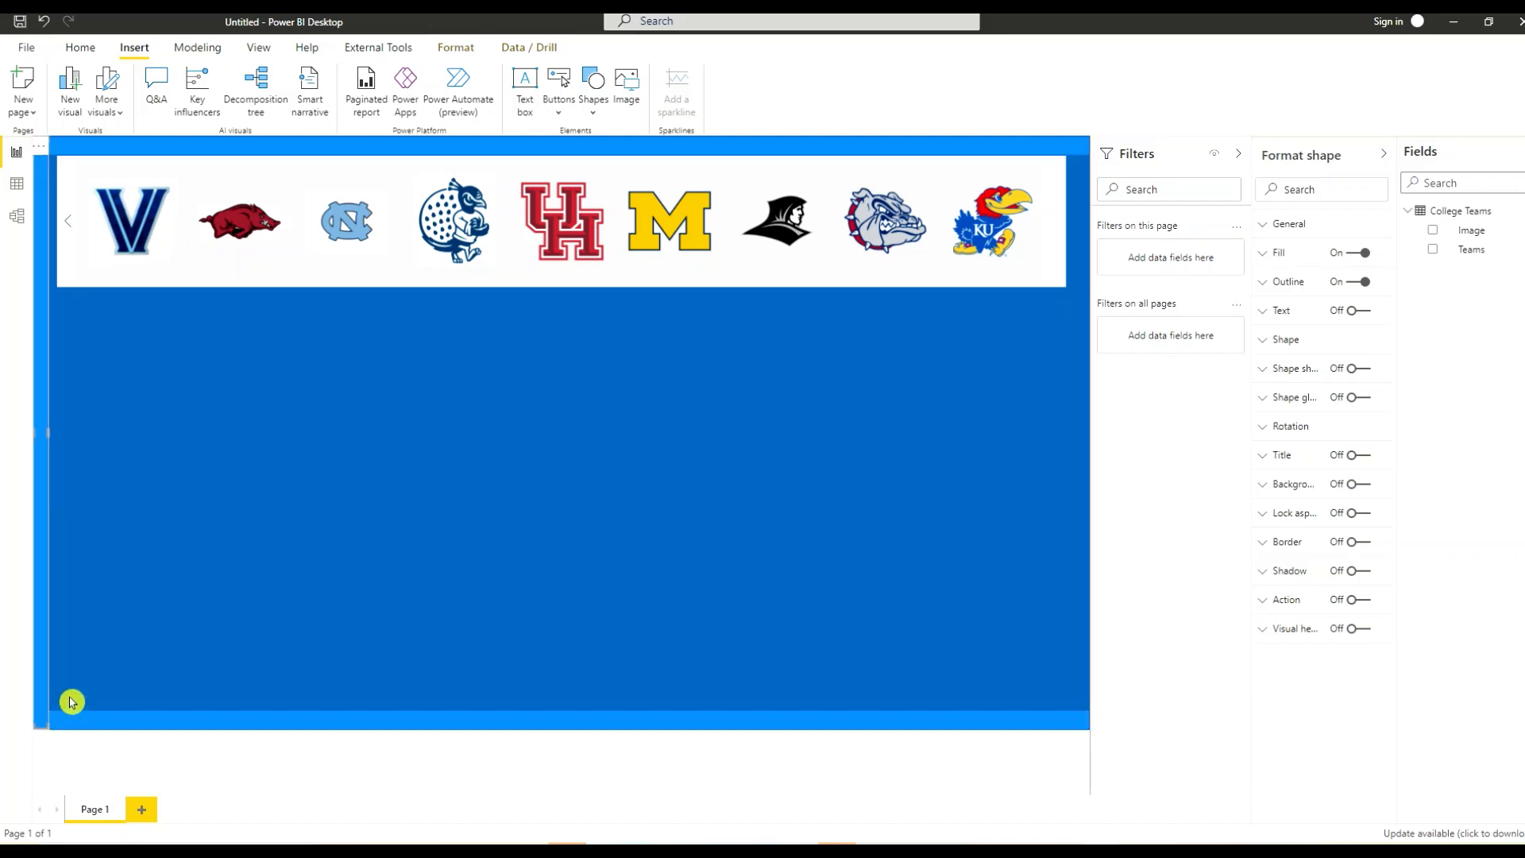
Duplicate the thin left band, place the copy along the page's right edge and deselect it.
left_click(284, 648)
key("ctrl+v")
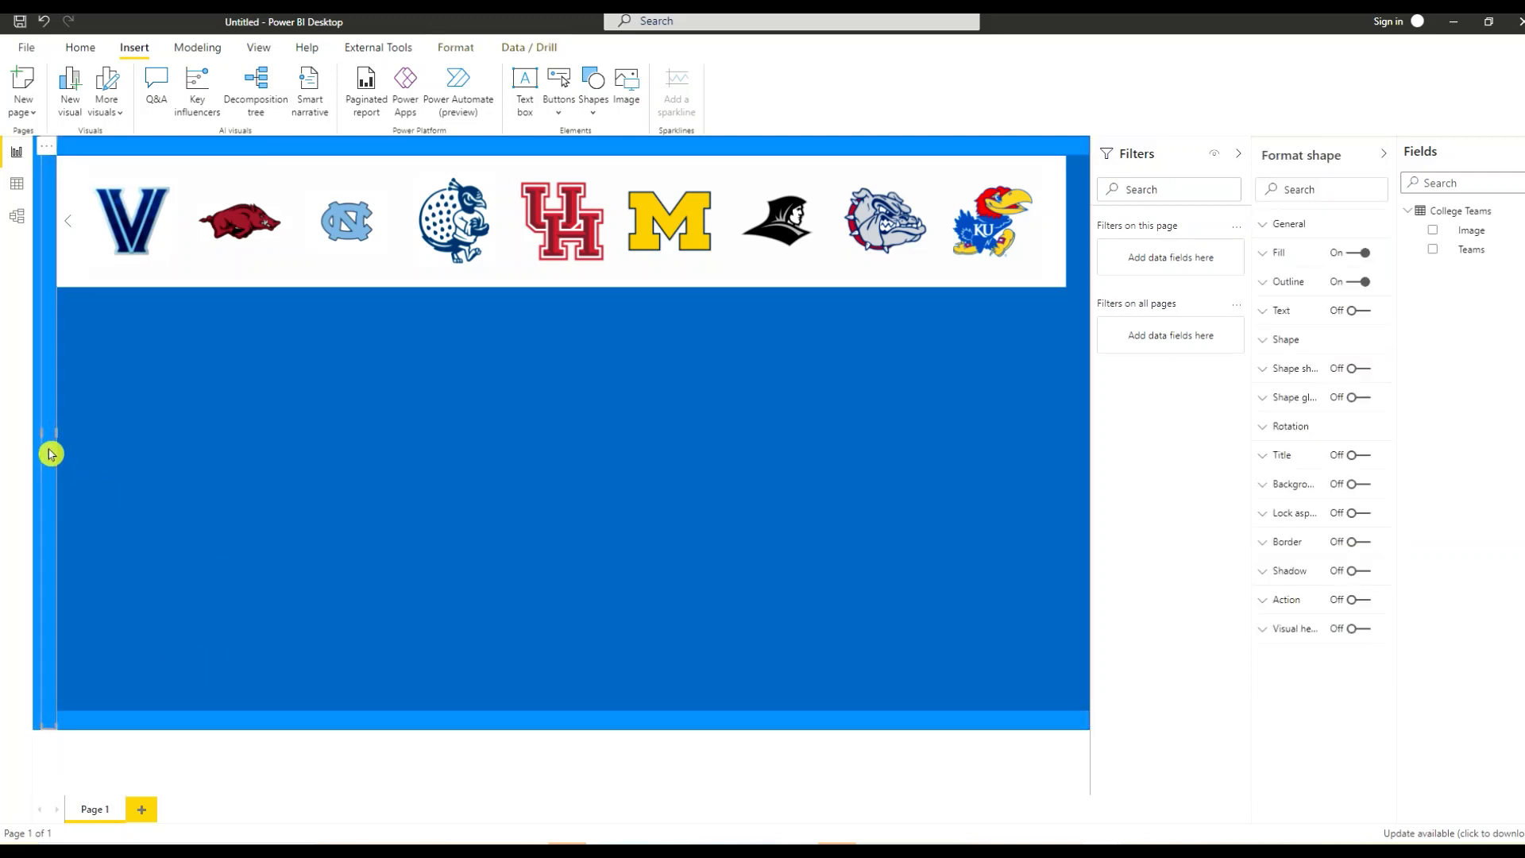
left_click_drag(51, 453, 1107, 508)
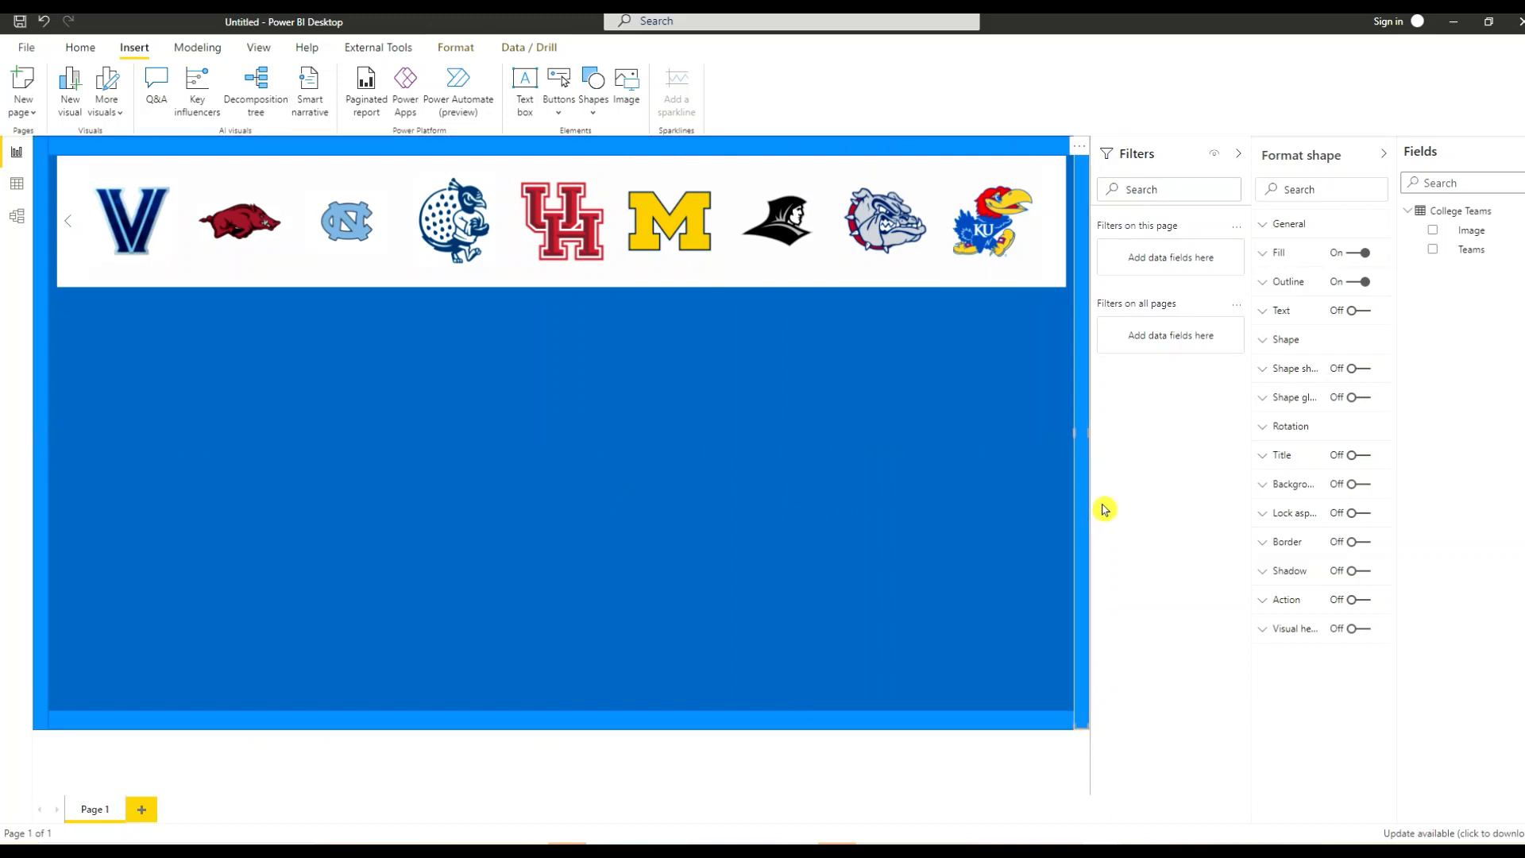
left_click(760, 503)
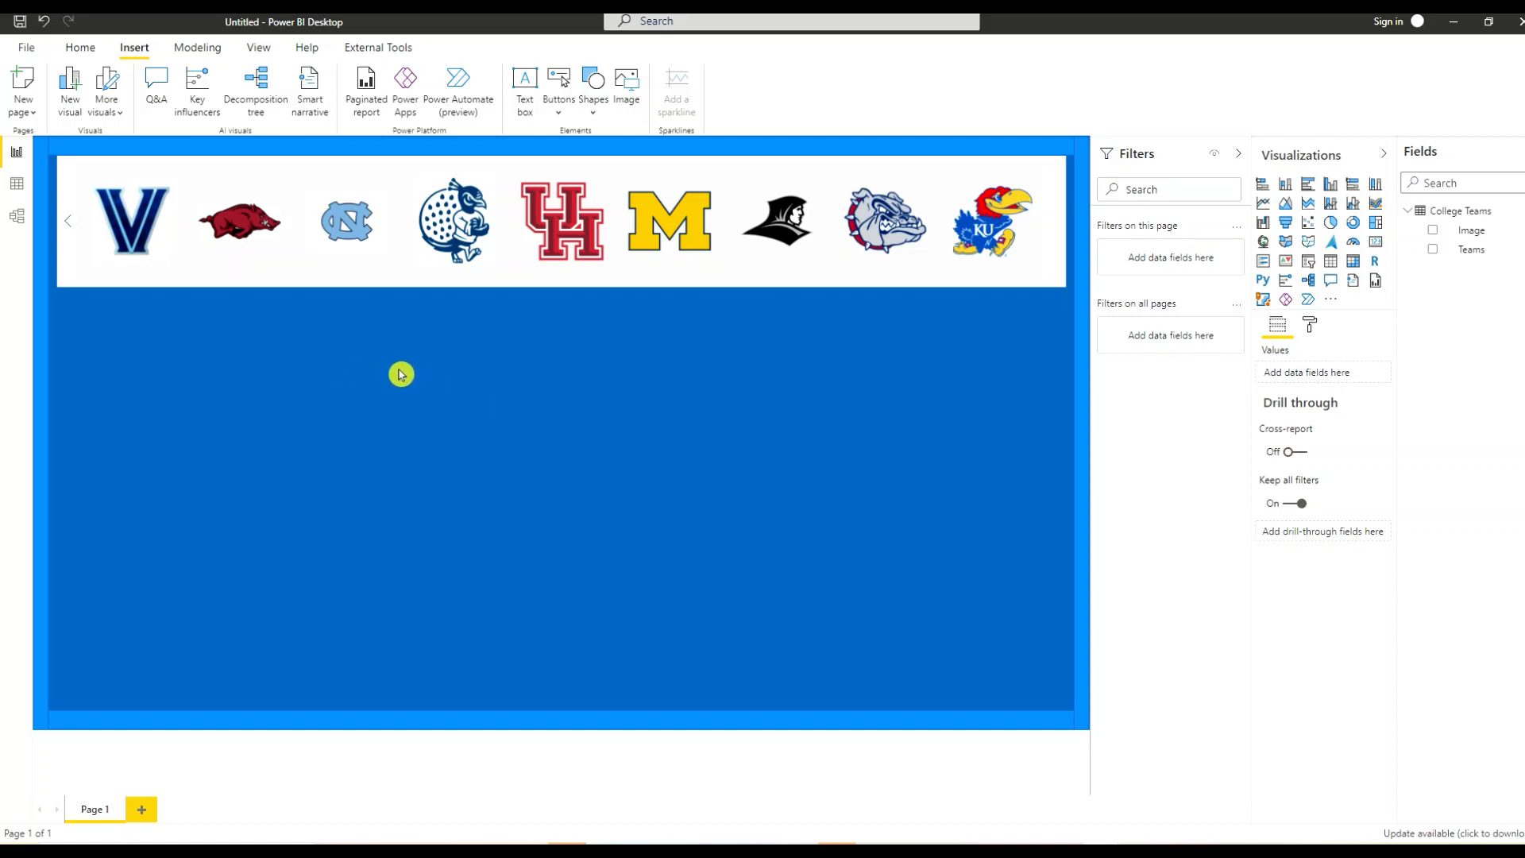
Insert a large rectangle over the empty page area below the logo slicer.
left_click(590, 102)
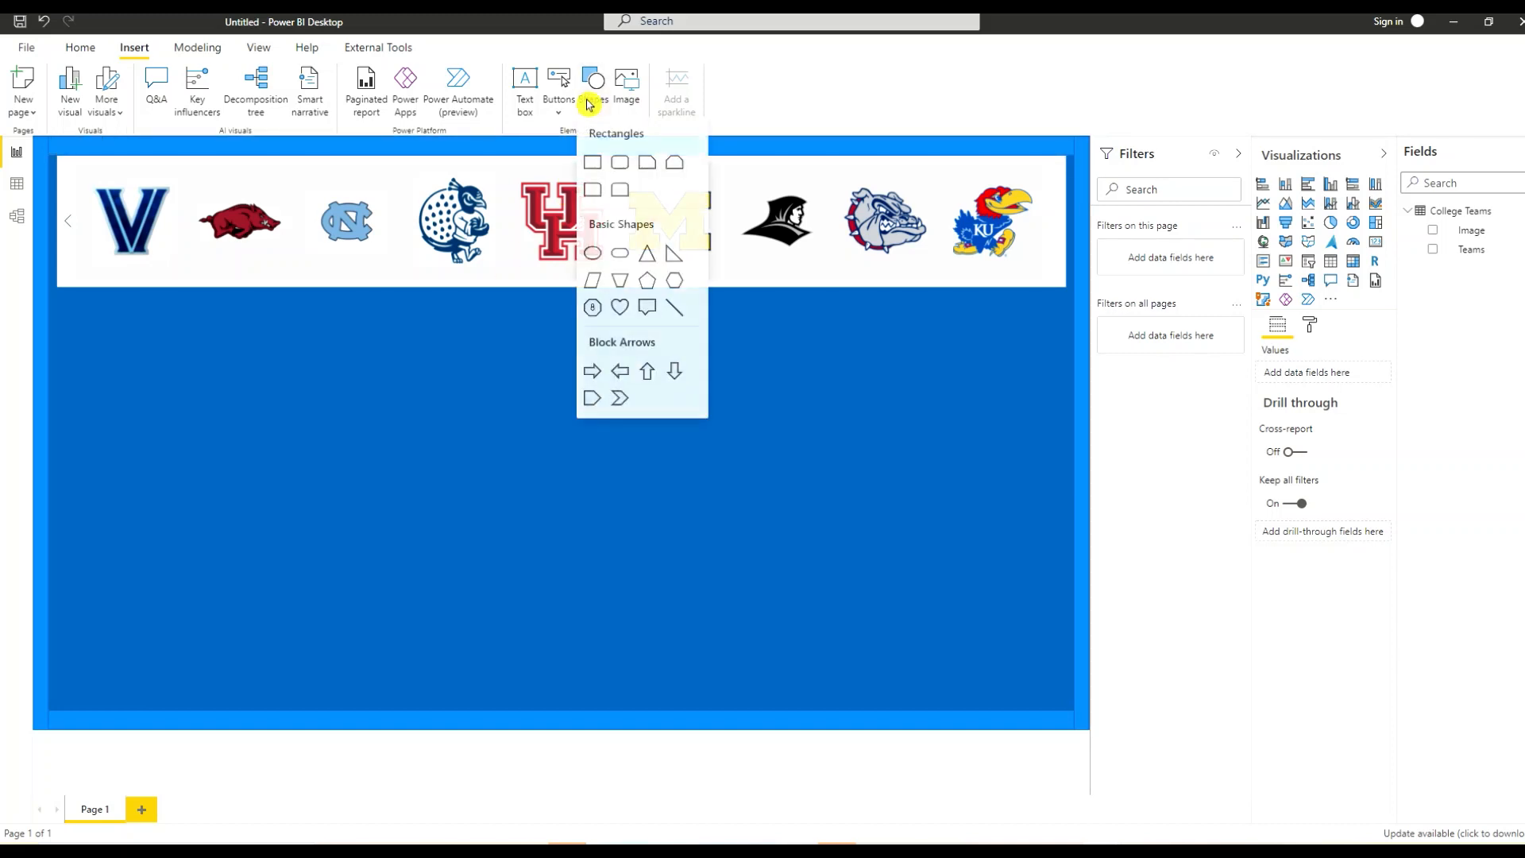
left_click(594, 171)
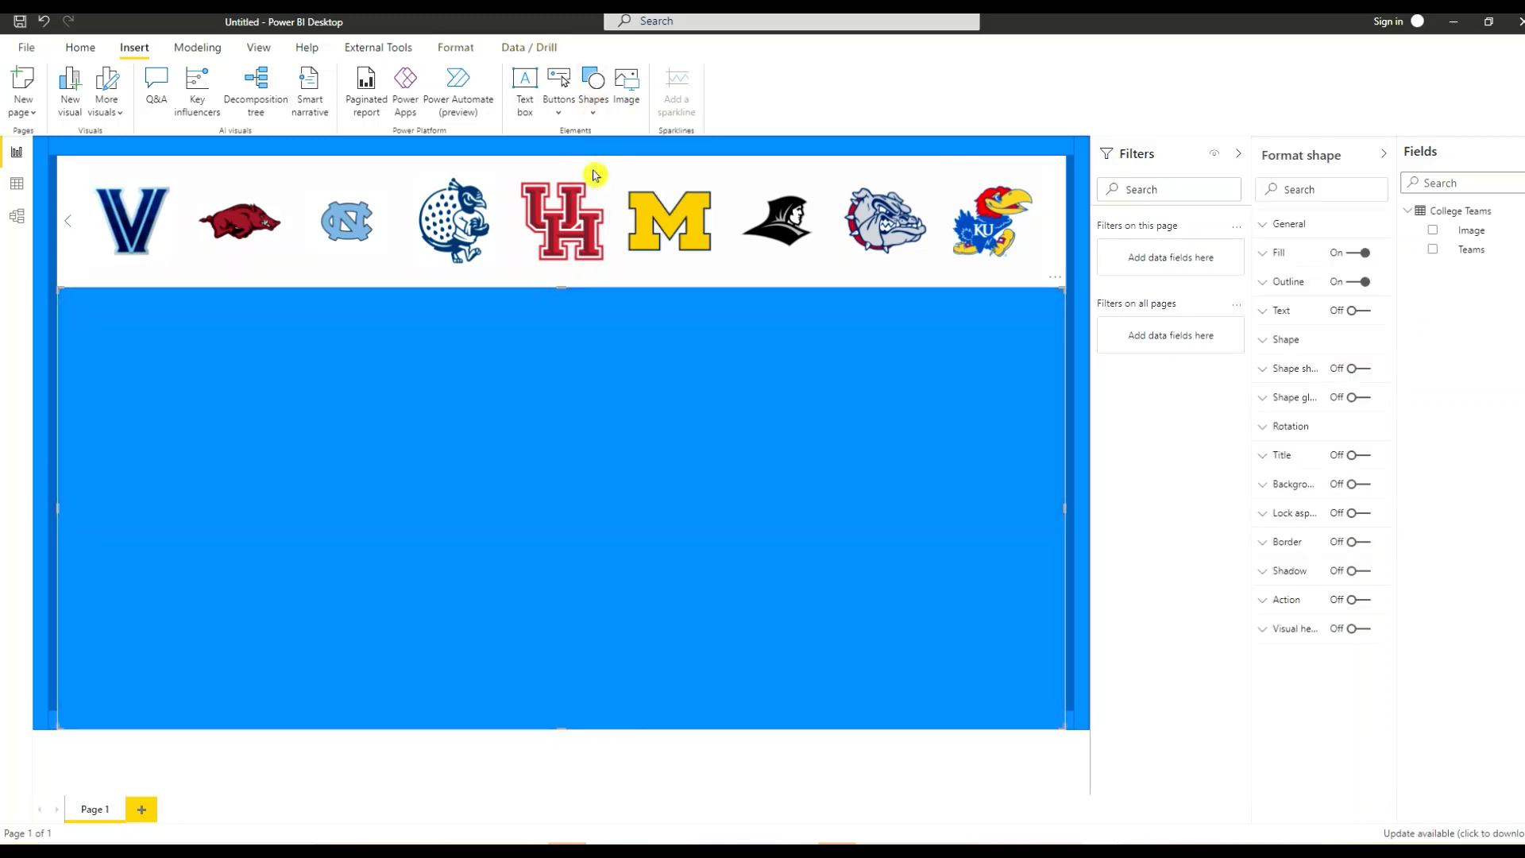
mouse_move(386, 358)
left_mouse_down()
mouse_move(354, 351)
mouse_move(408, 343)
left_mouse_up()
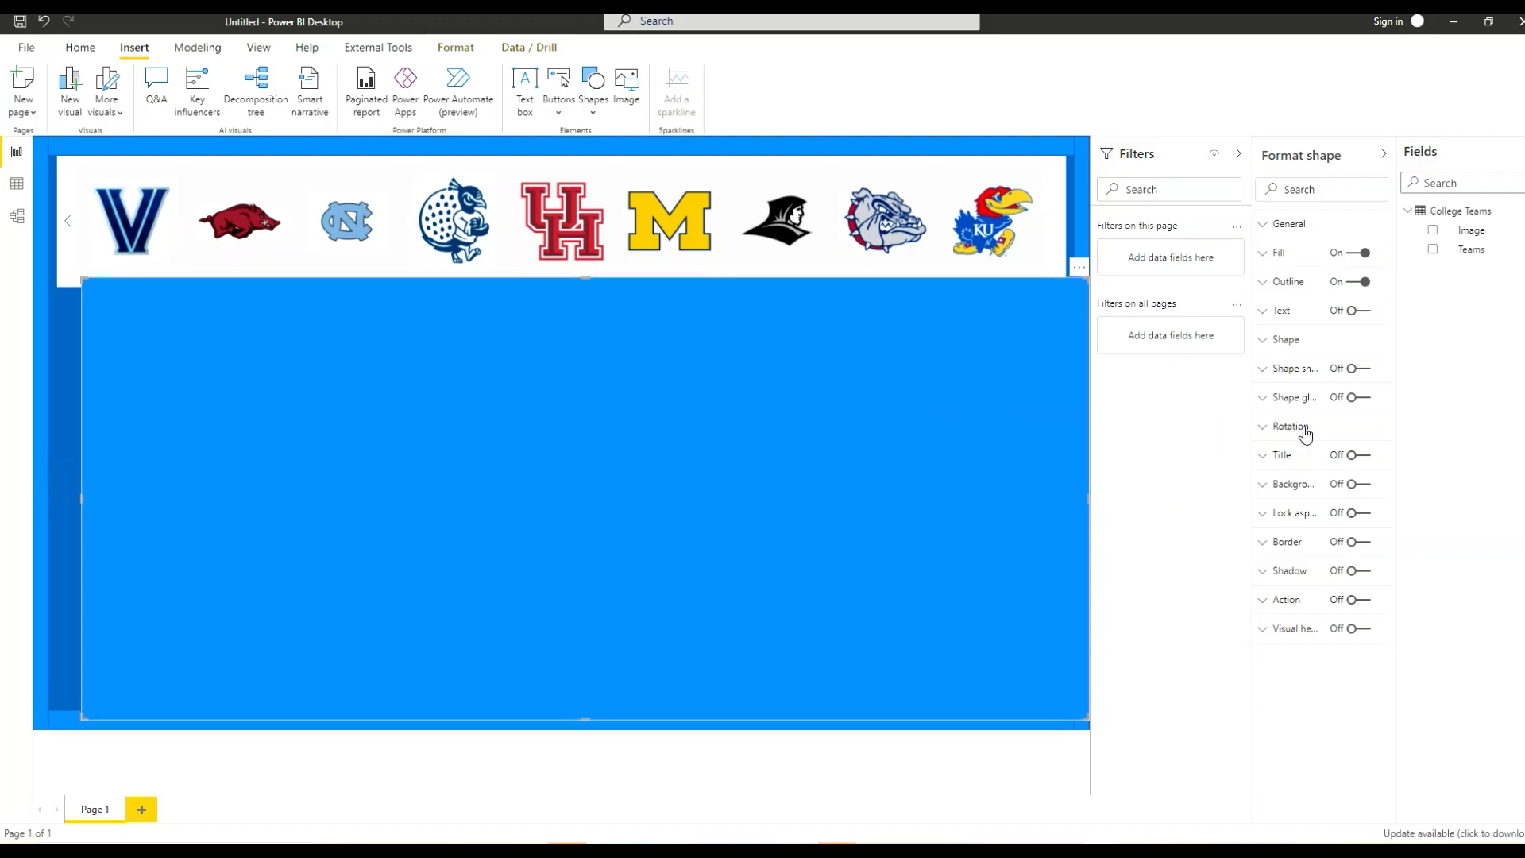
Set the large rectangle's fill to light purple with 79% transparency.
left_click(1265, 254)
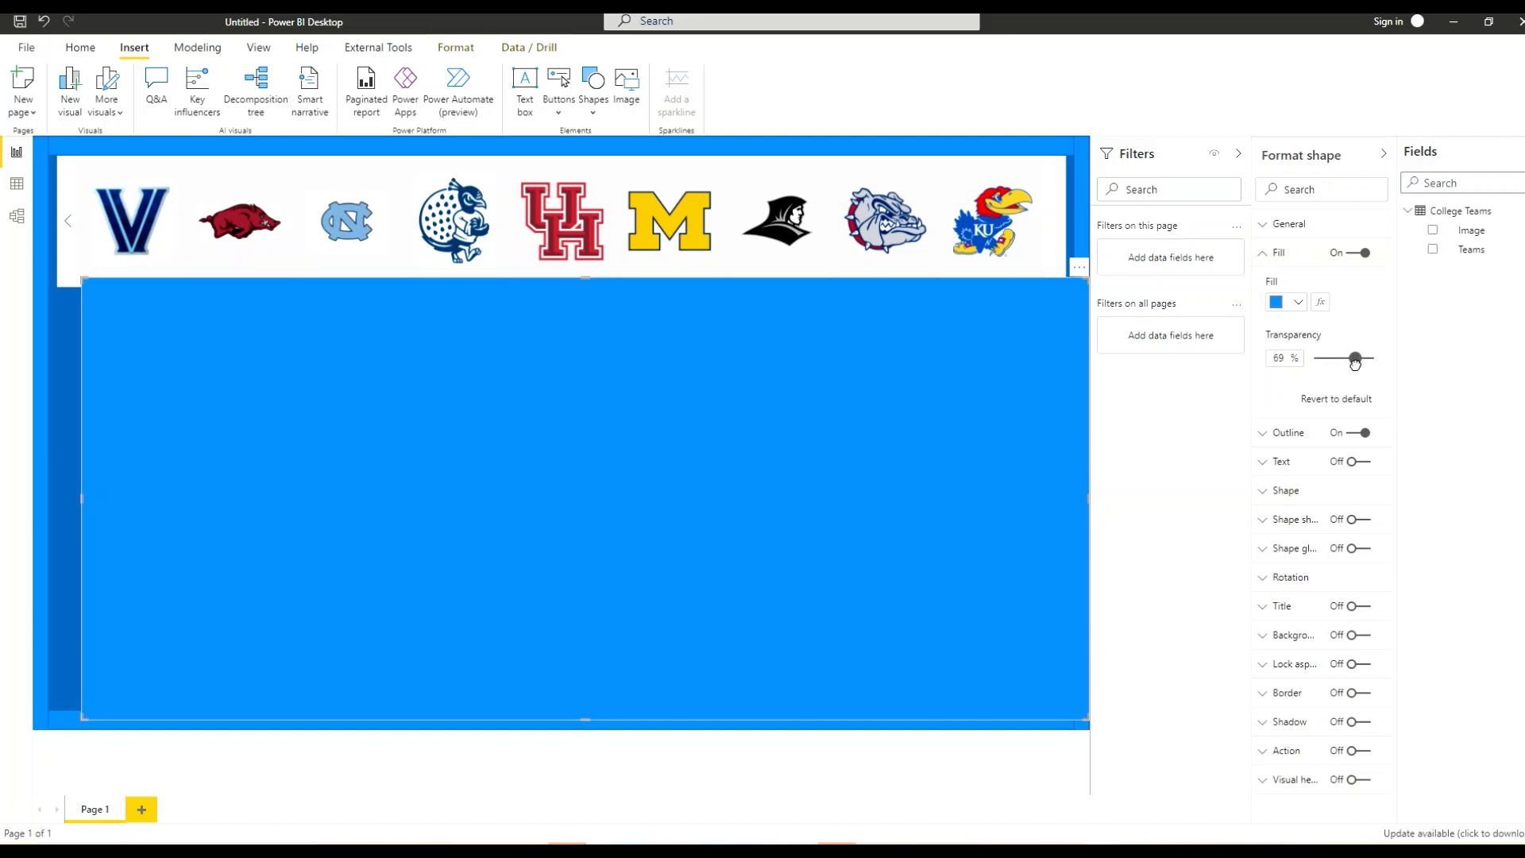
left_click_drag(1355, 363, 1358, 370)
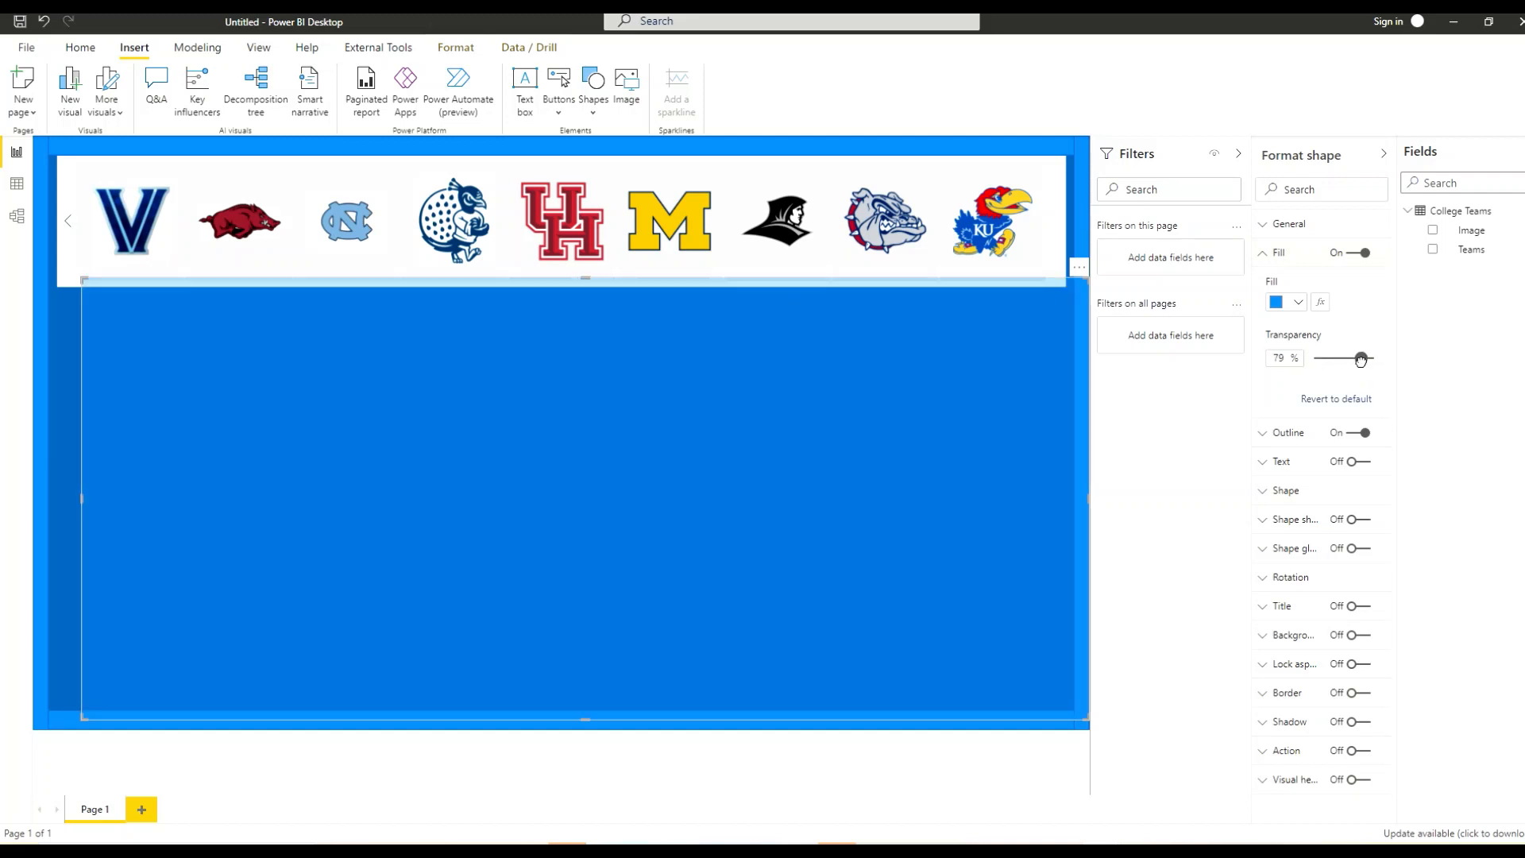
left_click(1299, 302)
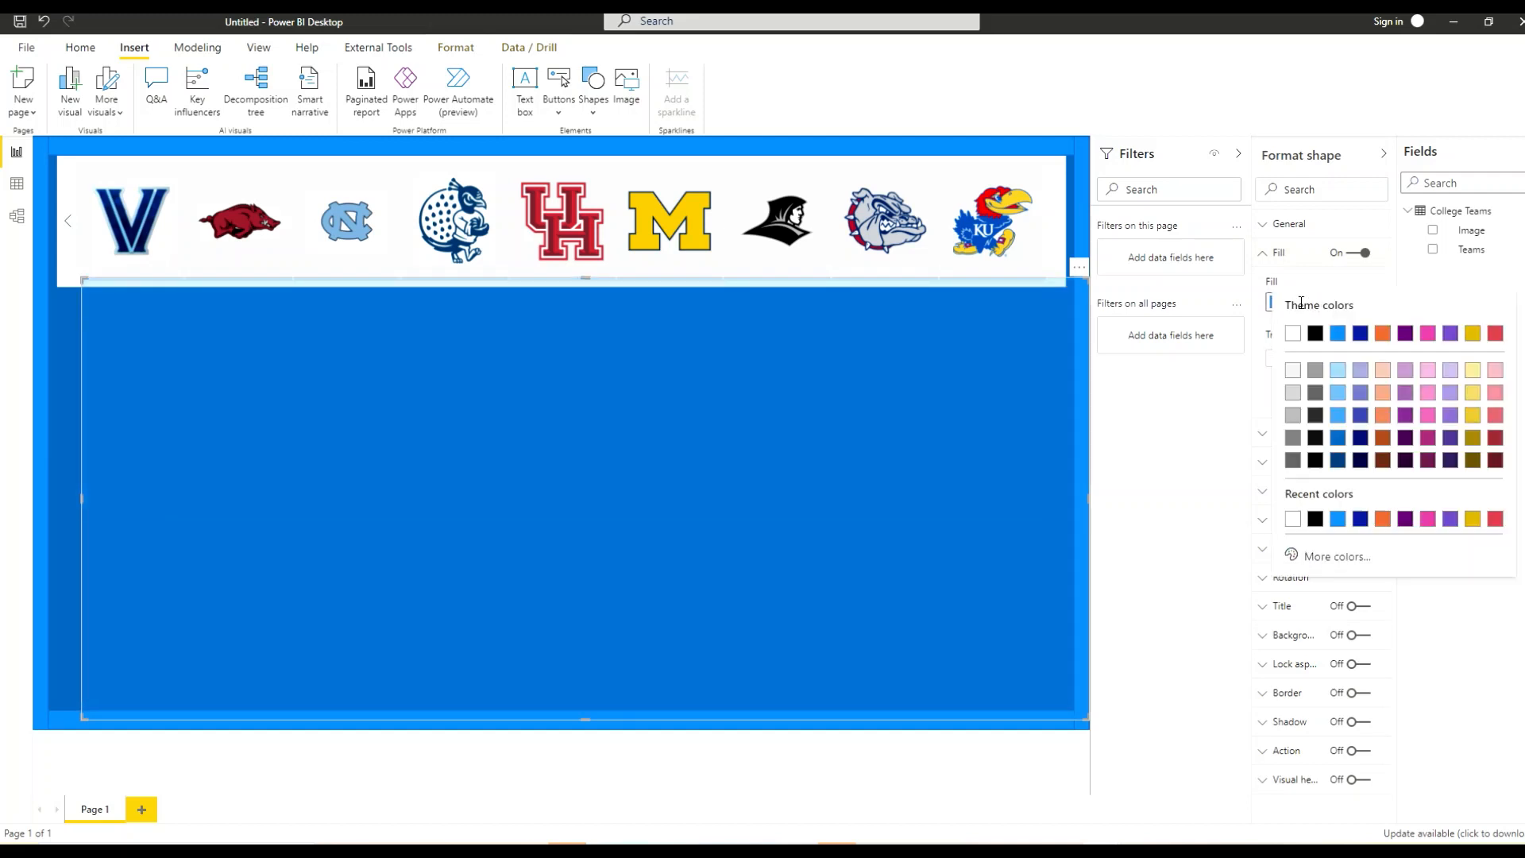
left_click(1363, 424)
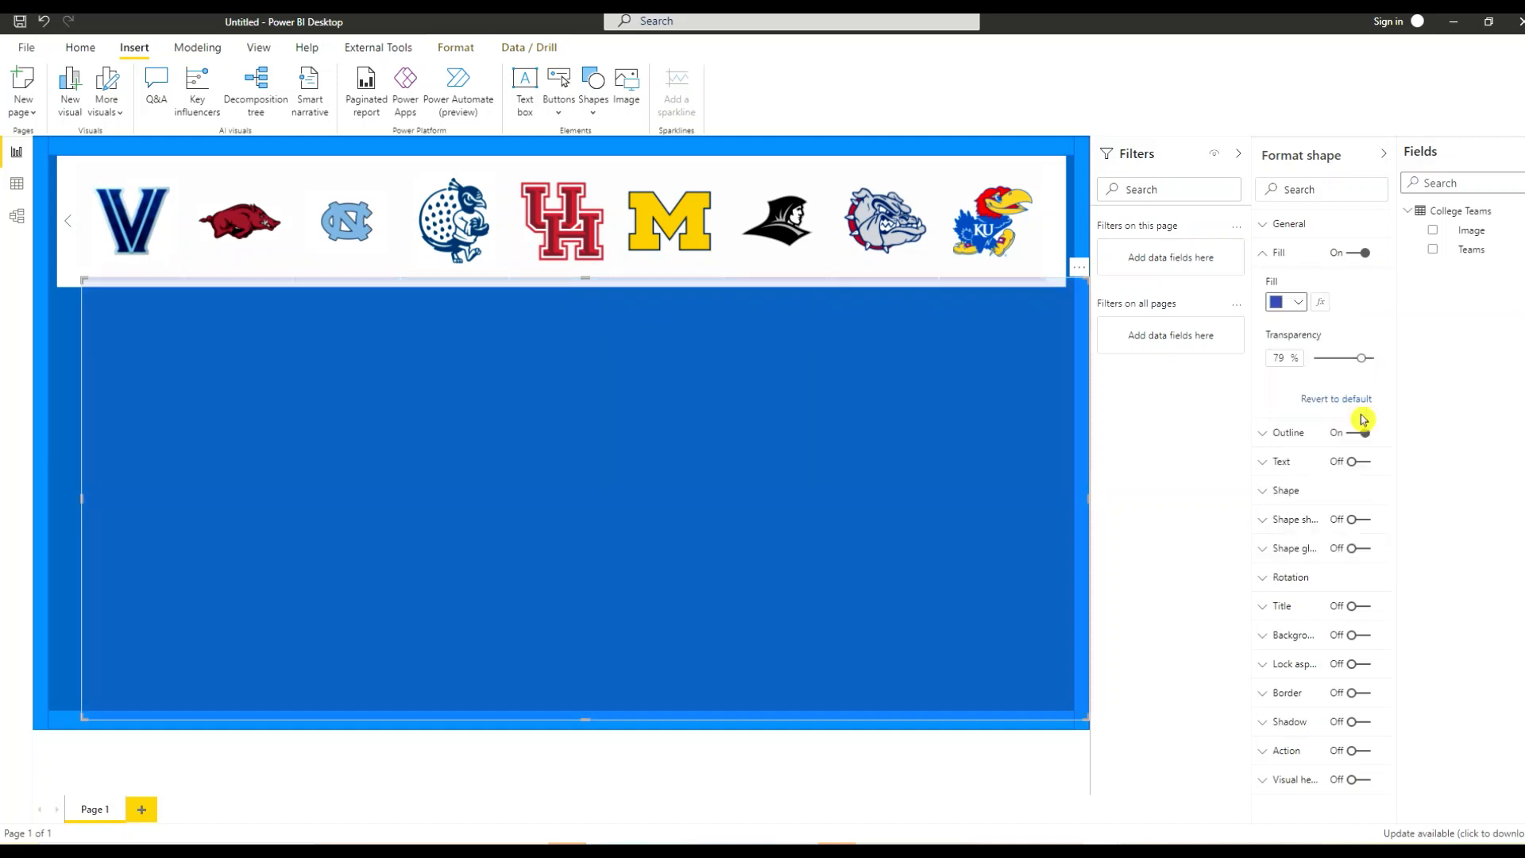
left_click(1299, 302)
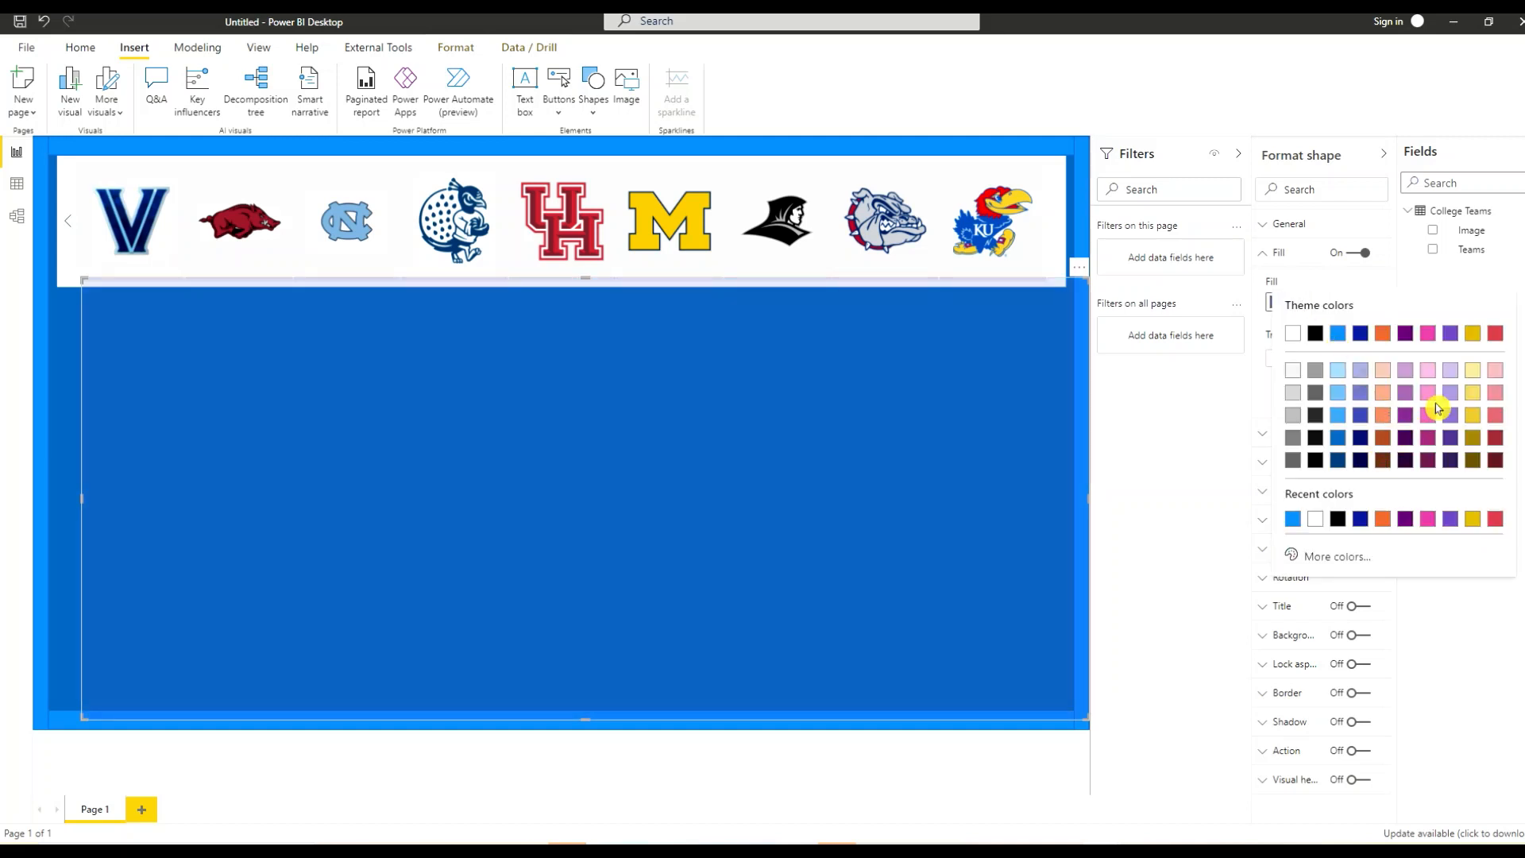
left_click(1451, 395)
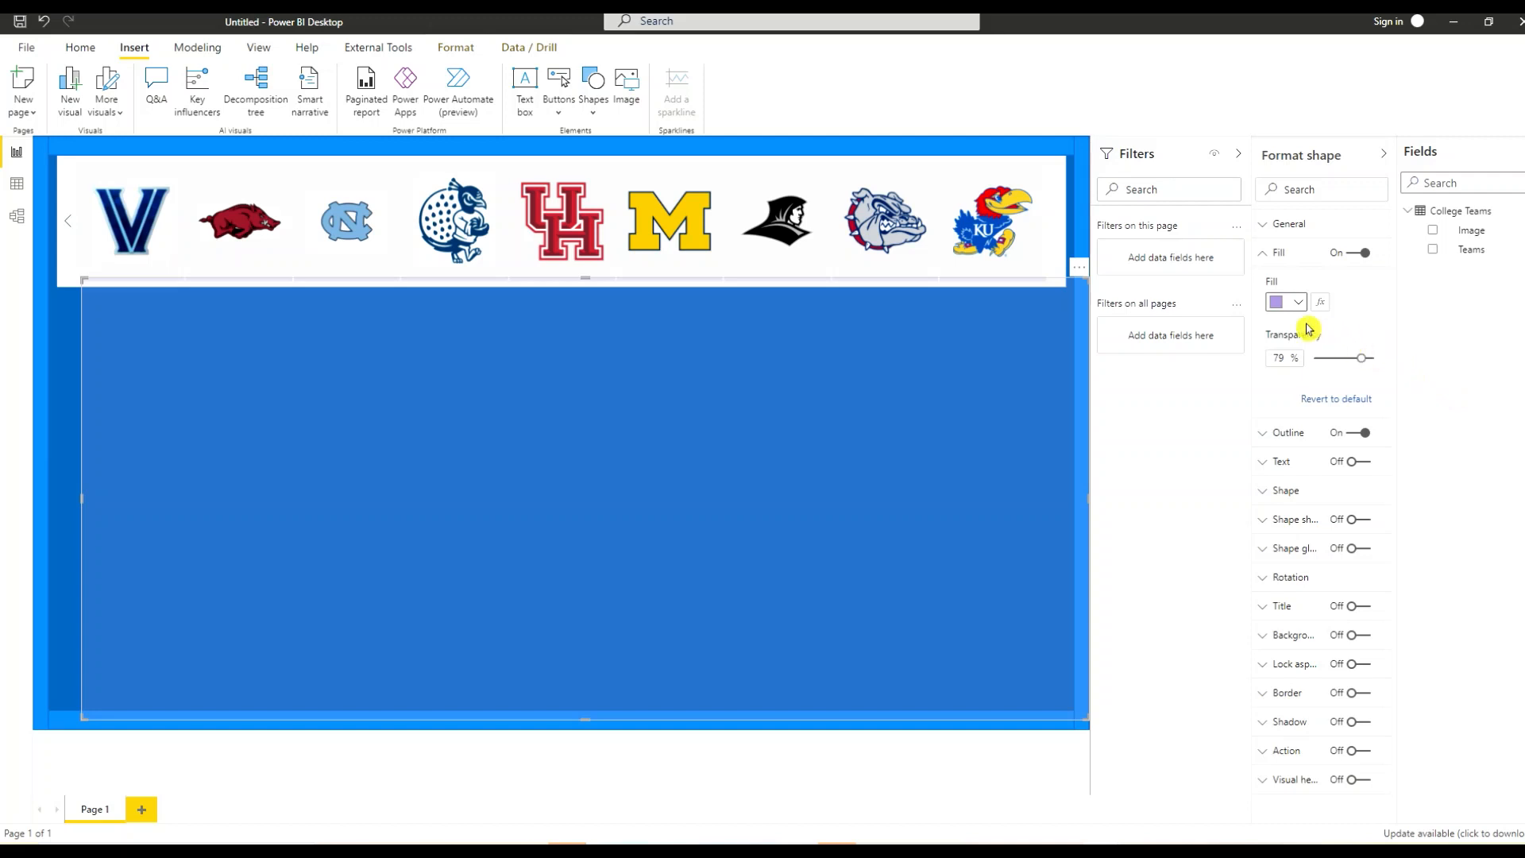
Set the purple rectangle's fill transparency to 0% and stretch it to cover the whole page.
left_click_drag(1047, 320, 963, 299)
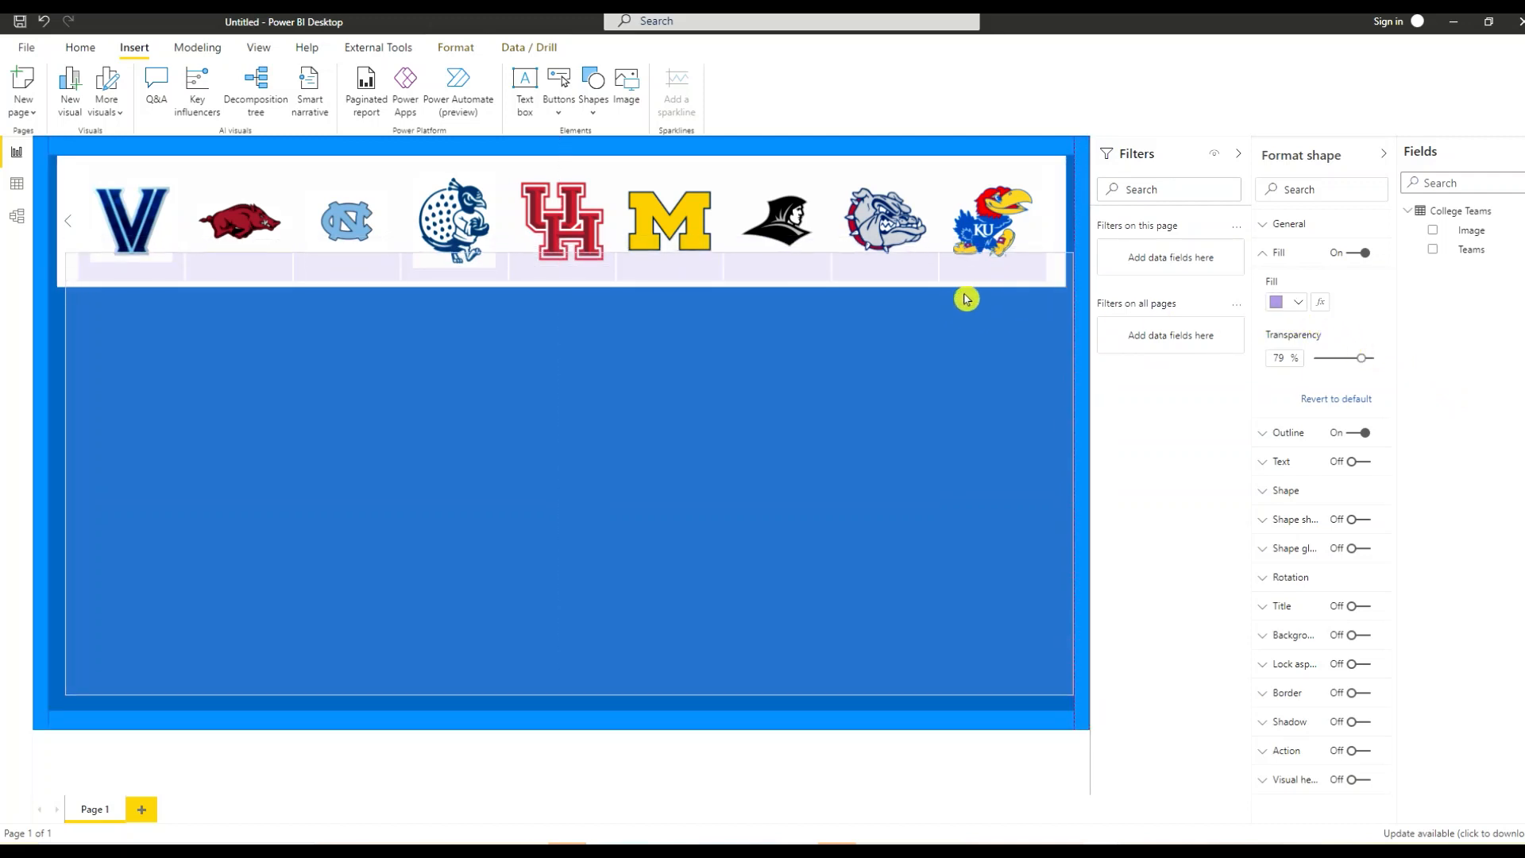
left_click_drag(545, 278, 565, 139)
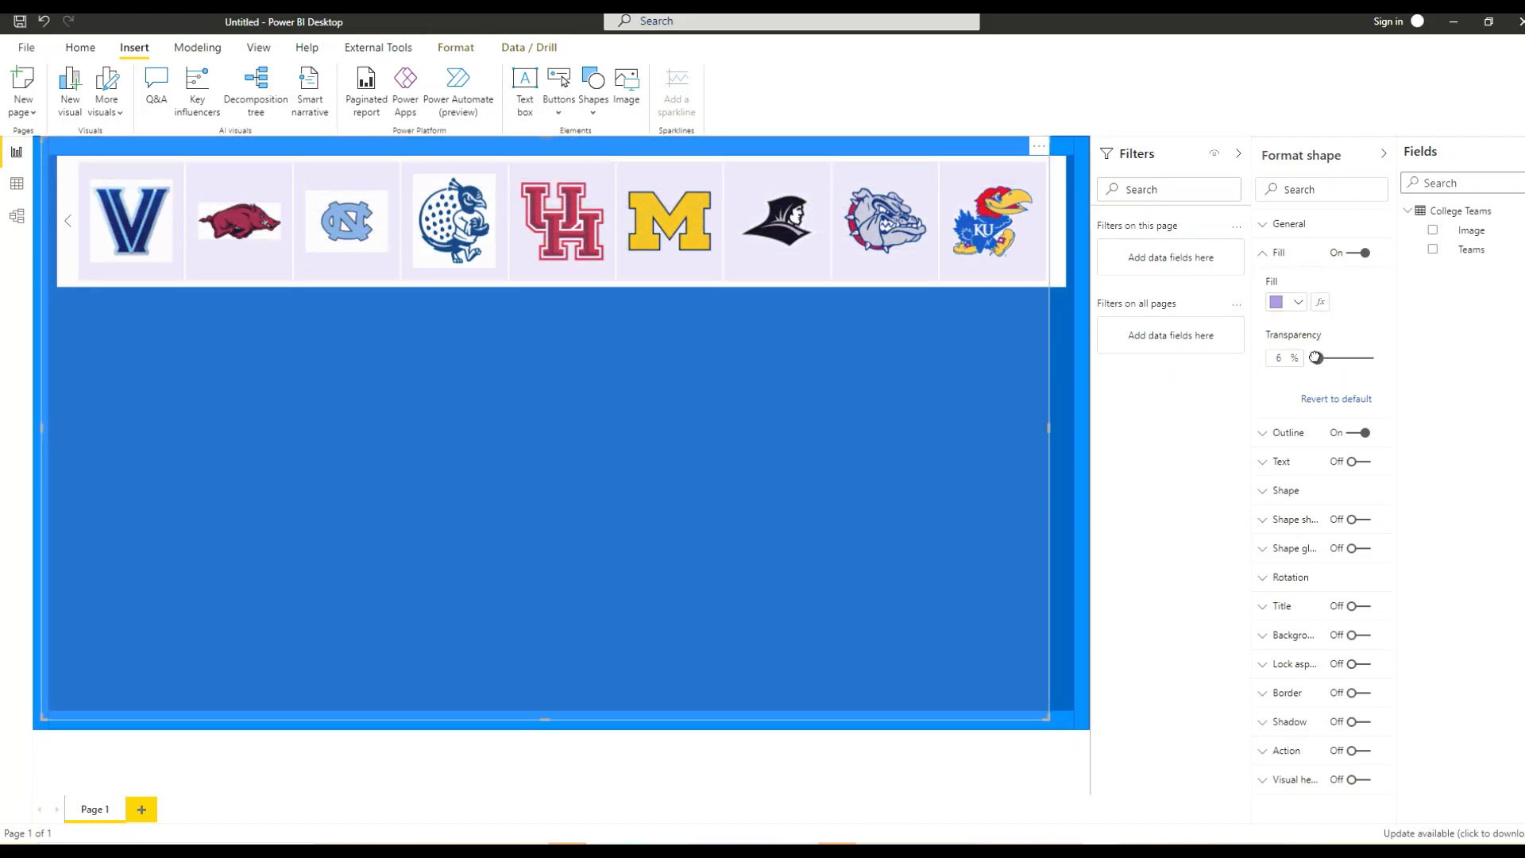
left_click_drag(1316, 358, 1313, 358)
left_click_drag(971, 354, 905, 367)
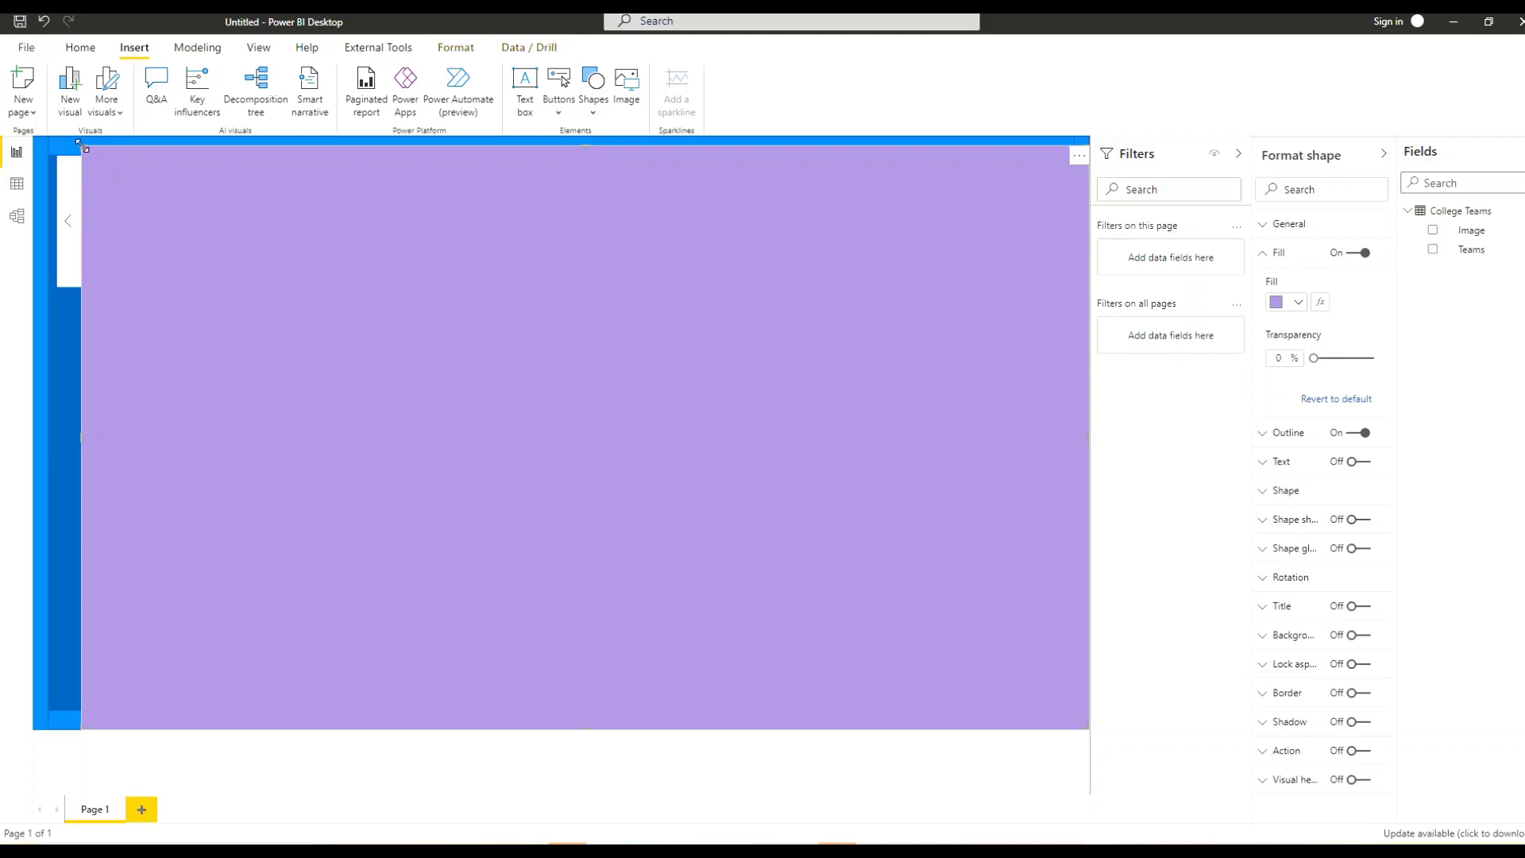
left_click_drag(82, 146, 24, 126)
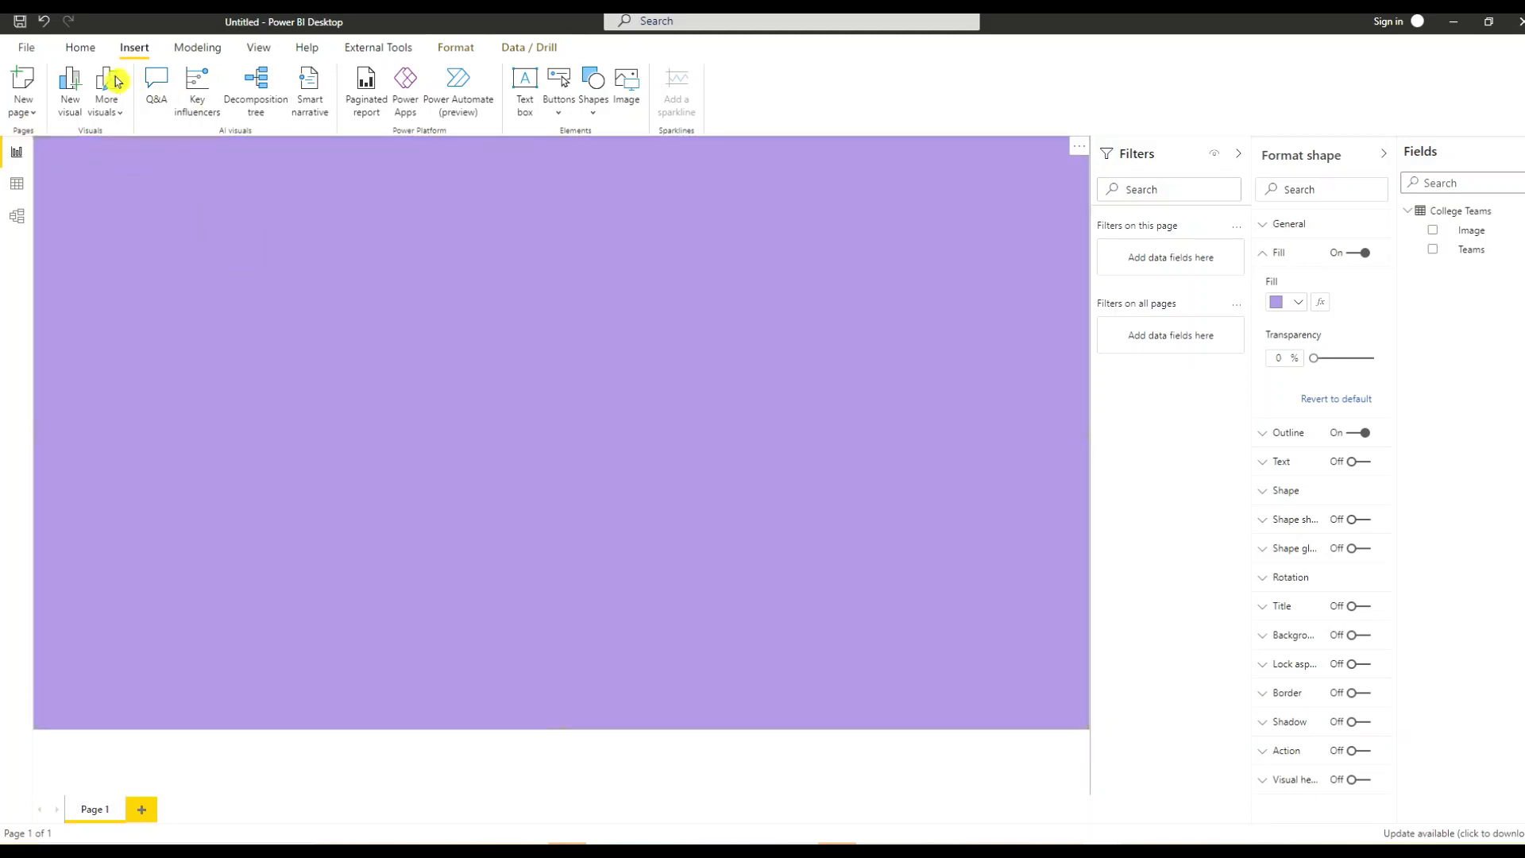
Send the purple full-page rectangle to the back, behind the logo slicer and the border bands.
left_click(80, 46)
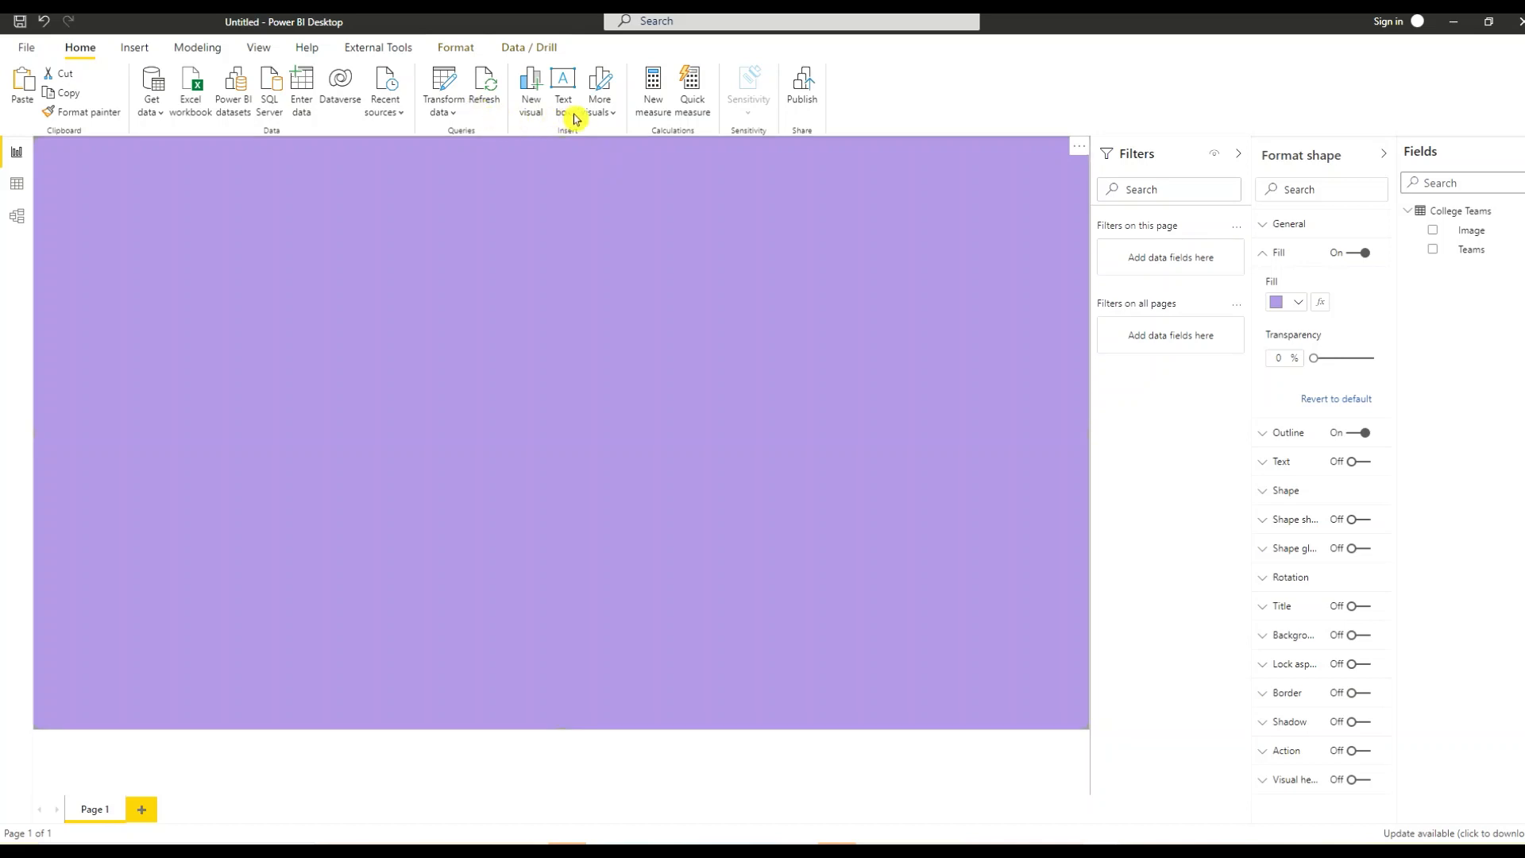
left_click(465, 49)
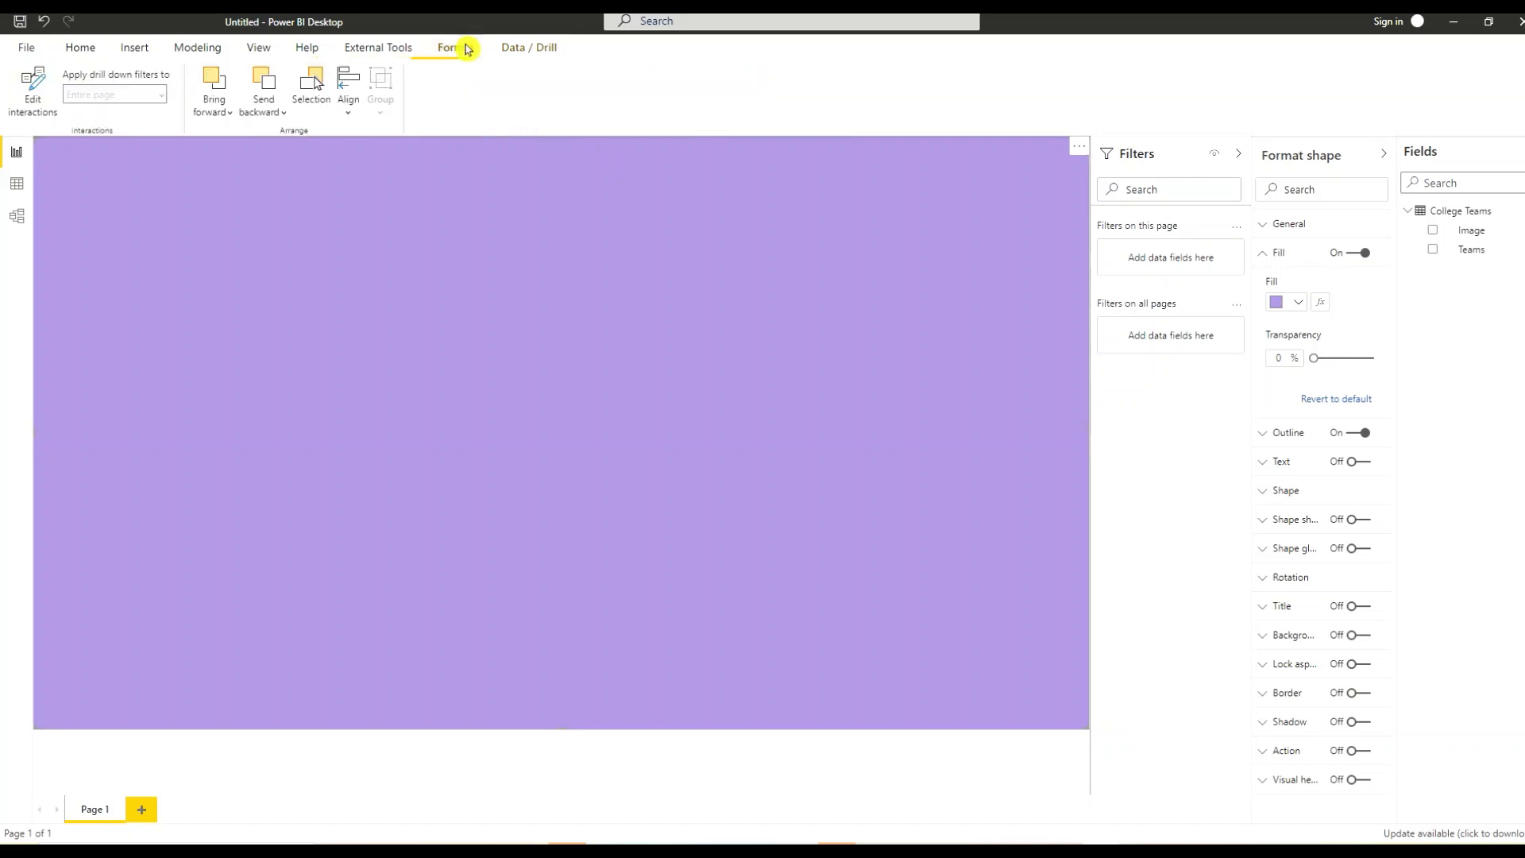
left_click(266, 119)
left_click(317, 161)
left_click(1098, 142)
left_click_drag(1086, 135, 1074, 146)
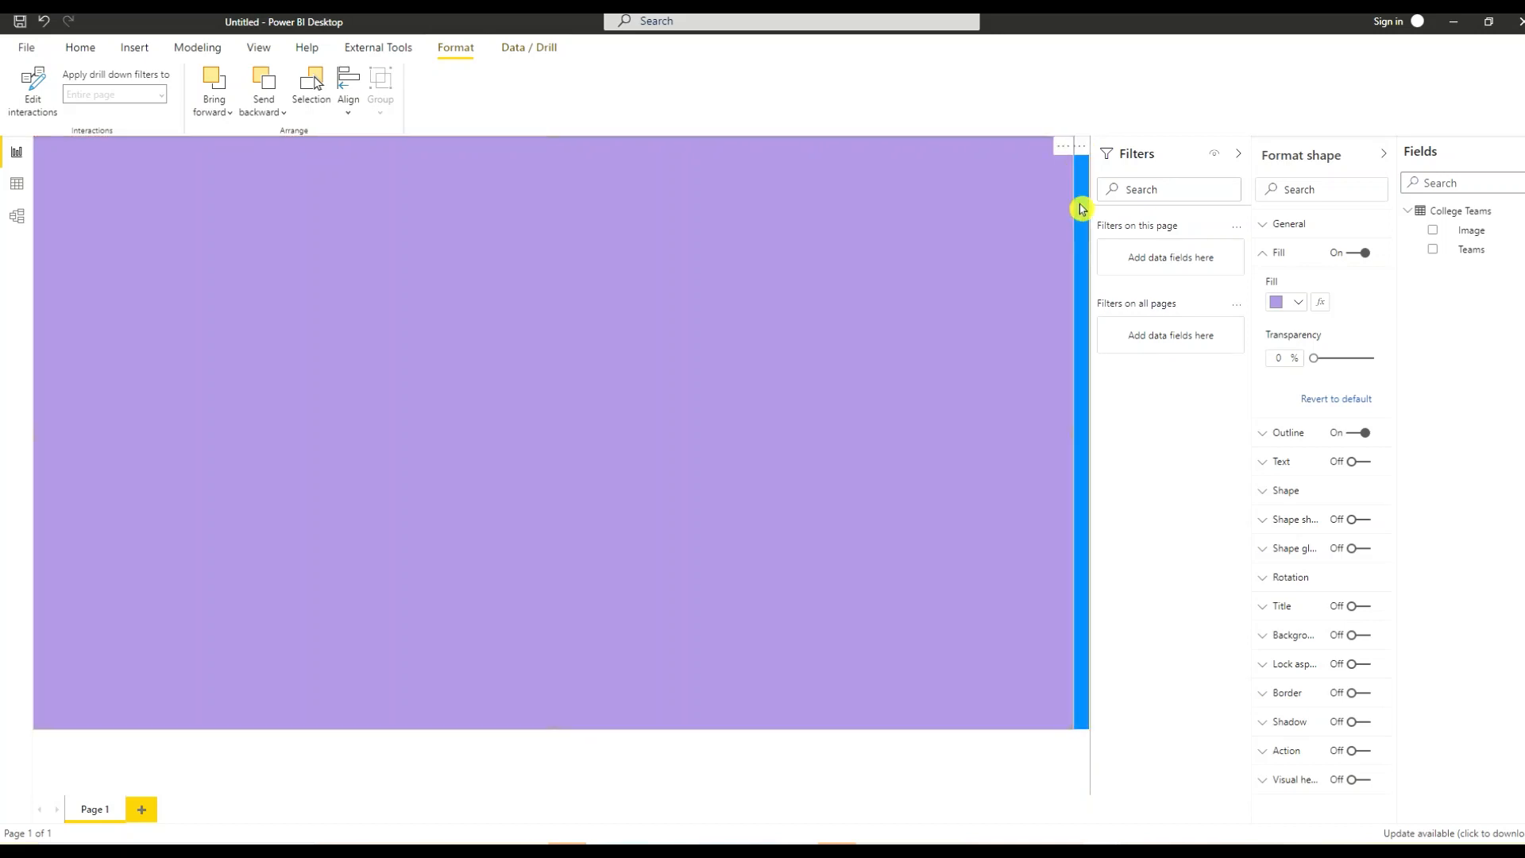
left_click(1082, 209)
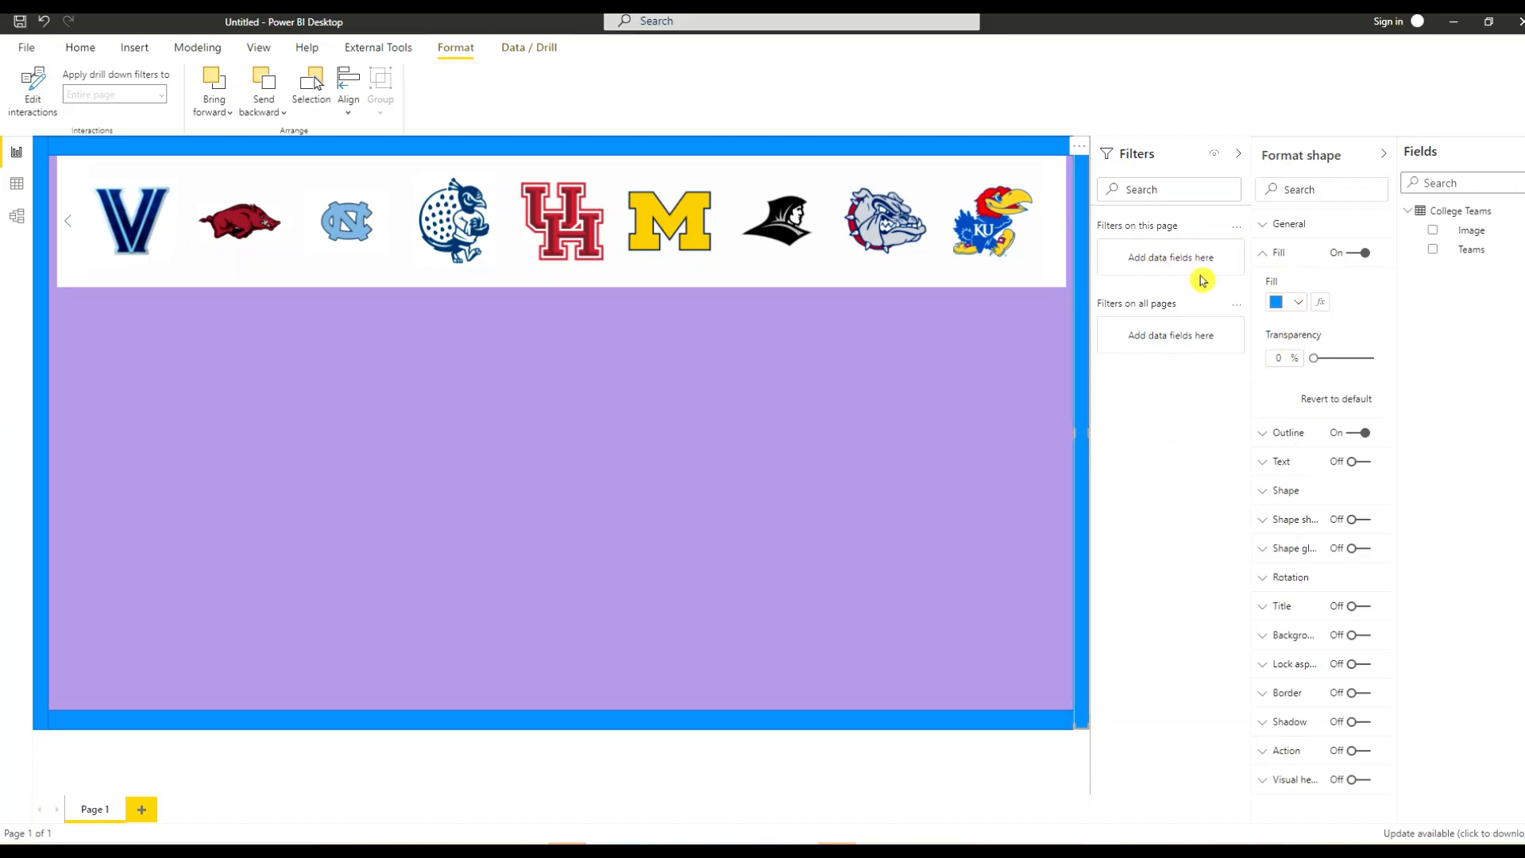
Check the right border band's position and size, and collapse the report filters to enlarge the canvas.
left_click(1263, 225)
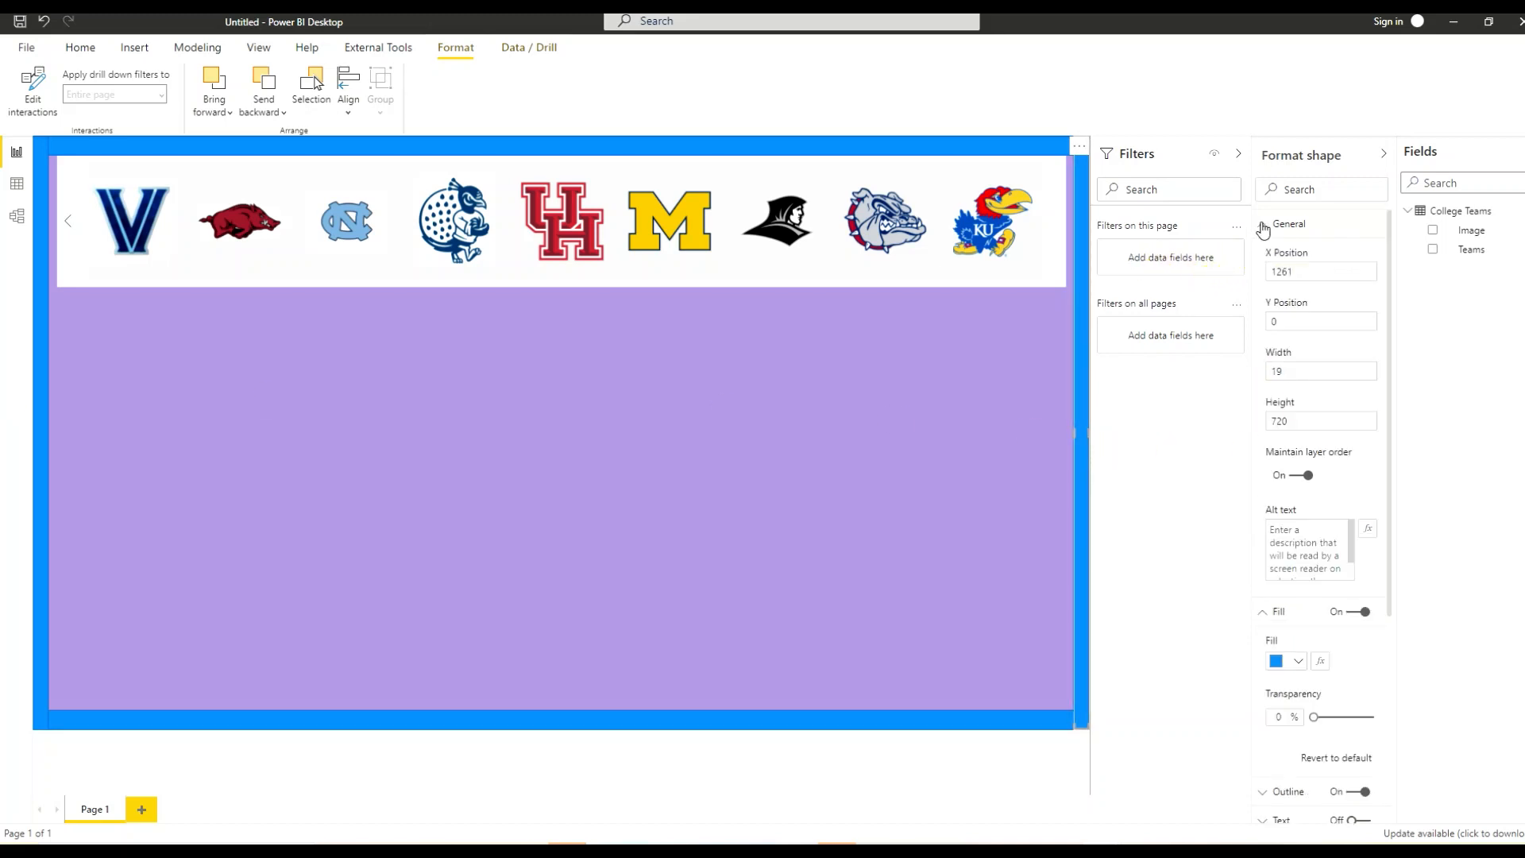
left_click(1263, 227)
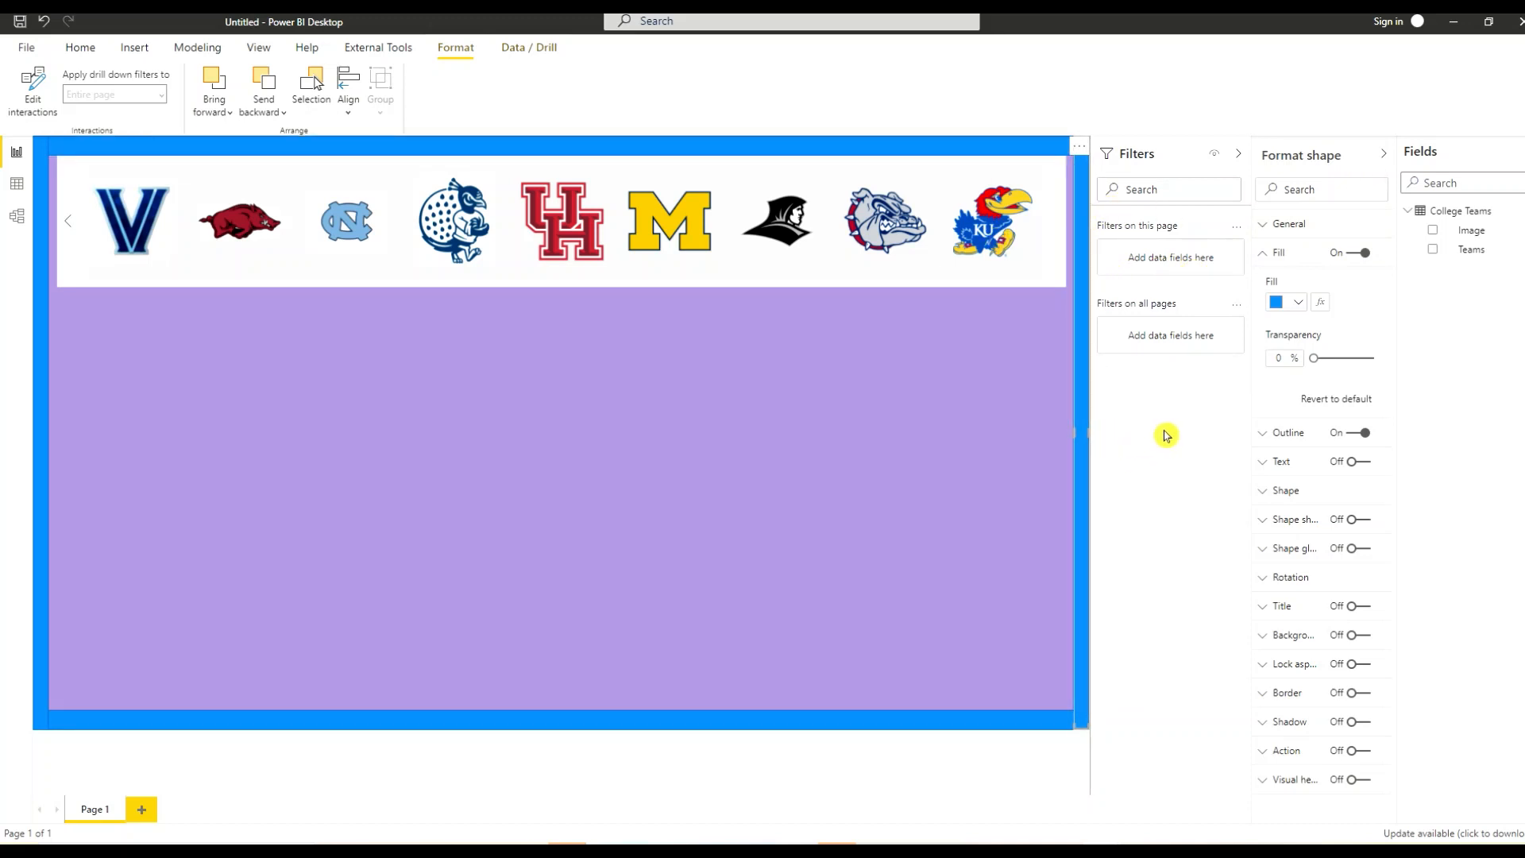
left_click(1242, 157)
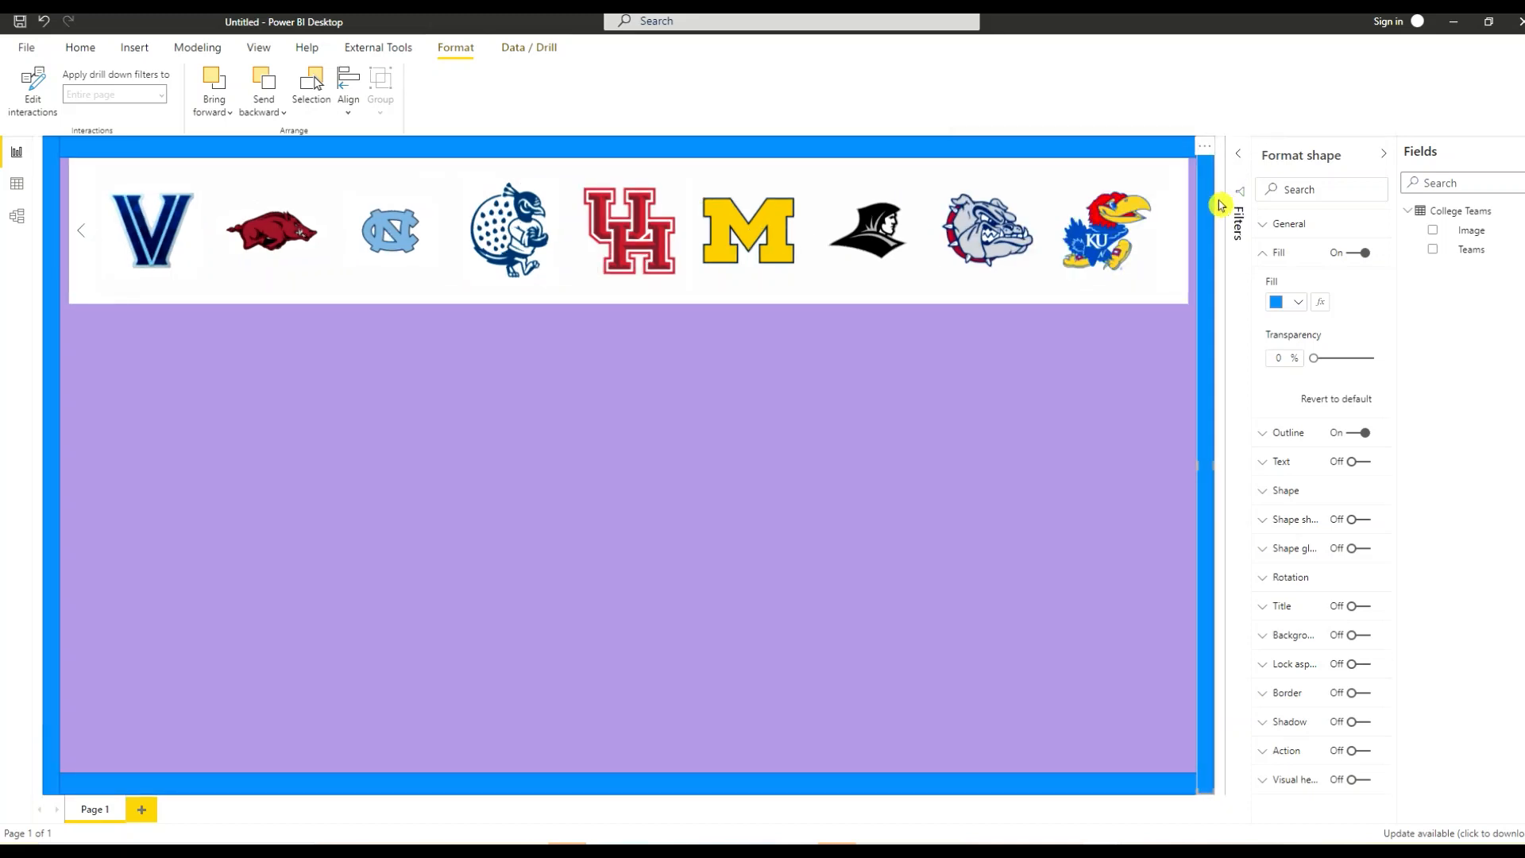
left_click(1220, 205)
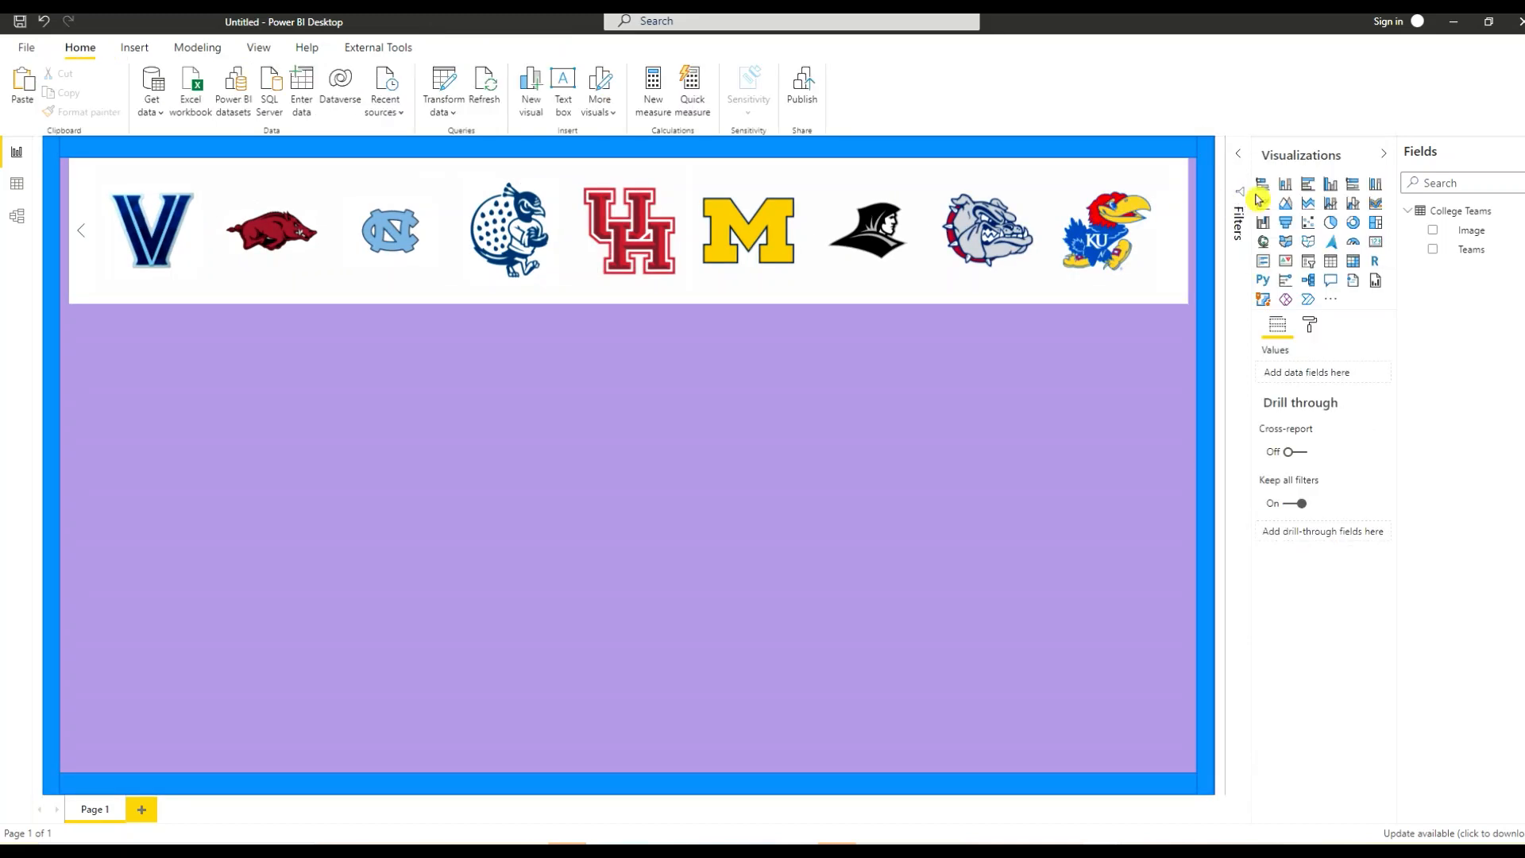
Add a standard slicer for the Image field below the logo slicer and enlarge it to about 636 by 339.
left_click(1309, 267)
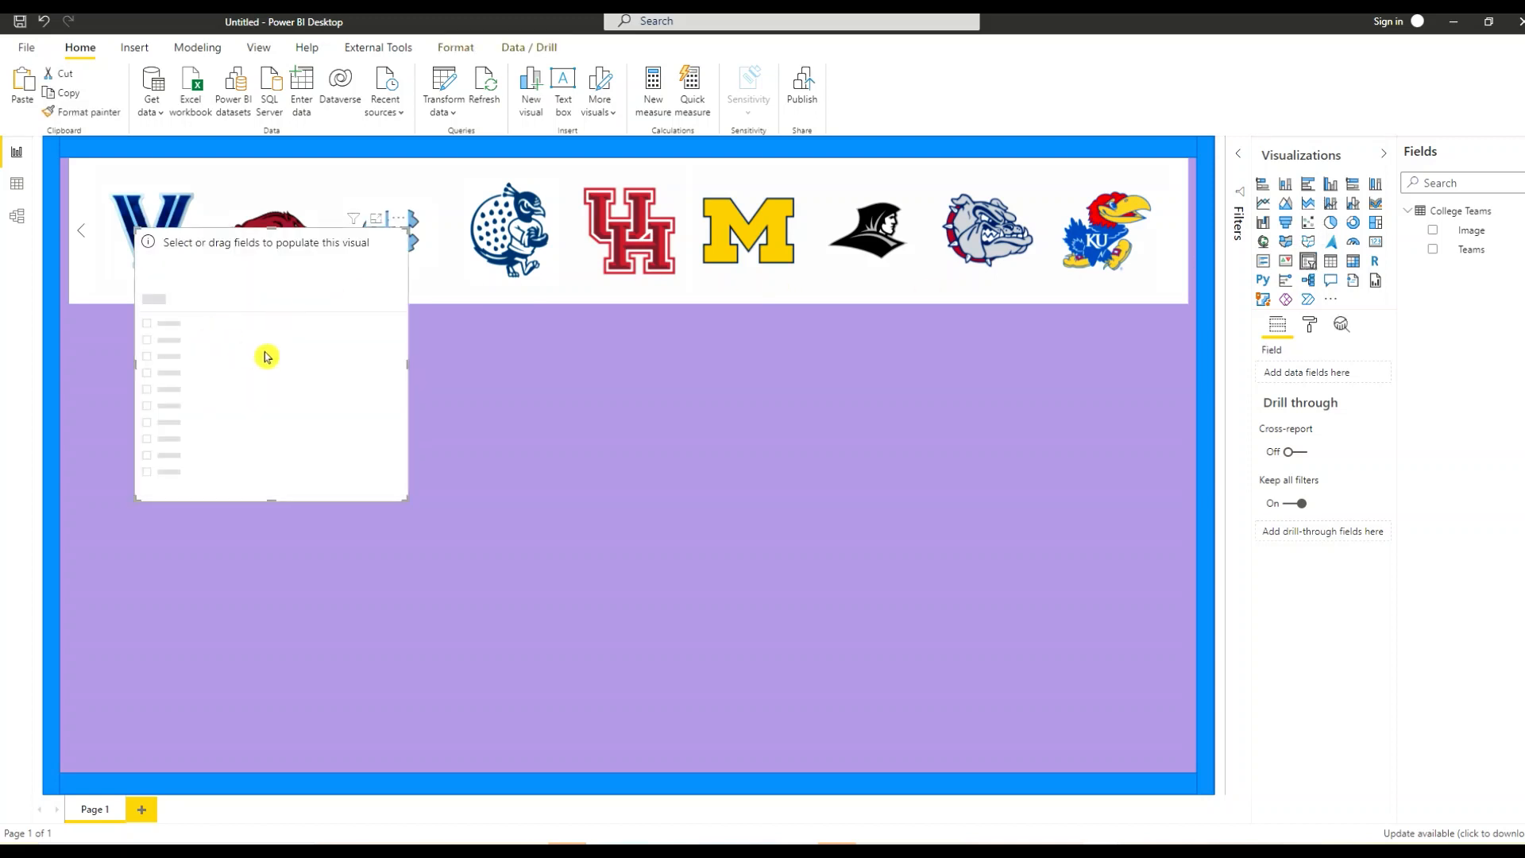
left_click_drag(266, 357, 644, 459)
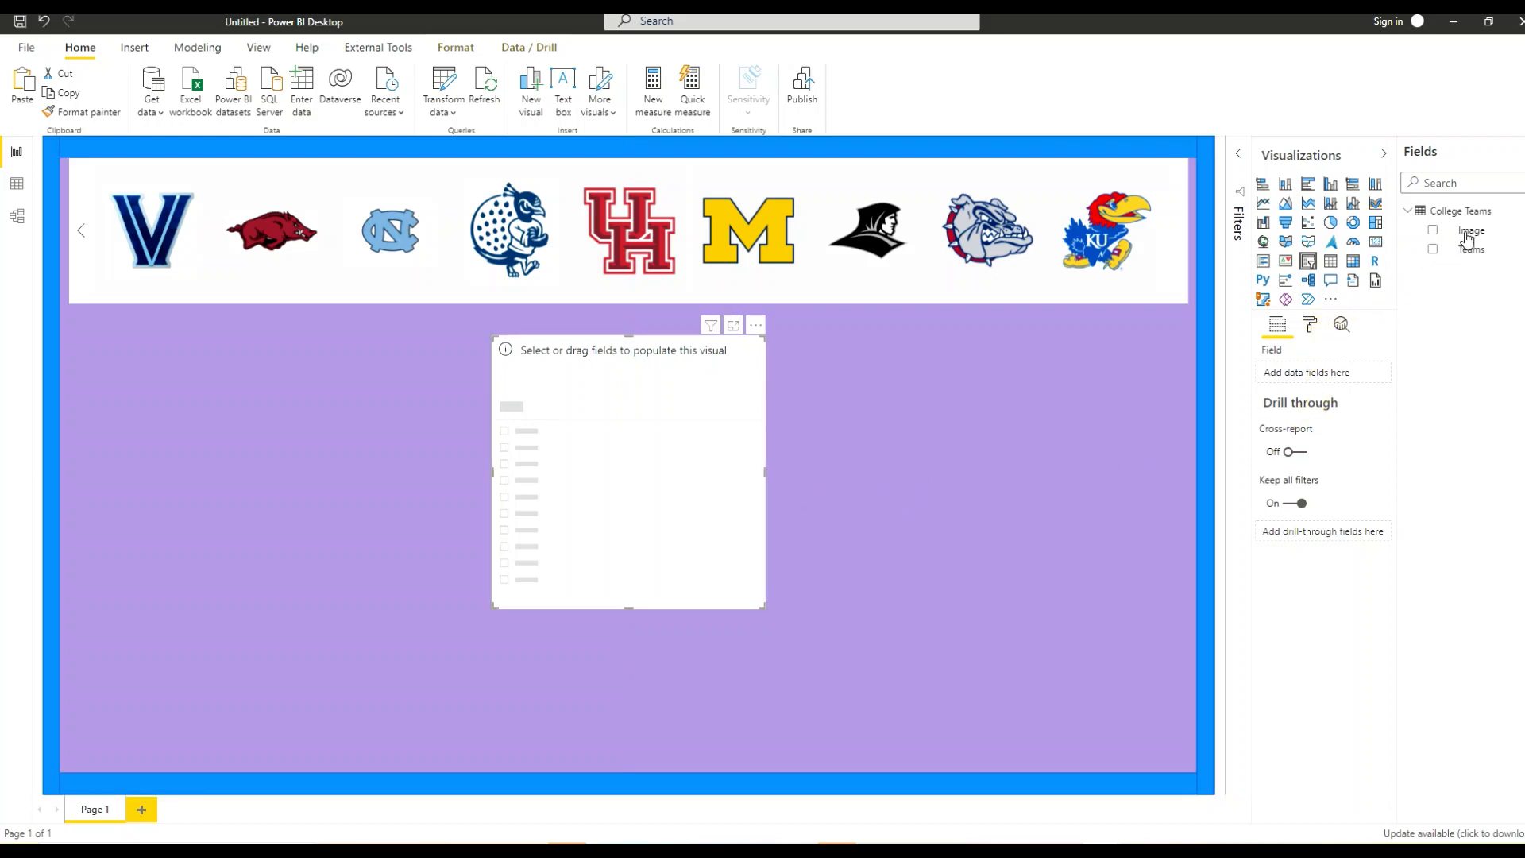
left_click_drag(1468, 235, 1347, 371)
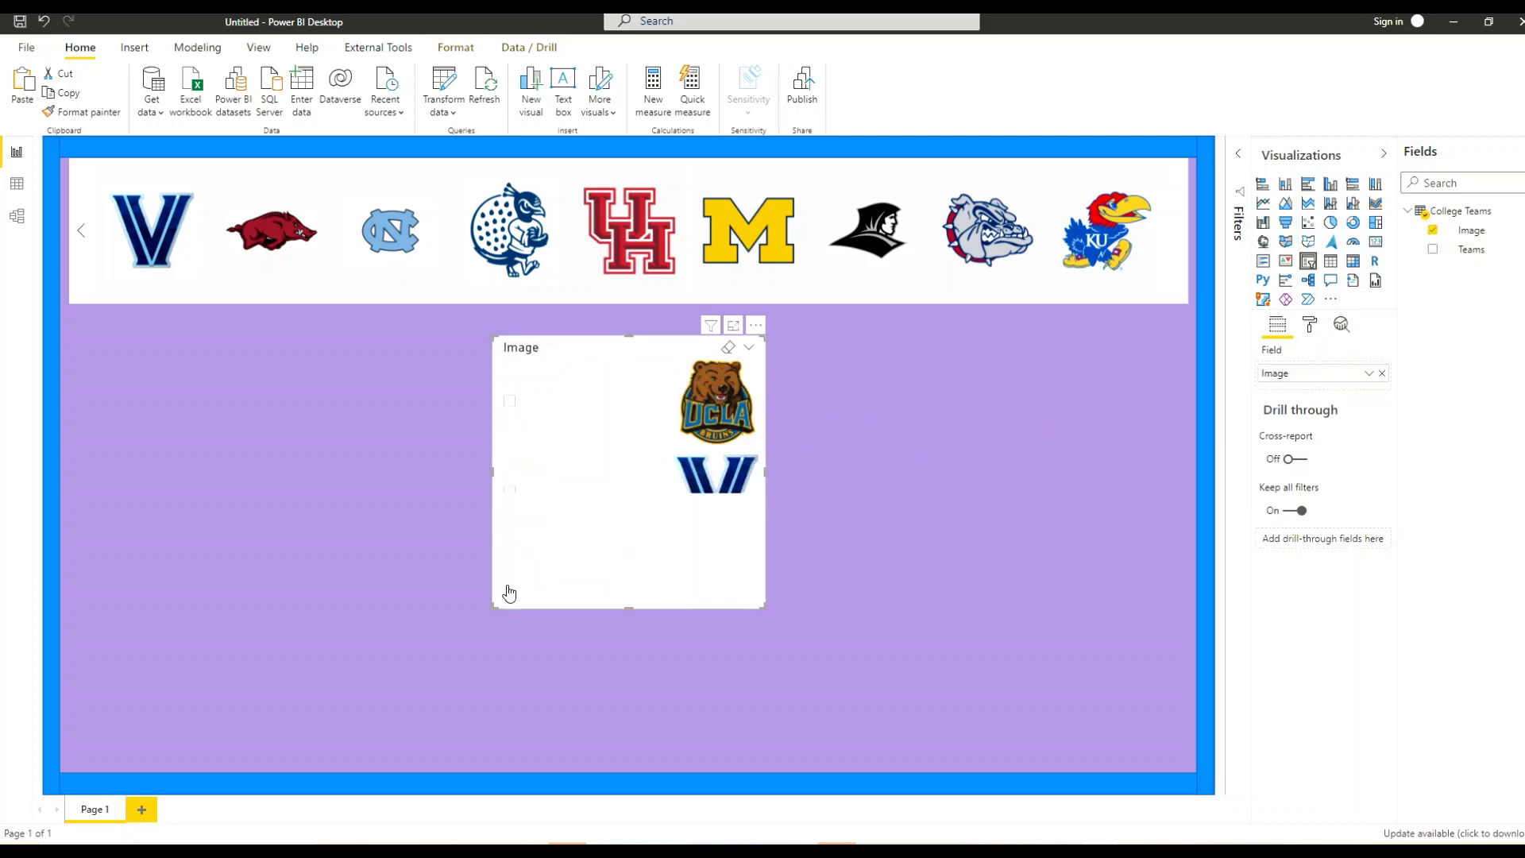
left_click_drag(497, 607, 316, 643)
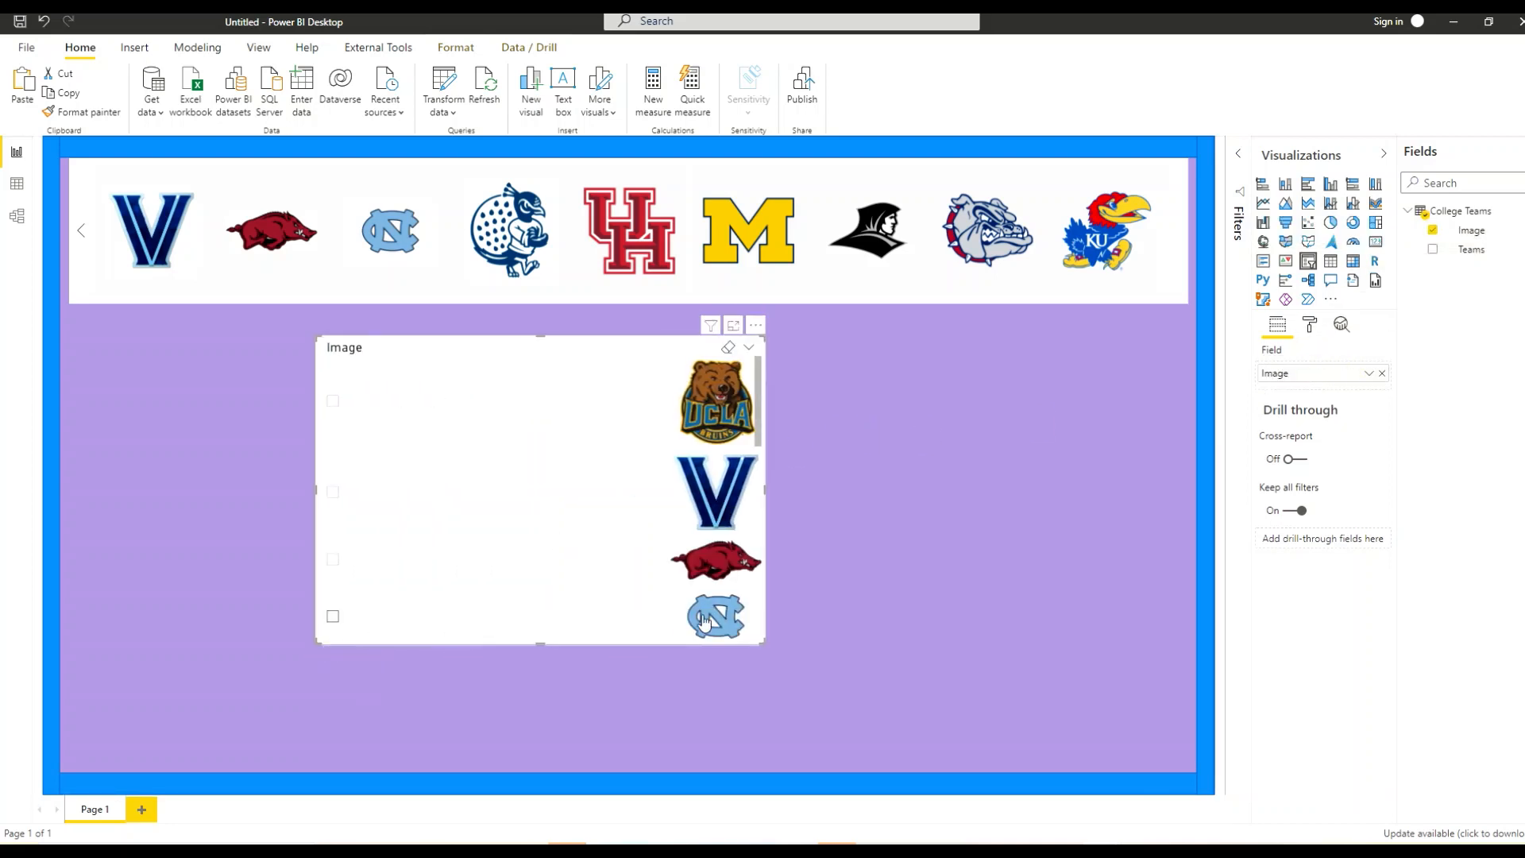
left_click_drag(768, 486, 896, 500)
Set the orientation of the lower logo slicer to Horizontal.
left_click(881, 349)
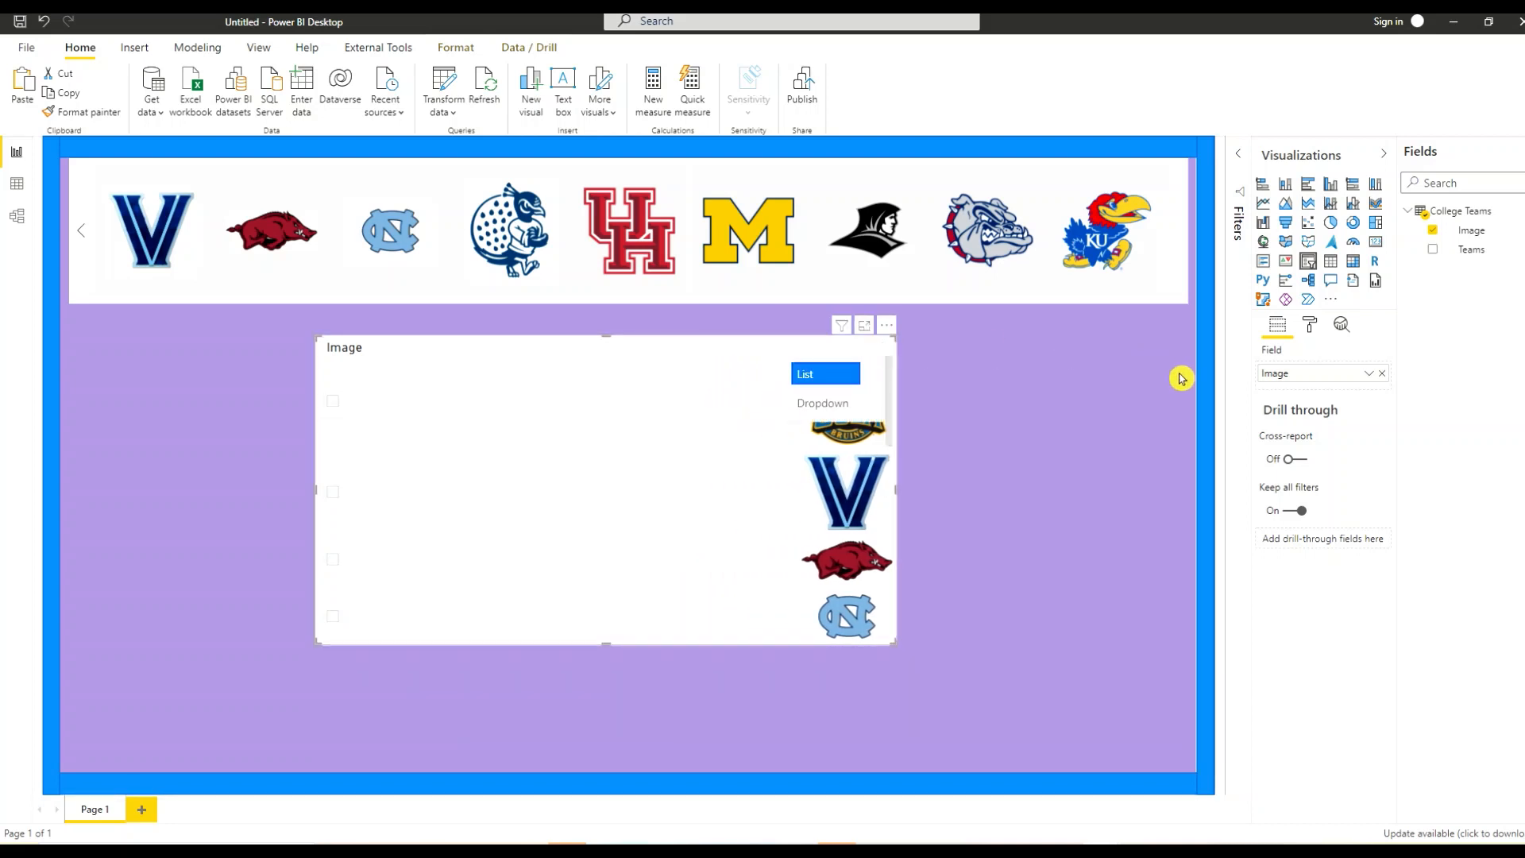
left_click(1310, 324)
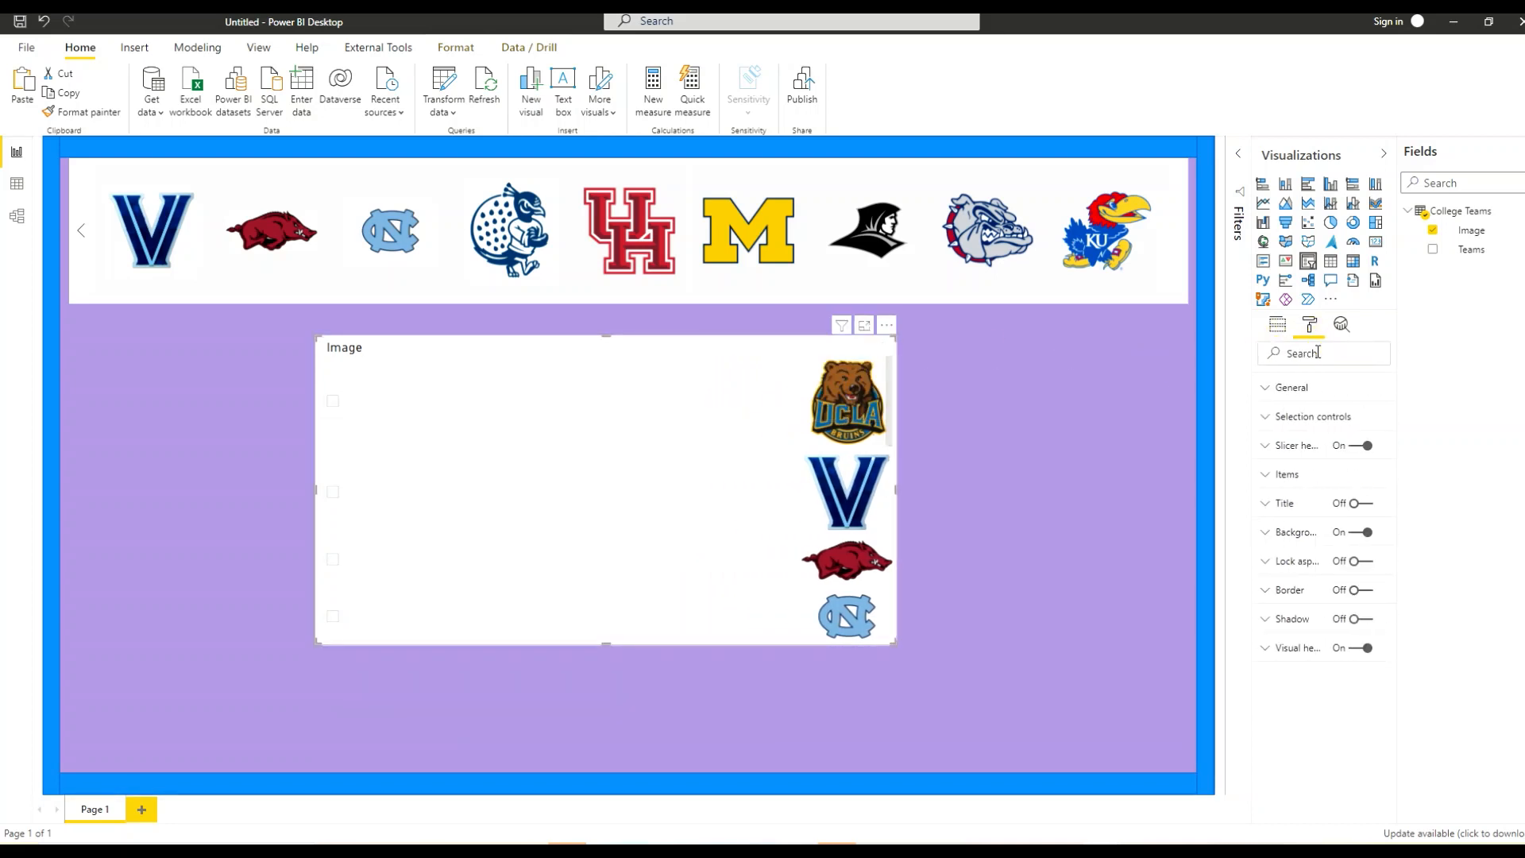
left_click(1263, 391)
left_click(1368, 536)
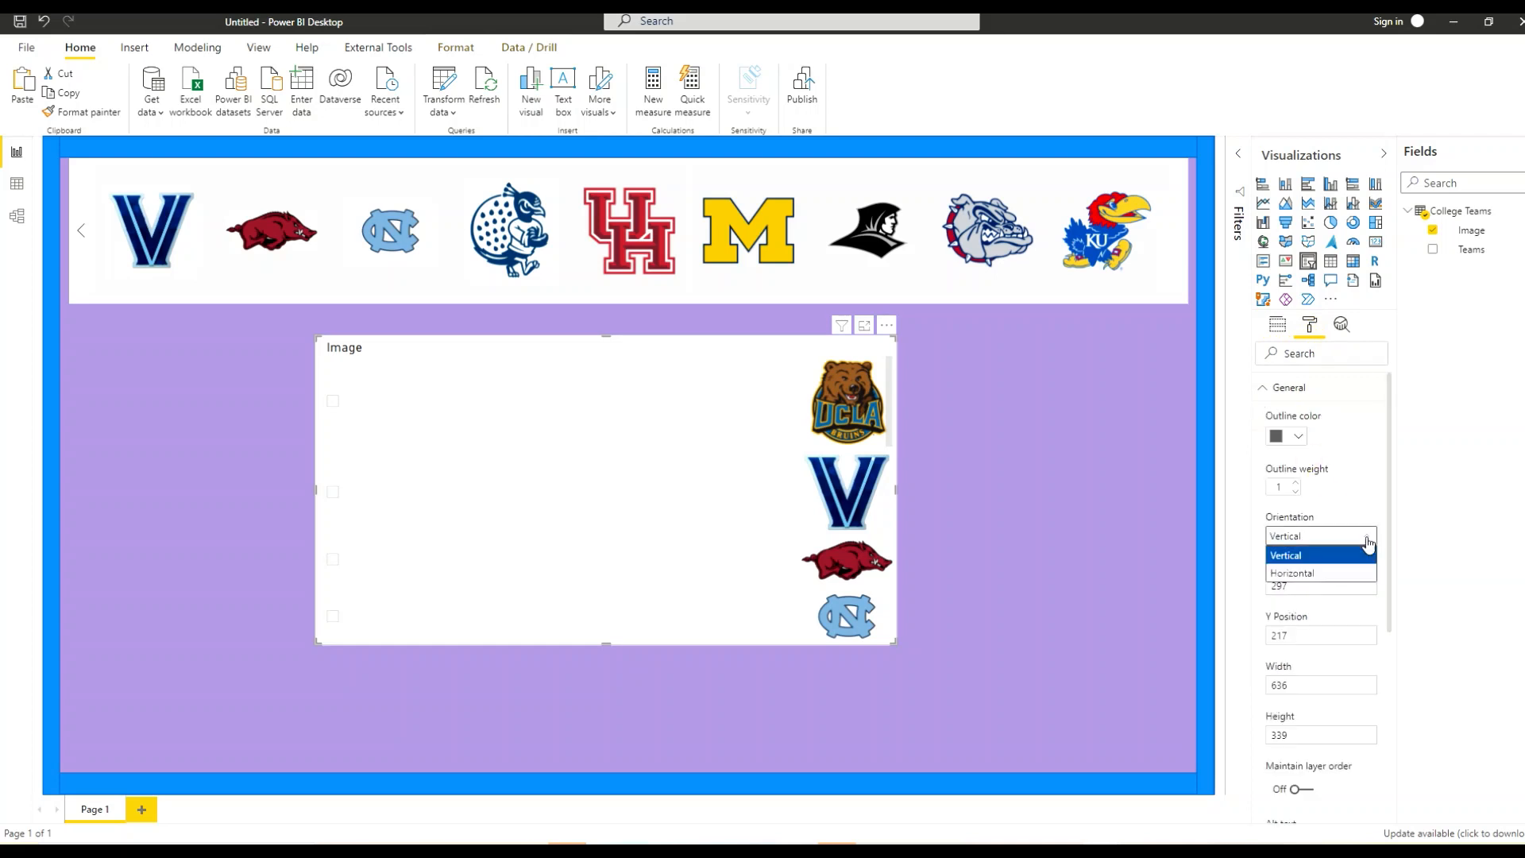
left_click(1330, 574)
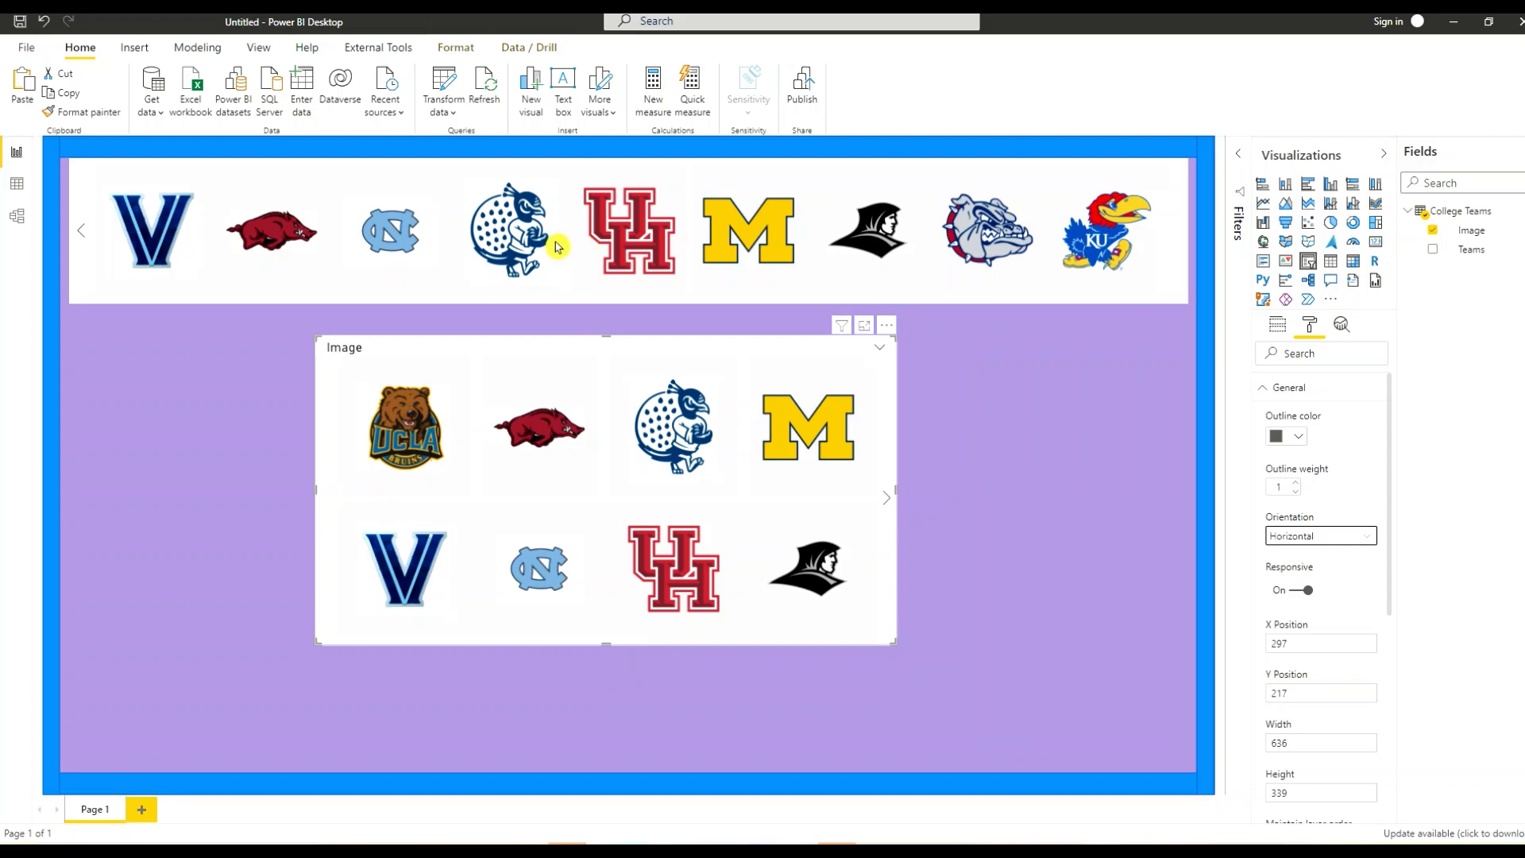
Test the upper logo slicer's filtering of the lower one by selecting the UH, peacock, razorback, bulldog and KU logos in turn.
left_click(623, 242)
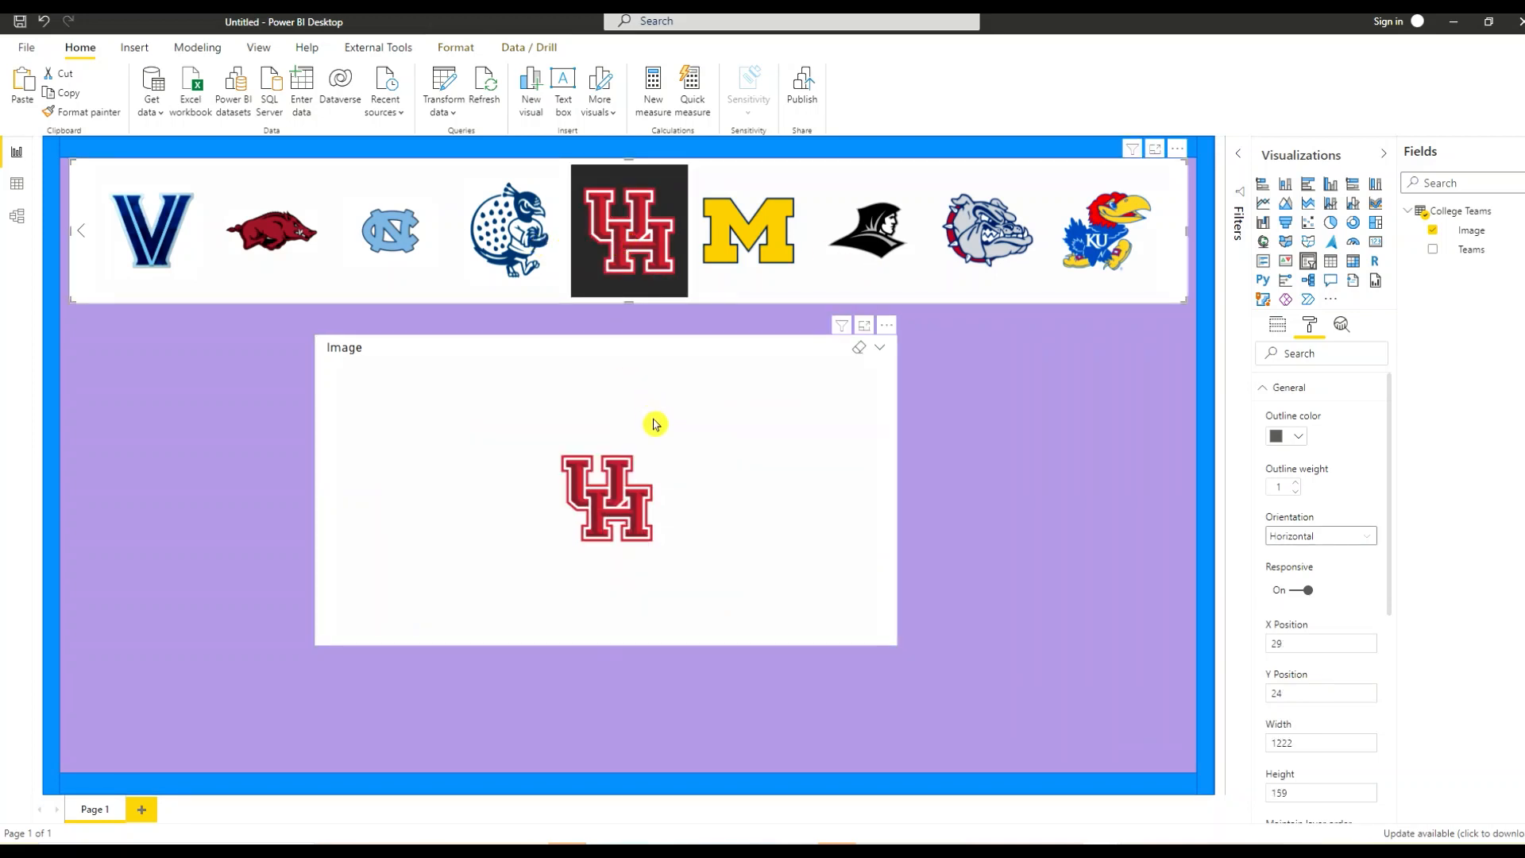
left_click(512, 256)
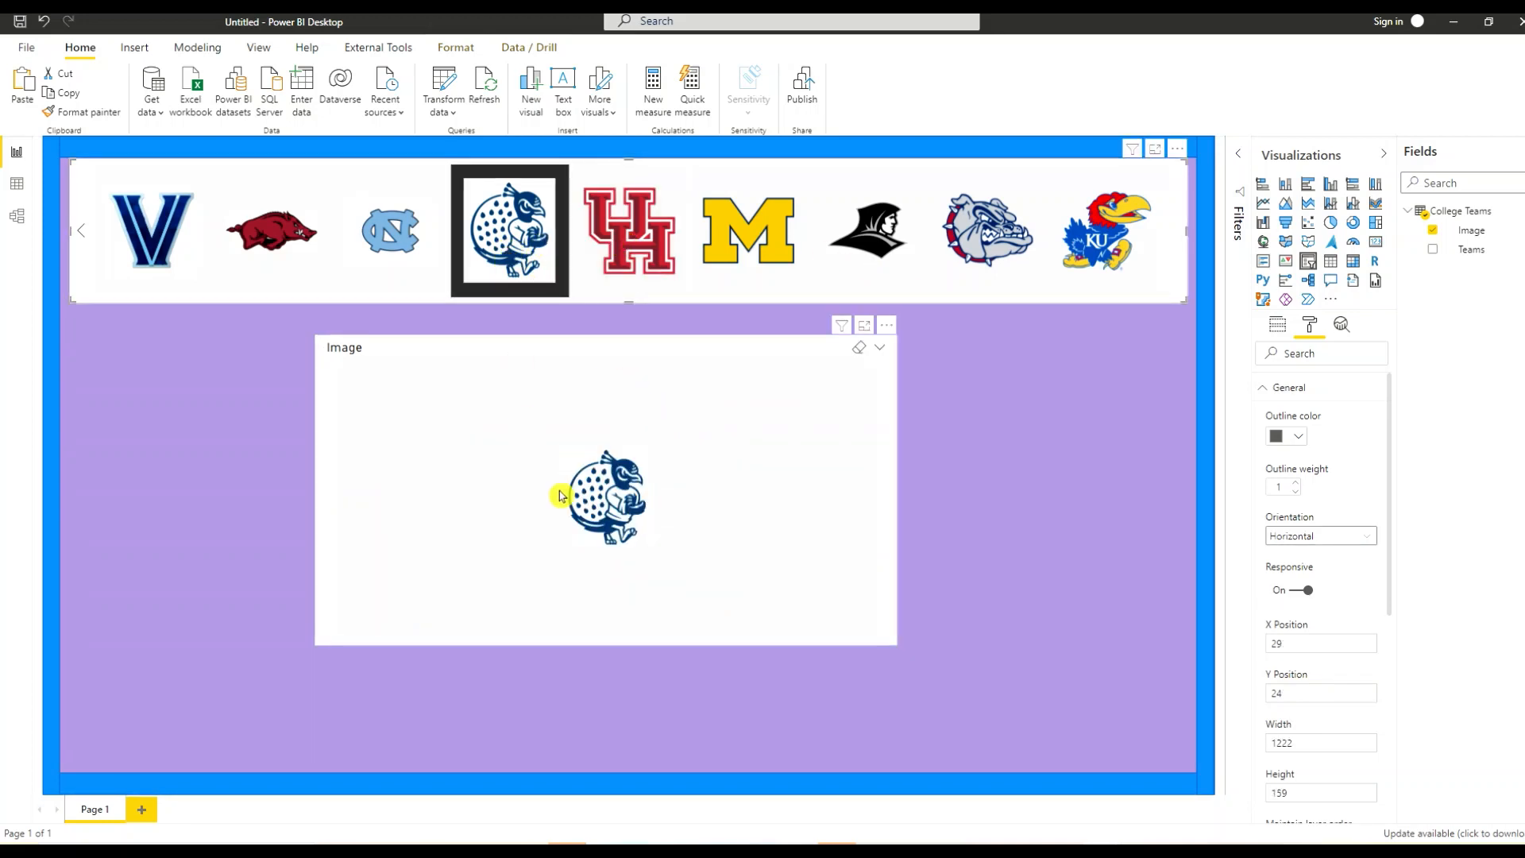
left_click(278, 242)
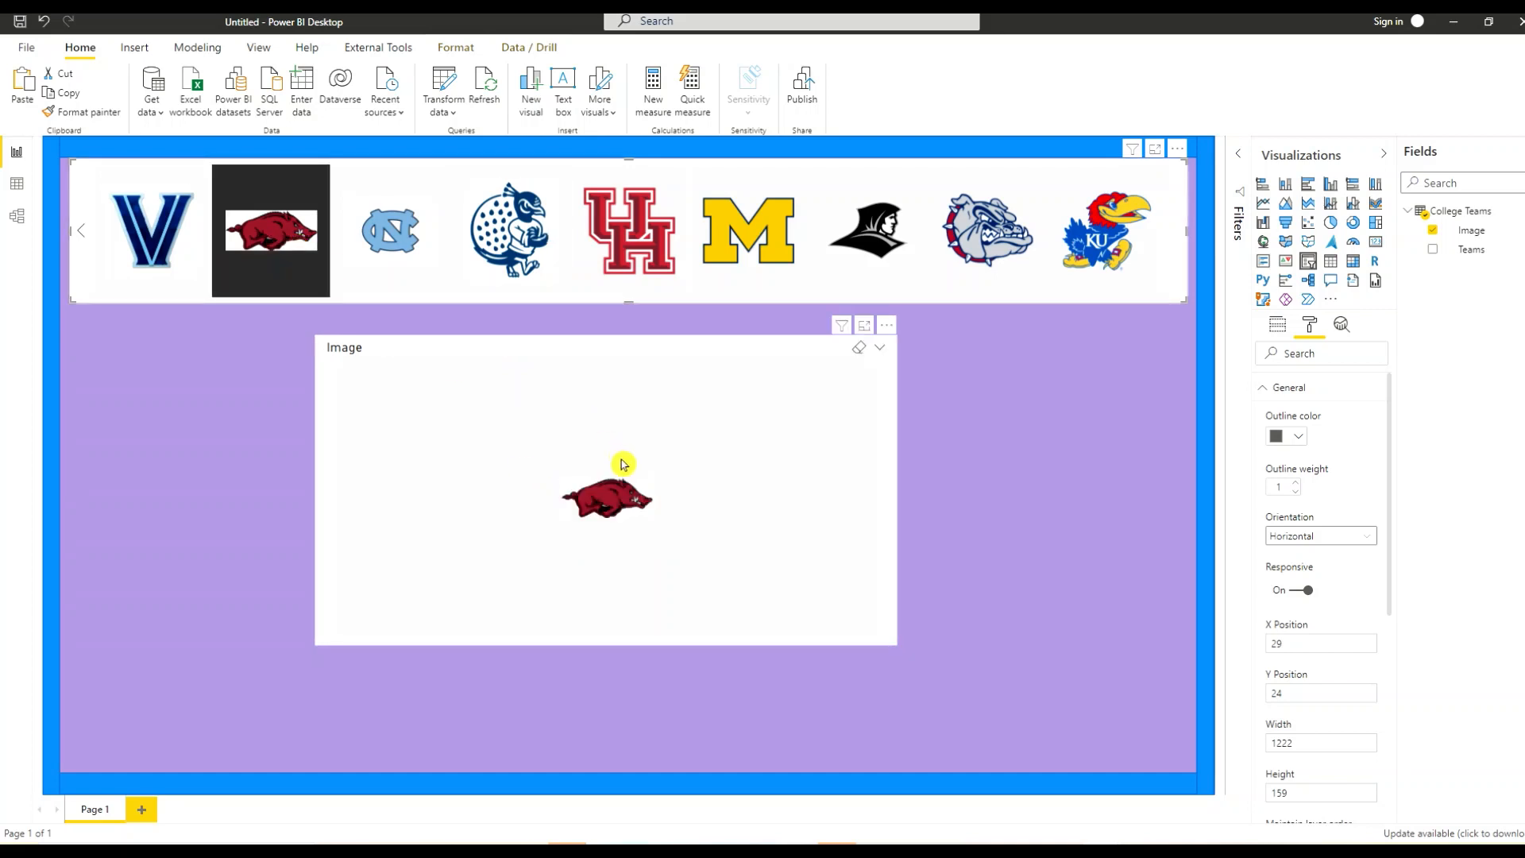
left_click(961, 235)
left_click(1095, 261)
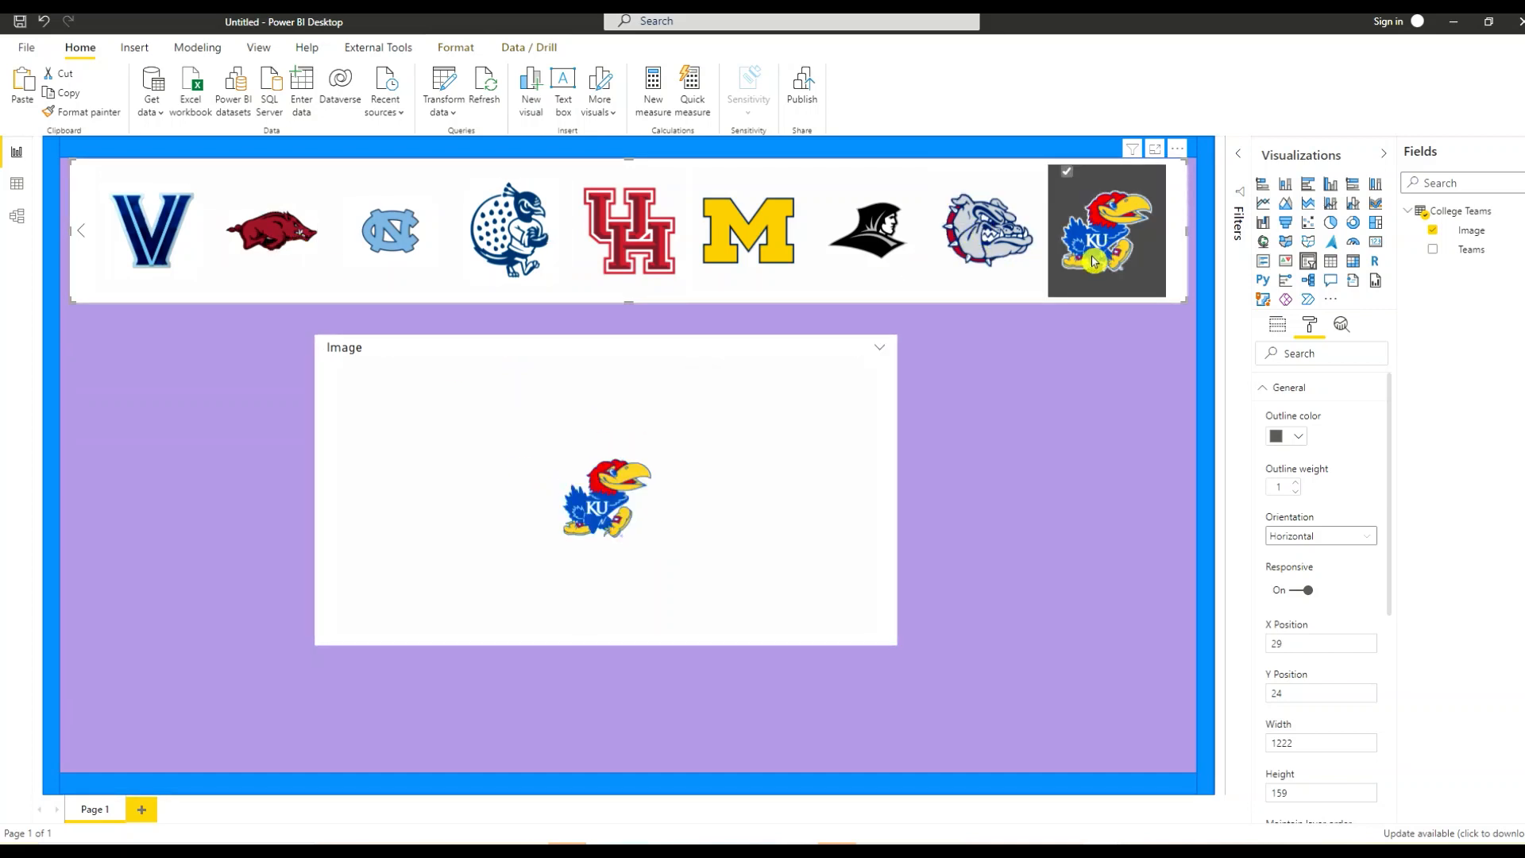
Turn off the slicer header of the lower logo slicer.
left_click(735, 350)
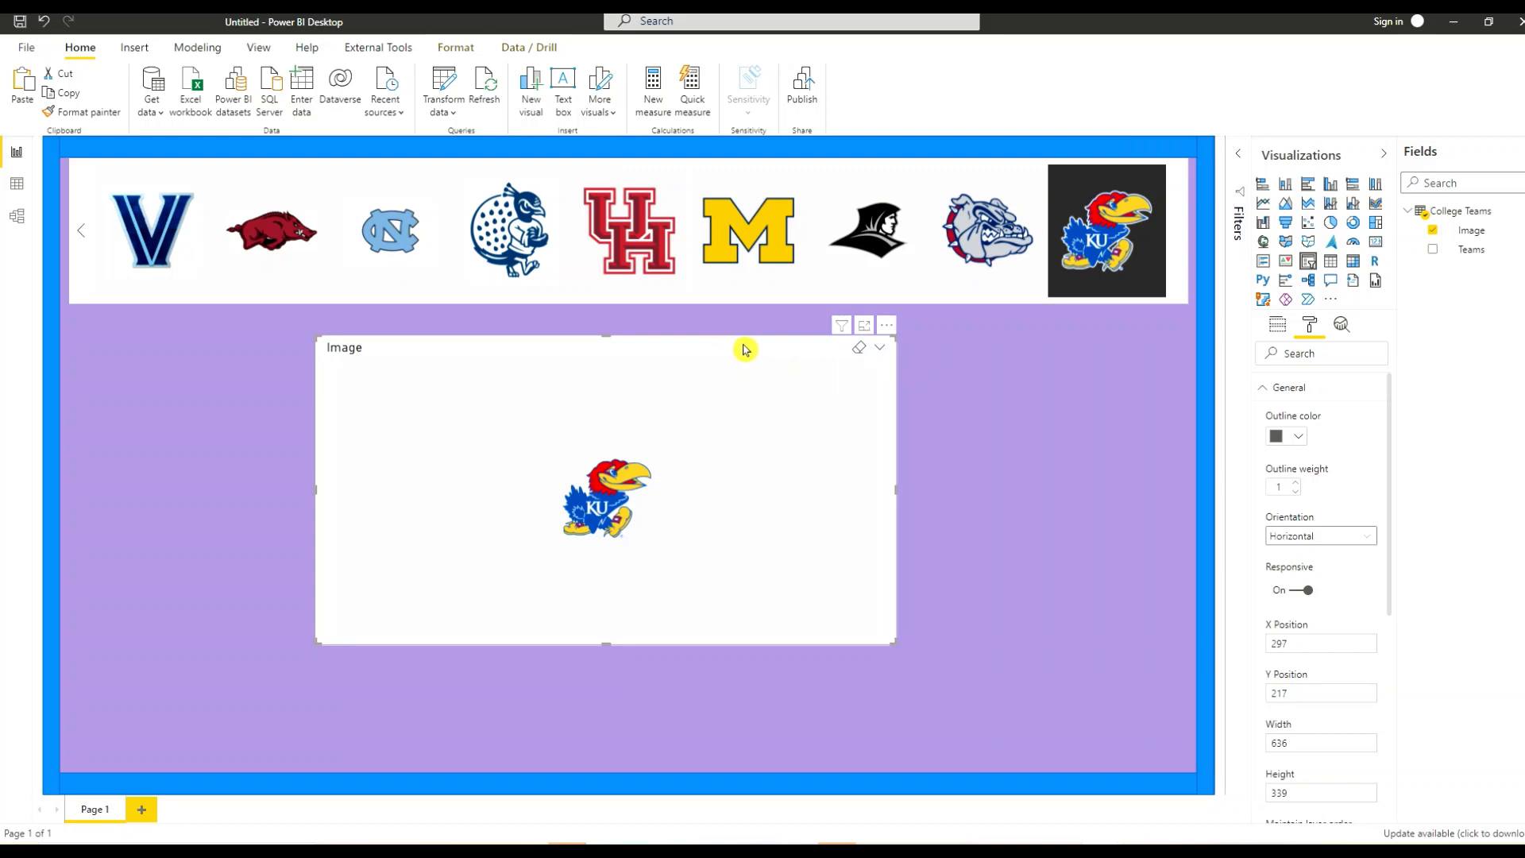
left_click(1277, 325)
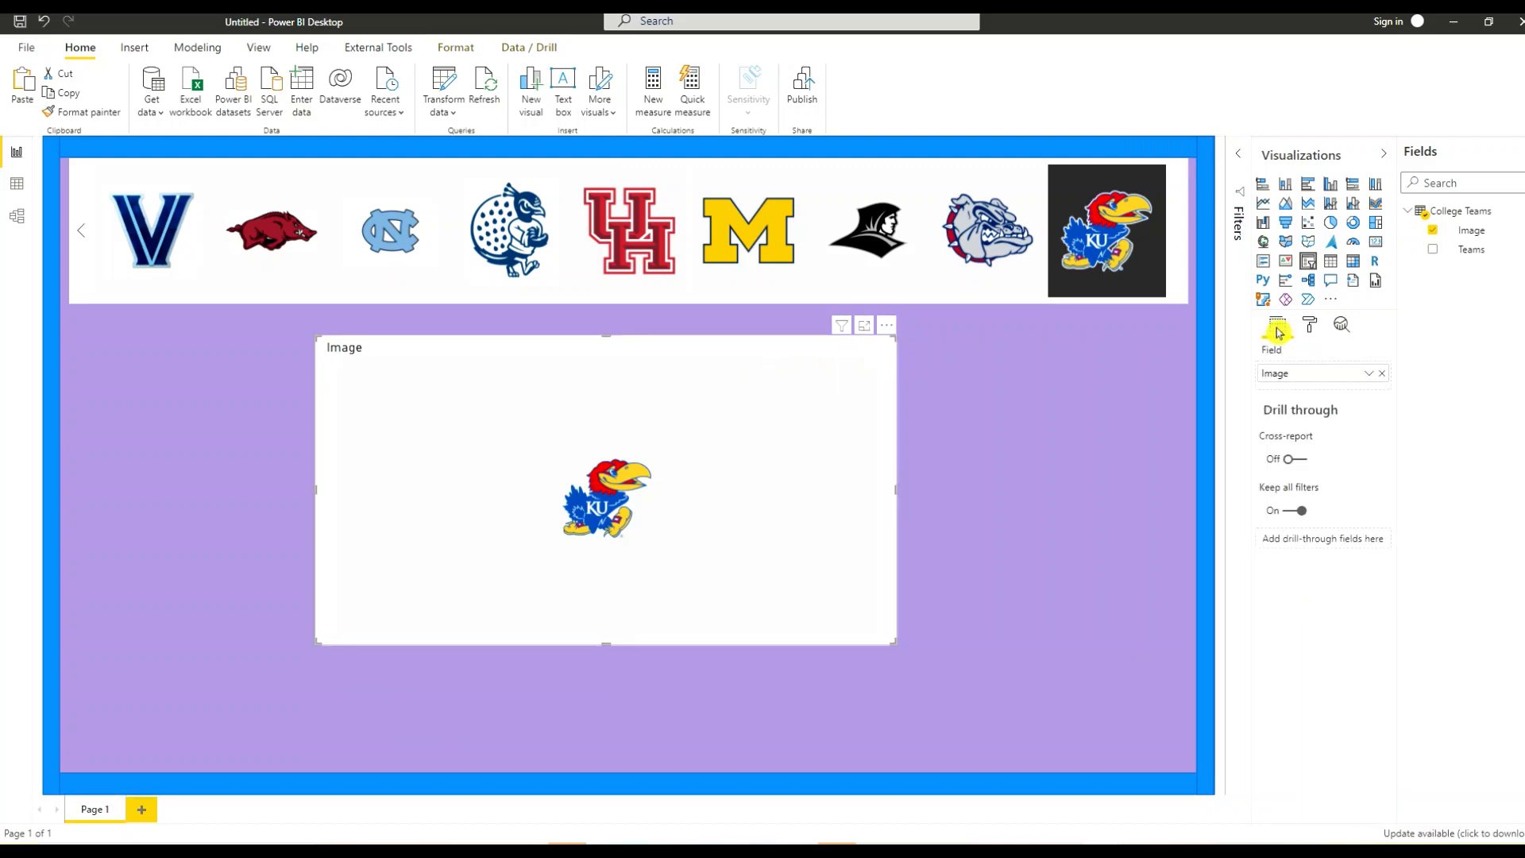
left_click(1310, 325)
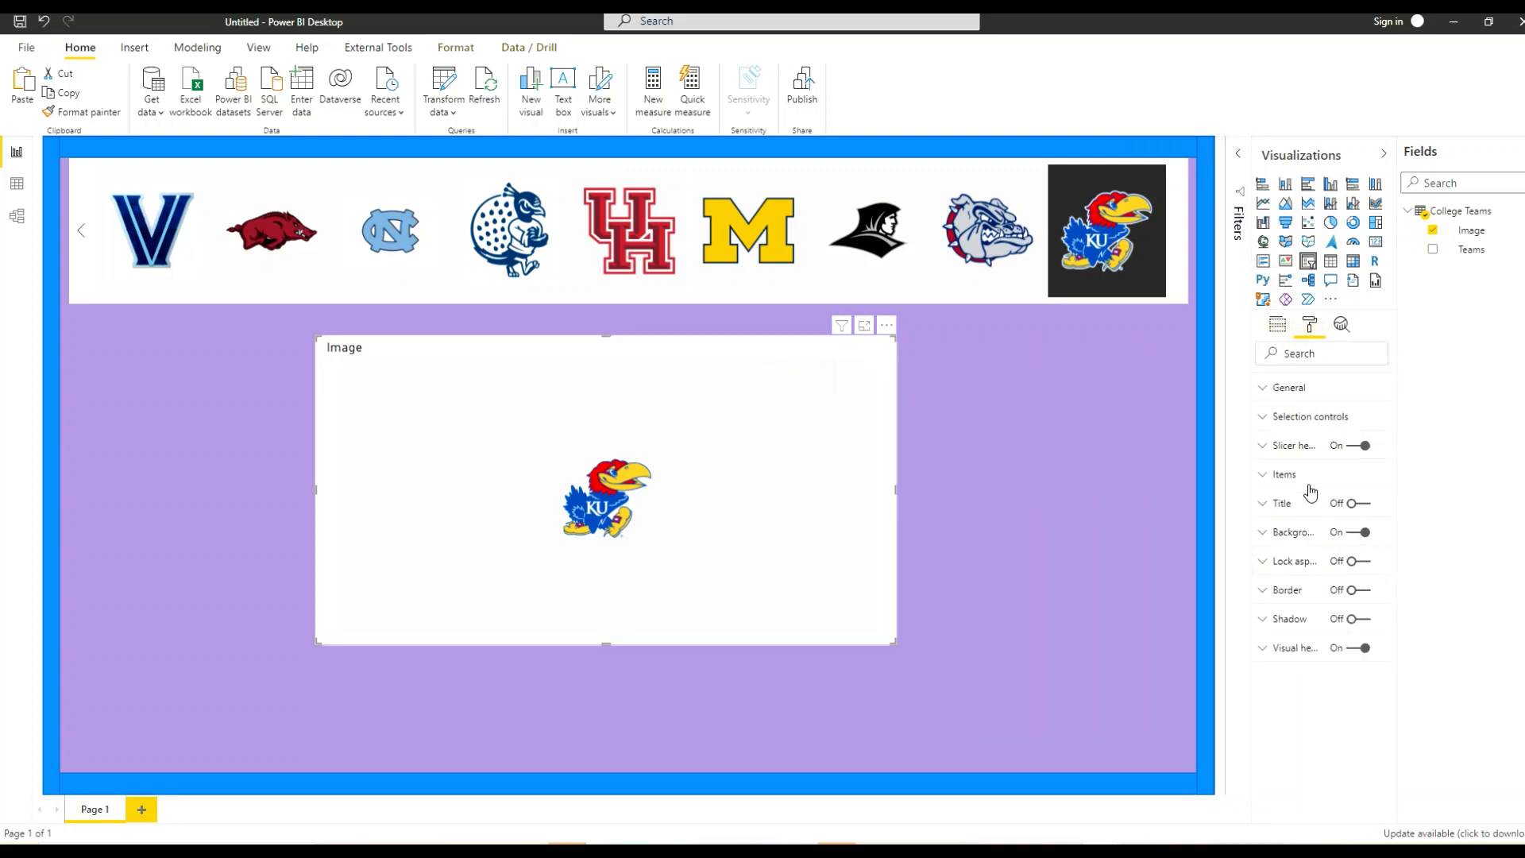
left_click(1353, 448)
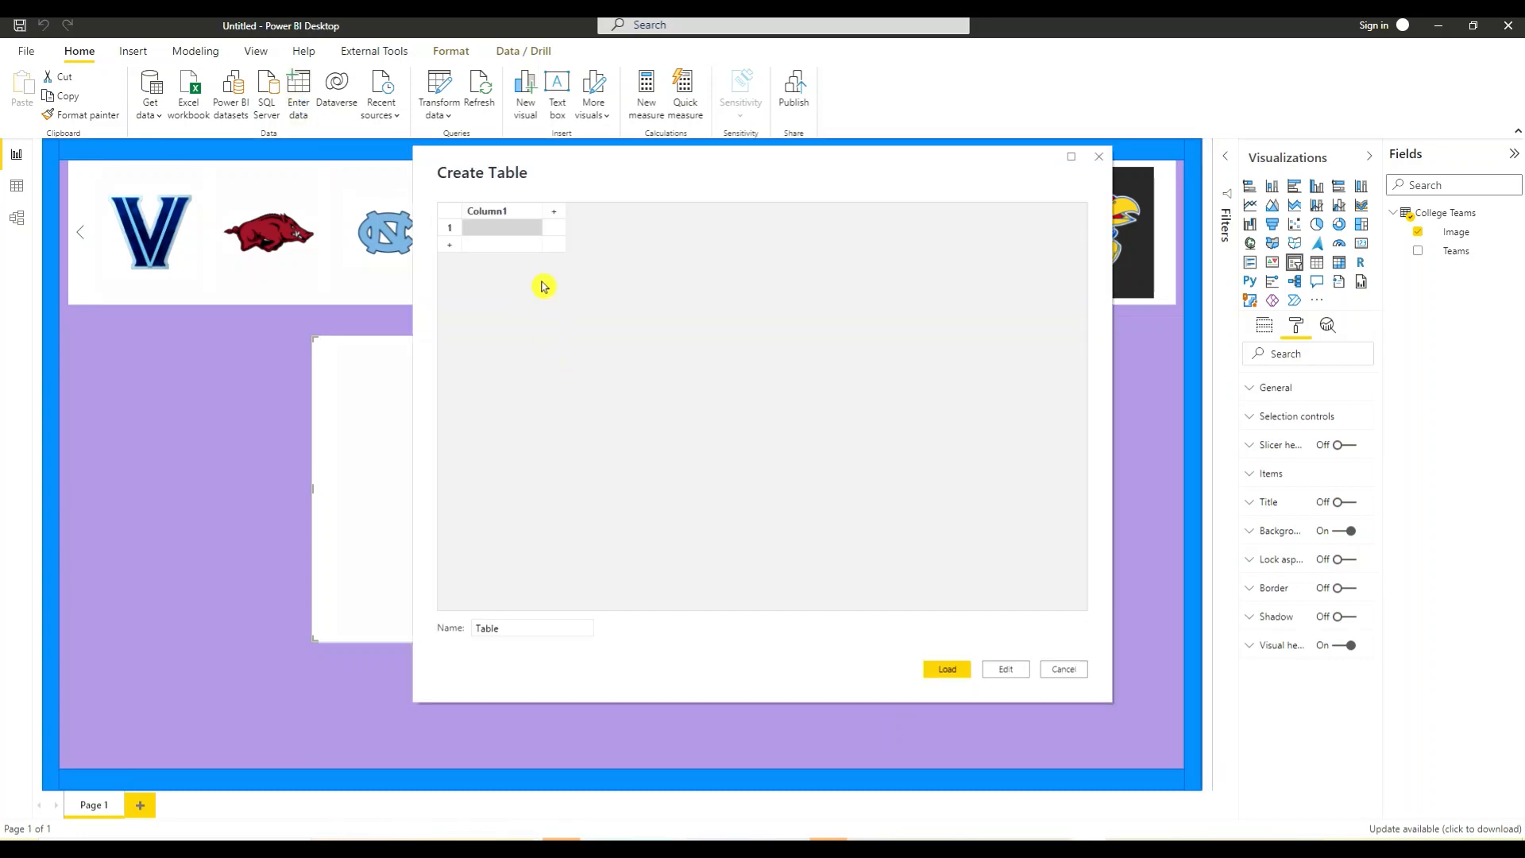
Rename the new table's first column to DAX Measures, name the table DAX Measures, and load it into the model.
left_click(492, 210)
left_click(493, 210)
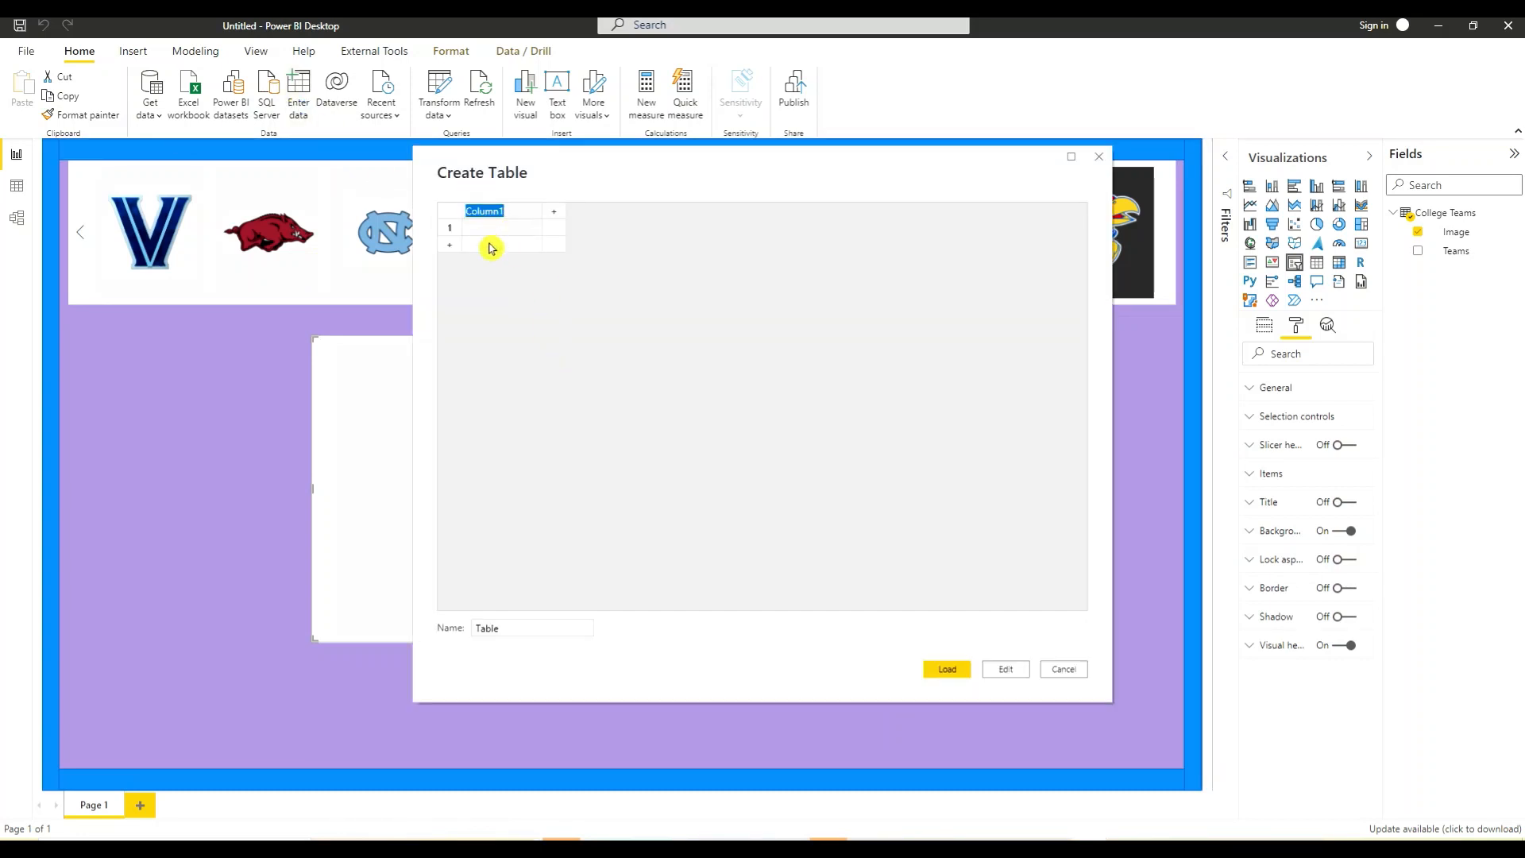
type("DAX Measures")
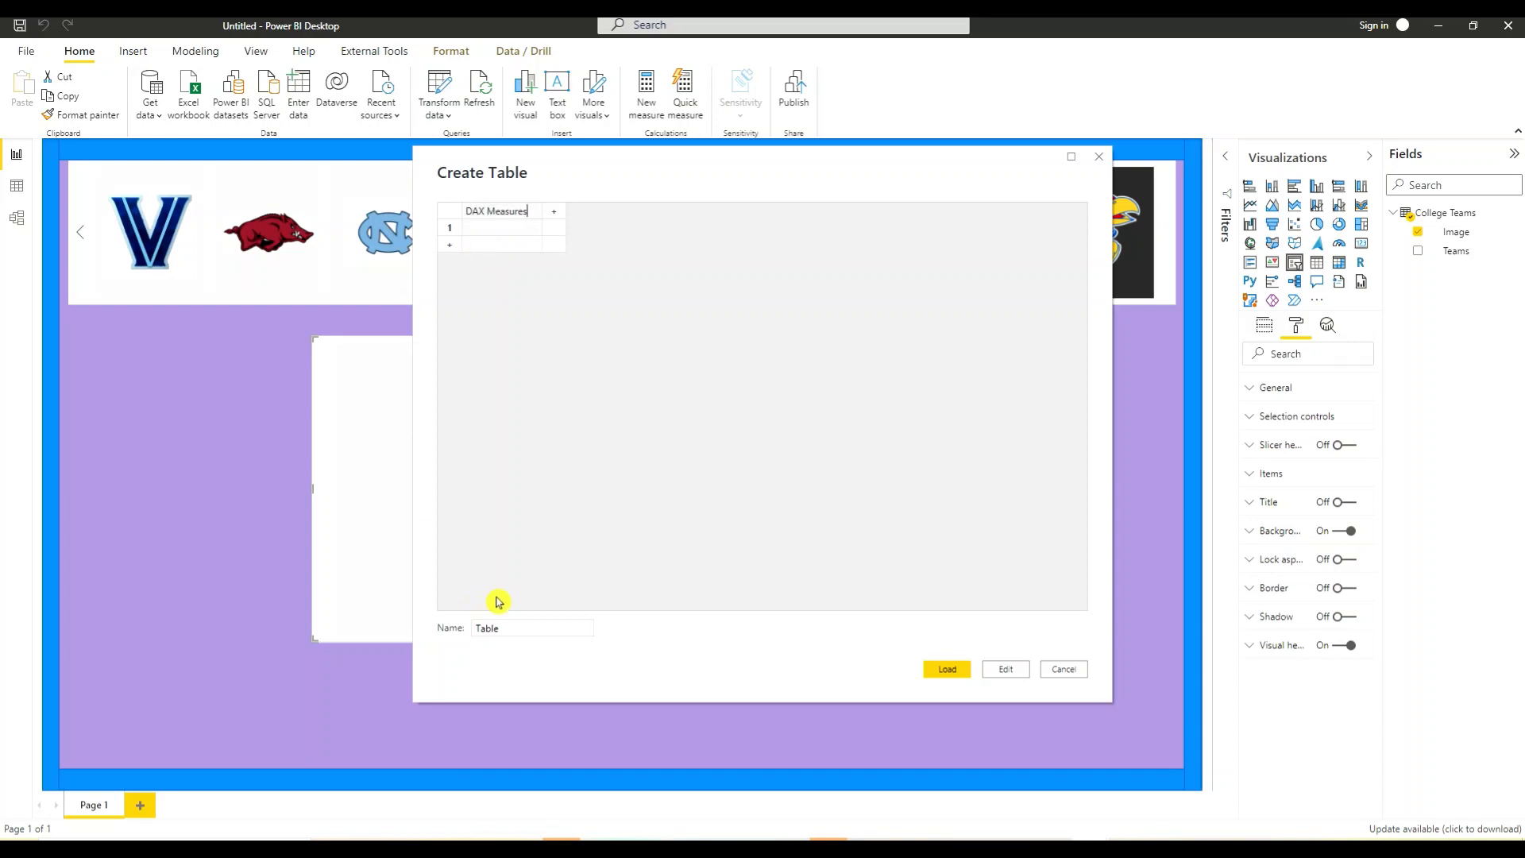
left_click_drag(509, 628, 441, 625)
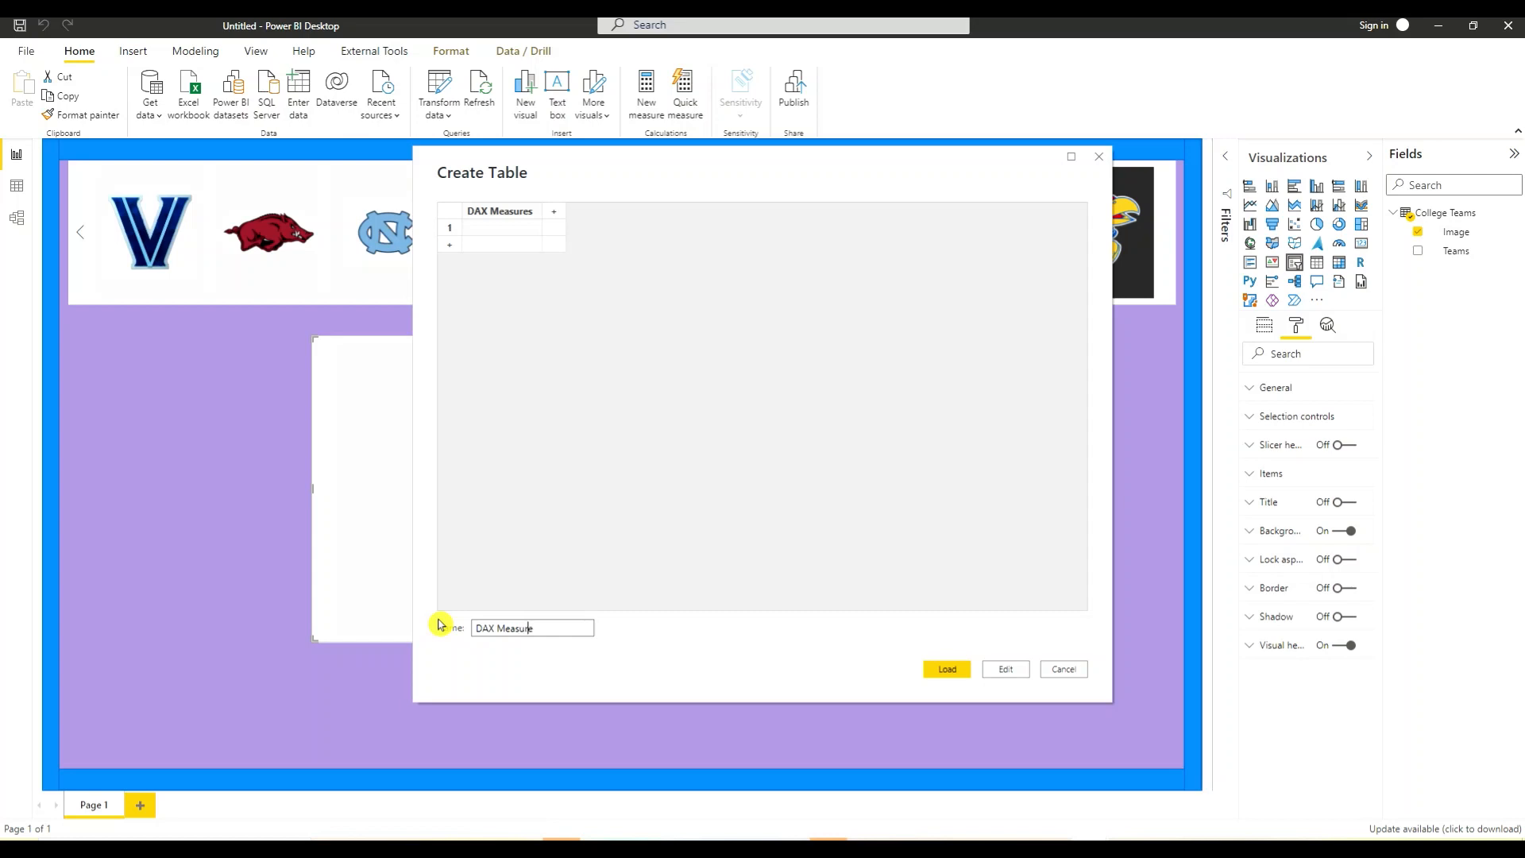
left_click(942, 670)
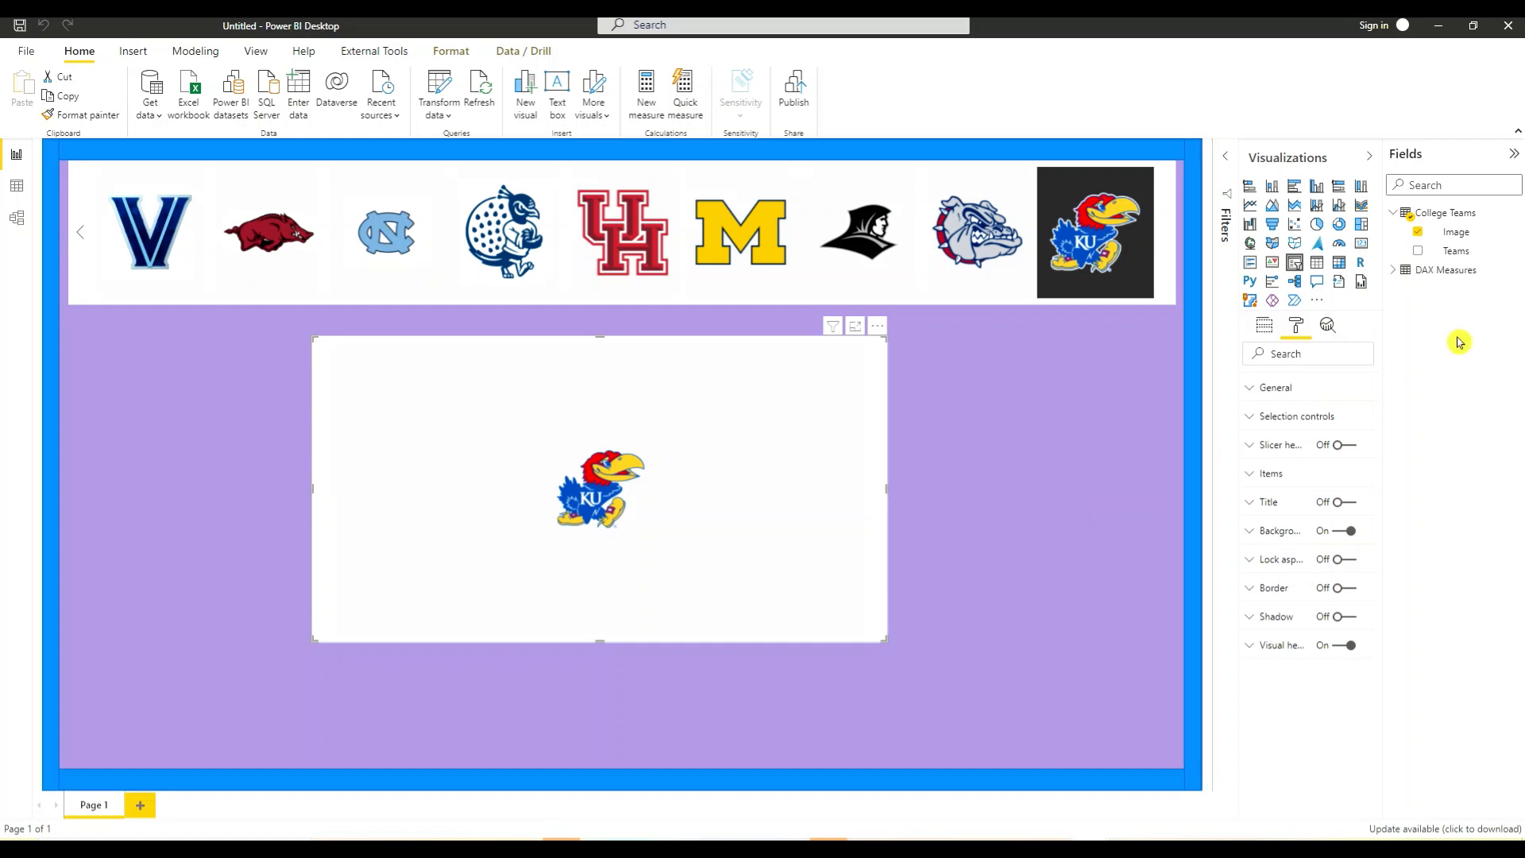
In the DAX Measures table, create the measure Selected Team = VAR selectedteam = SELECTEDVALUE('College Teams'[Teams]) Return IF(ISBLANK(selectedteam),"",selectedteam).
left_click(1394, 271)
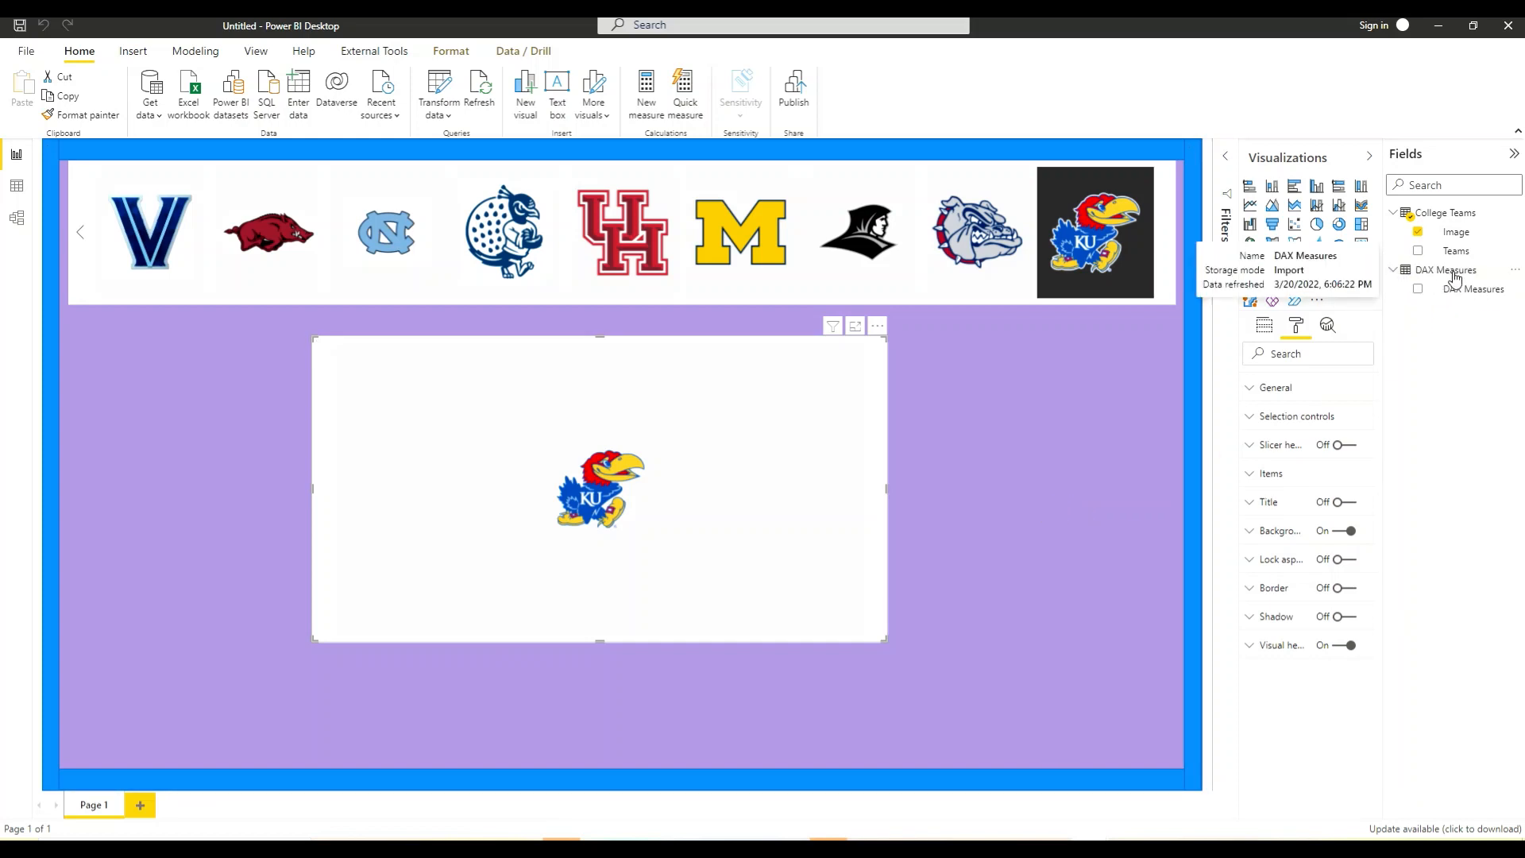
left_click(1437, 271)
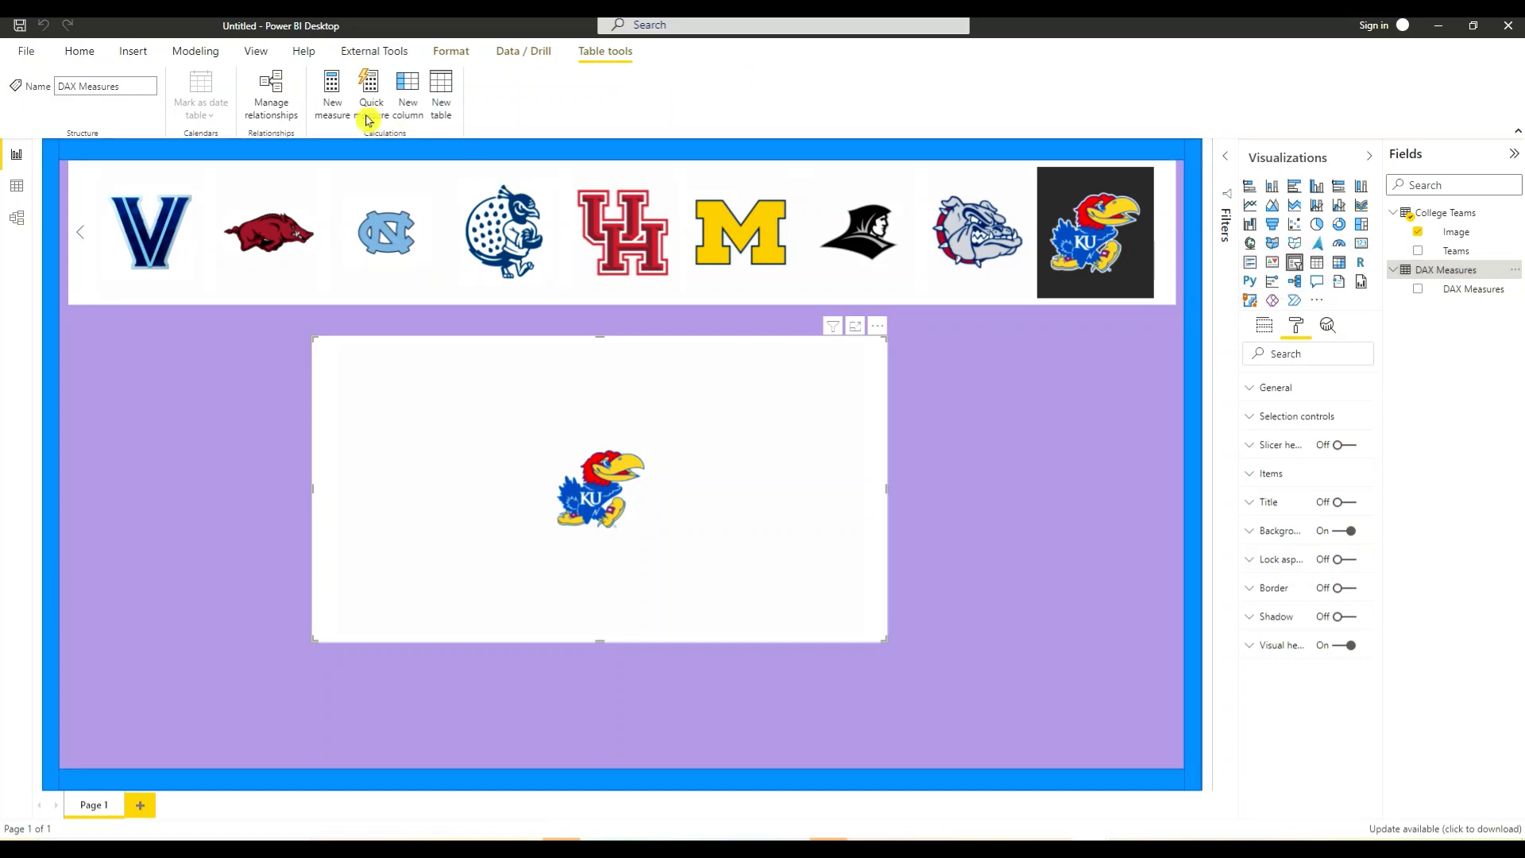
left_click(332, 100)
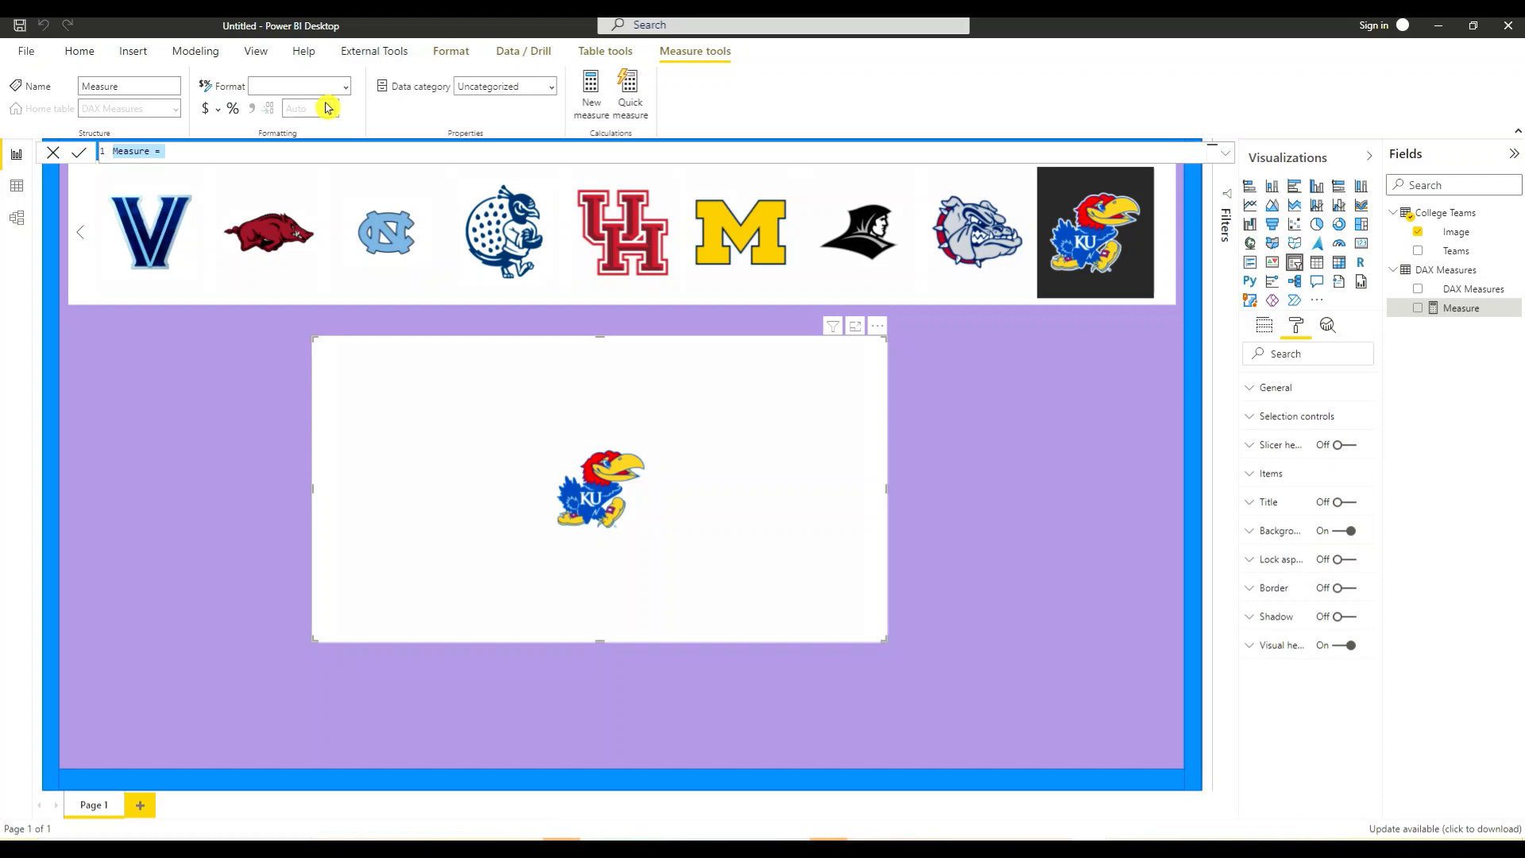
type("Selected Team = VAR selectedteam = SELECTEDVALUE('College Teams'[Teams]) Return IF(ISBLANK(selectedteam),\"\",selectedteam)")
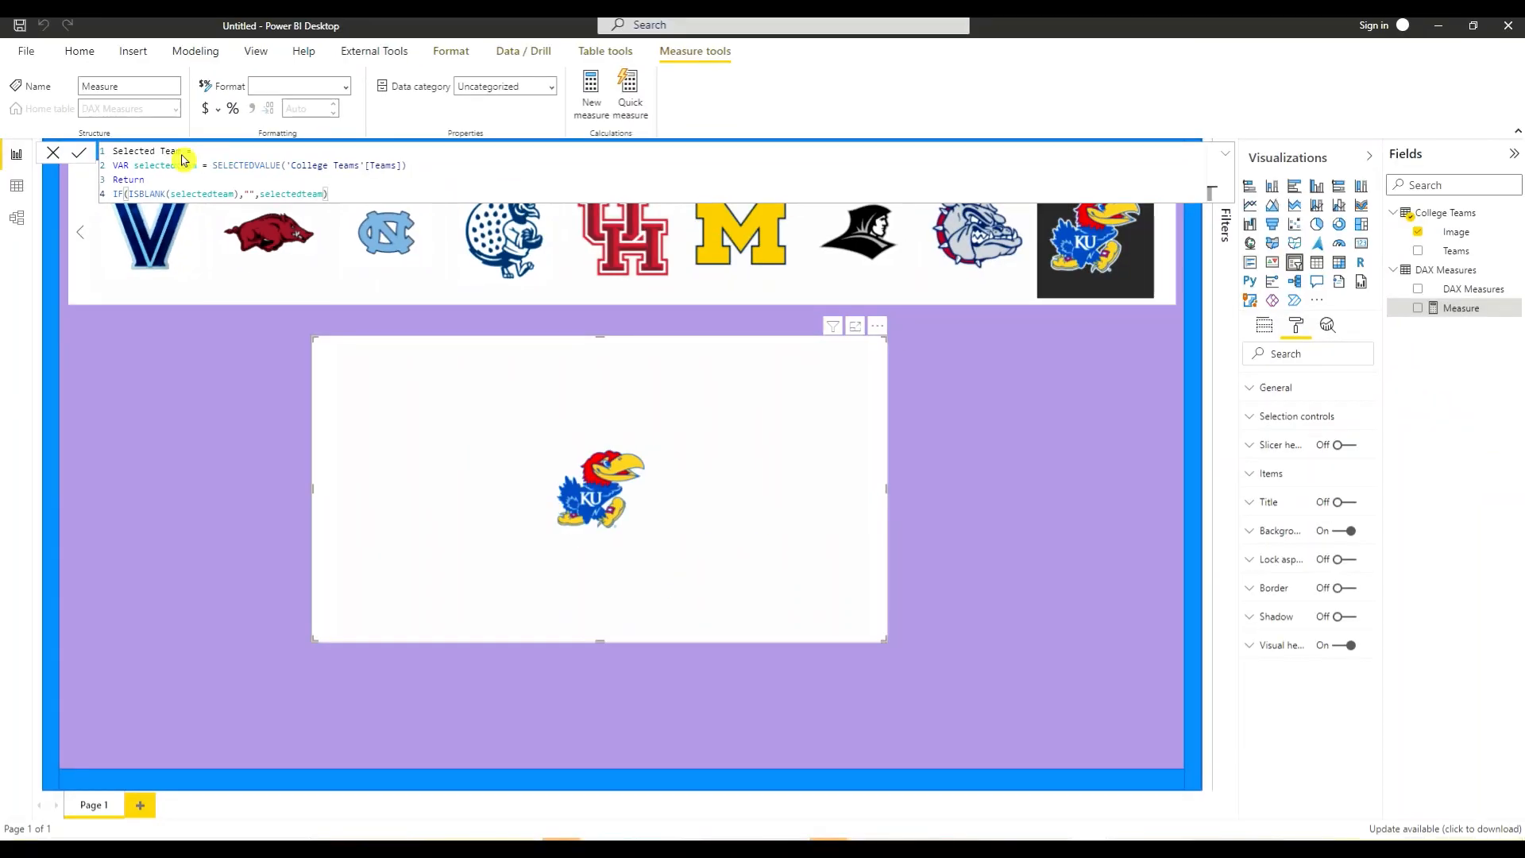
left_click(75, 157)
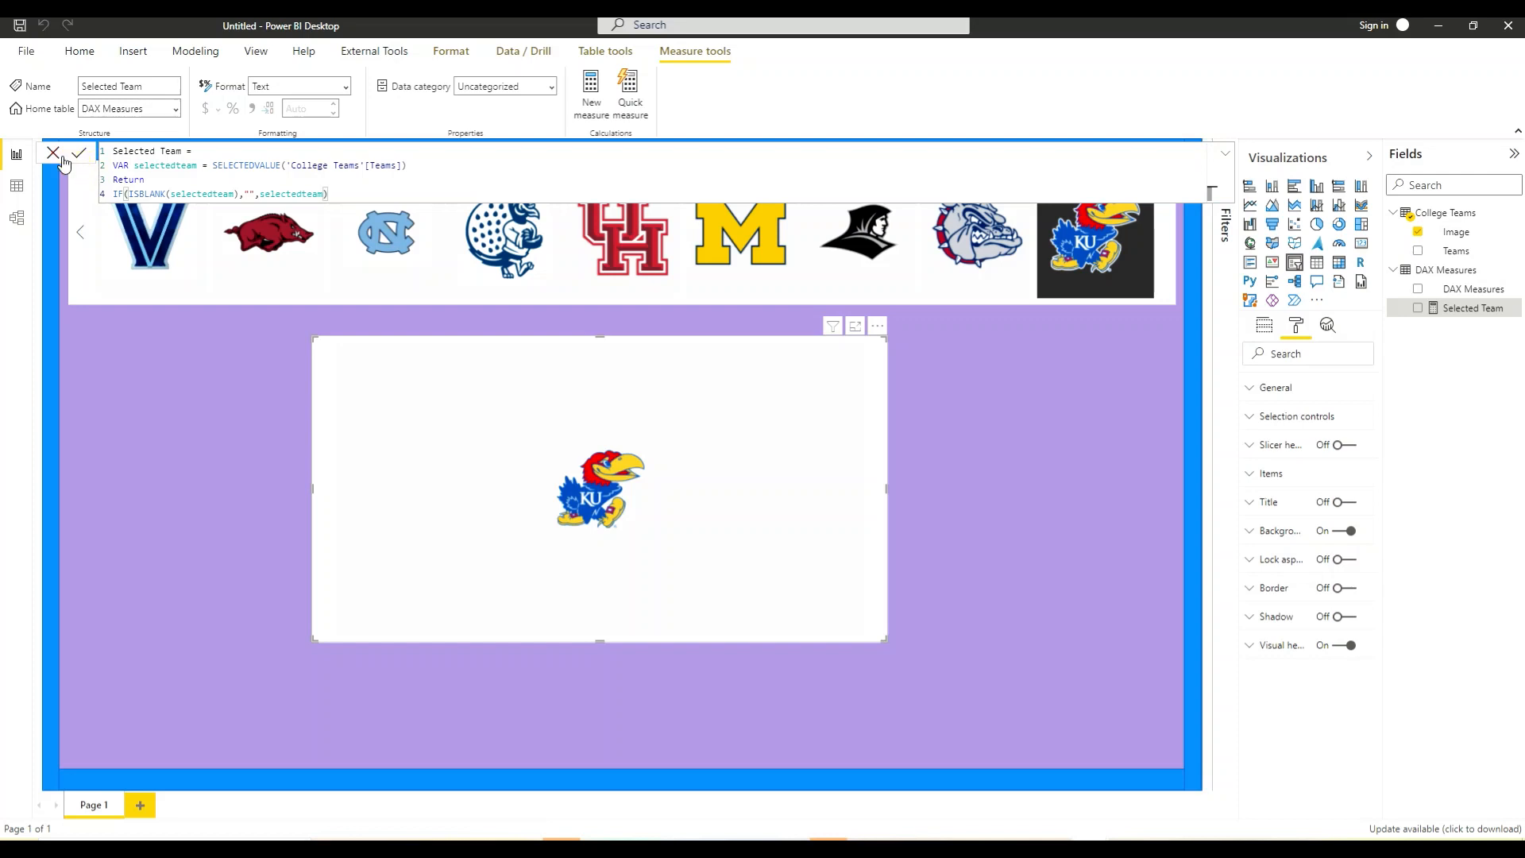
left_click(54, 157)
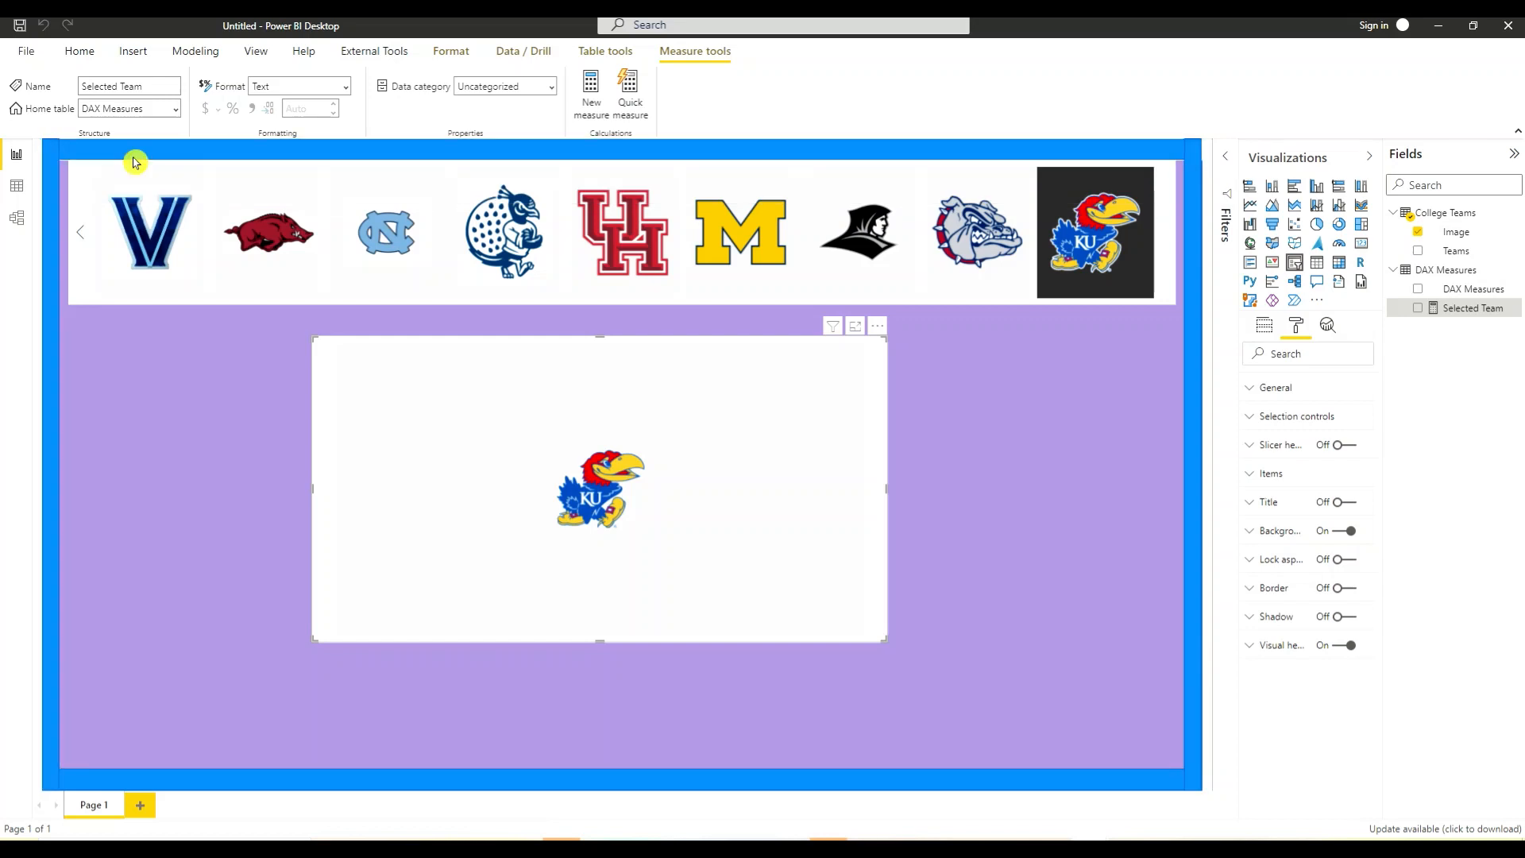
Delete the placeholder DAX Measures column from the DAX Measures table.
left_click(1473, 290)
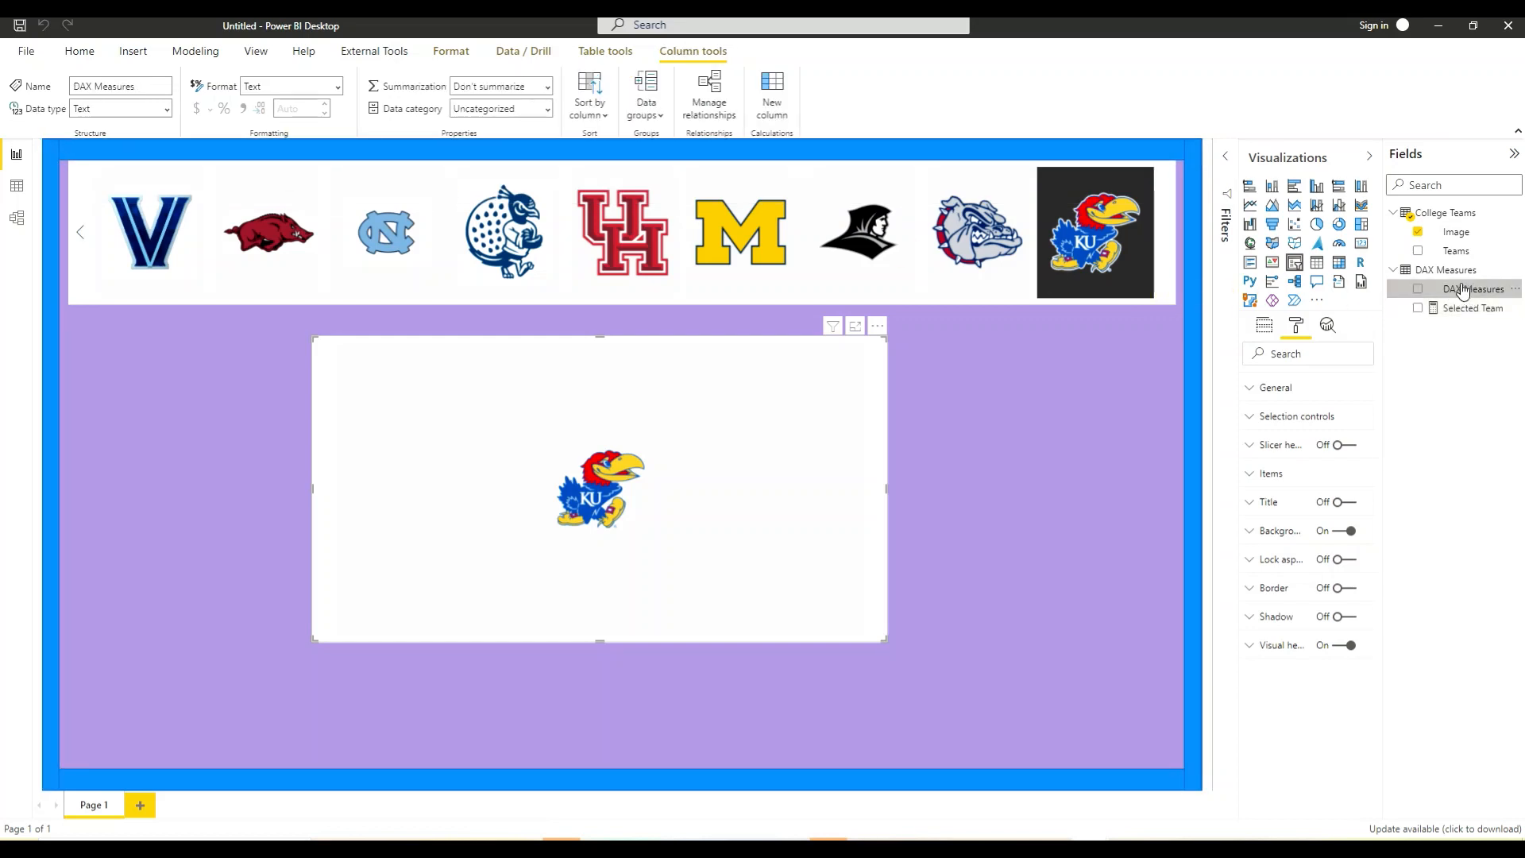
right_click(1474, 291)
left_click(1362, 411)
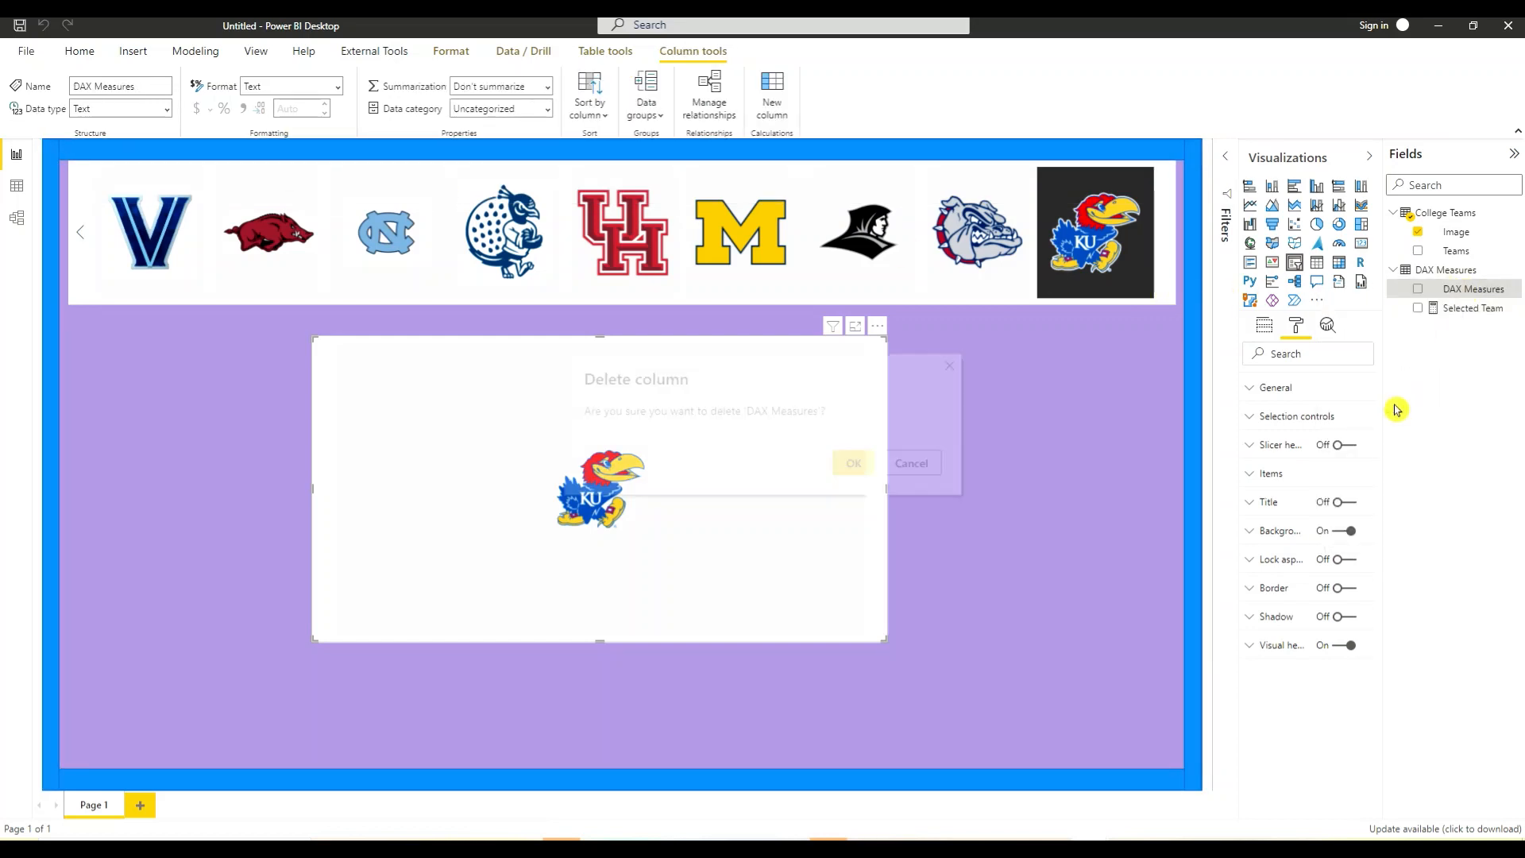
left_click(851, 460)
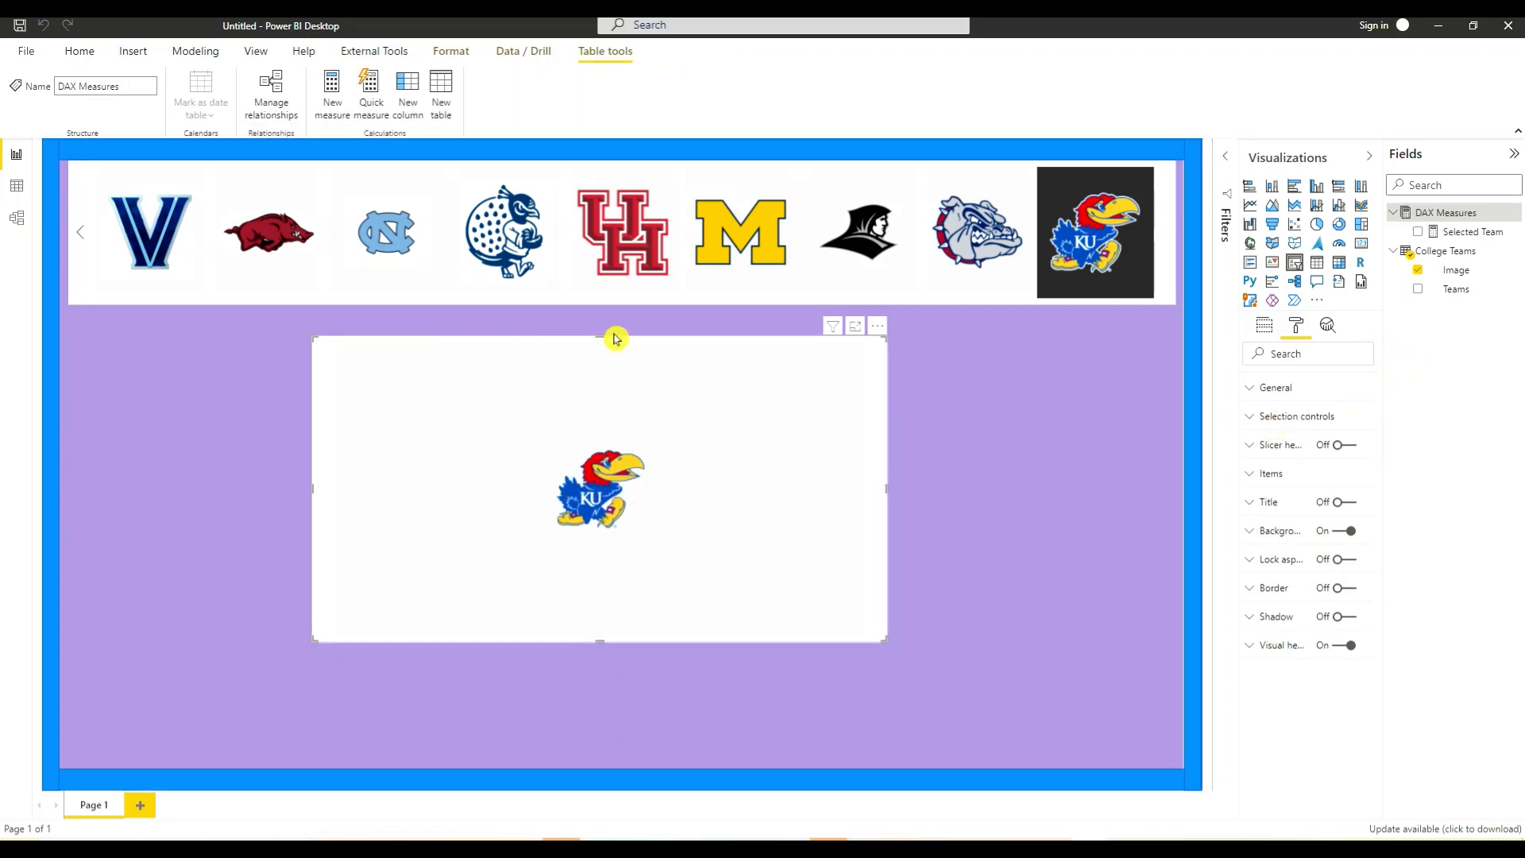
left_click(1361, 246)
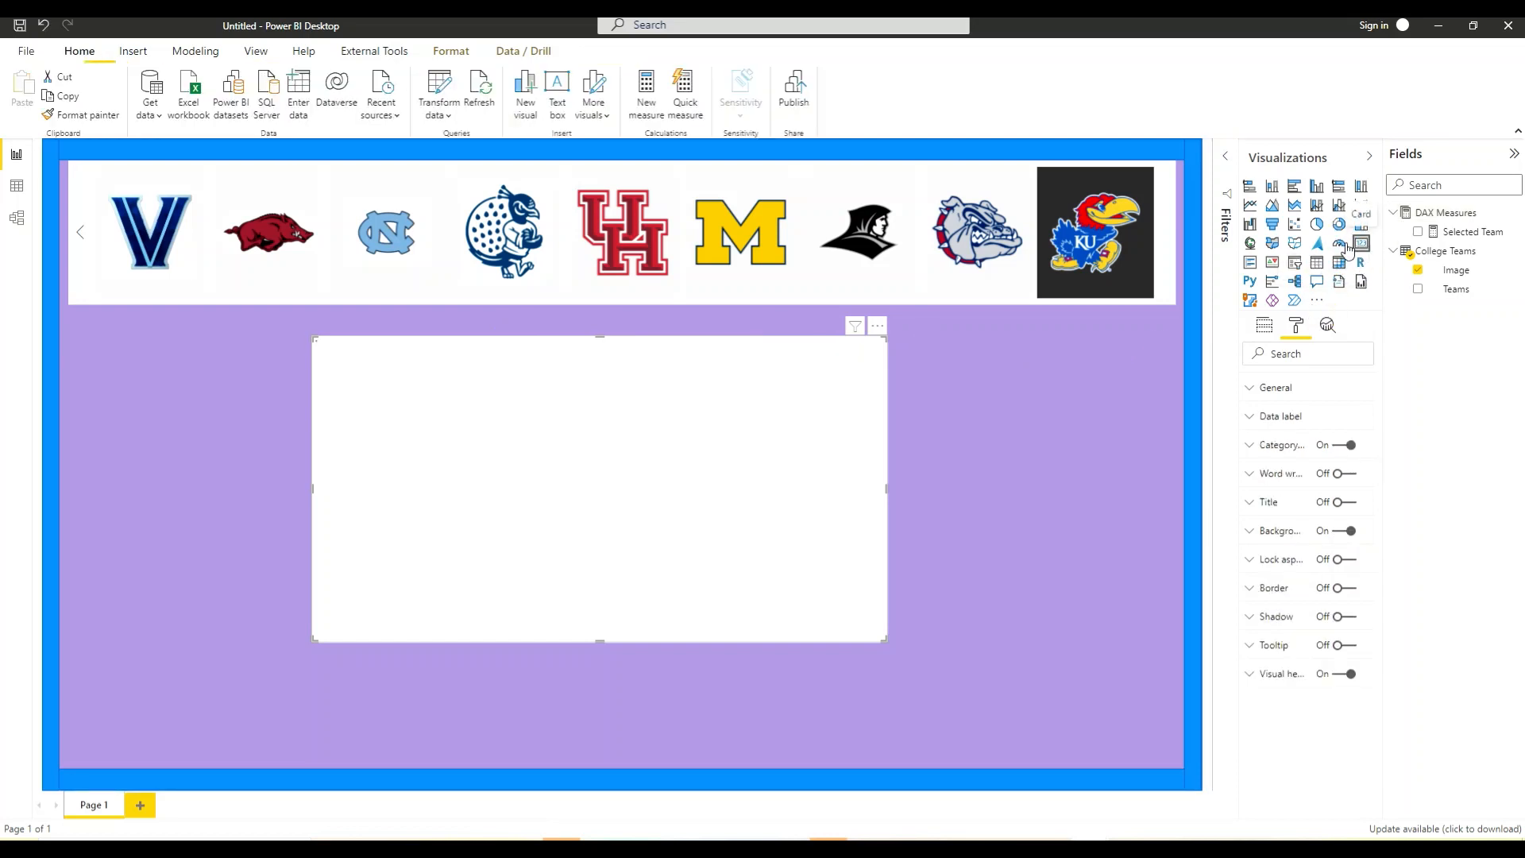
left_click(43, 25)
left_click(971, 443)
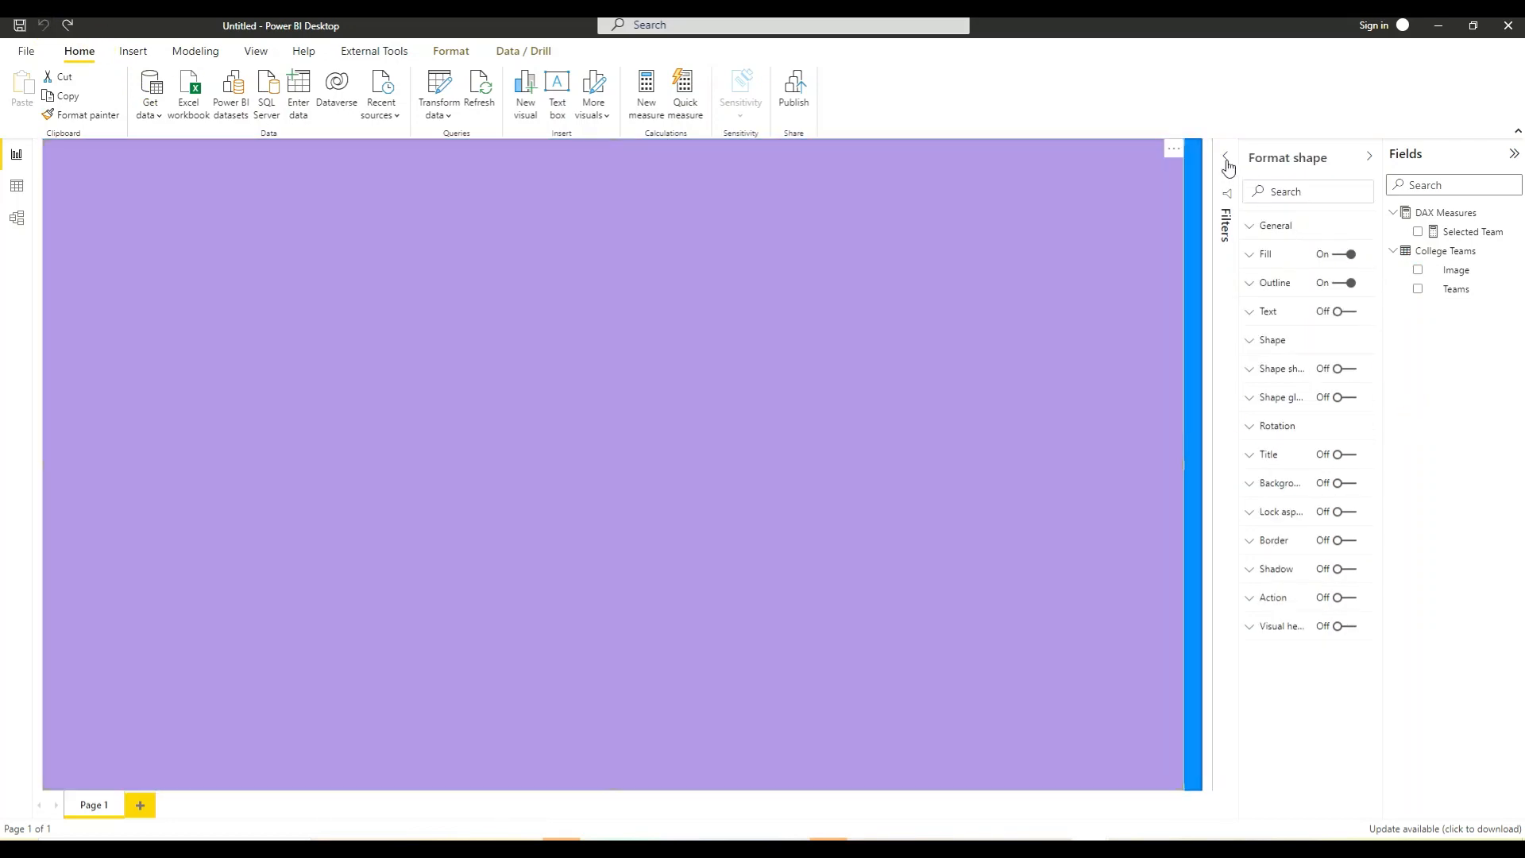
left_click(1194, 213)
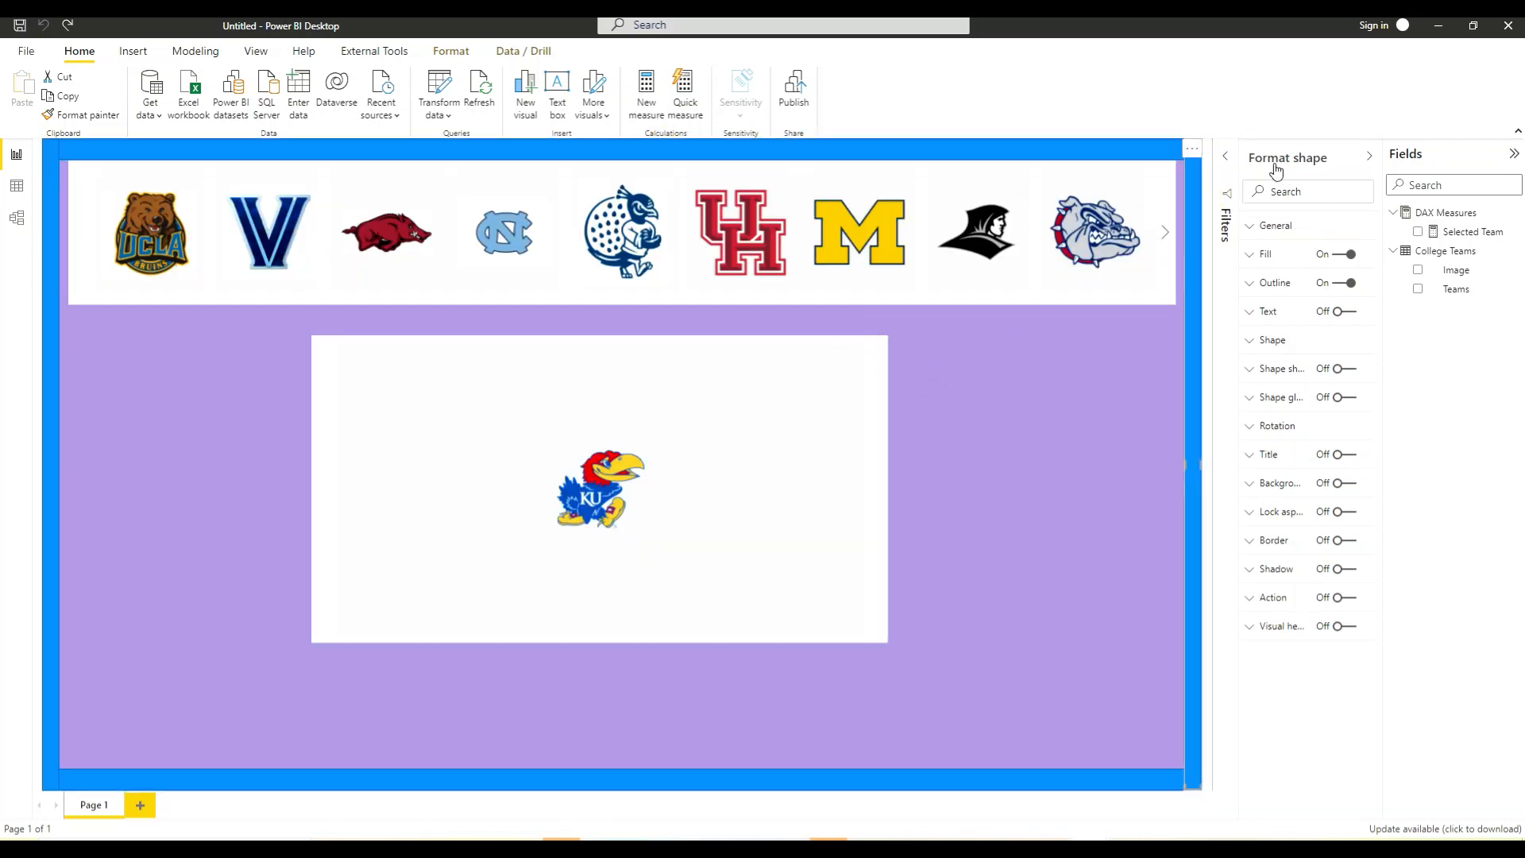
left_click(92, 773)
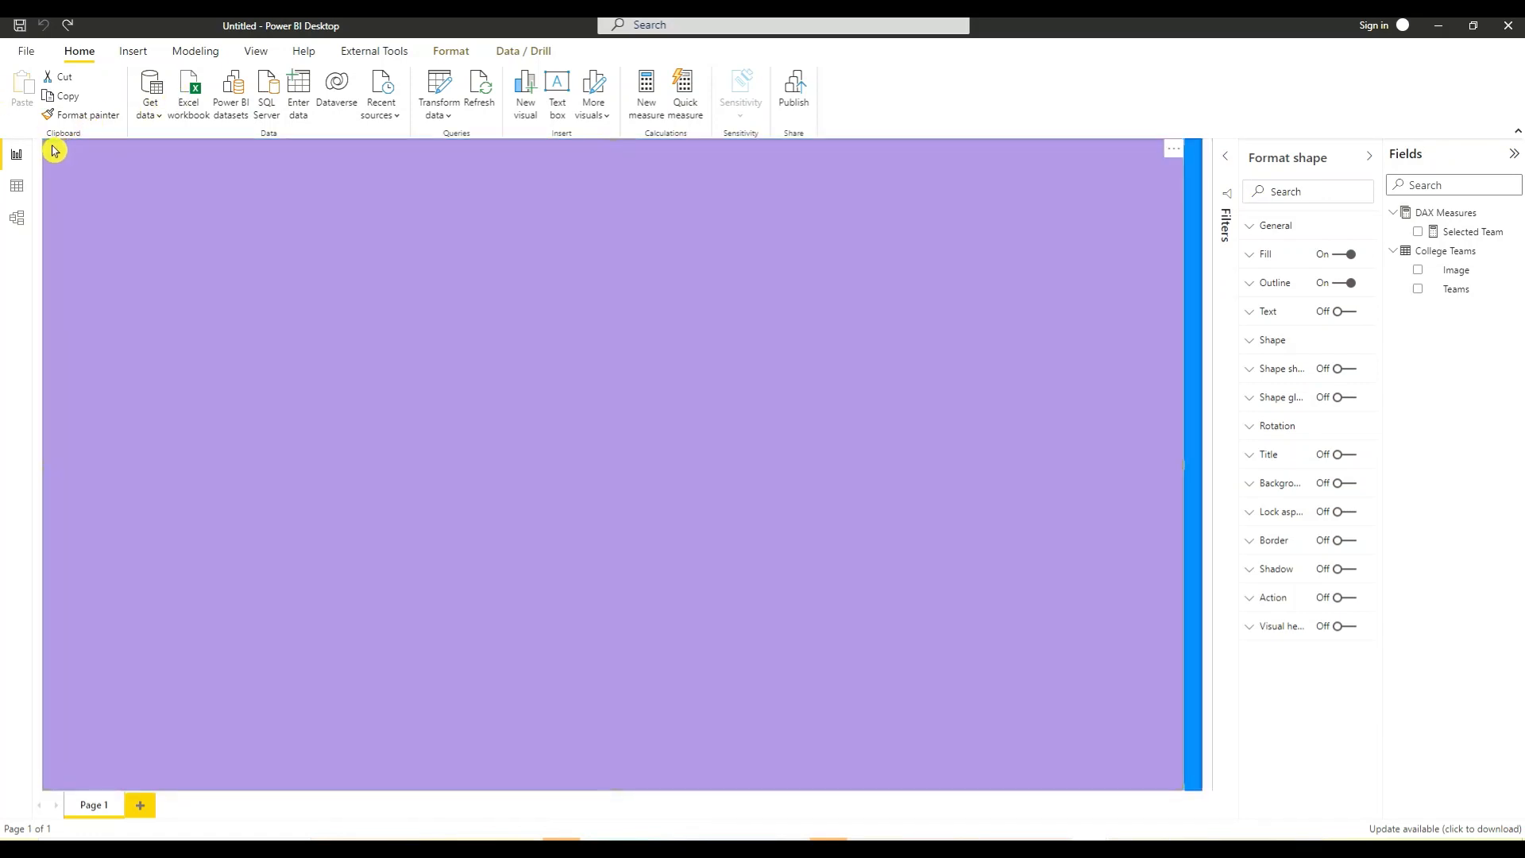
With no visual selected, add a card showing the Selected Team measure and turn off its category label.
left_click(43, 150)
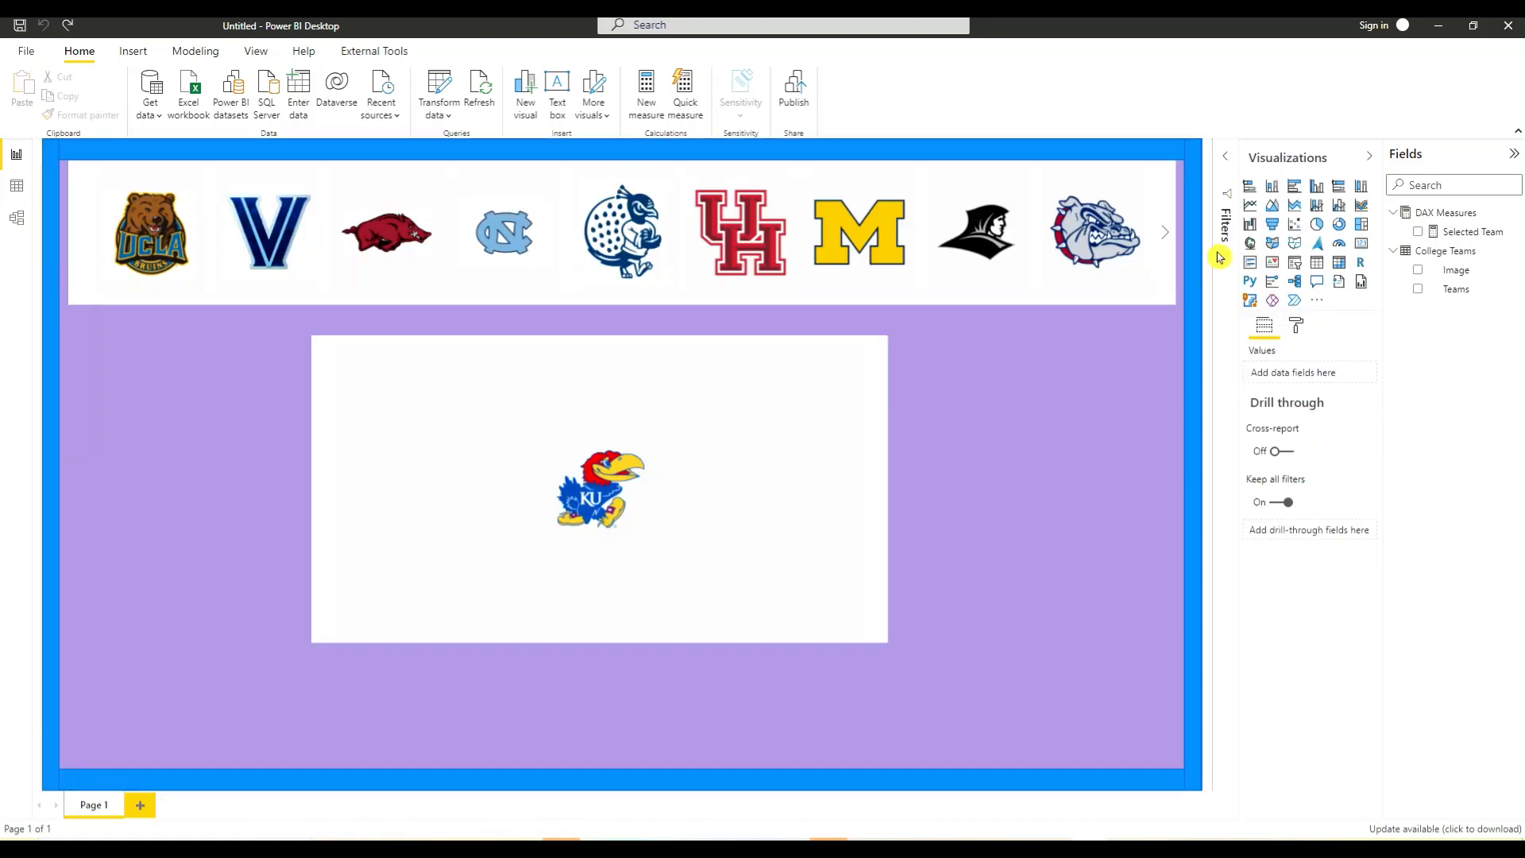
left_click(1361, 248)
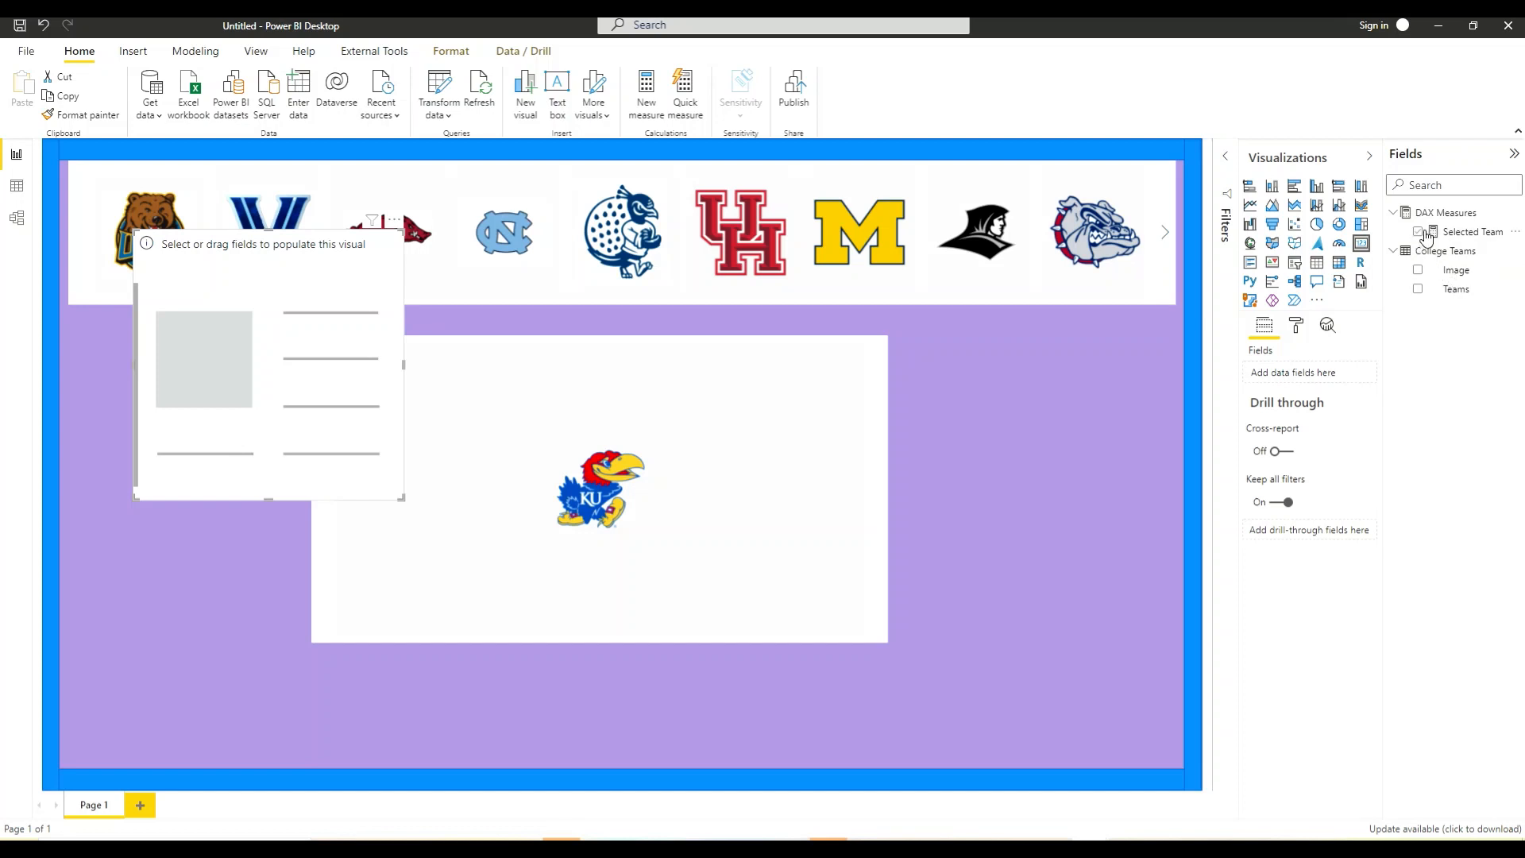
left_click_drag(1433, 224, 1312, 370)
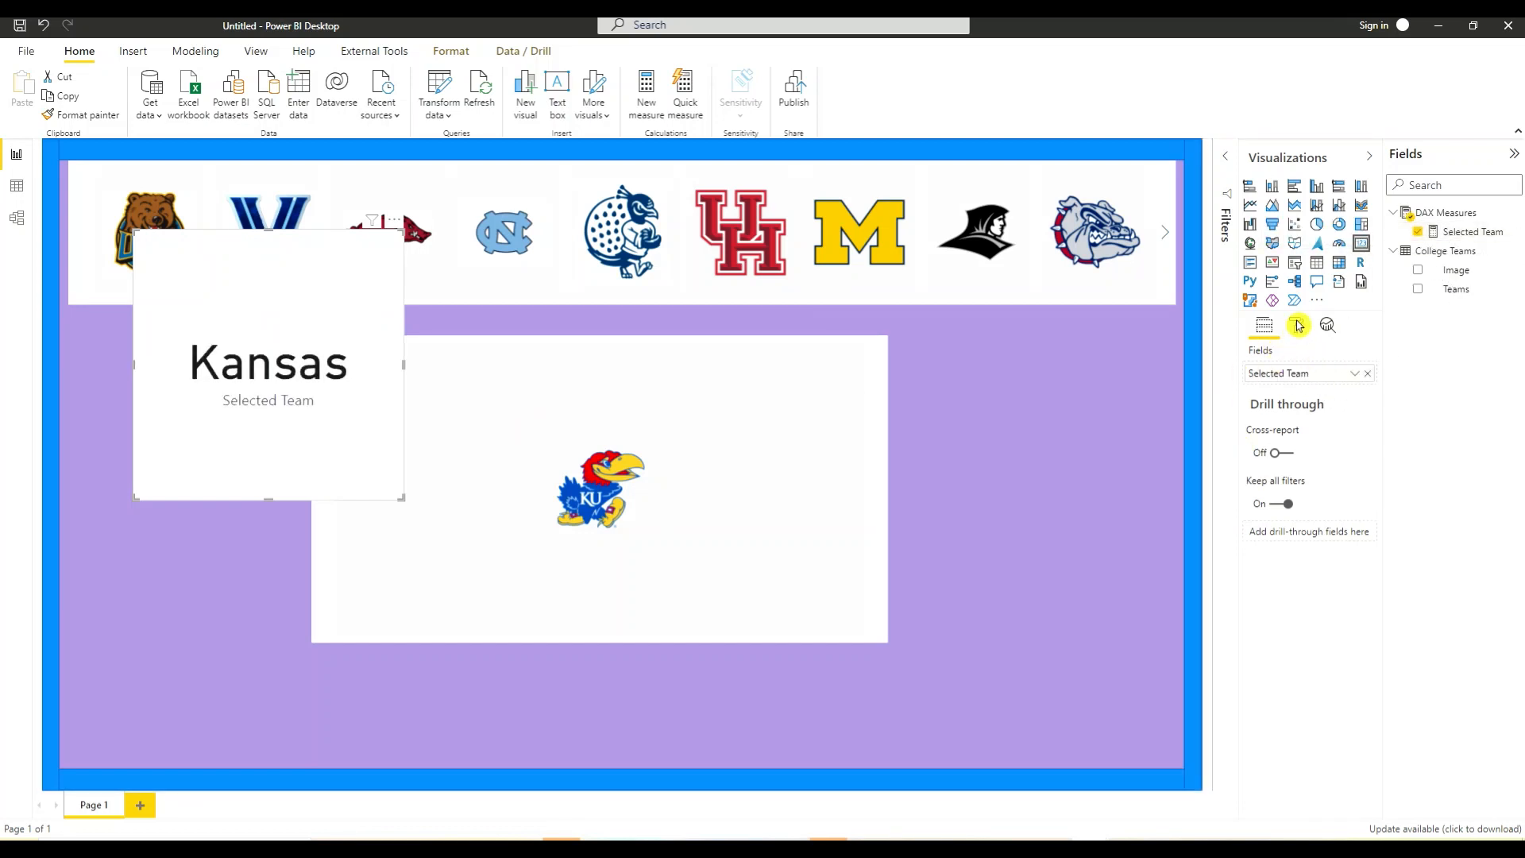
left_click(1296, 325)
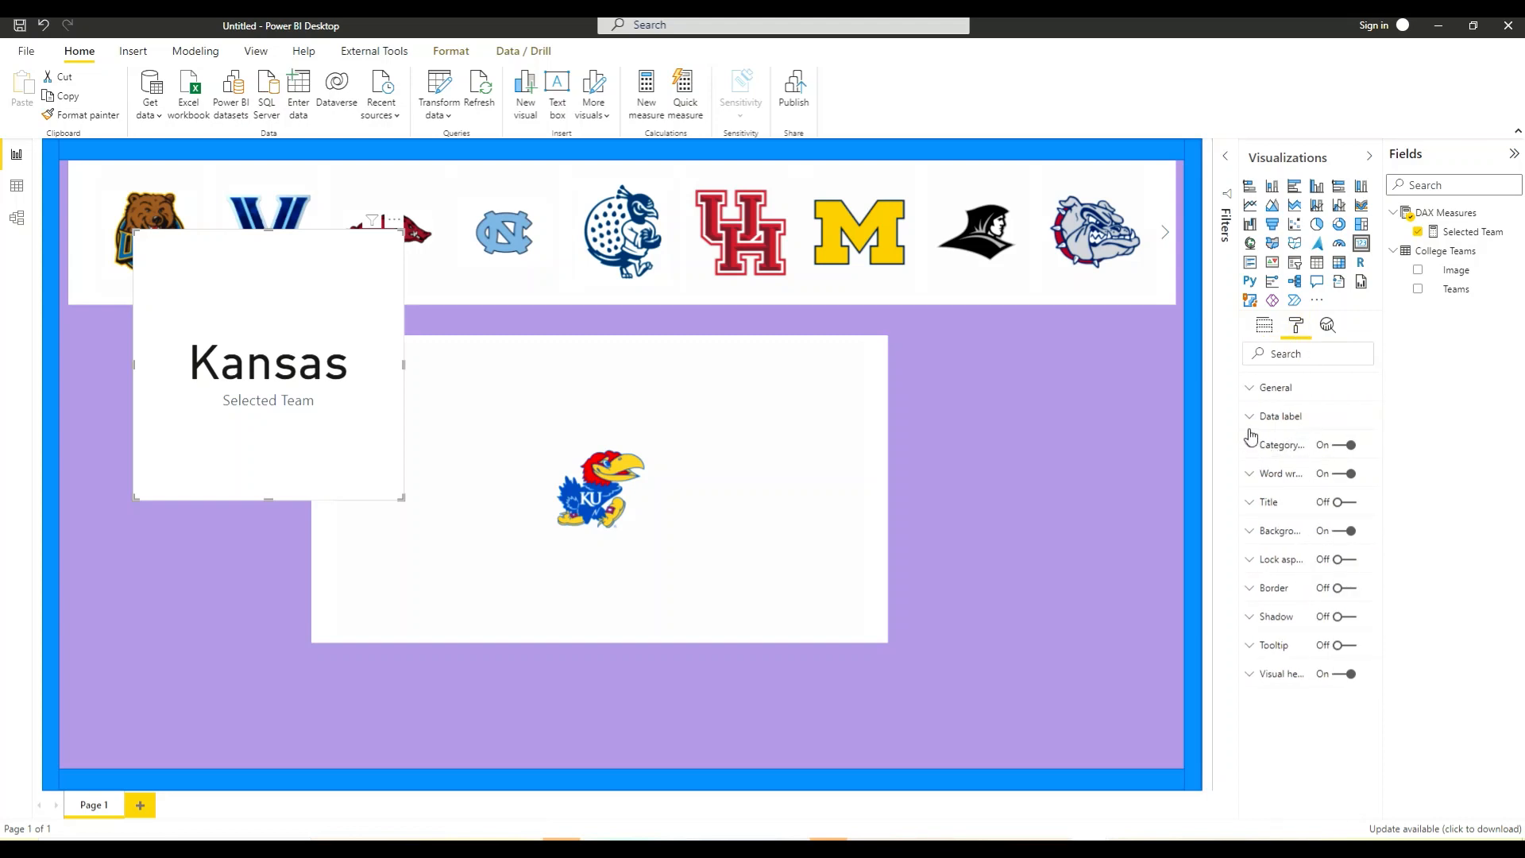
left_click(1337, 449)
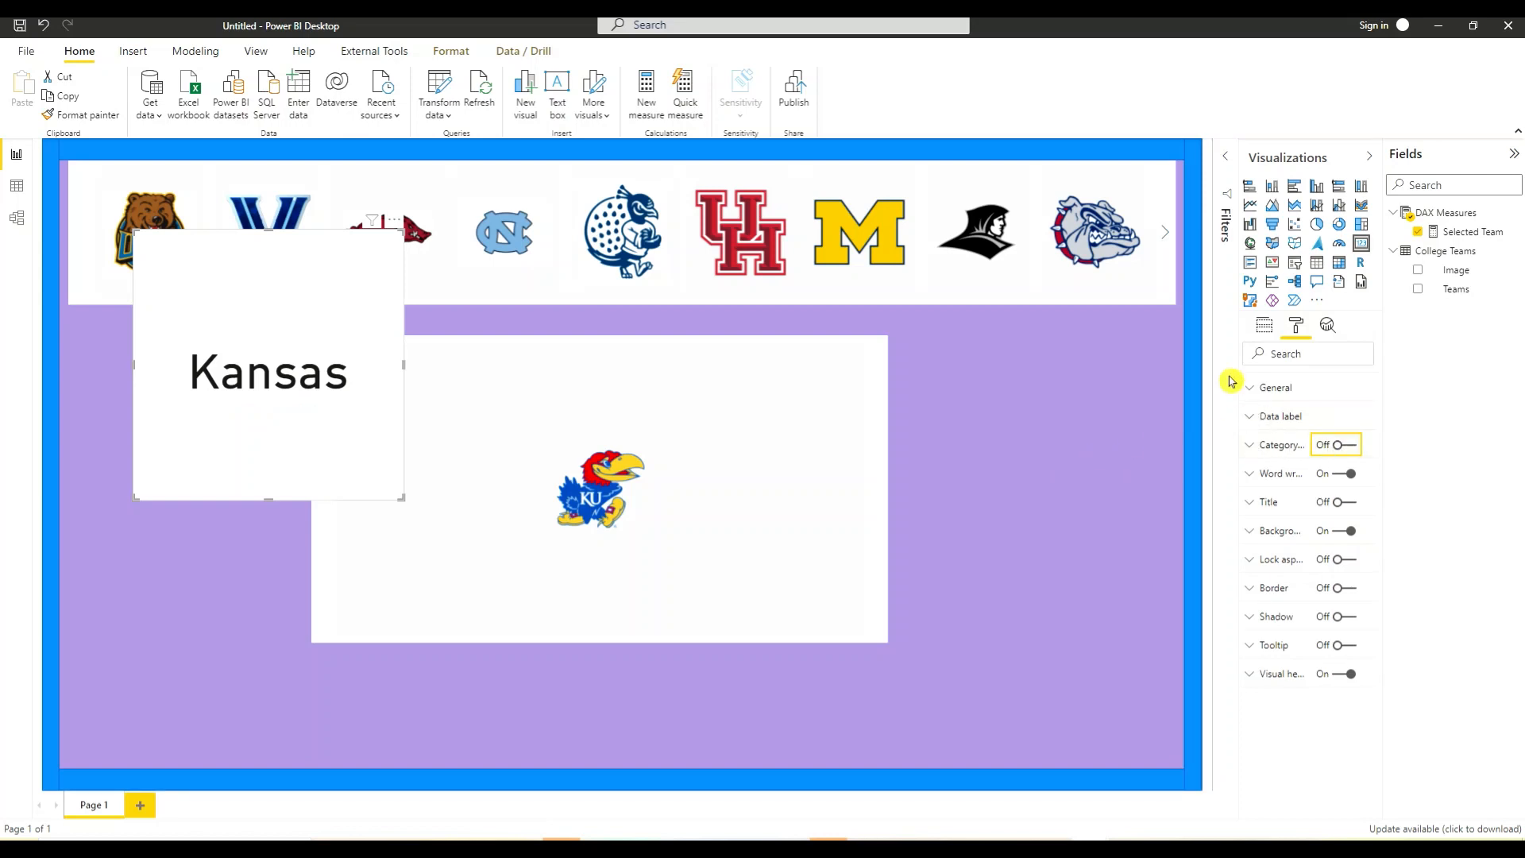
left_click(1263, 327)
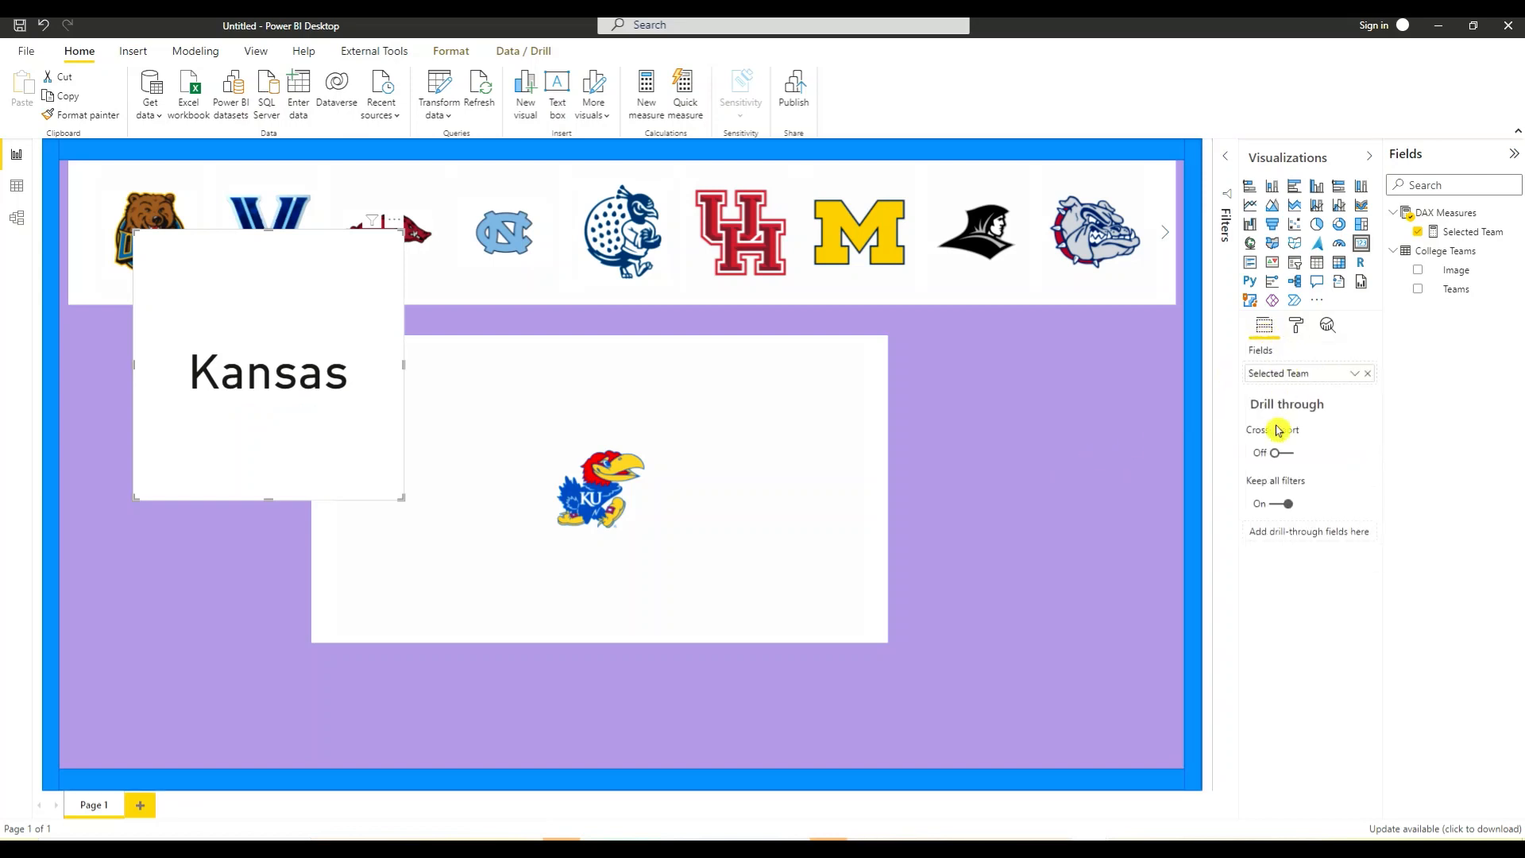
Set the Selected Team card's data label text size to 25 pt and shrink the card into a short strip just below the logo slicer.
left_click(1298, 327)
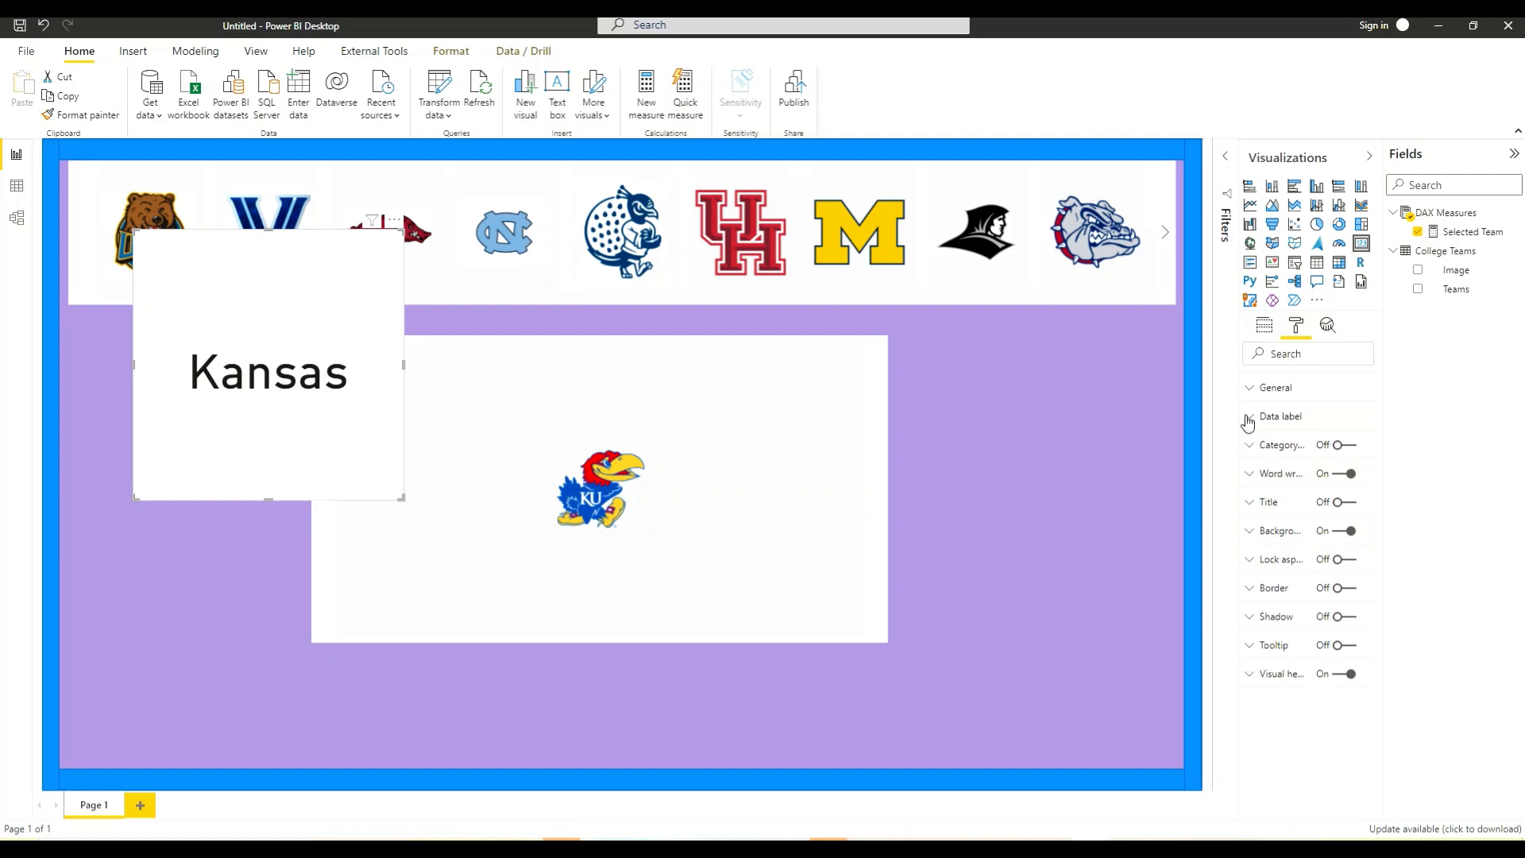
left_click(1248, 421)
left_click_drag(1271, 612, 1215, 617)
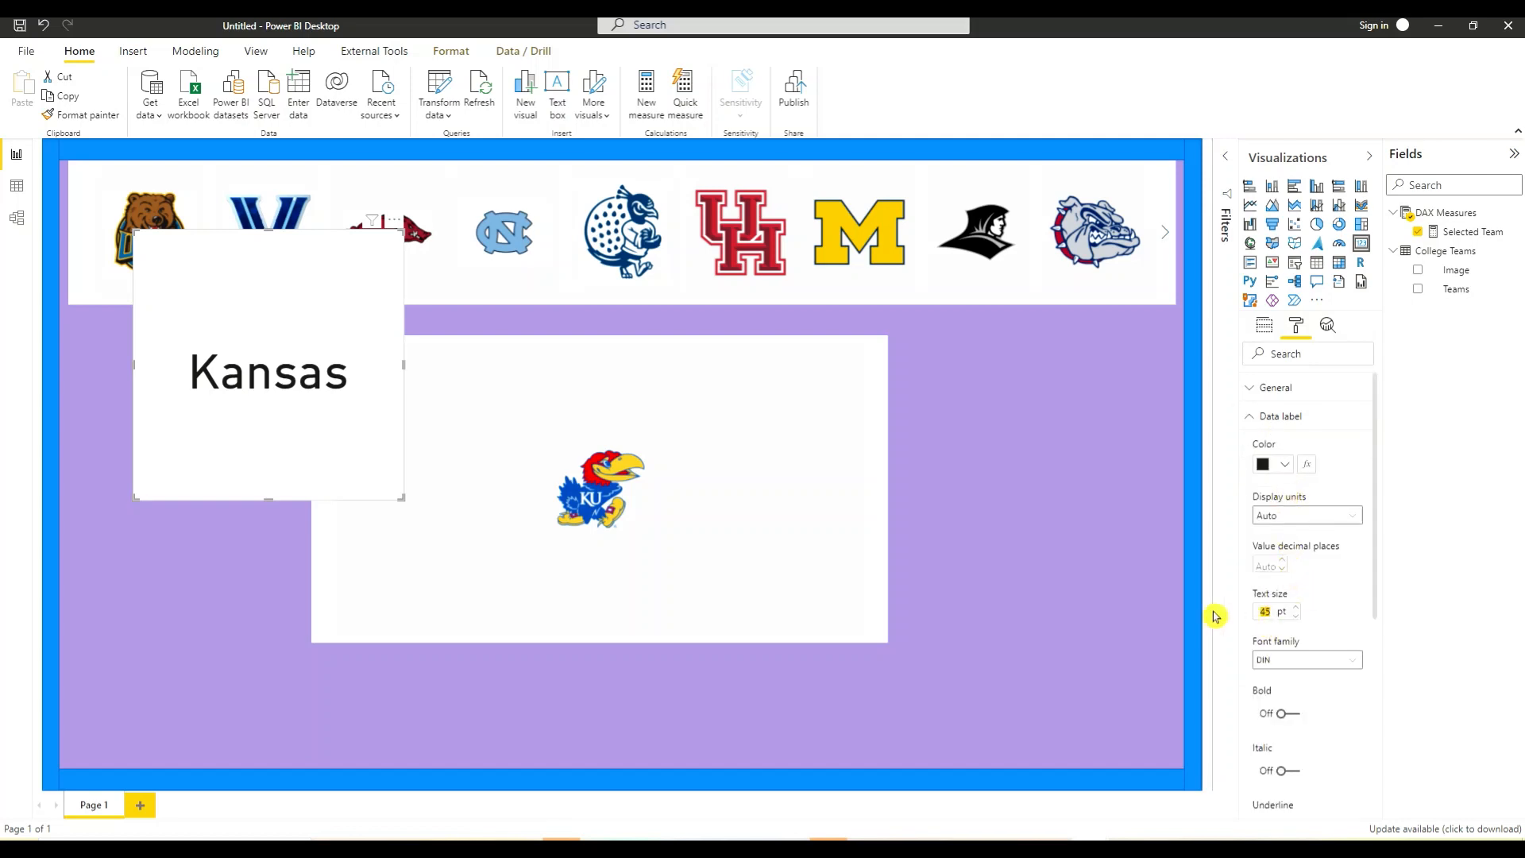
type("25")
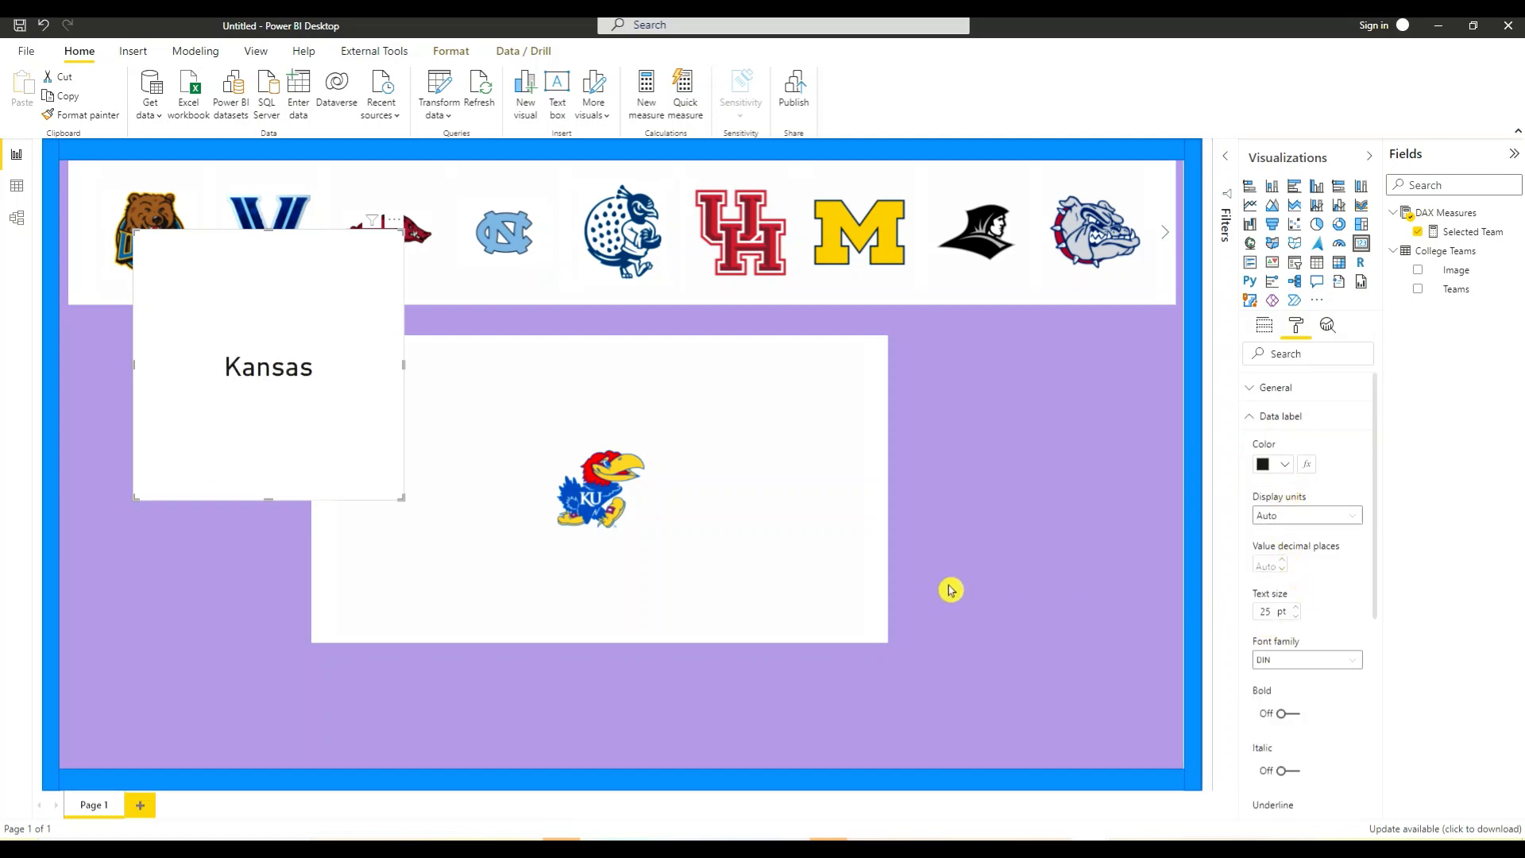
left_click_drag(404, 500, 350, 374)
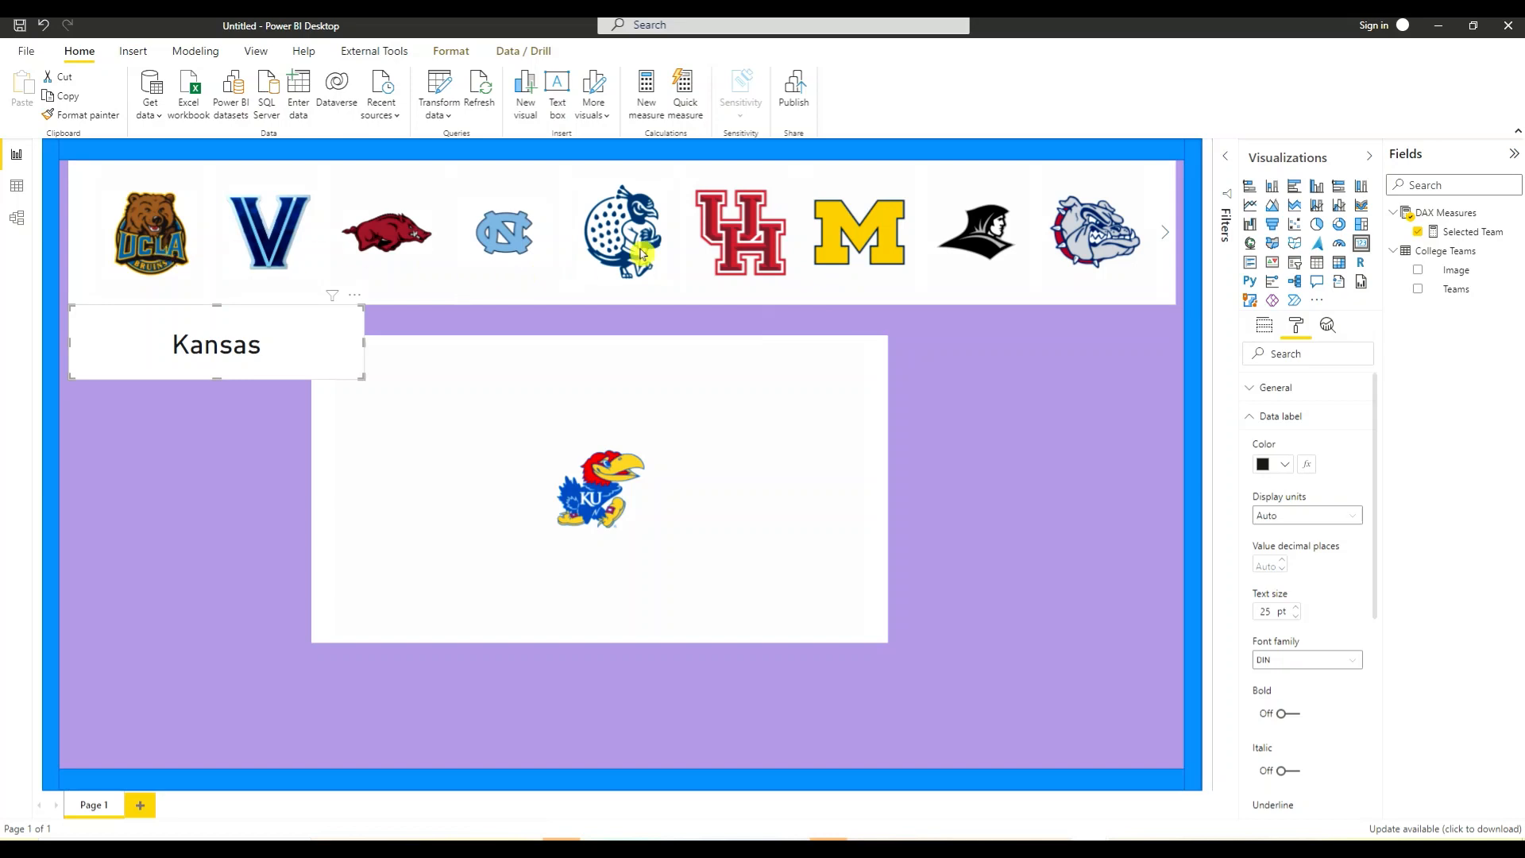
Test the team card by selecting the Michigan, North Carolina, Arkansas, Villanova, Houston and Gonzaga logos in the slicer.
left_click(1160, 257)
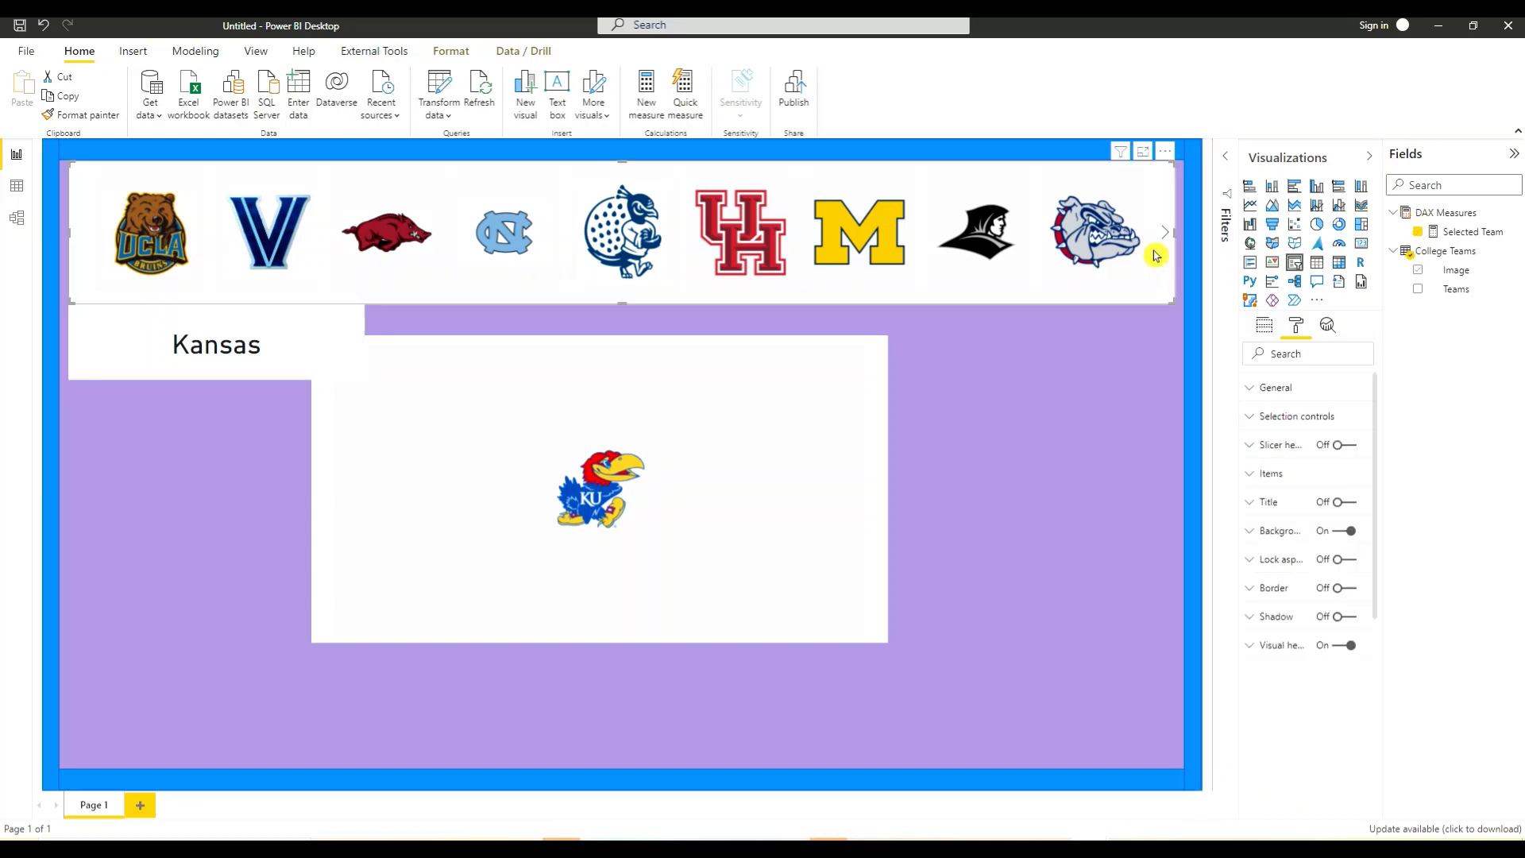
left_click(1165, 236)
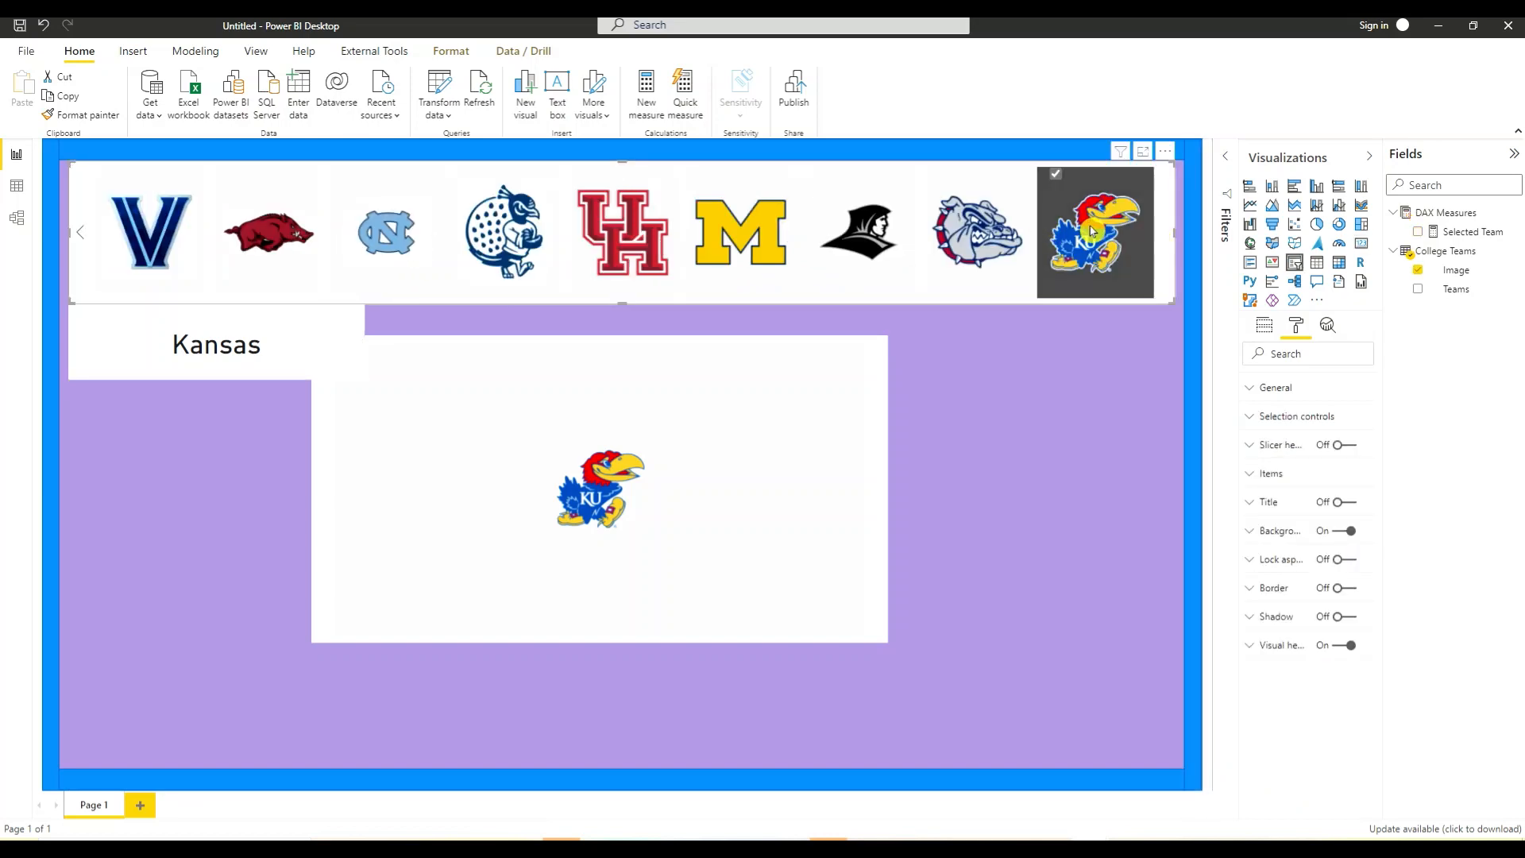
left_click_drag(268, 344, 263, 375)
left_click(735, 211)
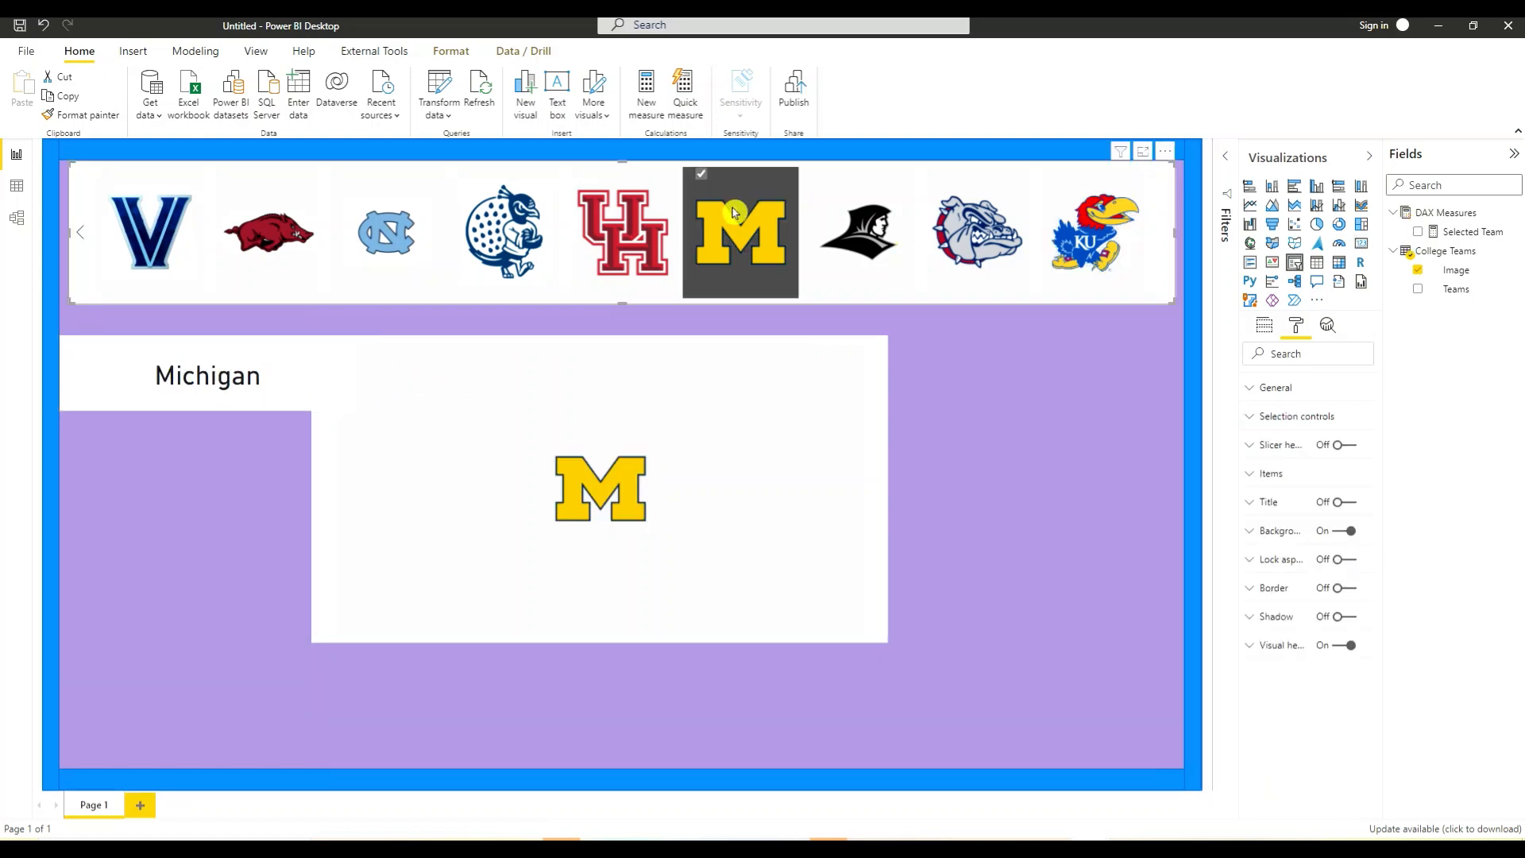
left_click(389, 236)
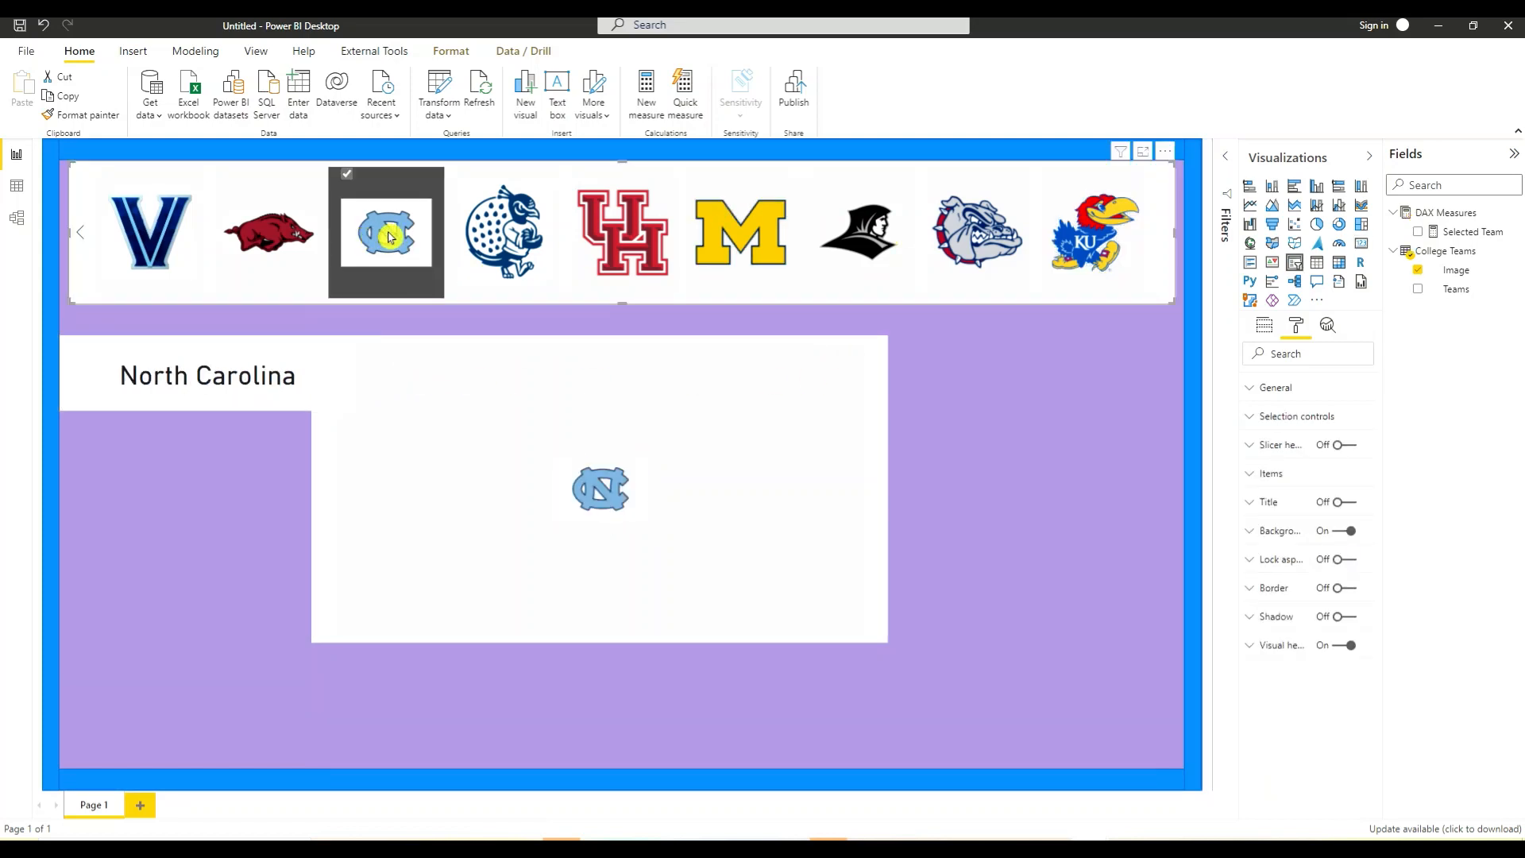
left_click(278, 231)
left_click(159, 230)
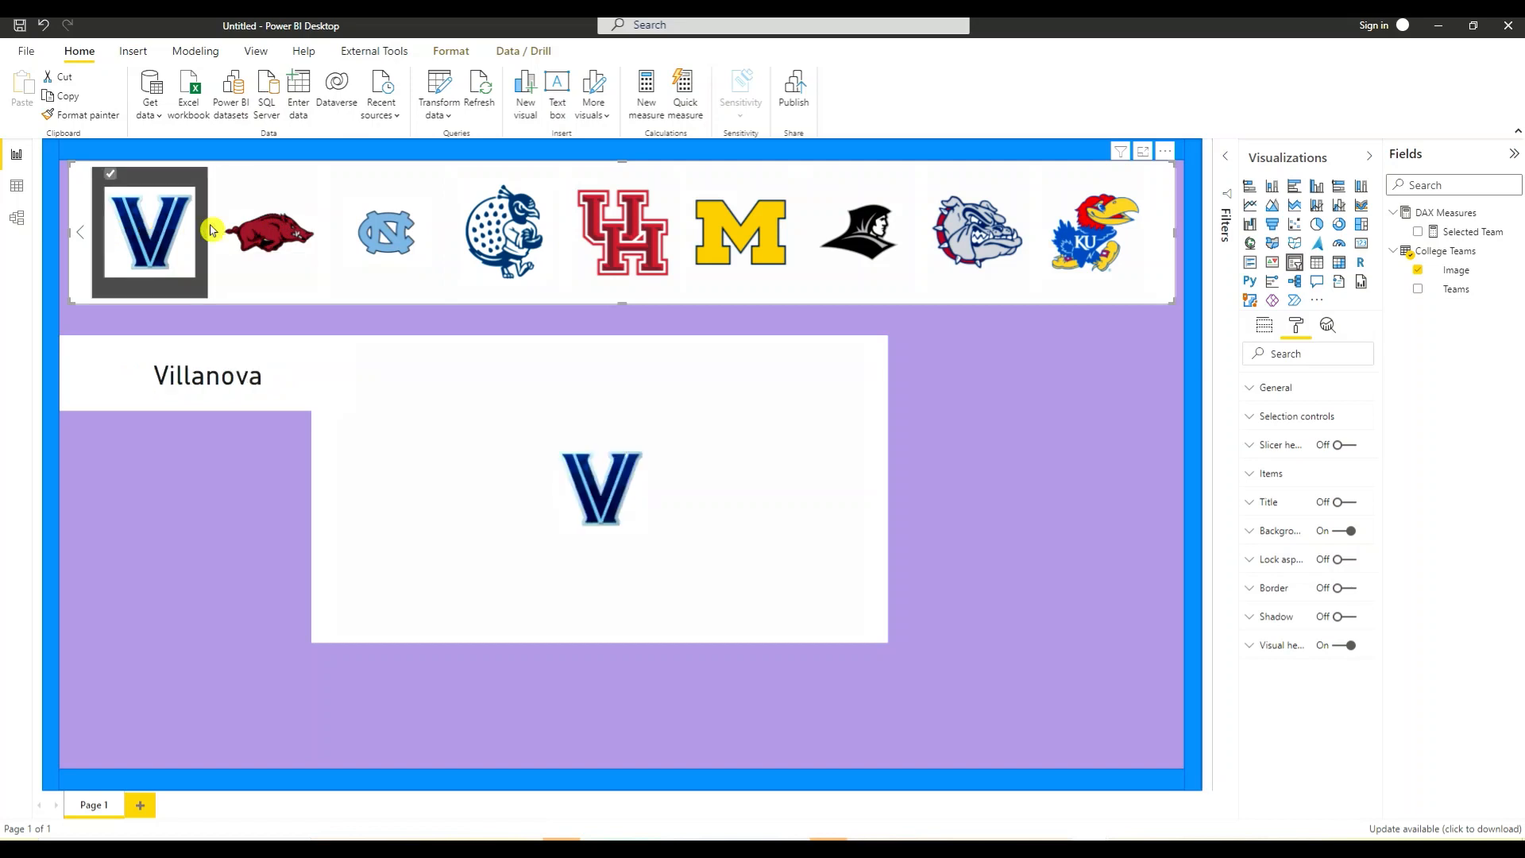
left_click(639, 218)
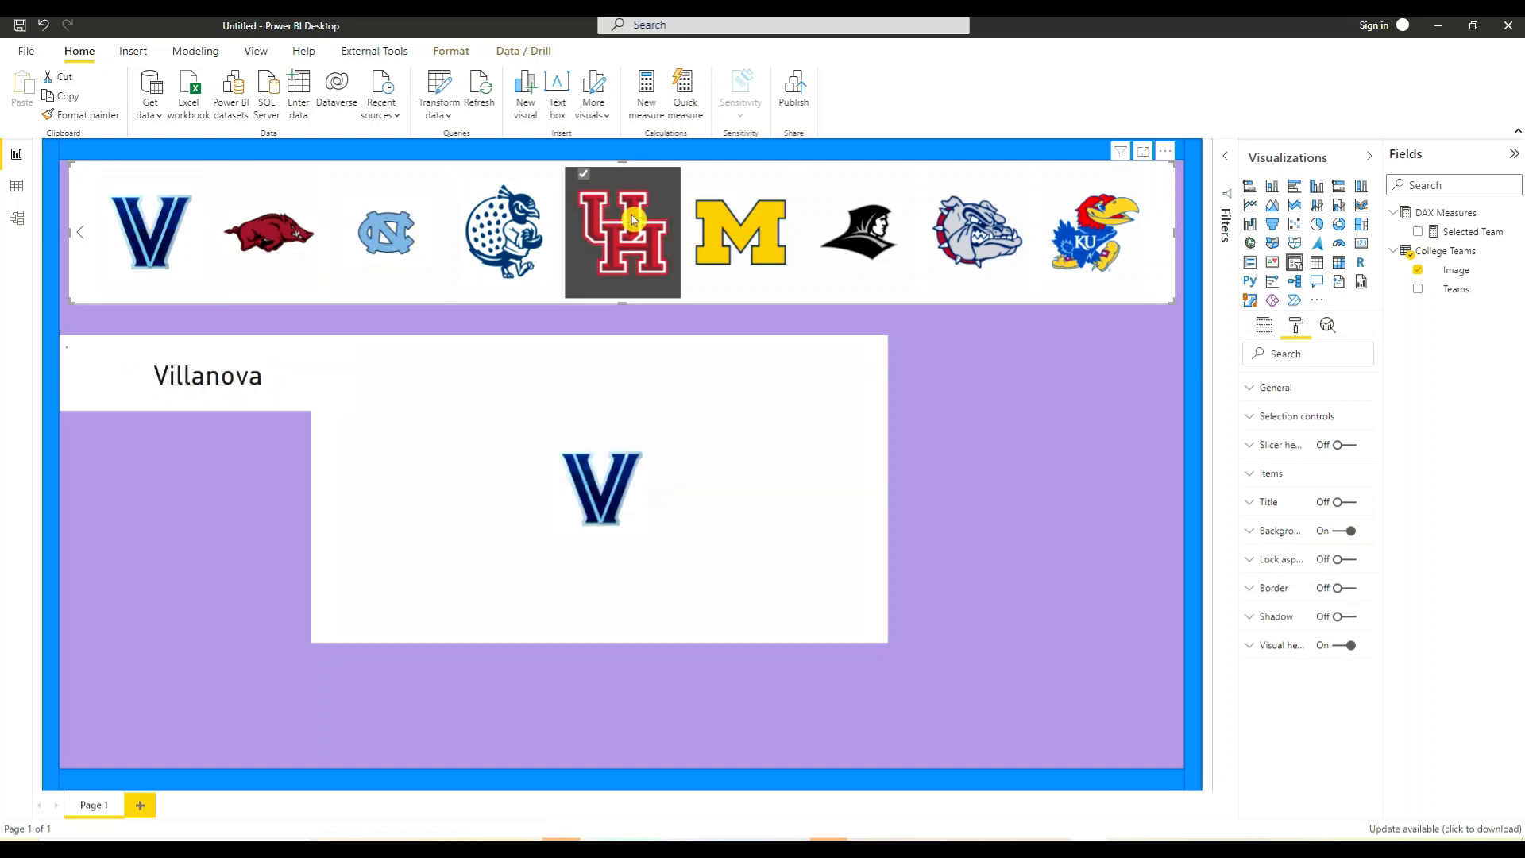
left_click(743, 229)
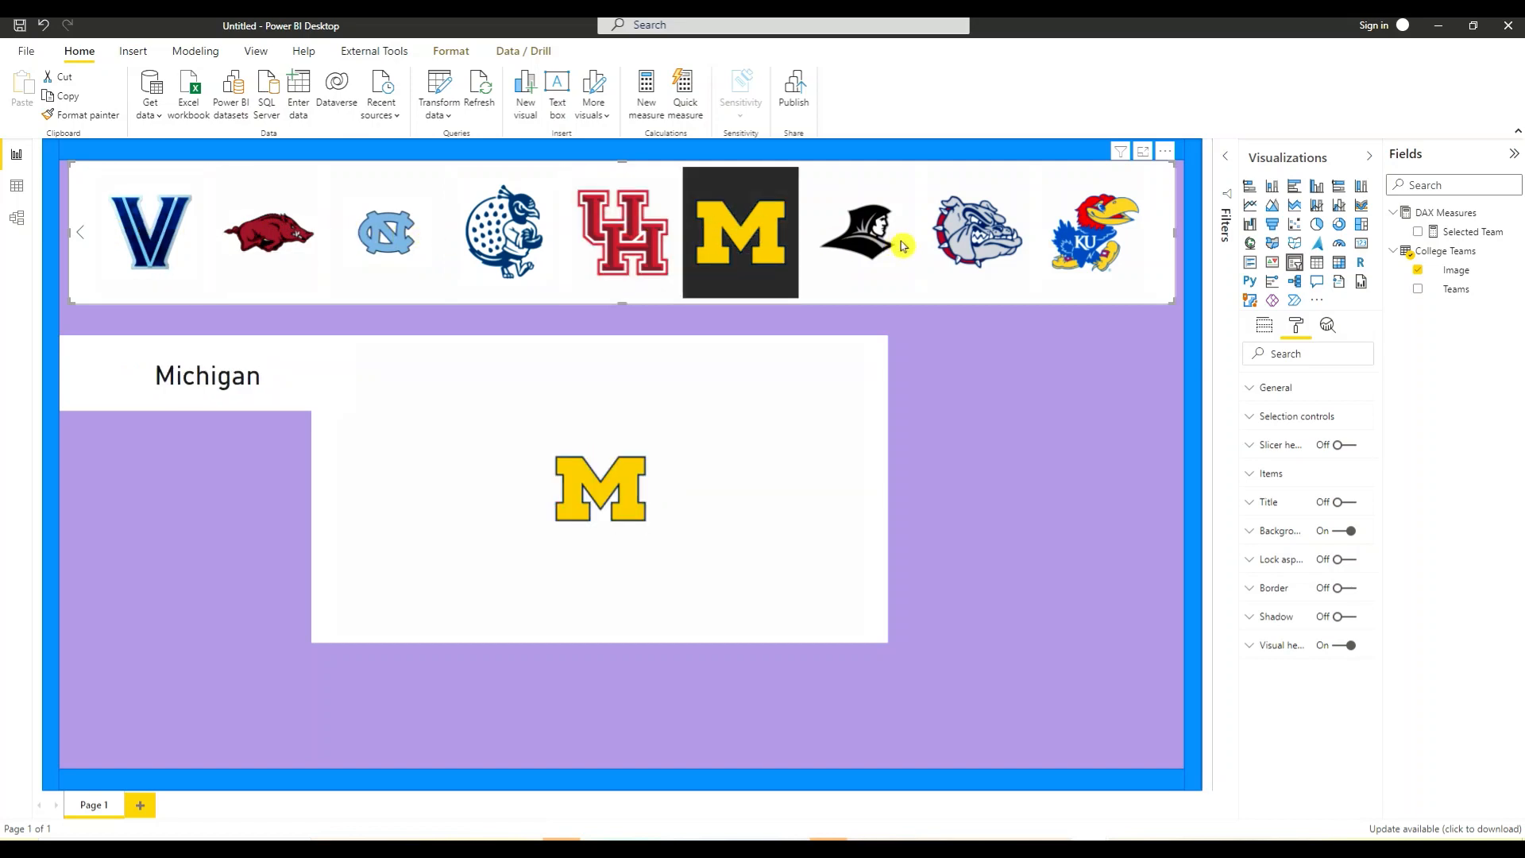
left_click(967, 252)
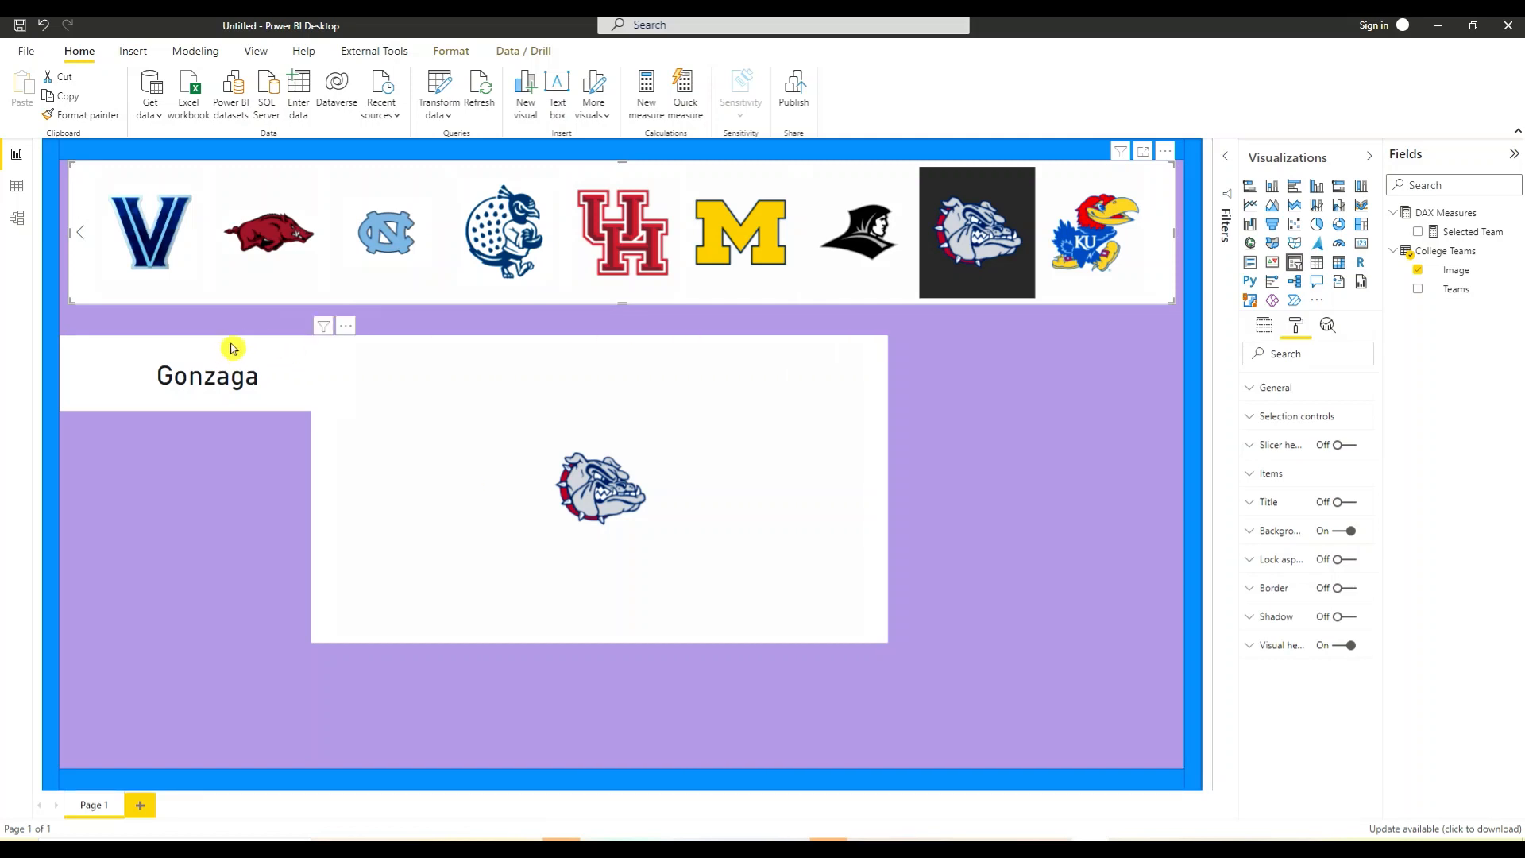
Align the team card directly under the logo slicer's left edge and move the large single-logo visual clear of the card, down and right.
left_click_drag(233, 347, 237, 342)
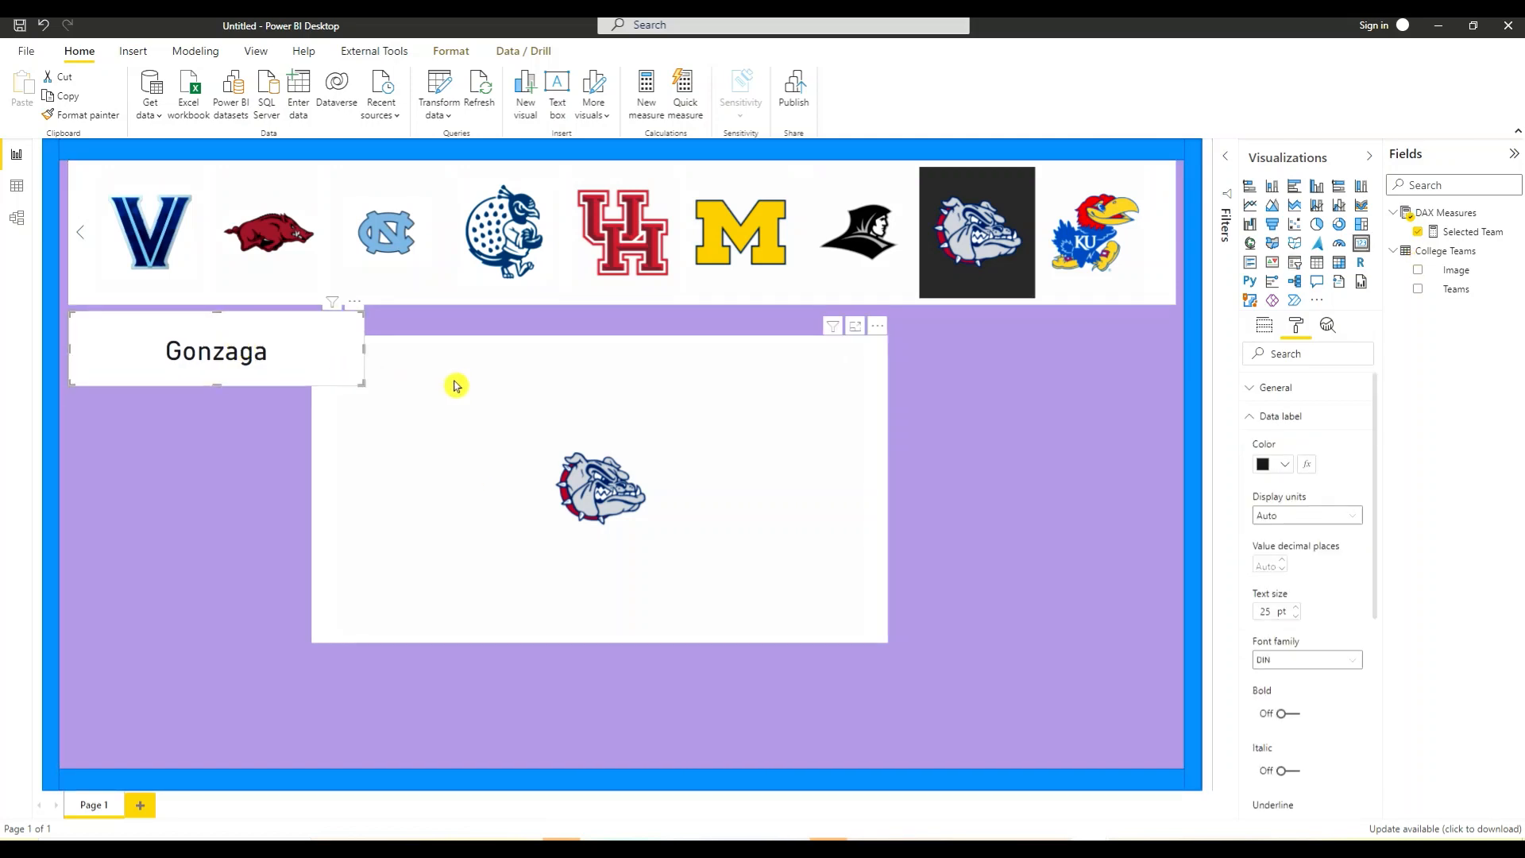
left_click_drag(462, 387, 510, 412)
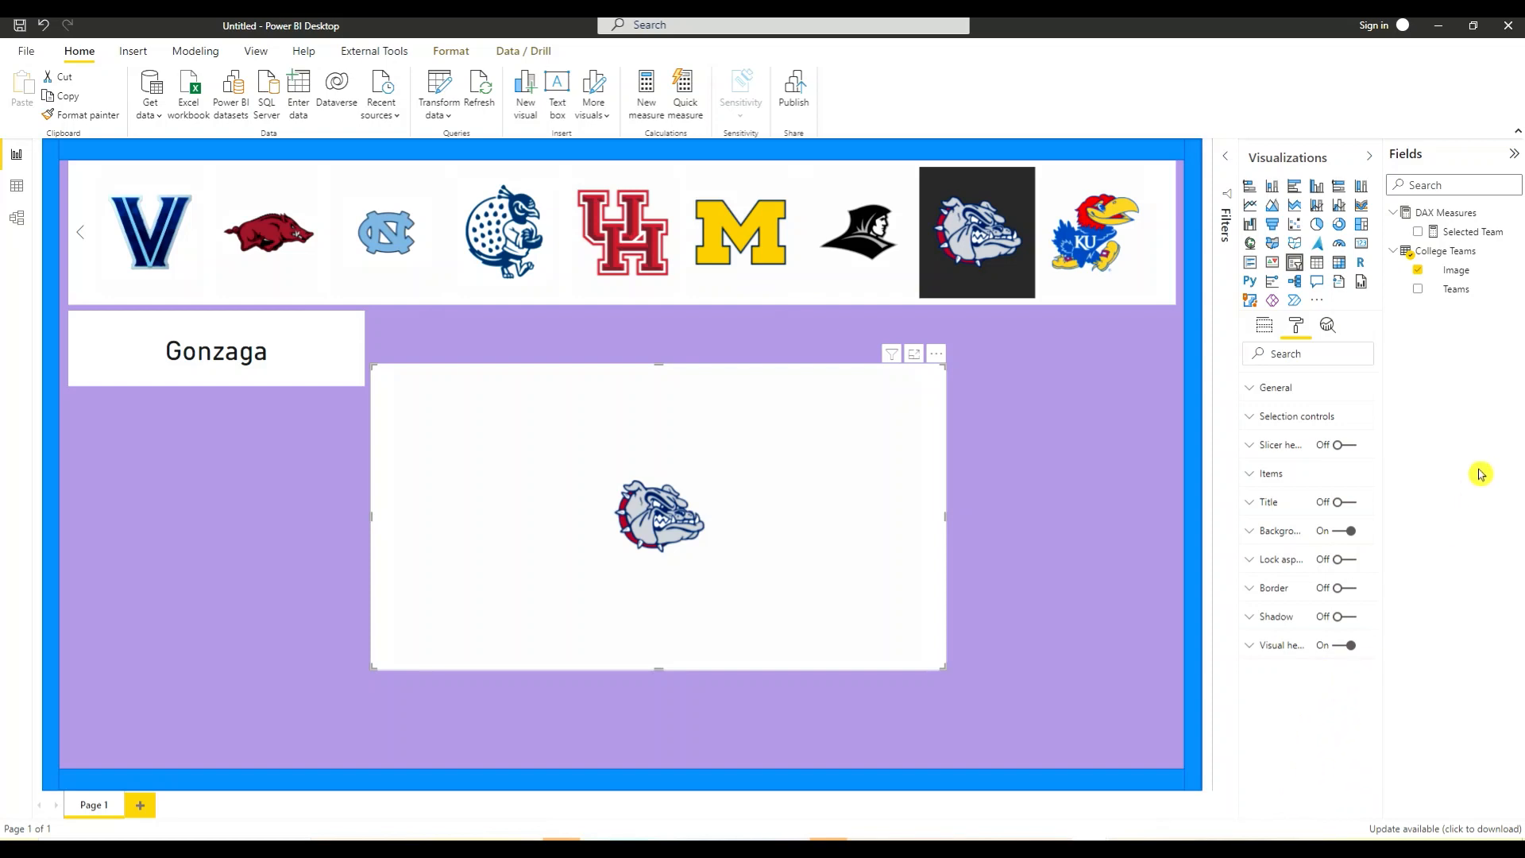
In the DAX Measures table, create Dynamic Background Color with SWITCH(TRUE()), mapping each [Selected Team] to its hex code, such as "Arkansas" to "#9D2235", defaulting to "Select a Team".
left_click(1440, 213)
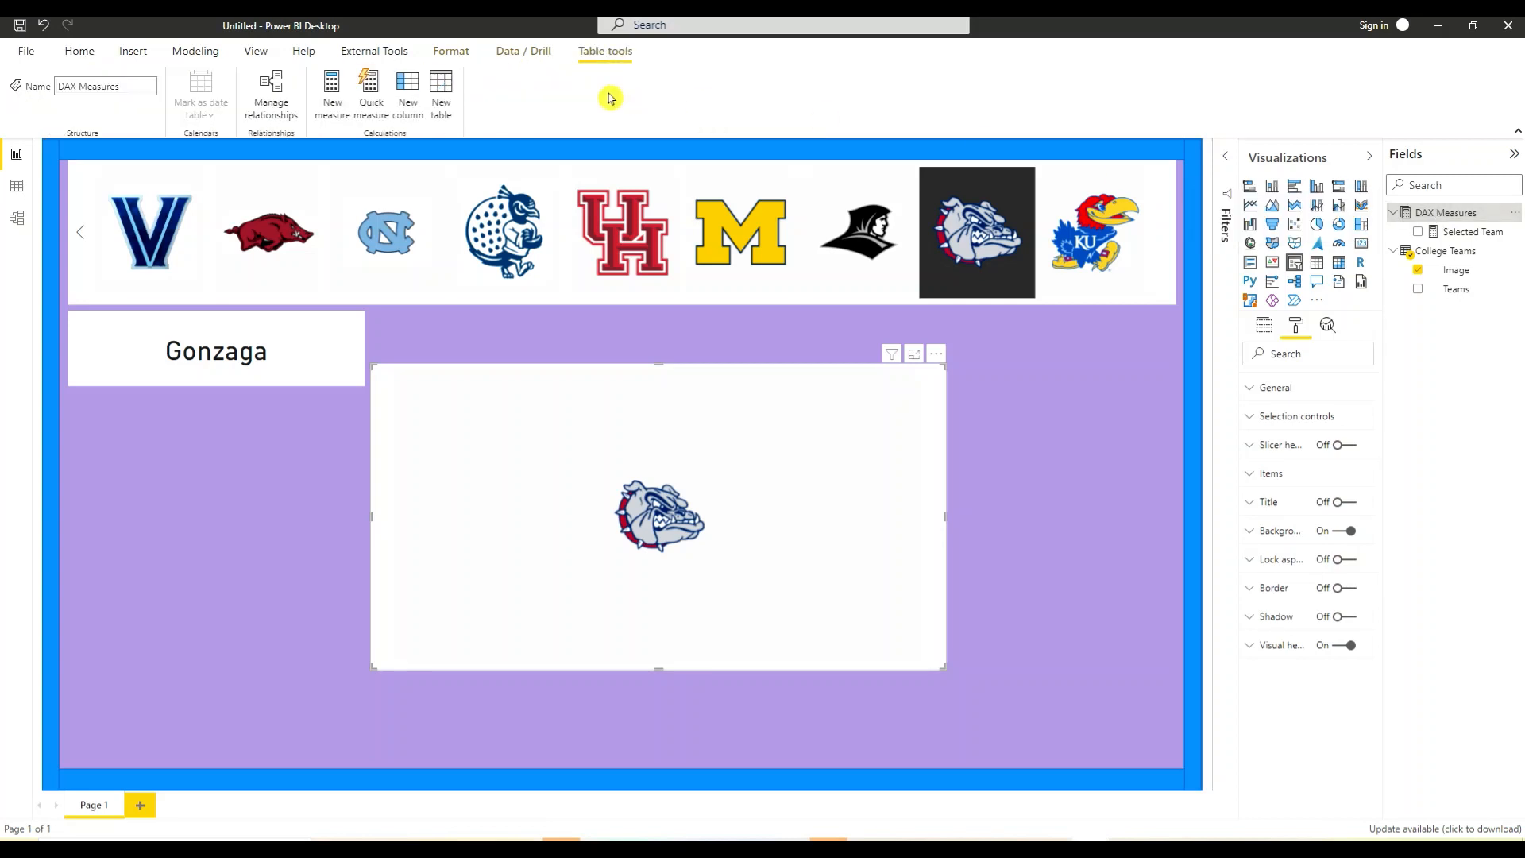
left_click(330, 107)
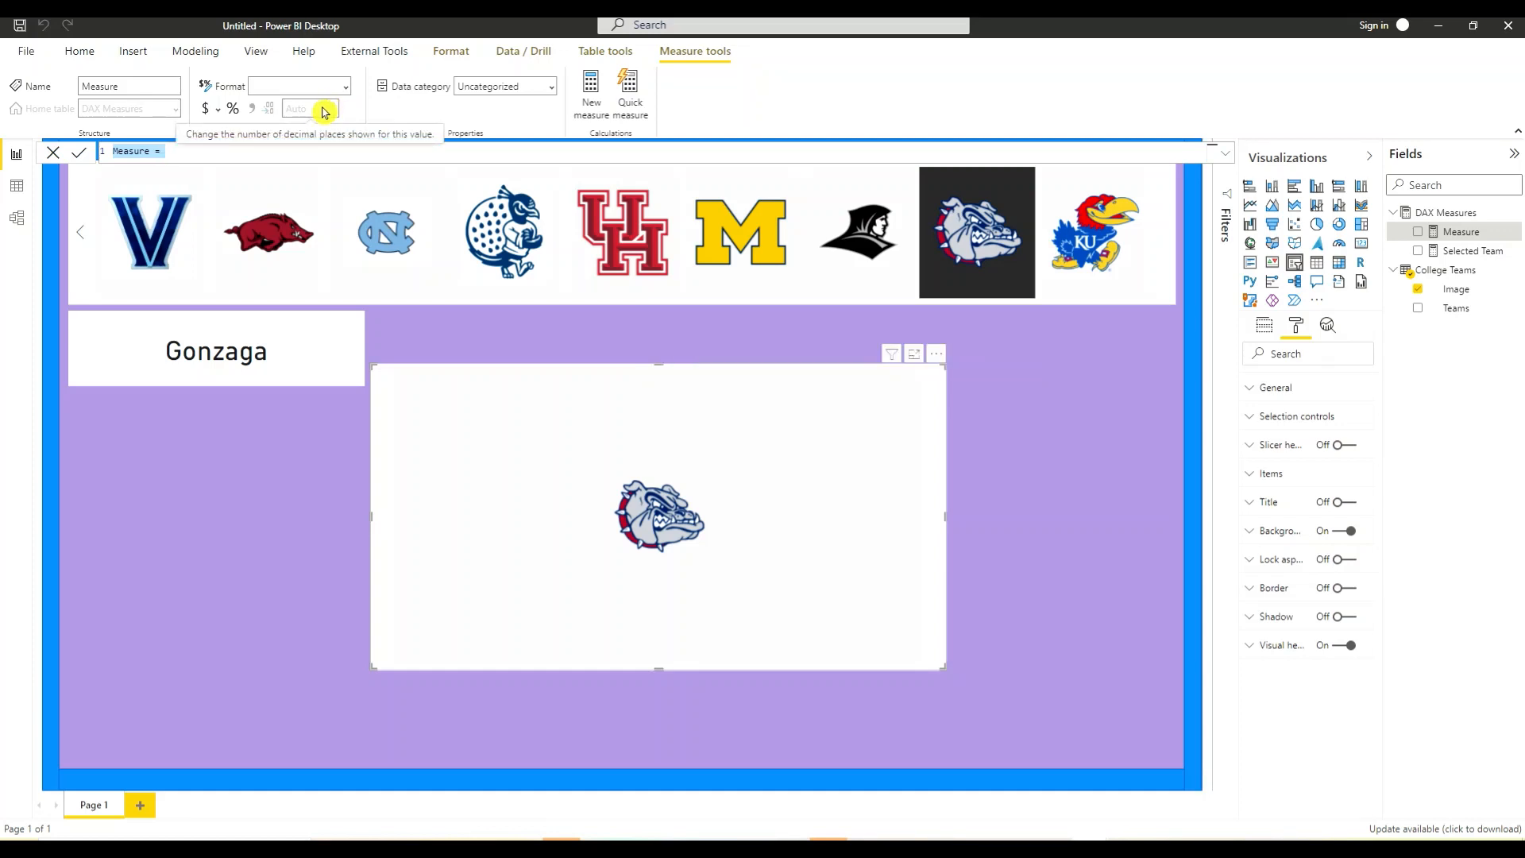
type("Dynamic Background Color = SWITCH(TRUE(), [Selected Team] = \"Arkansas\", \"#9D2235\", [Selected Team] = \"North Carolina\", \"#7BAFD4\", [Selected Team] = \"Gonzaga\", \"#041E42\", [Selected Team] = \"Kansas\", \"#0051BA\", [Selected Team] = \"Michigan\", \"#00274C\", [Selected Team] = \"UCLA\", \"#2D68C4\", [Selected Team] = \"Saint Peter's\", \"#0072CE\", [Selected Team] = \"Houston\", \"#C8102E\", [Selected Team] = \"Villanova\", \"#00205B\", [Selected Team] = \"Providence\", \"#8A8D8F\", \"Select a Team\")")
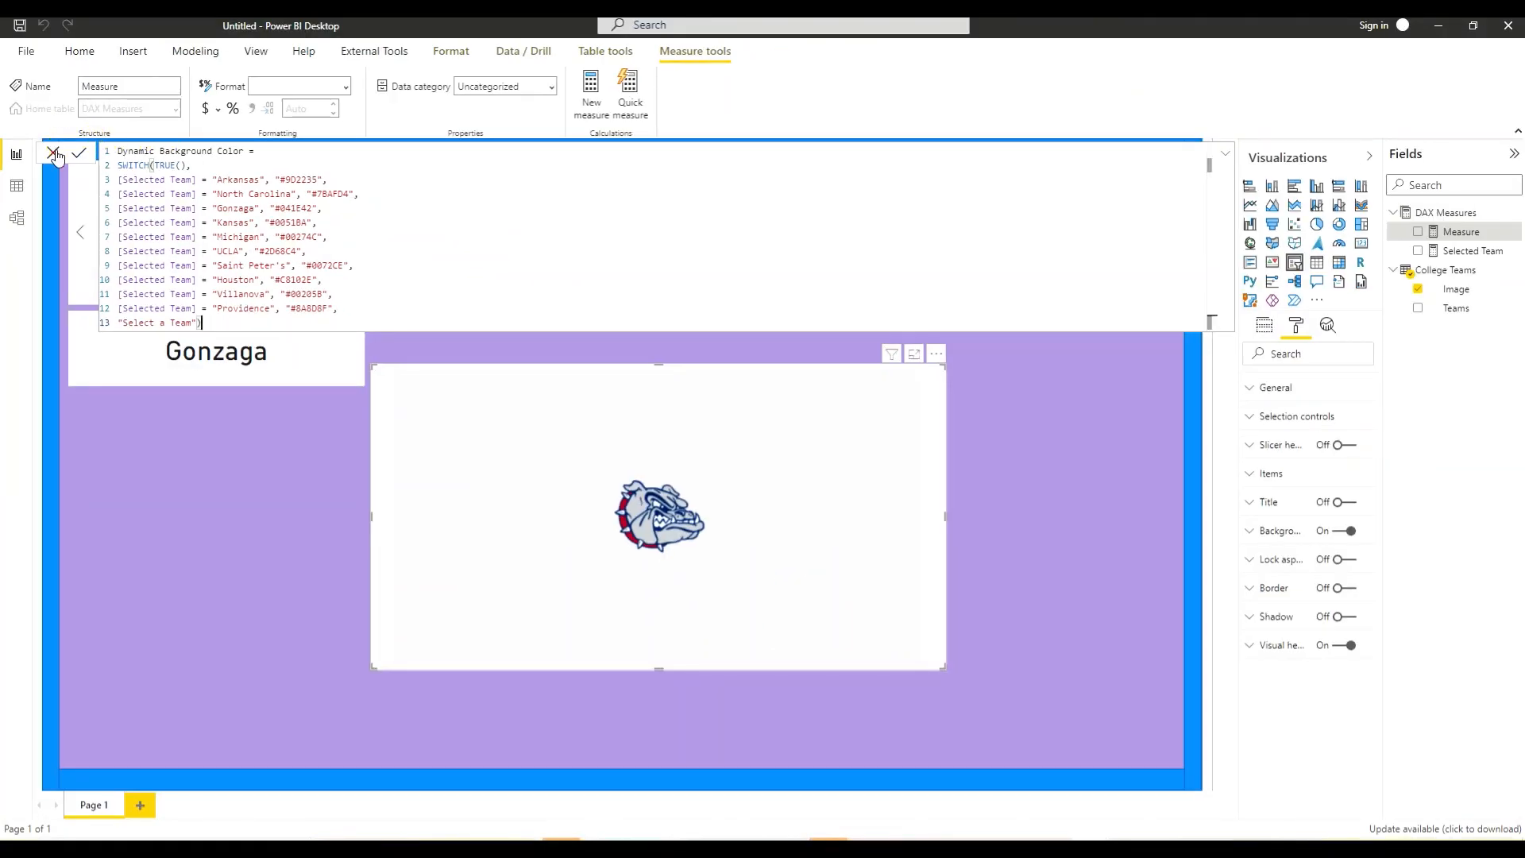
left_click(80, 154)
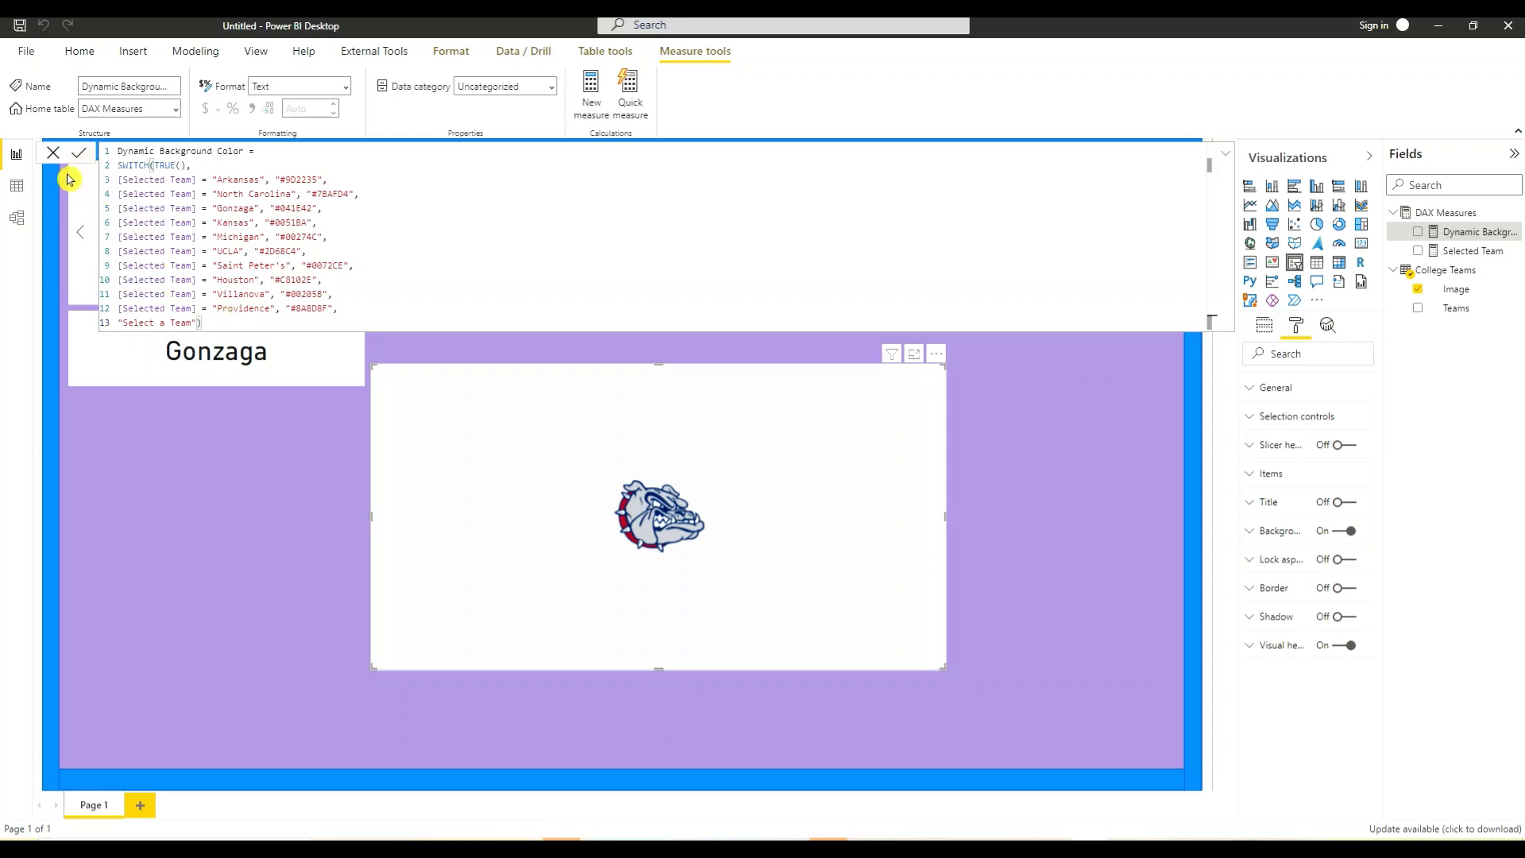
left_click(53, 153)
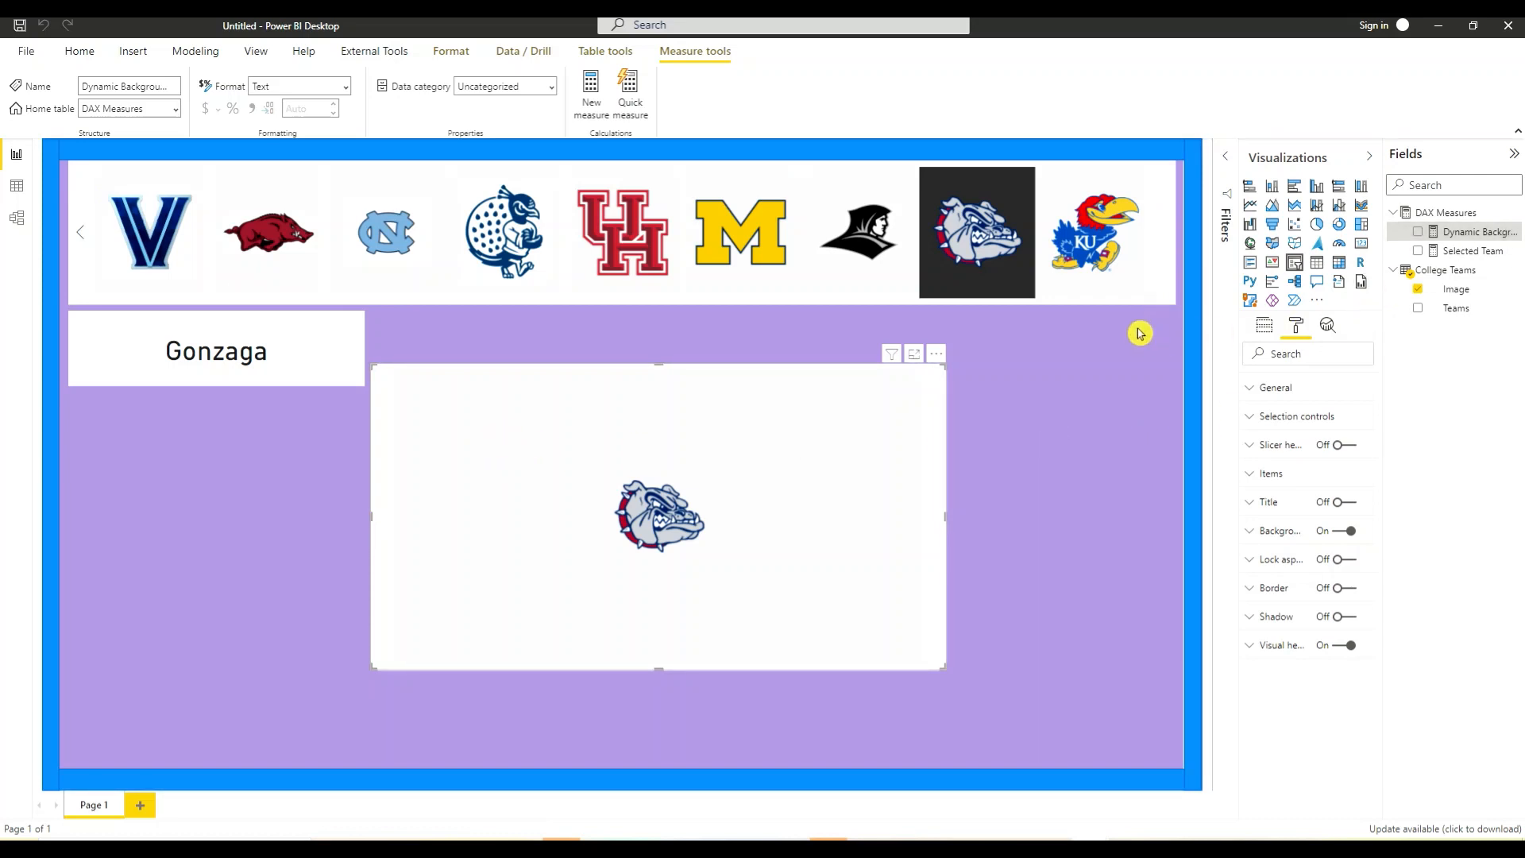
Format the purple background shape's fill conditionally by field value, based on the Dynamic Background Color measure.
left_click(1092, 372)
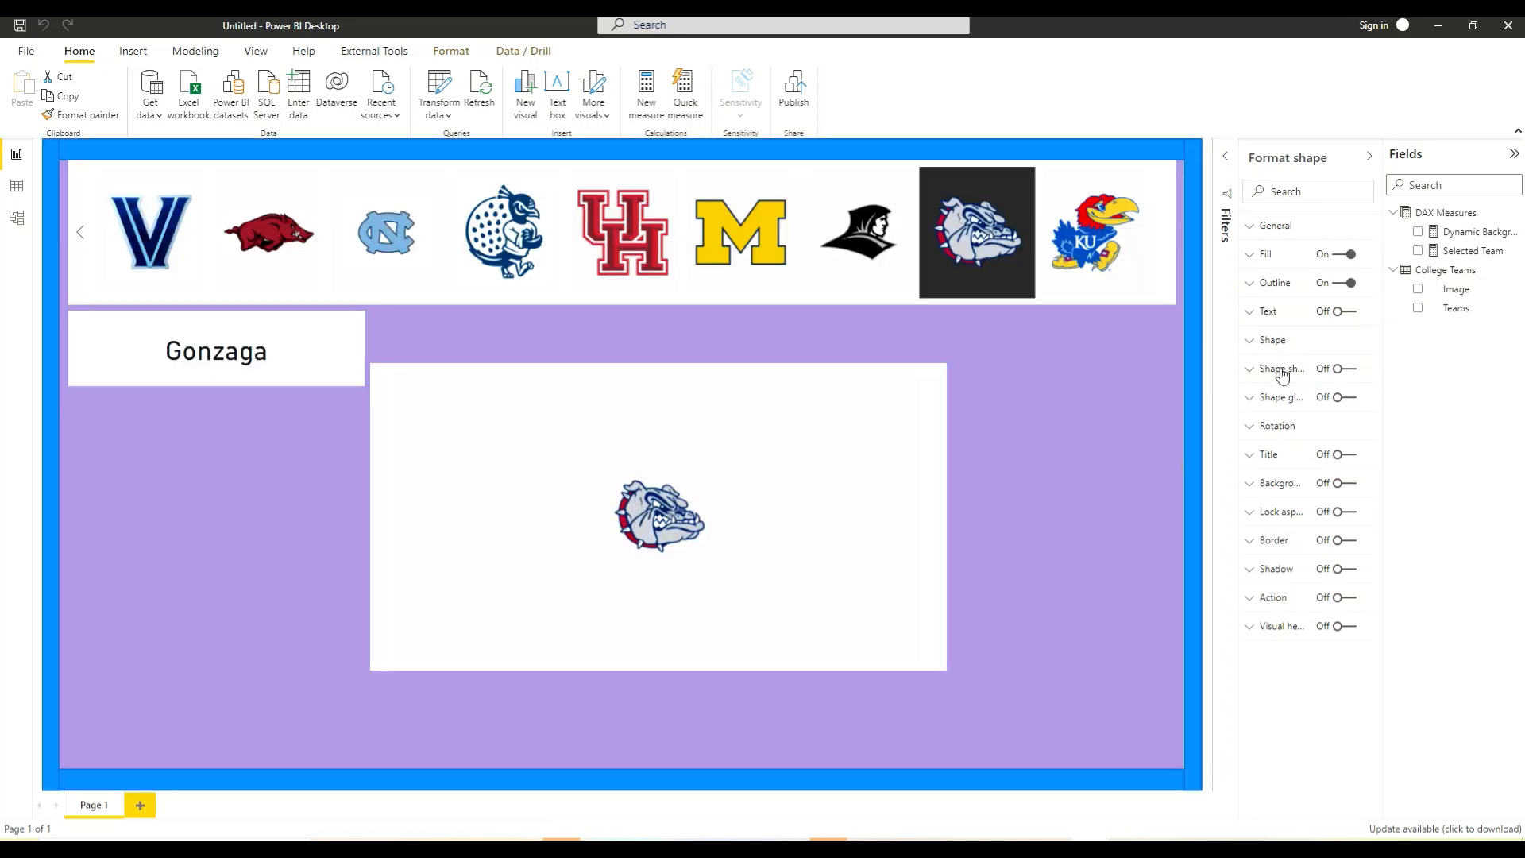
left_click(1249, 255)
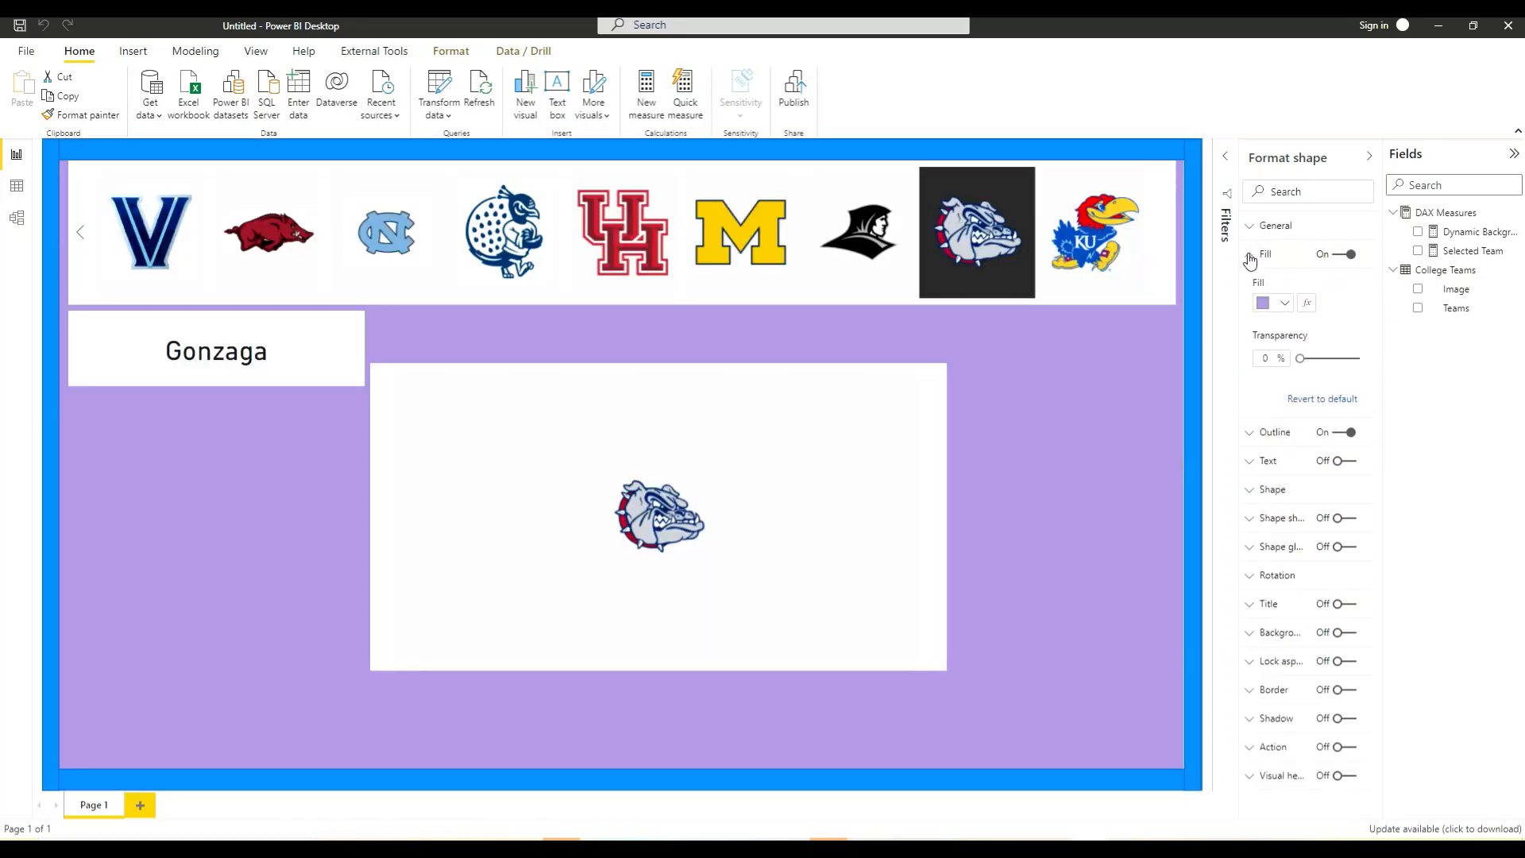
left_click(1306, 303)
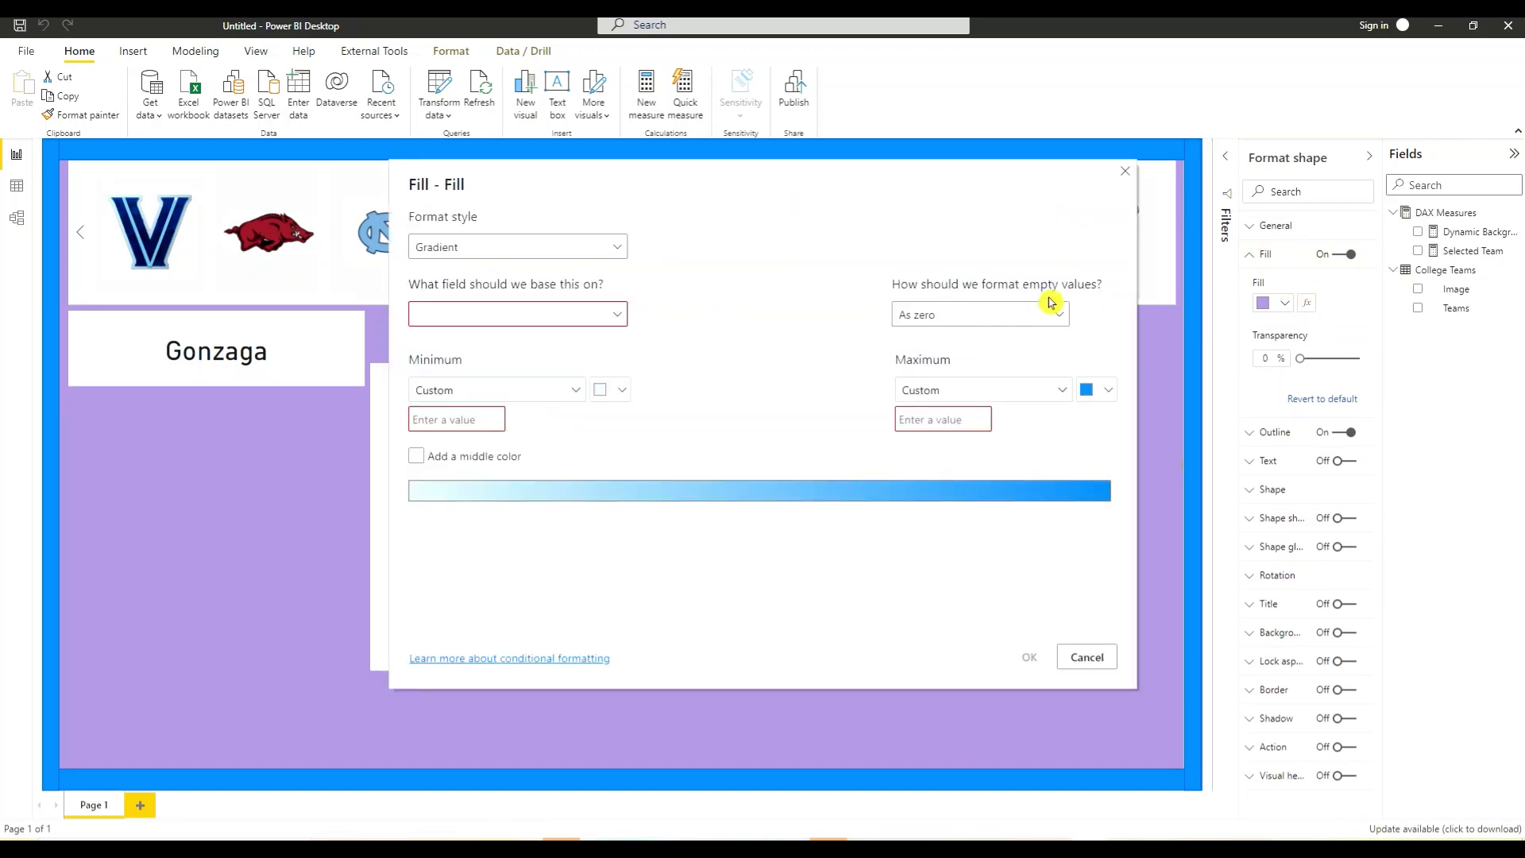
left_click(620, 250)
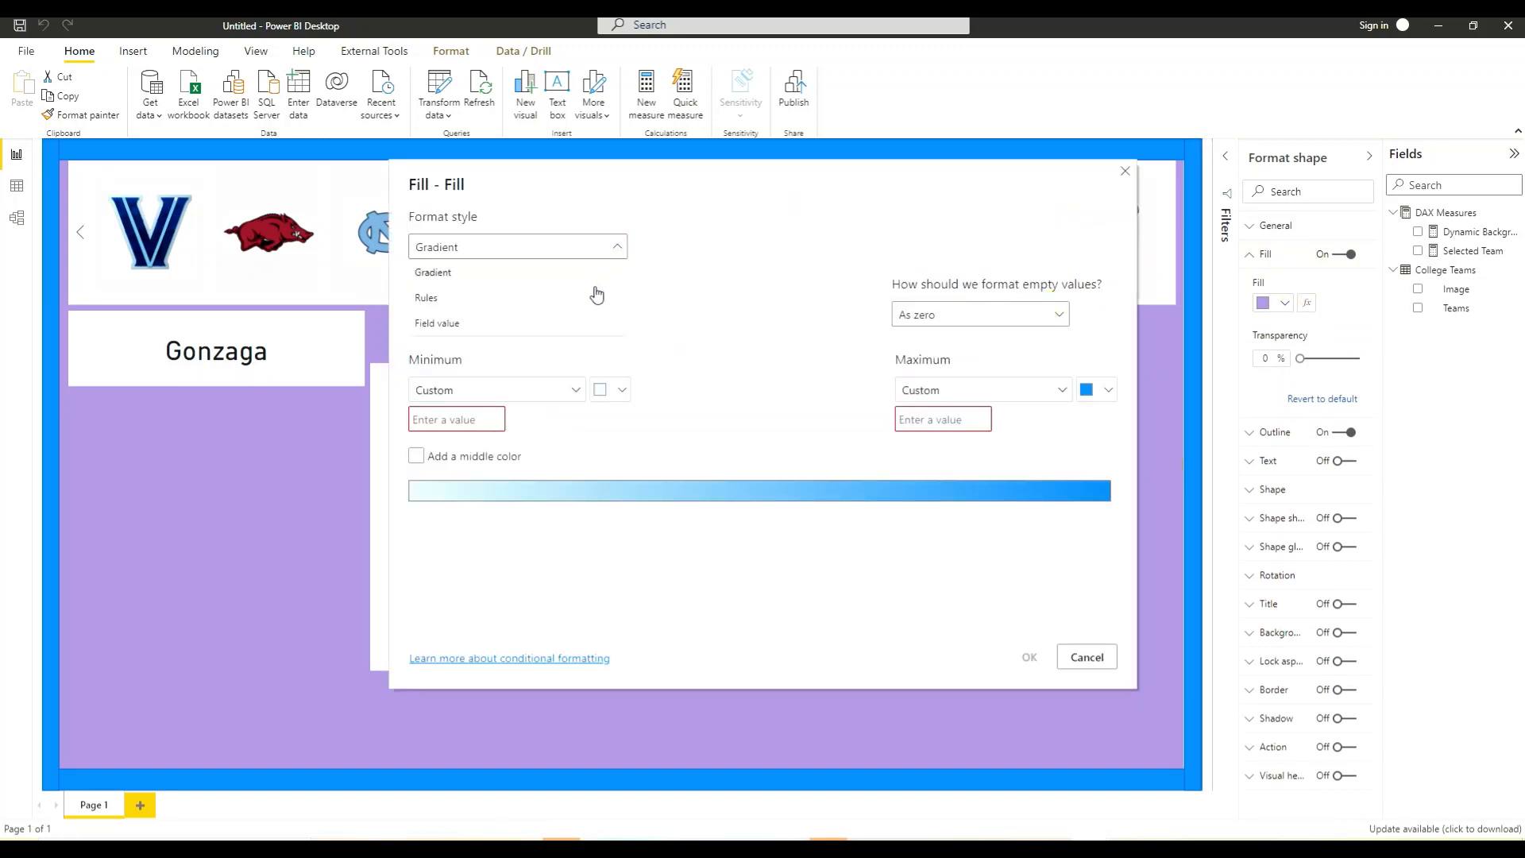
left_click(532, 324)
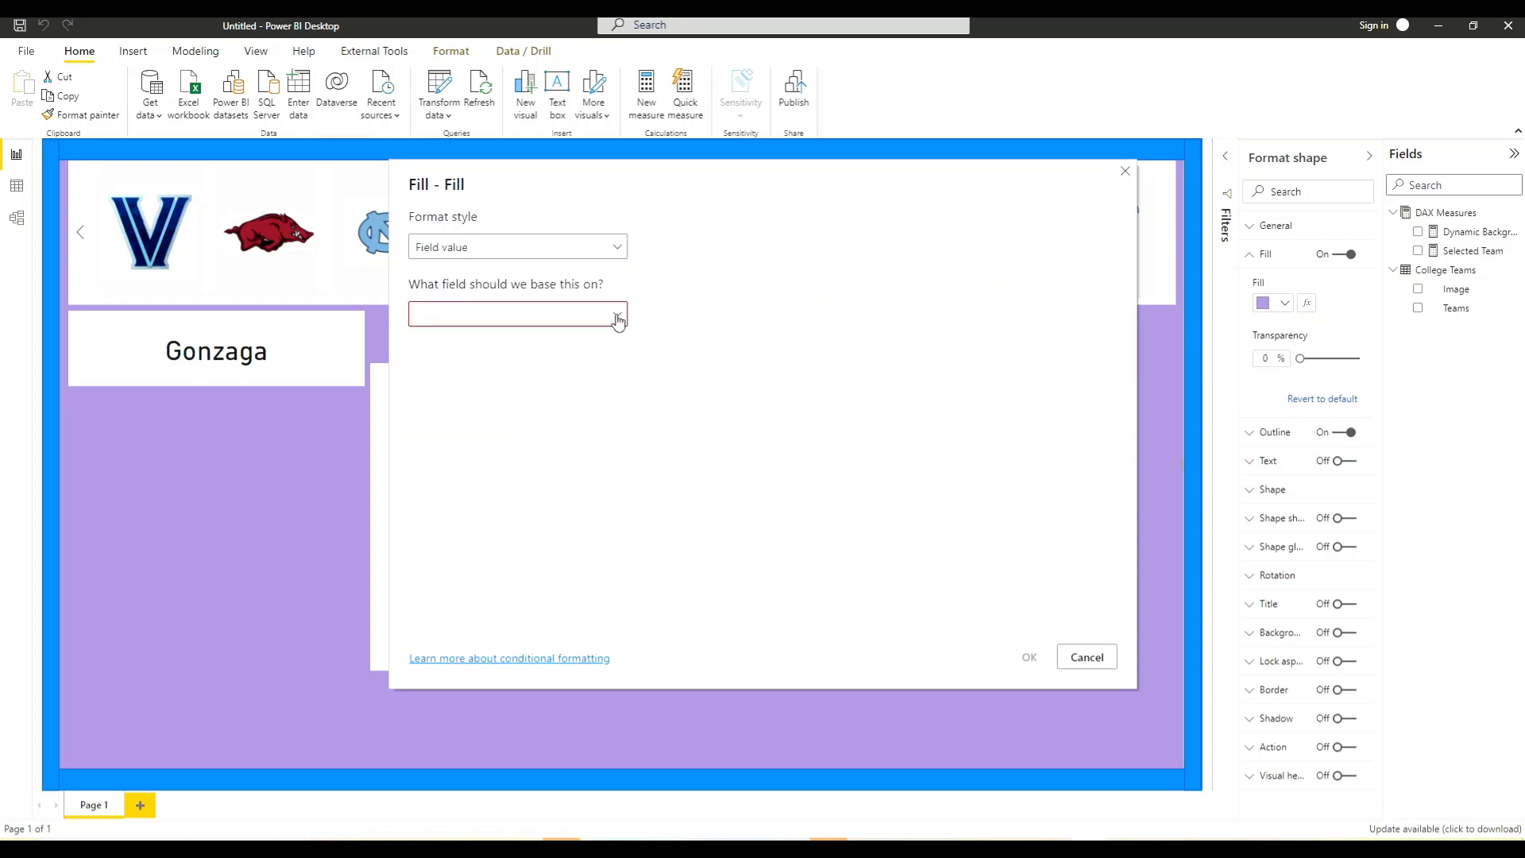
left_click(618, 318)
left_click(420, 371)
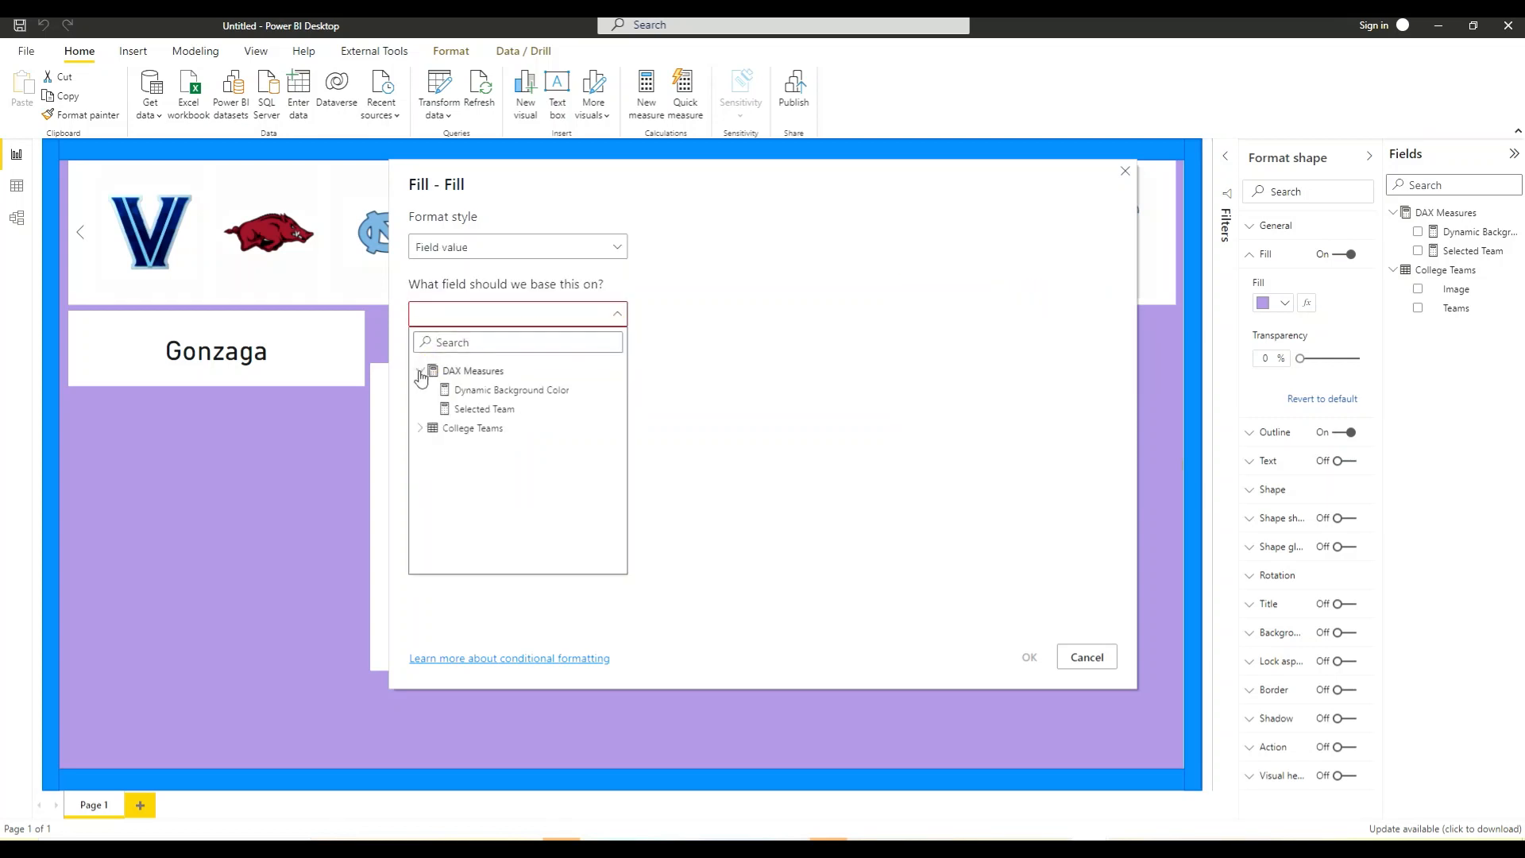
left_click(485, 390)
left_click(1029, 659)
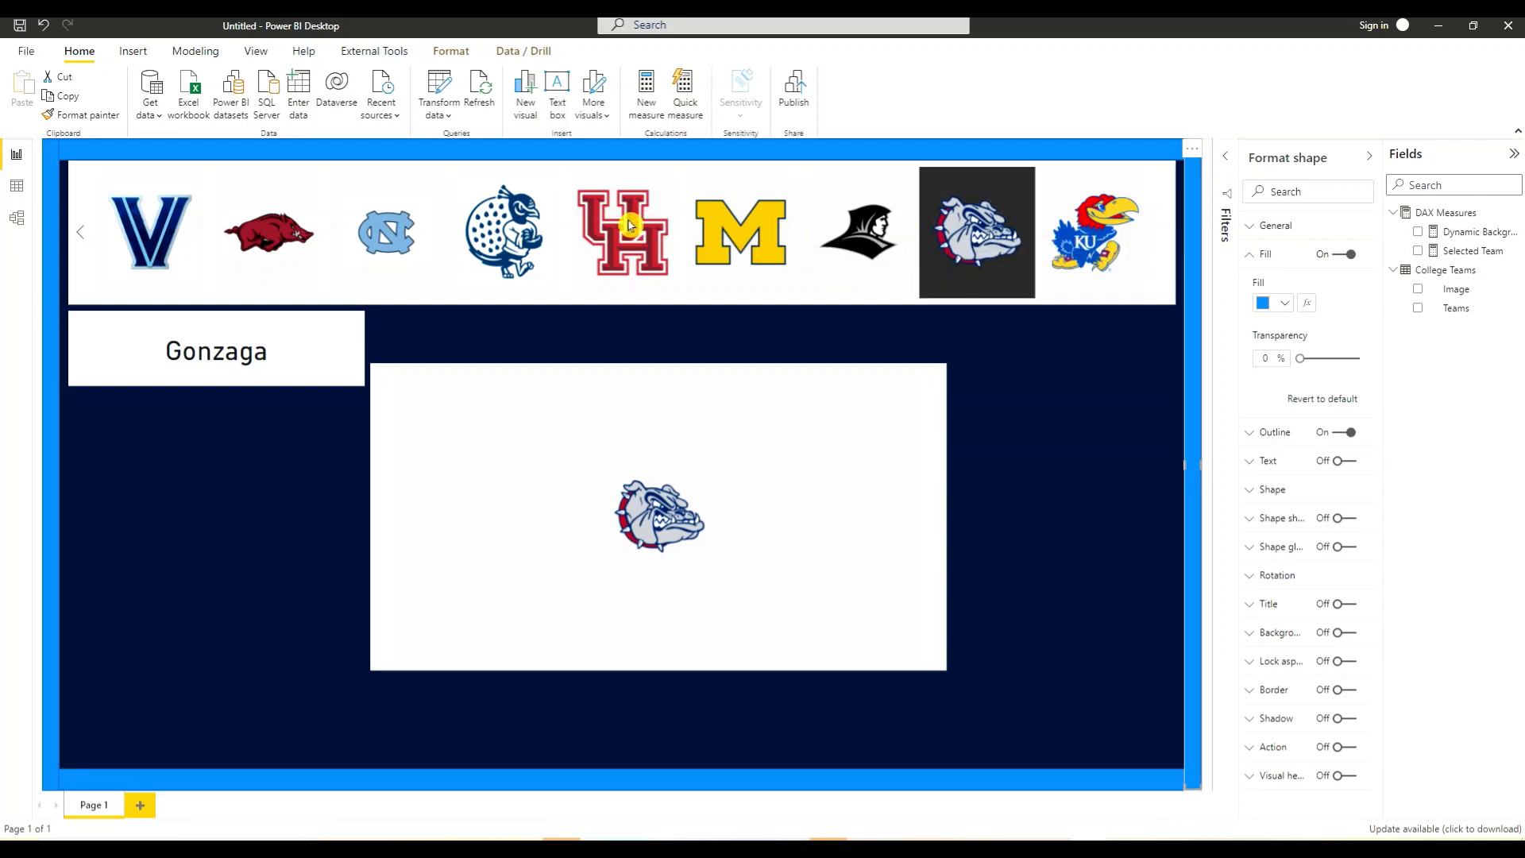
Test the dynamic background by selecting the Houston, Michigan, North Carolina, Arkansas and Providence logos in the slicer.
left_click(628, 225)
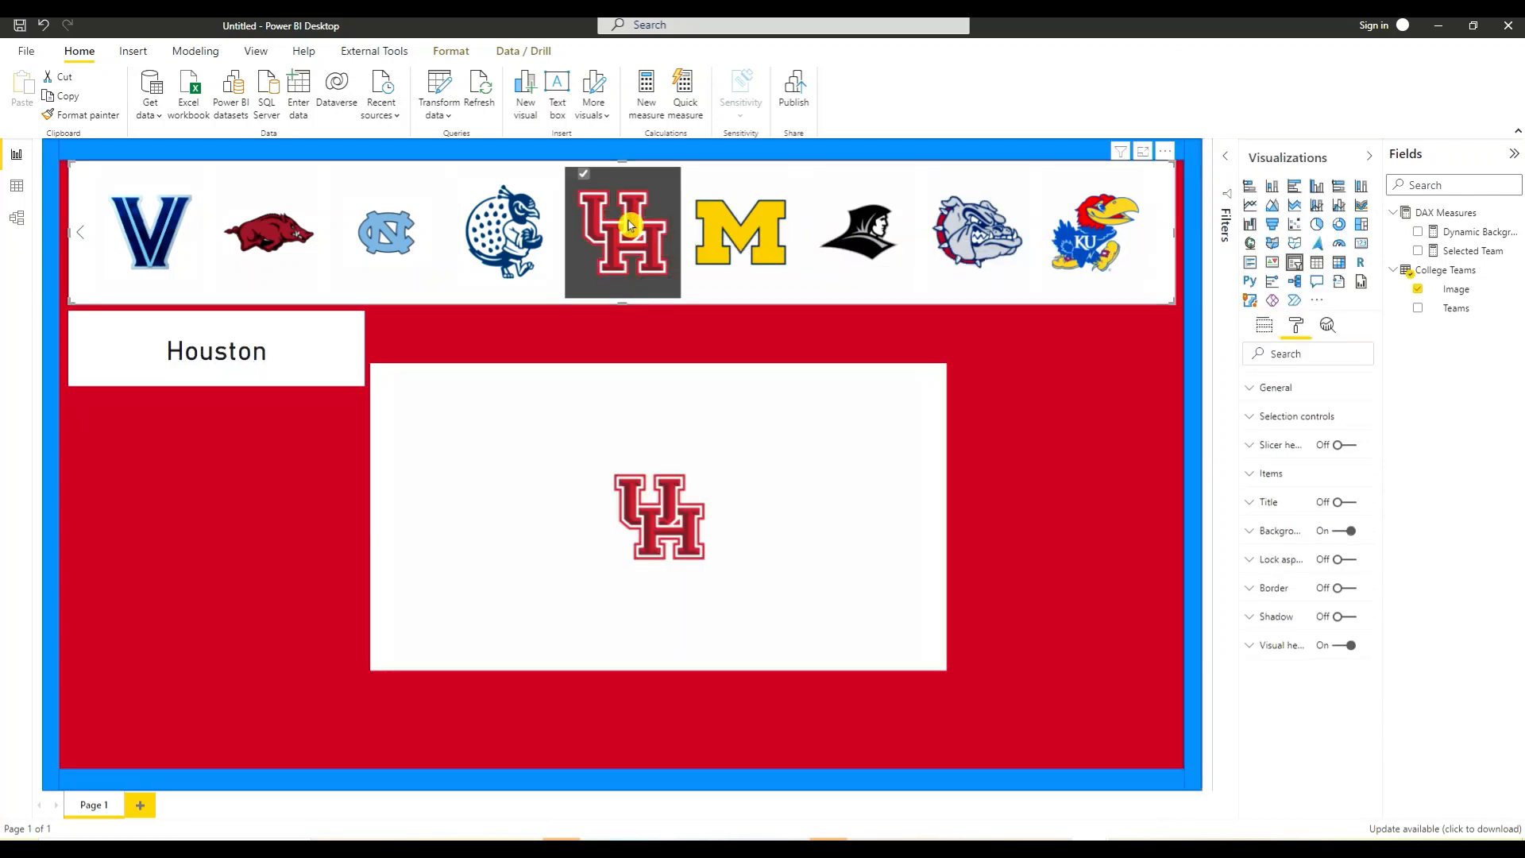
left_click(742, 237)
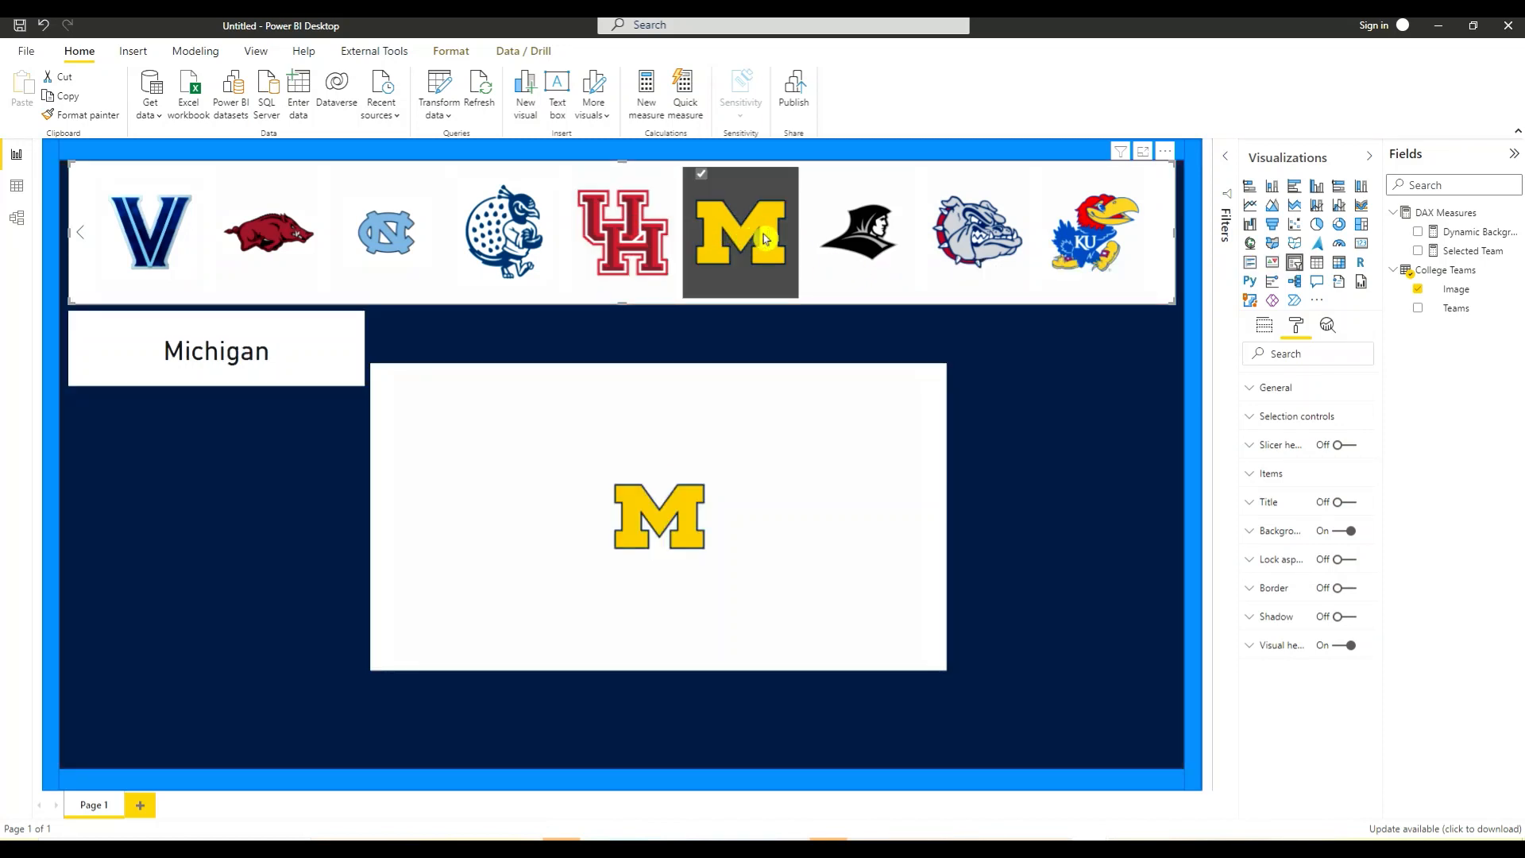
left_click(393, 216)
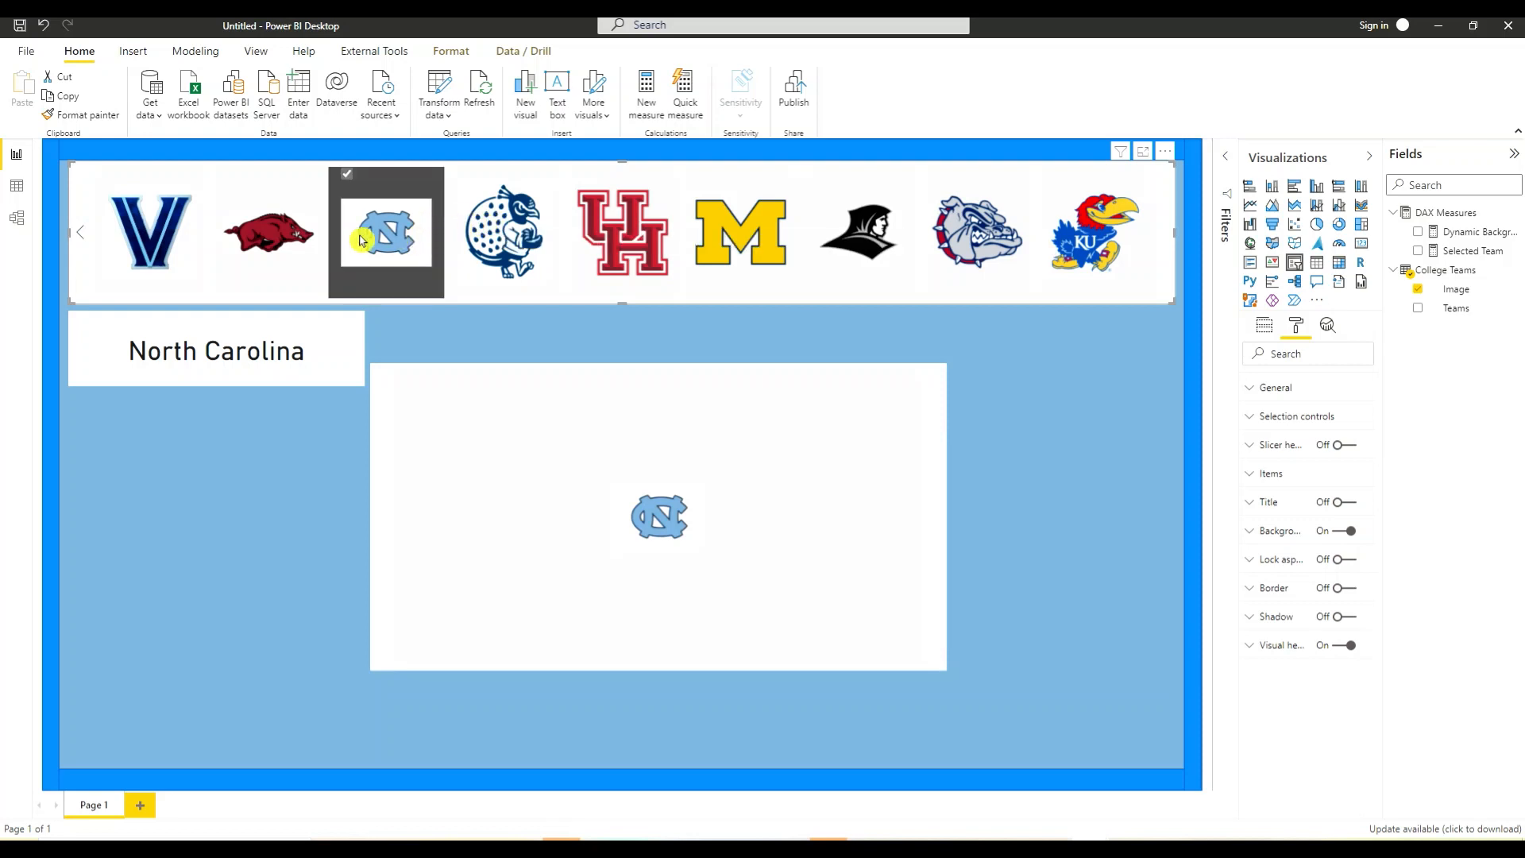
left_click(267, 233)
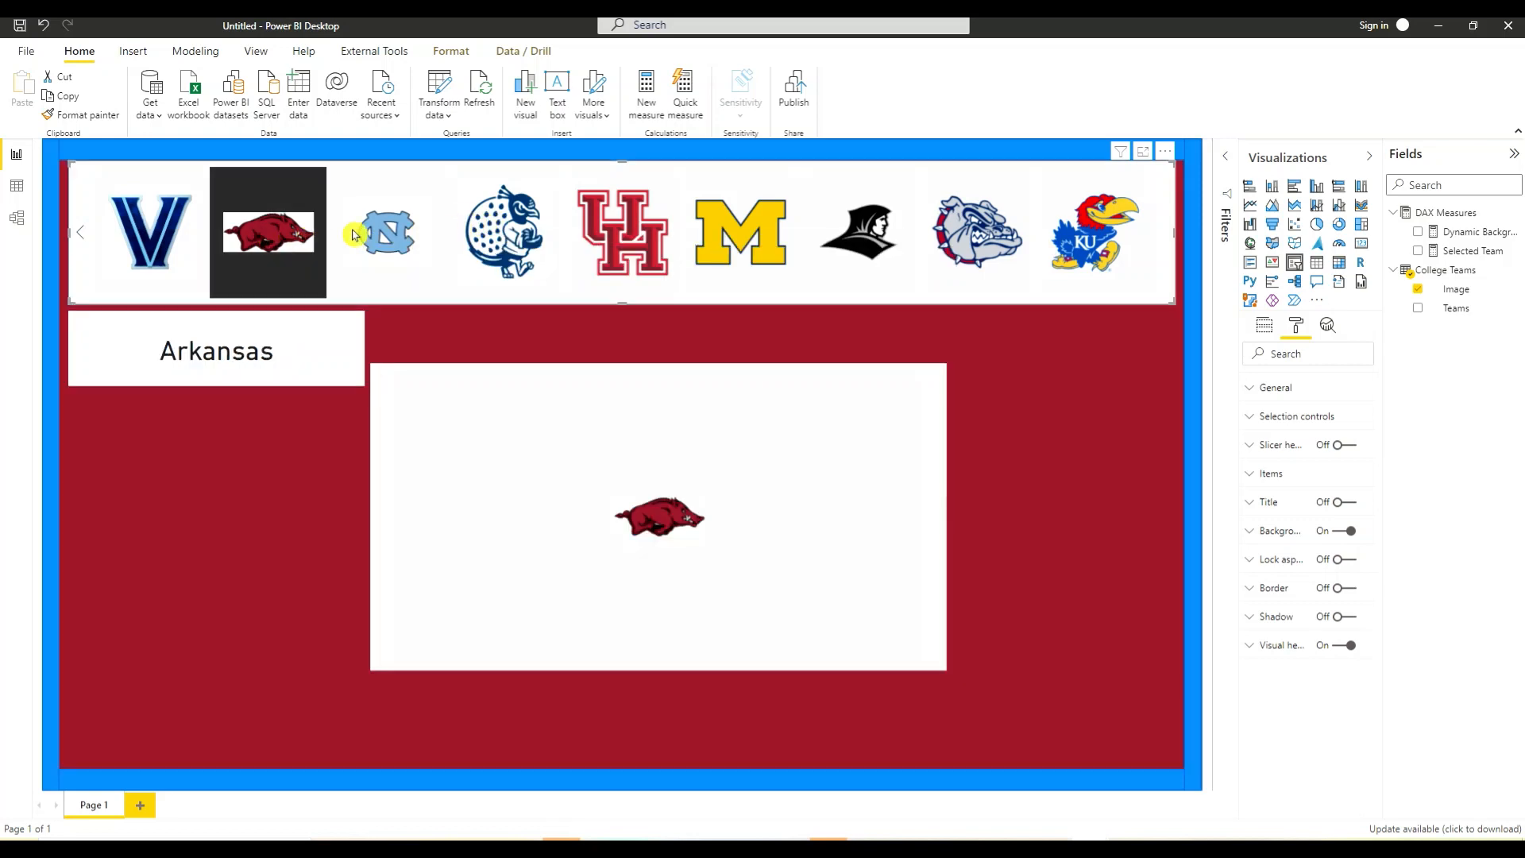
left_click(857, 238)
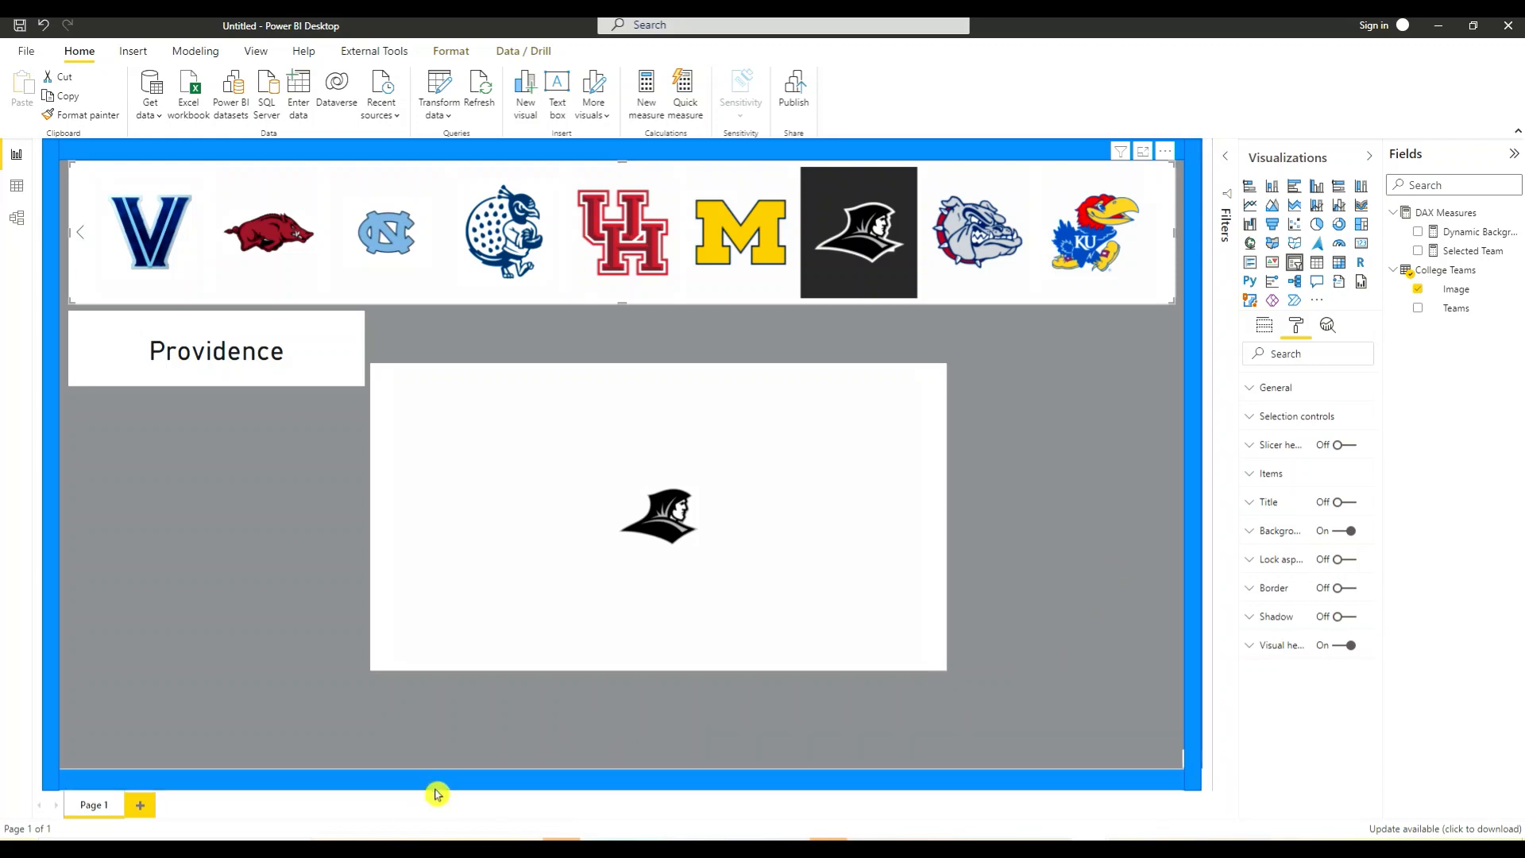
Switch to the browser and review the Houston Cougars hex color codes on teamcolorcodes.com.
left_click(414, 847)
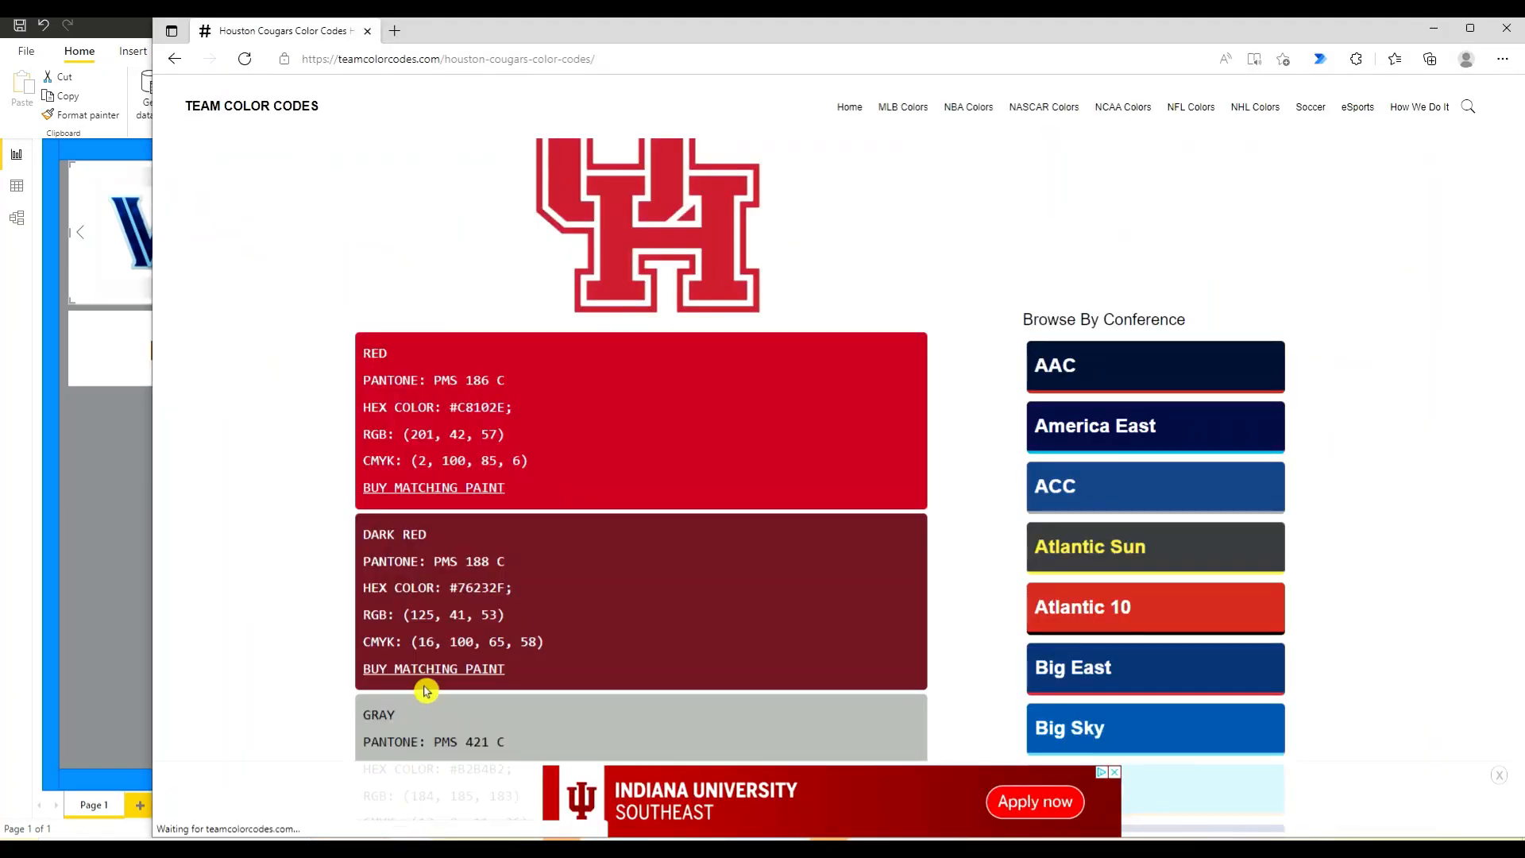
scroll(294, 520, "up", 5)
scroll(306, 528, "up", 2)
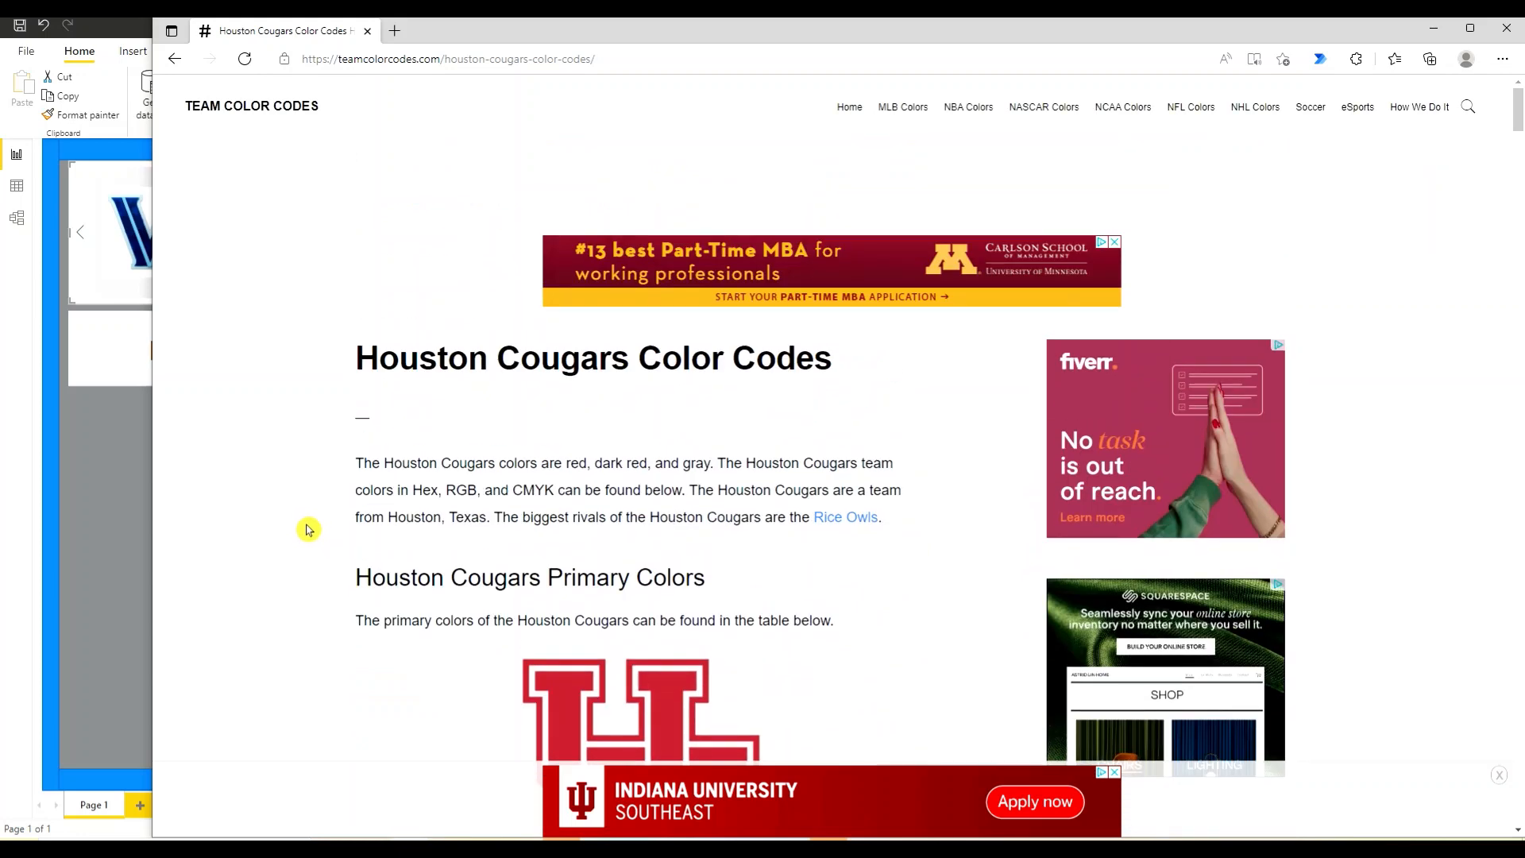
scroll(307, 525, "down", 6)
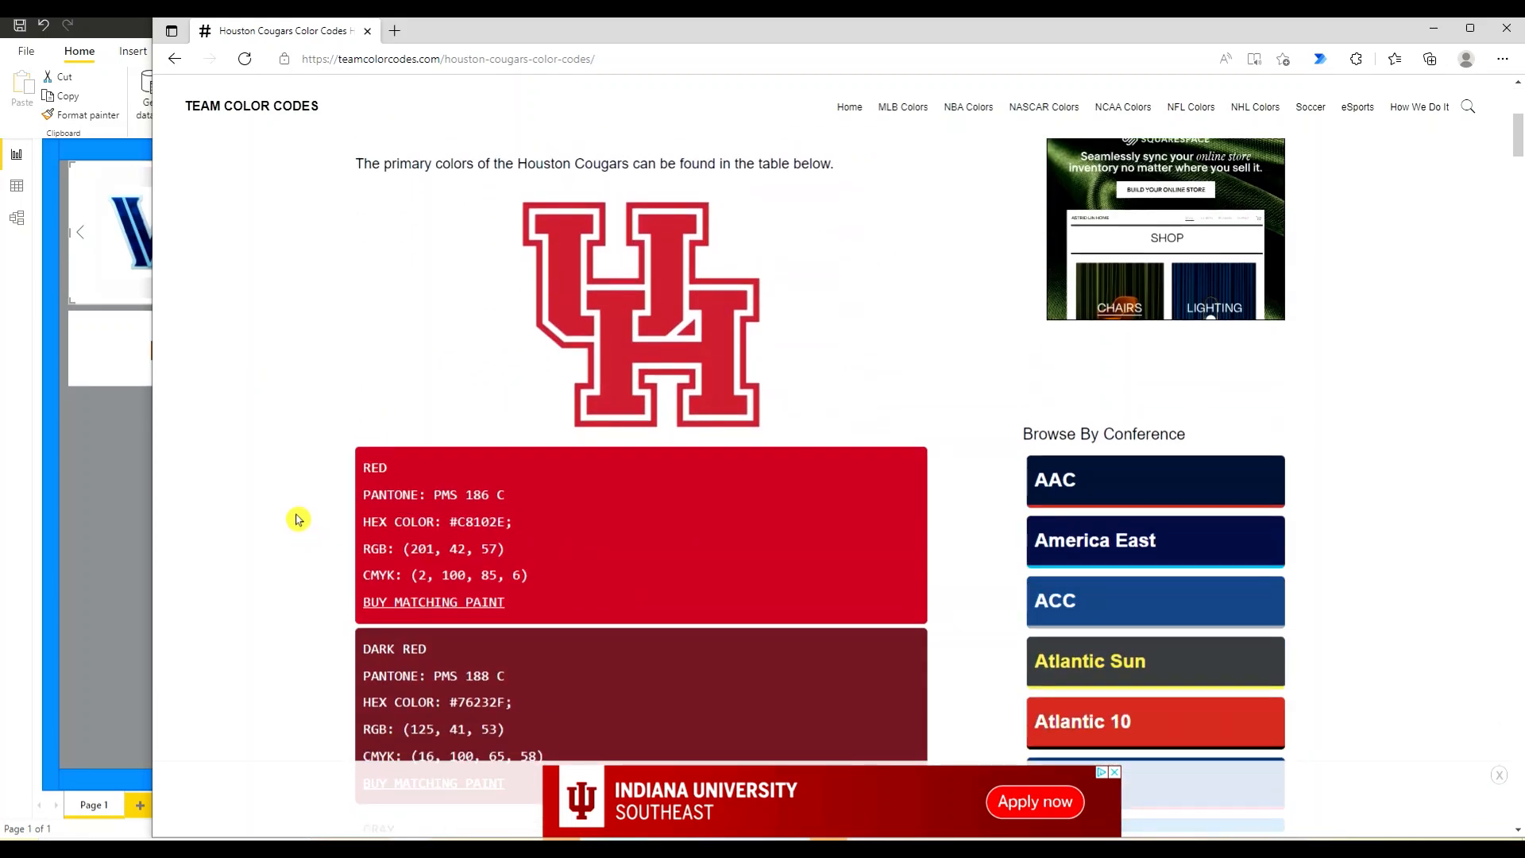
scroll(307, 517, "down", 1)
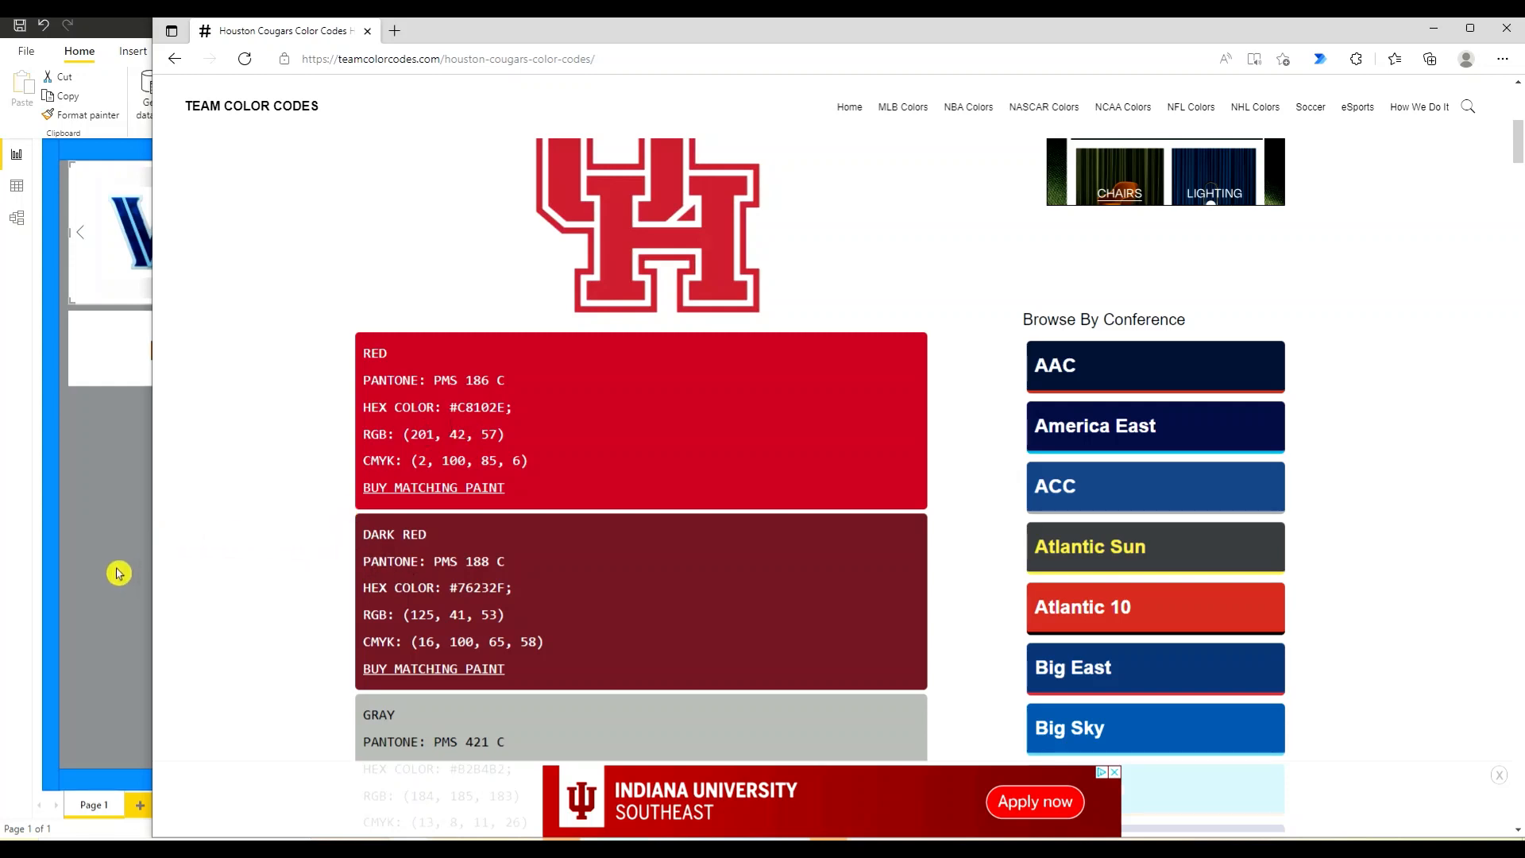
Highlight Houston's red hex code on the web page, switch back to Power BI Desktop and review the Dynamic Background Color measure's formula.
left_click_drag(450, 407, 505, 407)
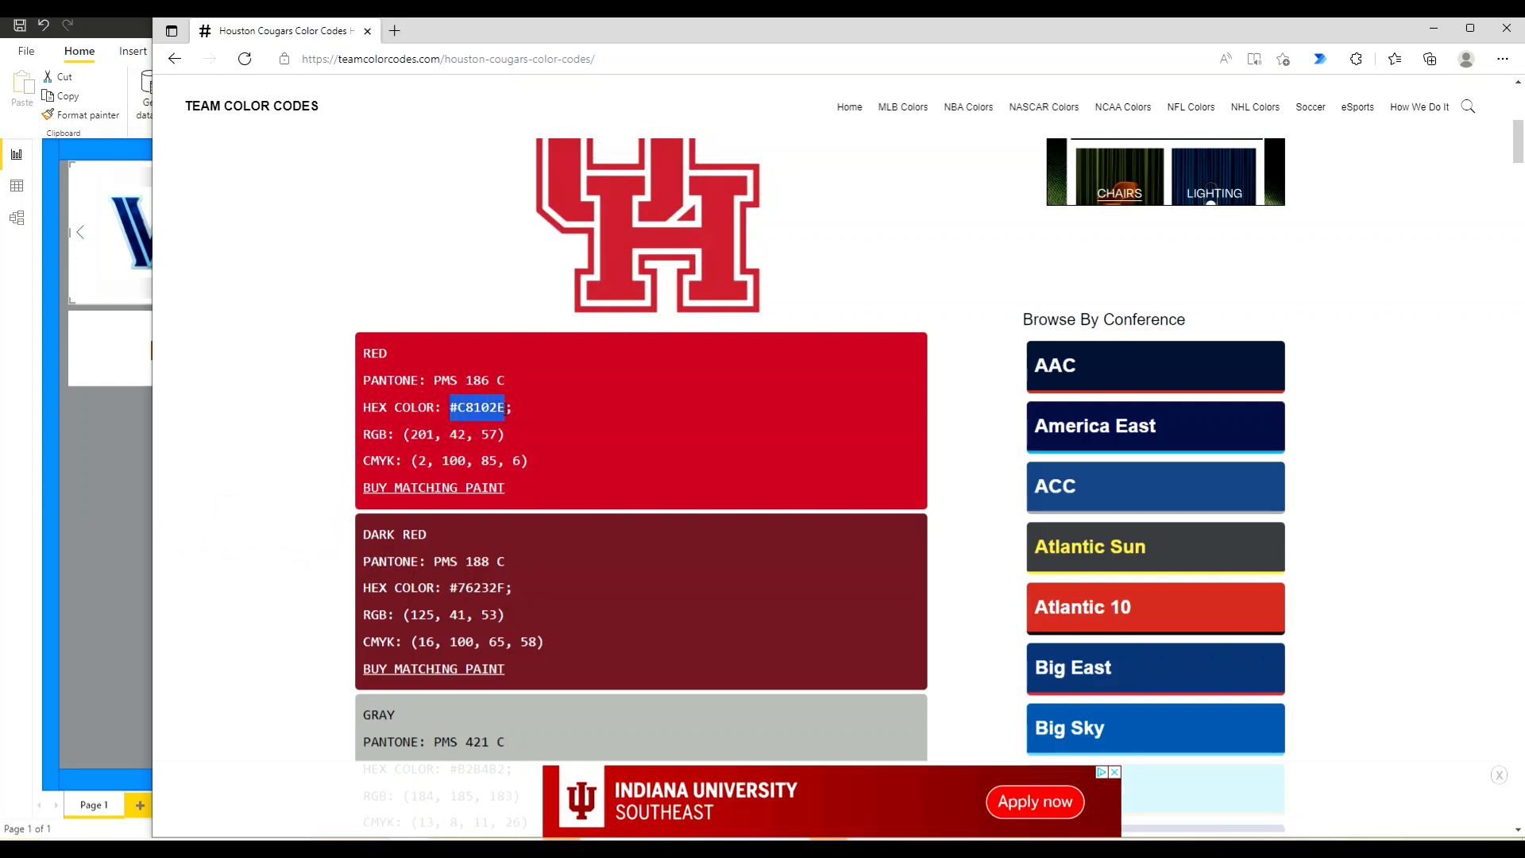
left_click(131, 480)
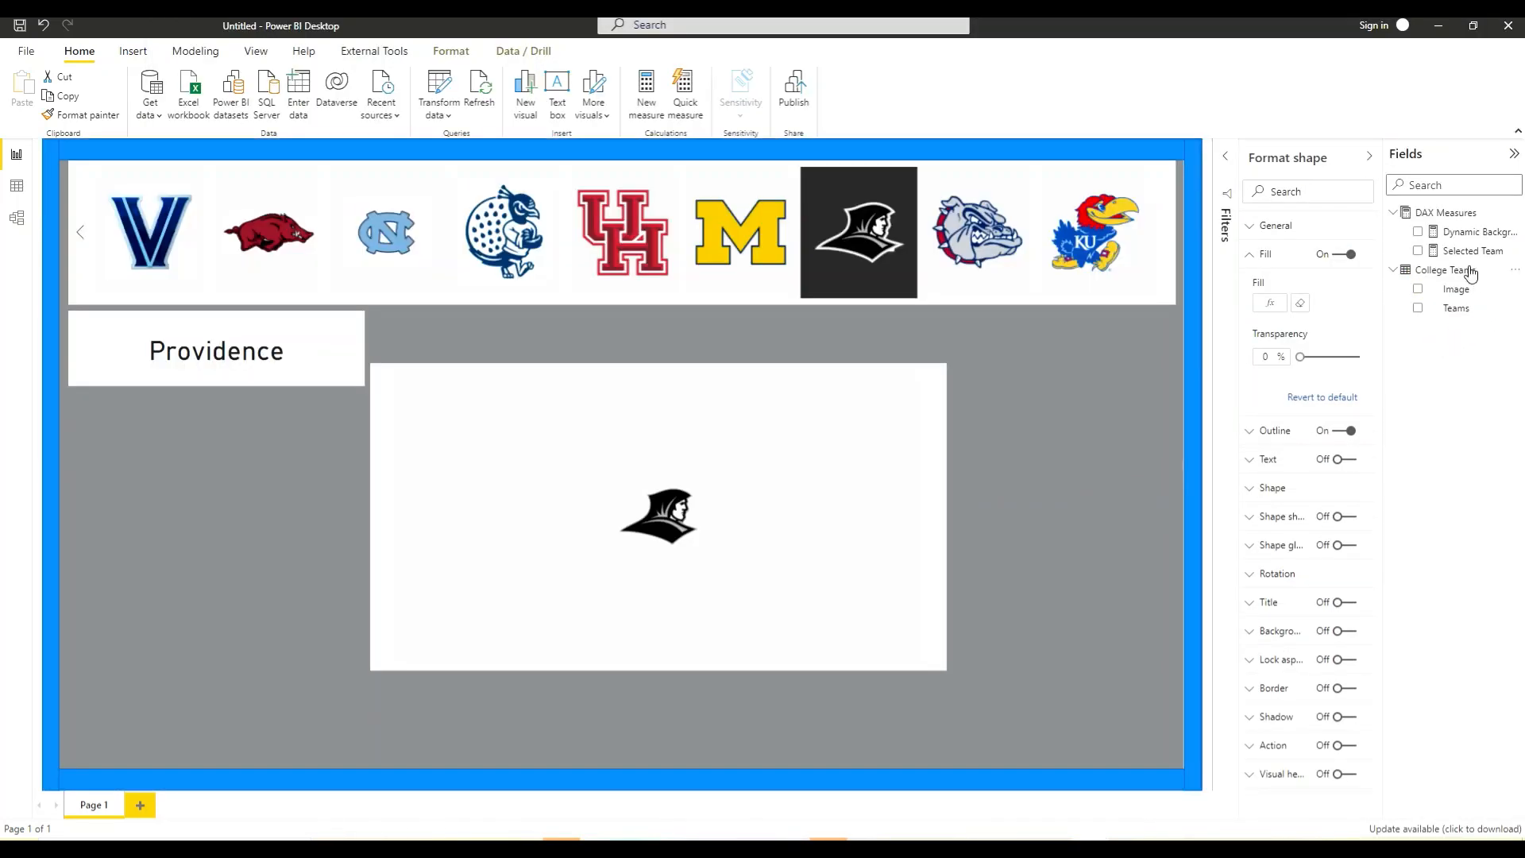
left_click(1461, 234)
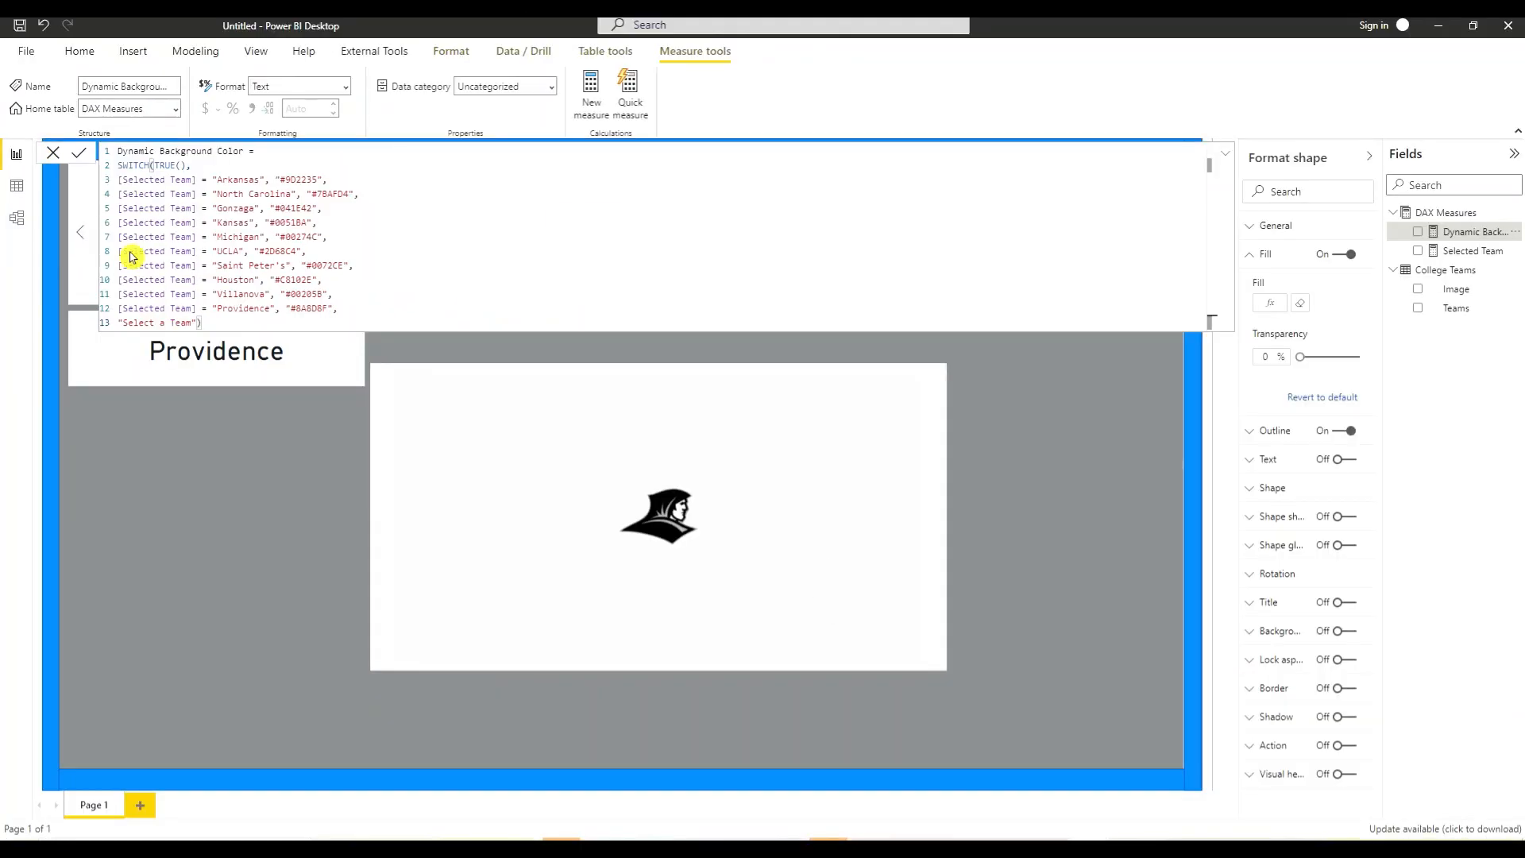
left_click(38, 54)
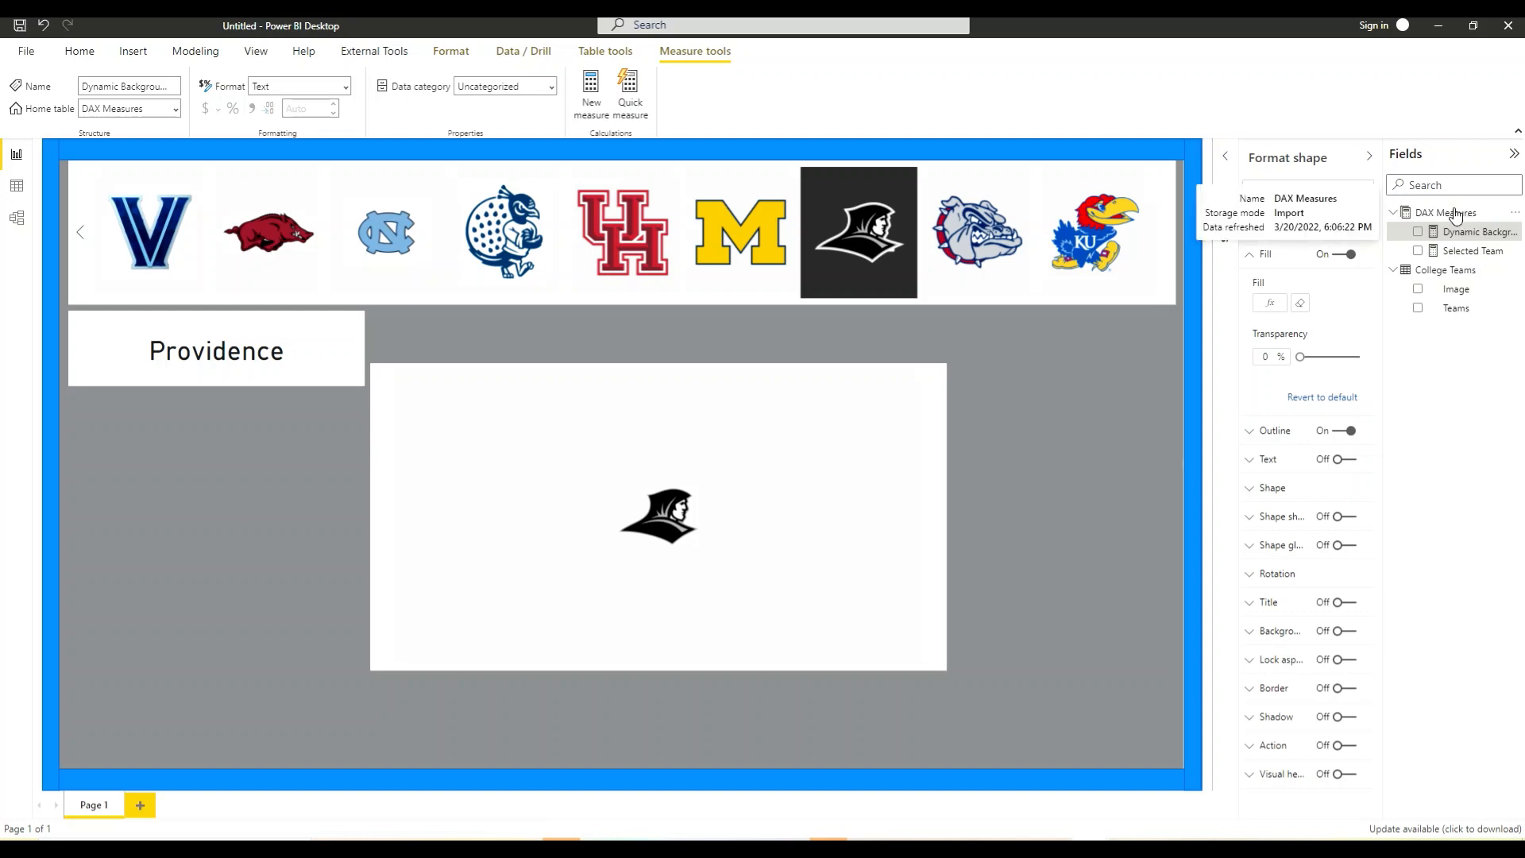
In the DAX Measures table, create Dynamic Border Color with SWITCH(TRUE()), mapping each [Selected Team] to its color, such as "Arkansas" to "Black", defaulting to "Select a Team".
left_click(1455, 212)
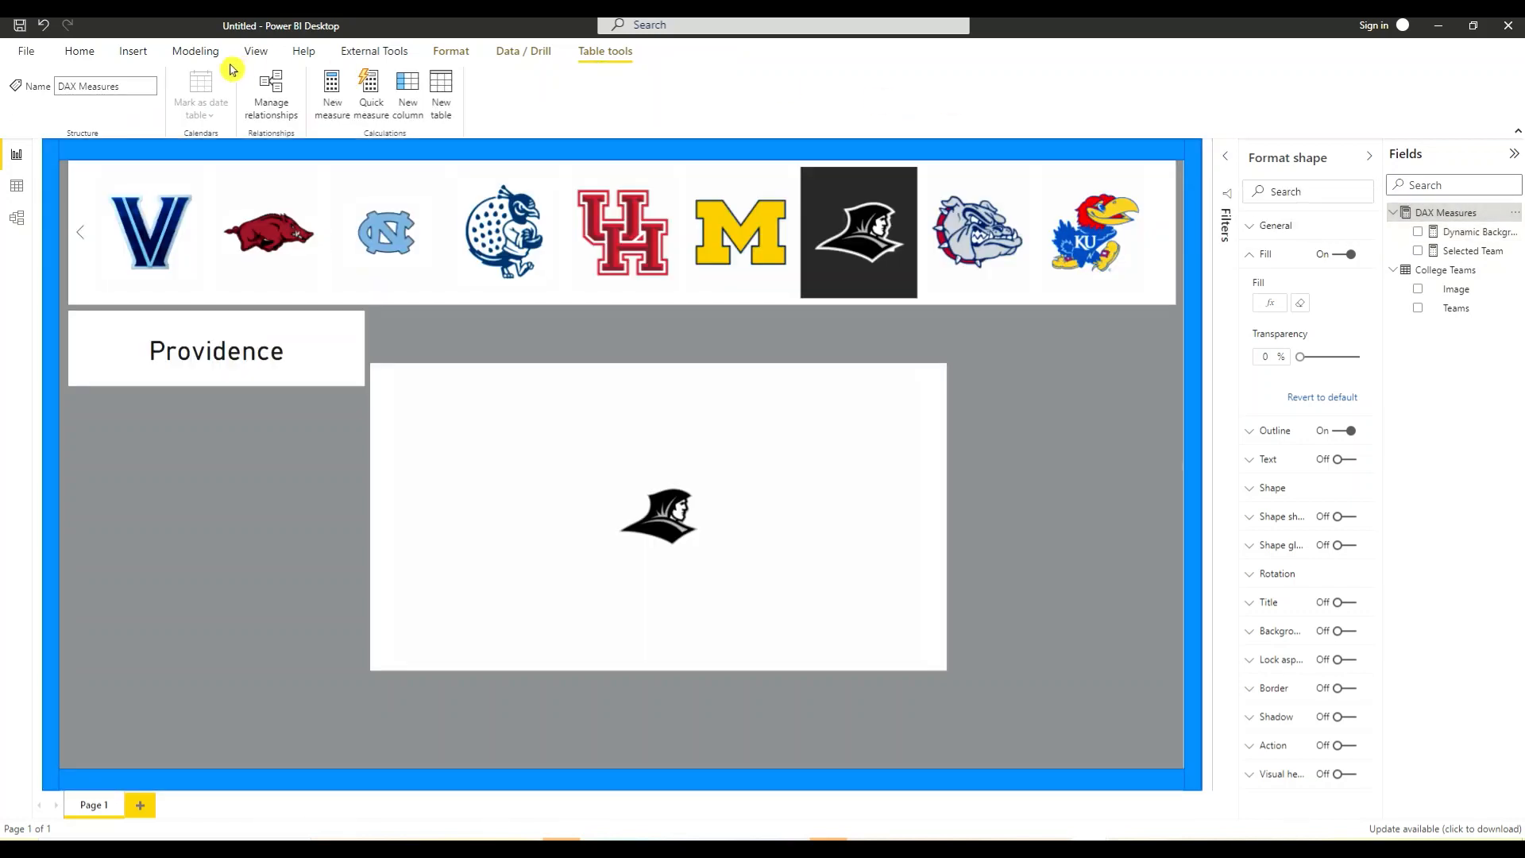
left_click(333, 111)
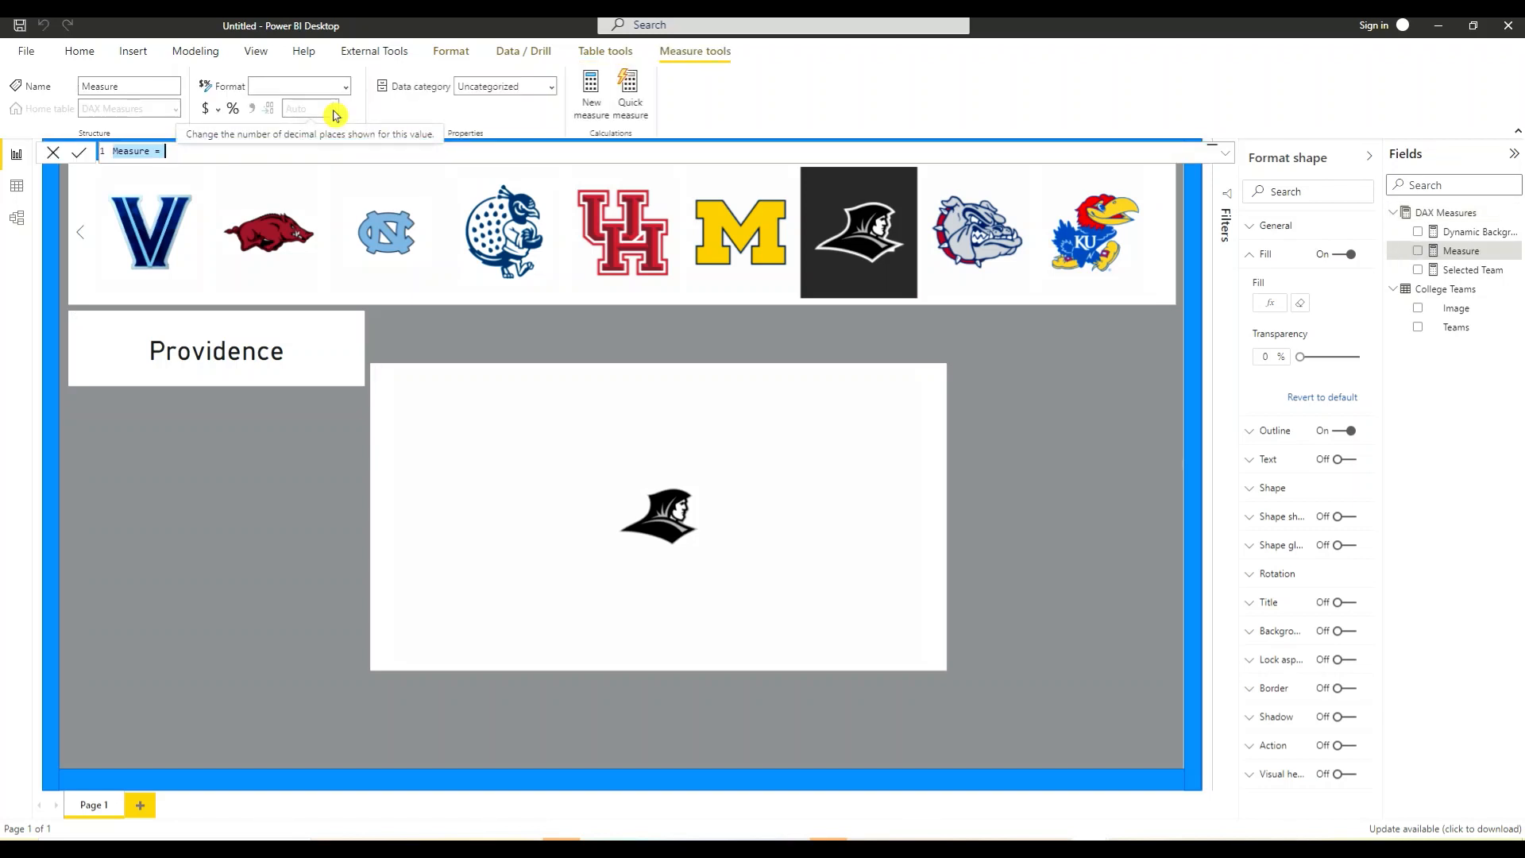
type("Dynamic Border Color = SWITCH(TRUE(), [Selected Team] = \"Arkansas\", \"Black\", [Selected Team] = \"North Carolina\", \"White\", [Selected Team] = \"Gonzaga\", \"#C8102E\", [Selected Team] = \"Michigan\", \"#FFCB05\", [Selected Team] = \"UCLA\", \"#F2A900\", [Selected Team] = \"Kansas\", \"#E8000D\", [Selected Team] = \"Saint Peter's\", \"#003C71\", [Selected Team] = \"Houston\", \"#76232F\", [Selected Team] = \"Villanova\", \"#13B5EA\", [Selected Team] = \"Providence\", \"Black\", \"Select a Team\")")
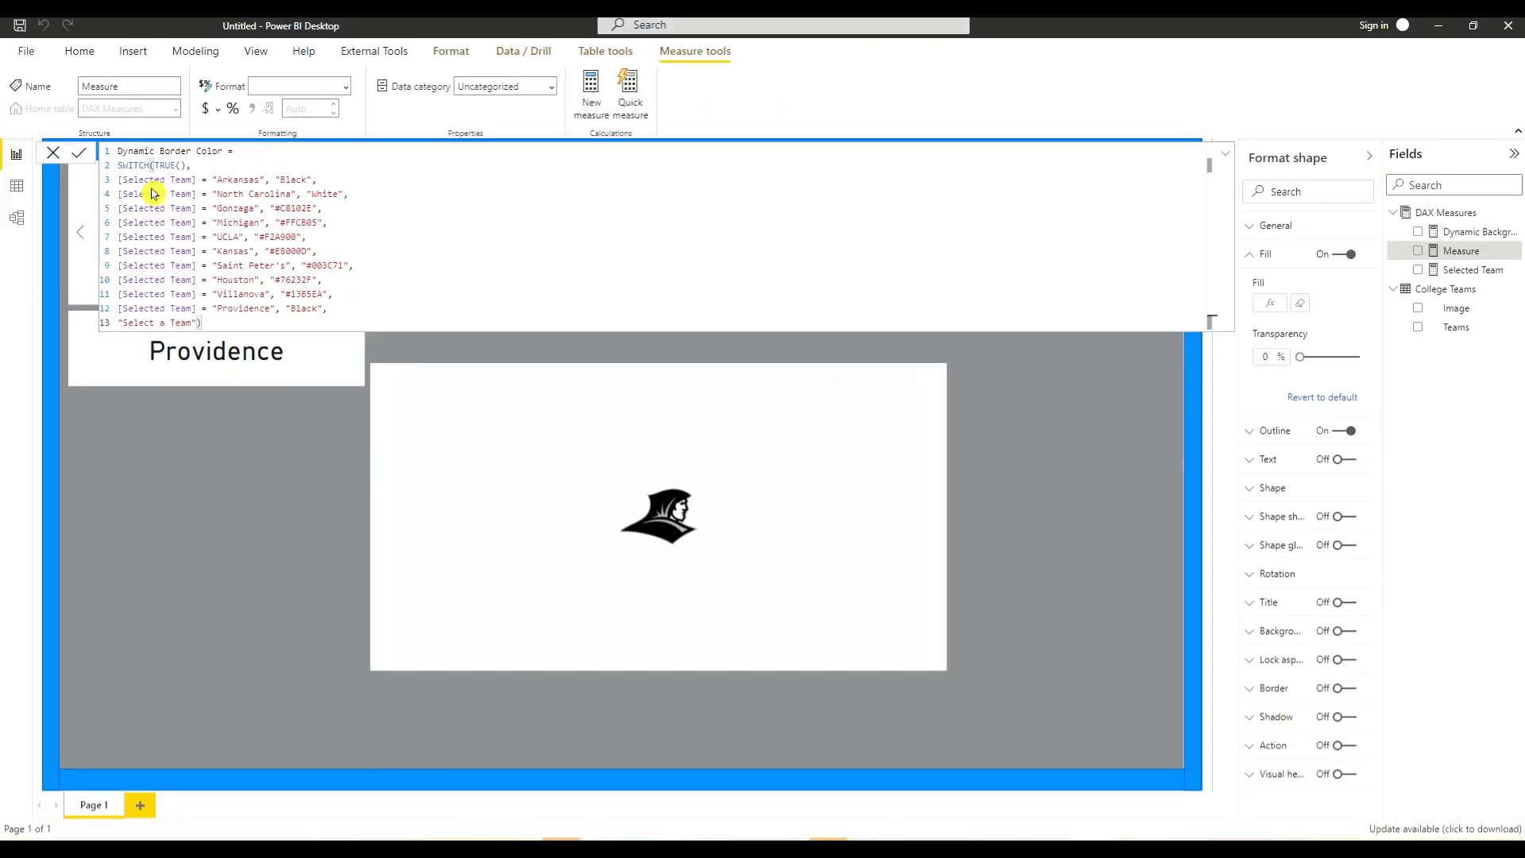
left_click(80, 155)
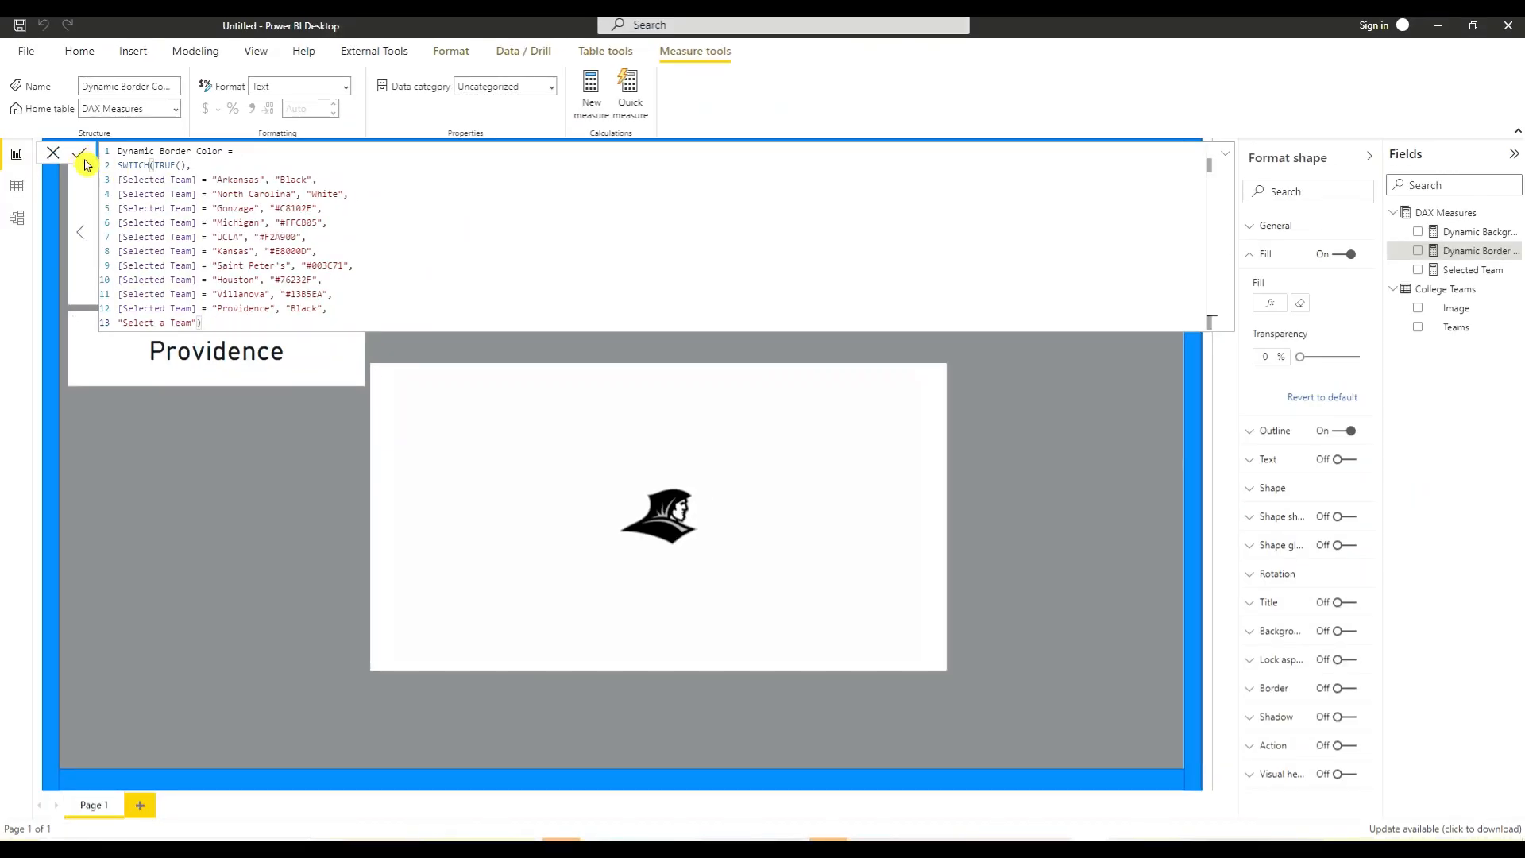
left_click(54, 157)
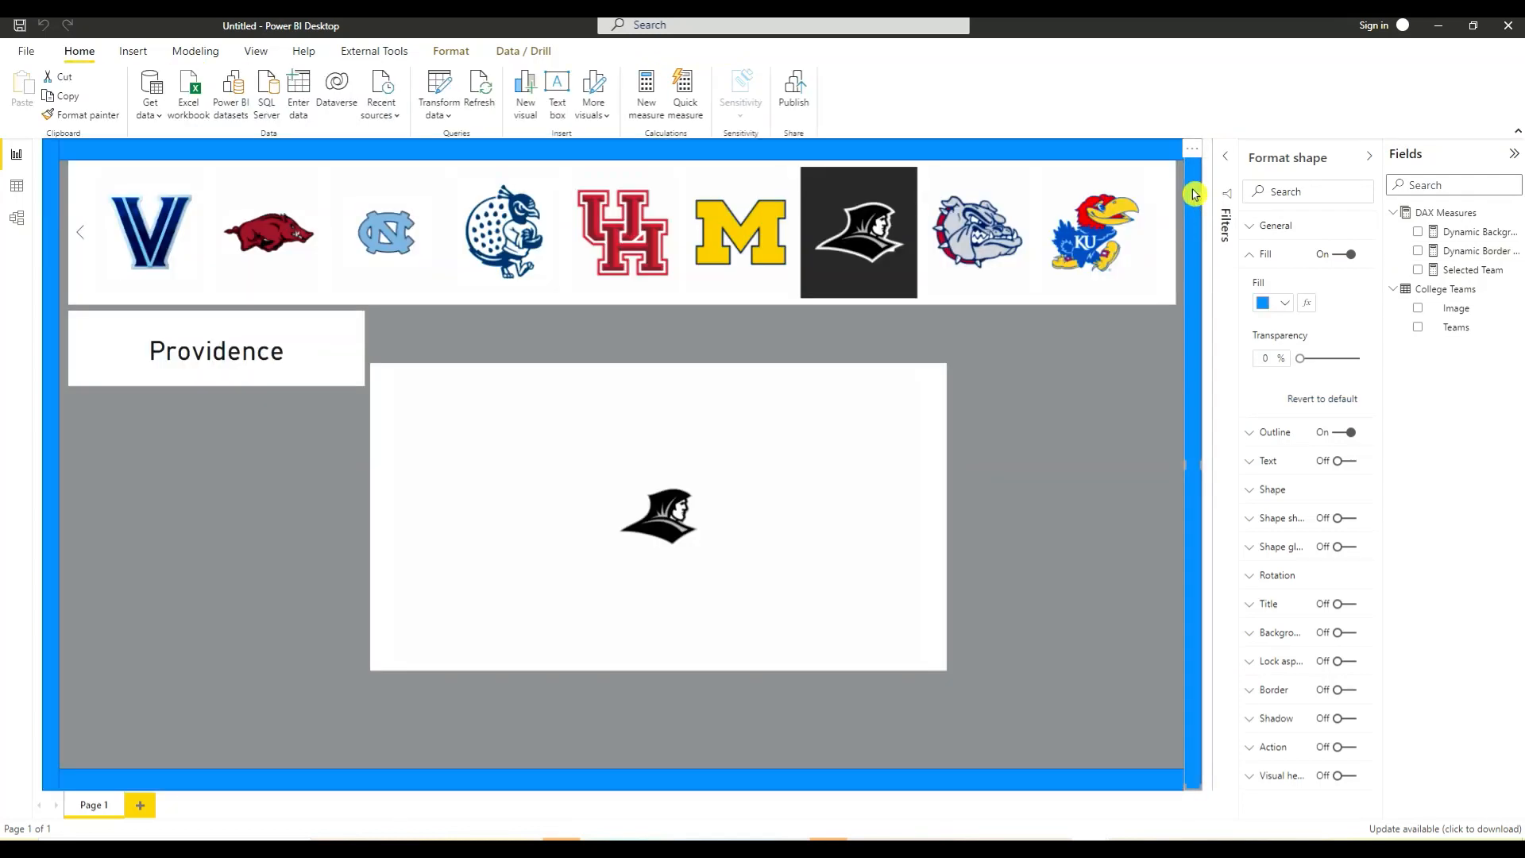
Format the fill of the report's right border bar by field value, based on the Dynamic Border Color measure.
left_click(1306, 302)
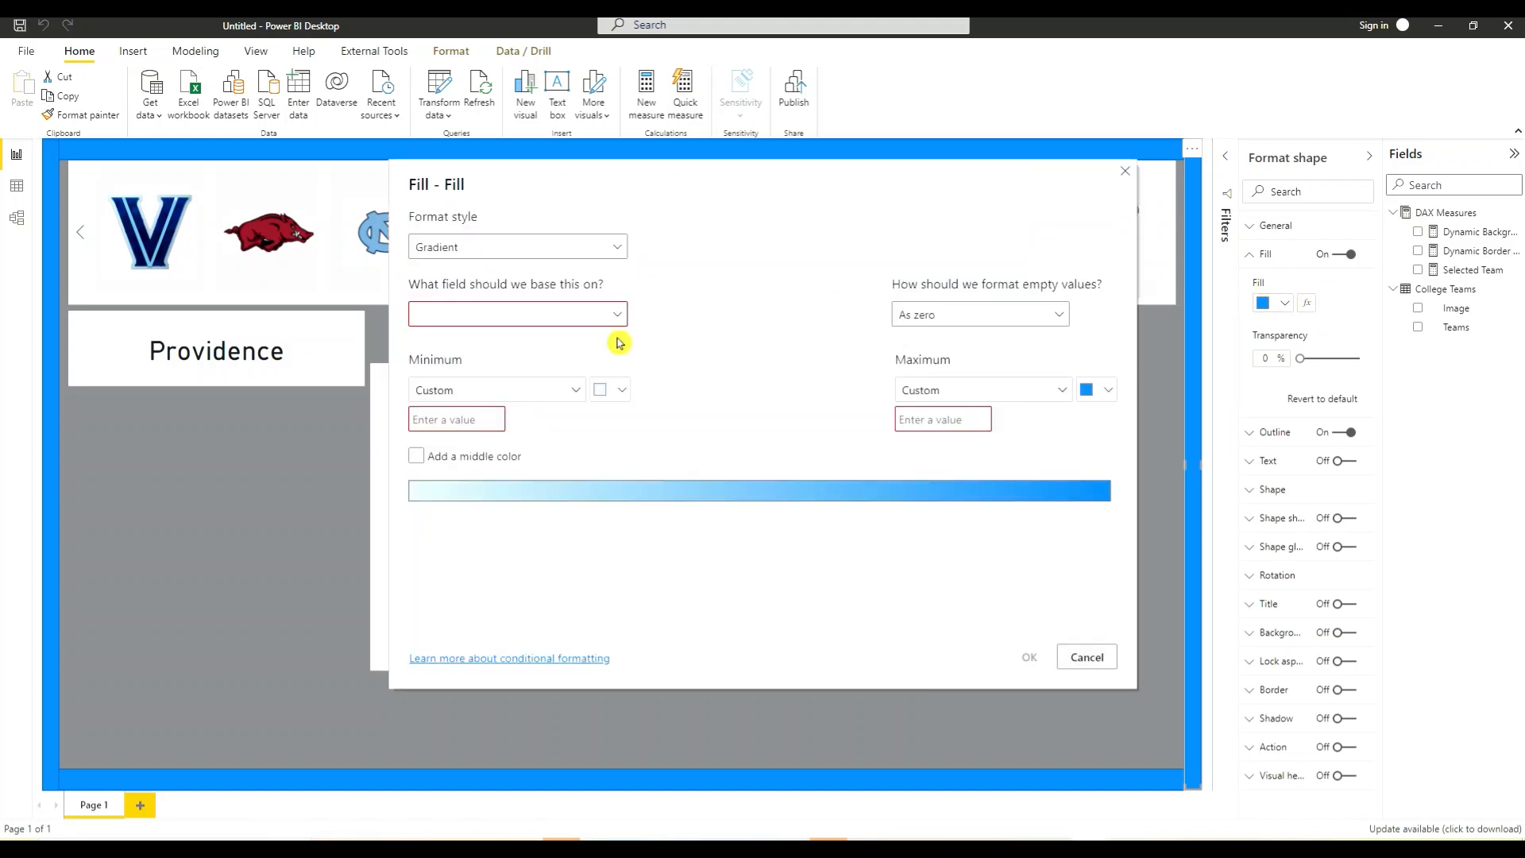
left_click(620, 247)
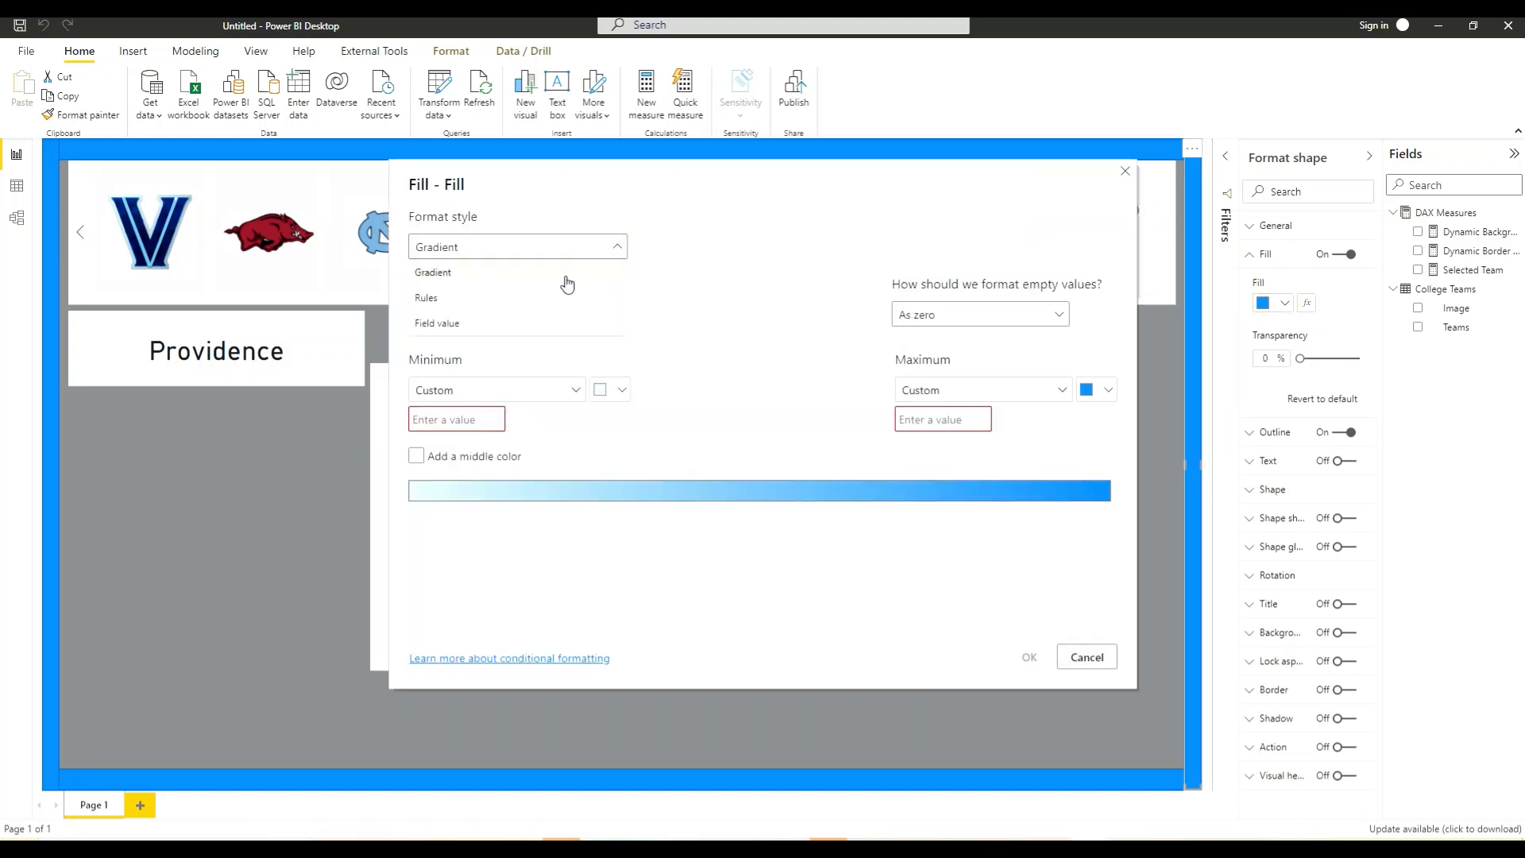
left_click(459, 326)
left_click(620, 319)
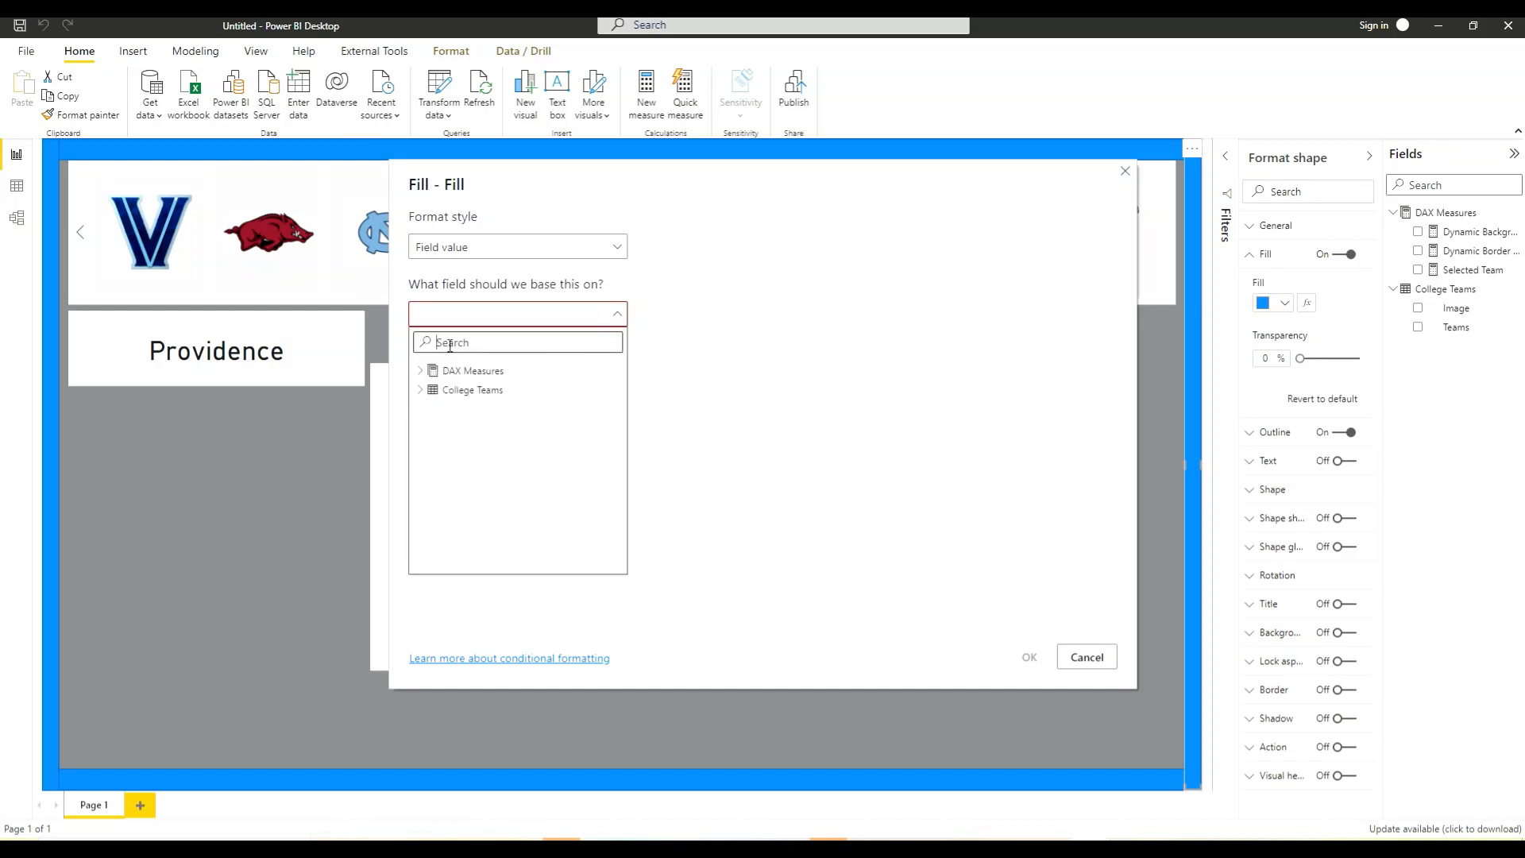
left_click(422, 372)
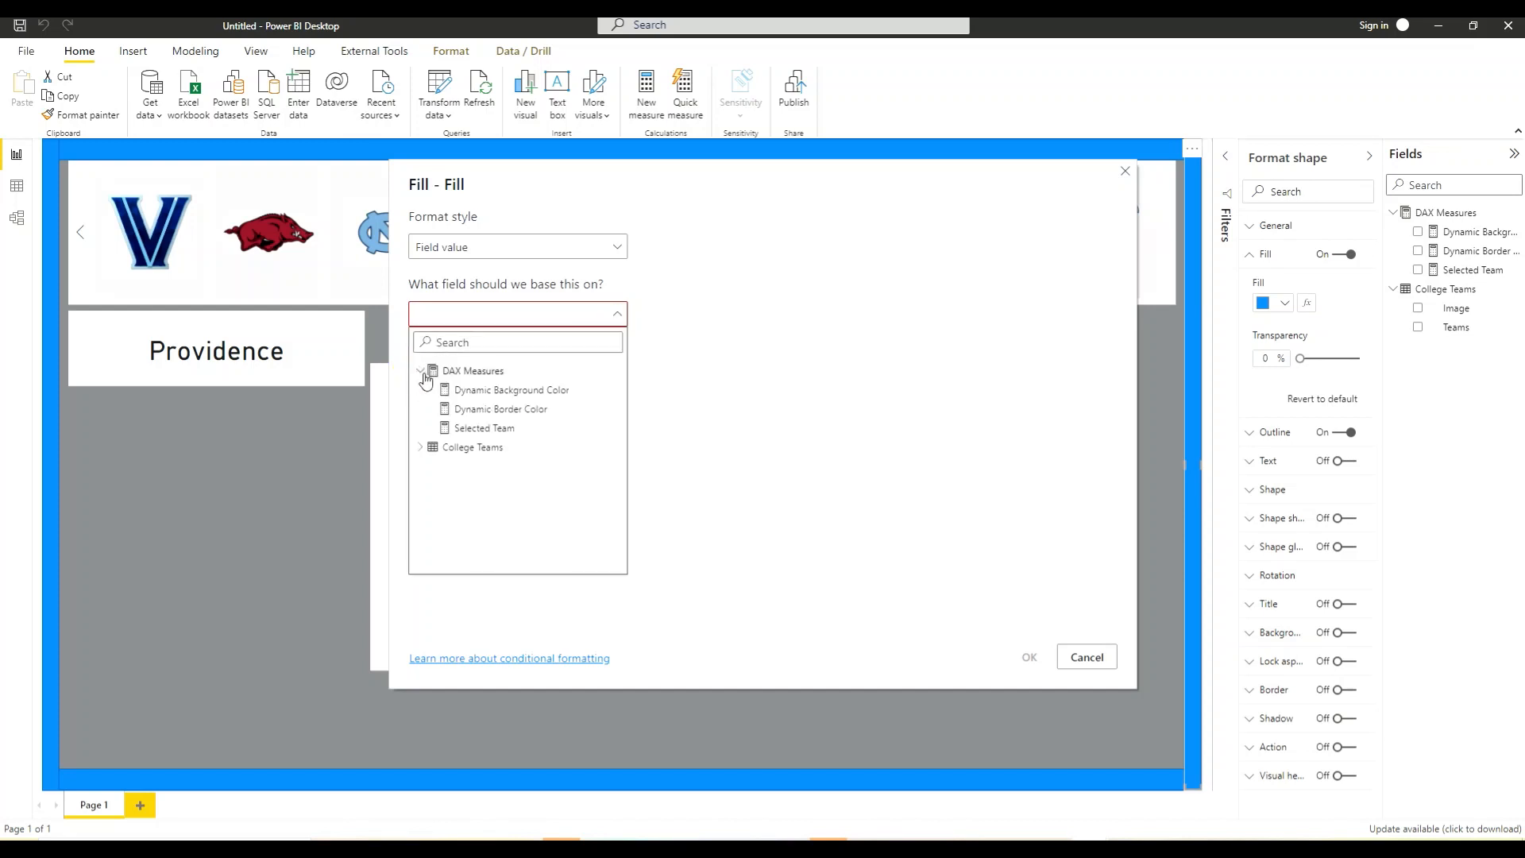
left_click(480, 409)
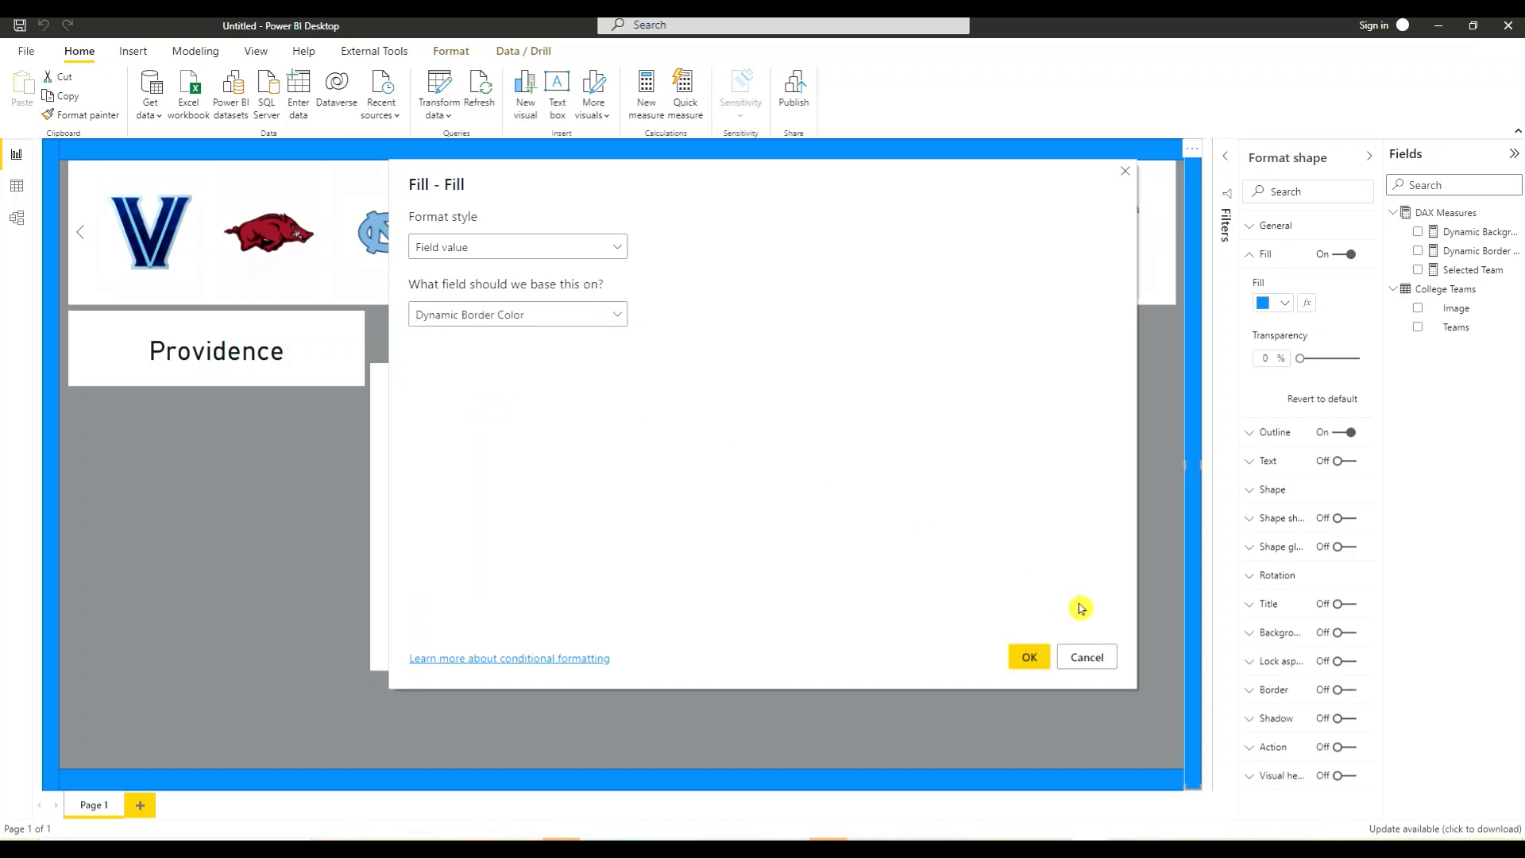
left_click(1029, 657)
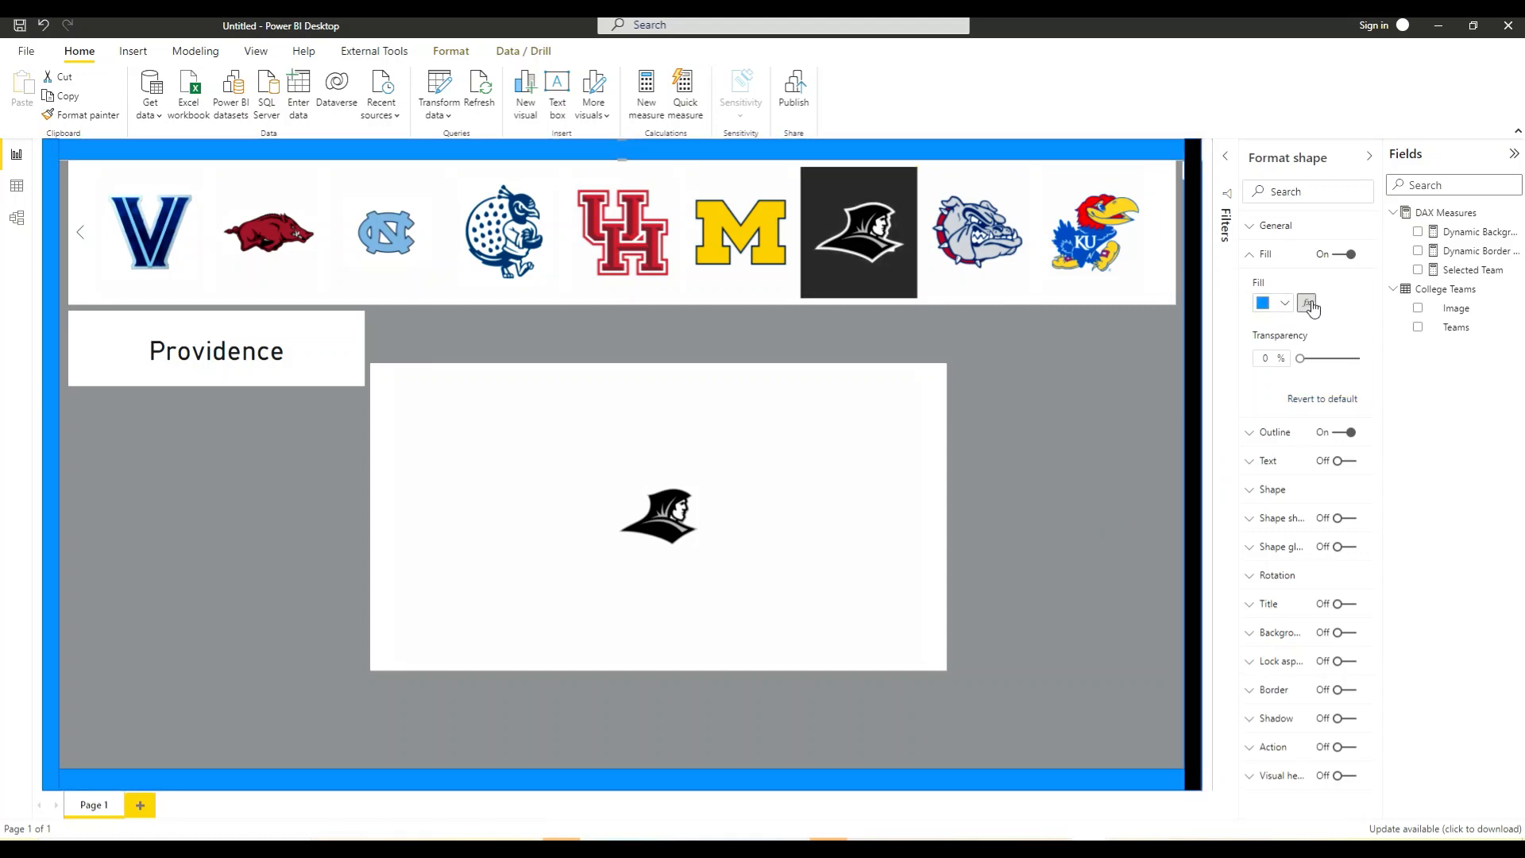
Format the fill of the report's top border bar by field value, based on the Dynamic Border Color measure.
left_click(1307, 305)
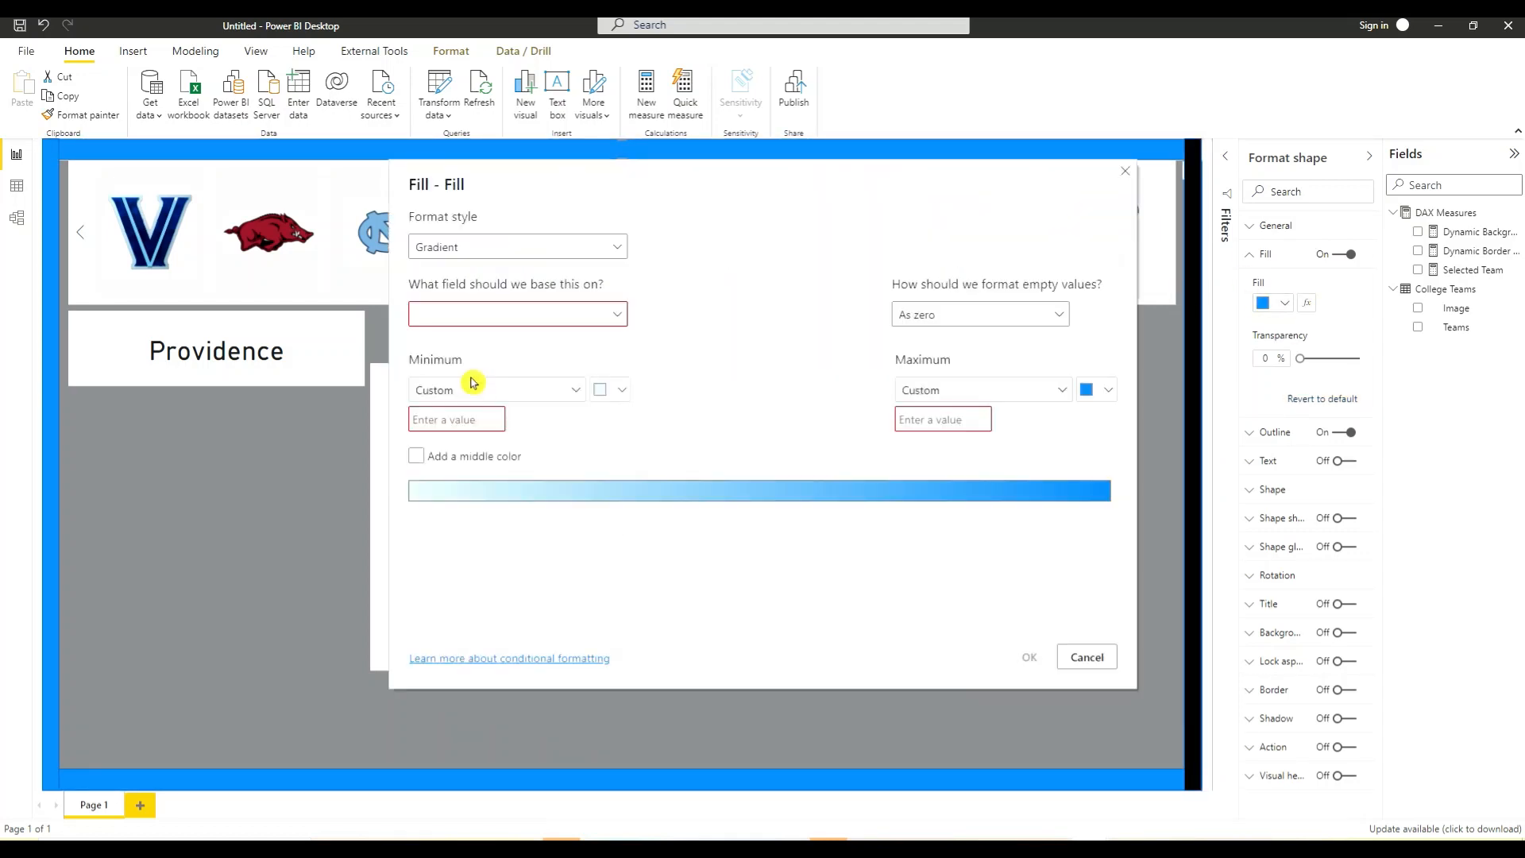
left_click(617, 253)
left_click(515, 323)
left_click(617, 313)
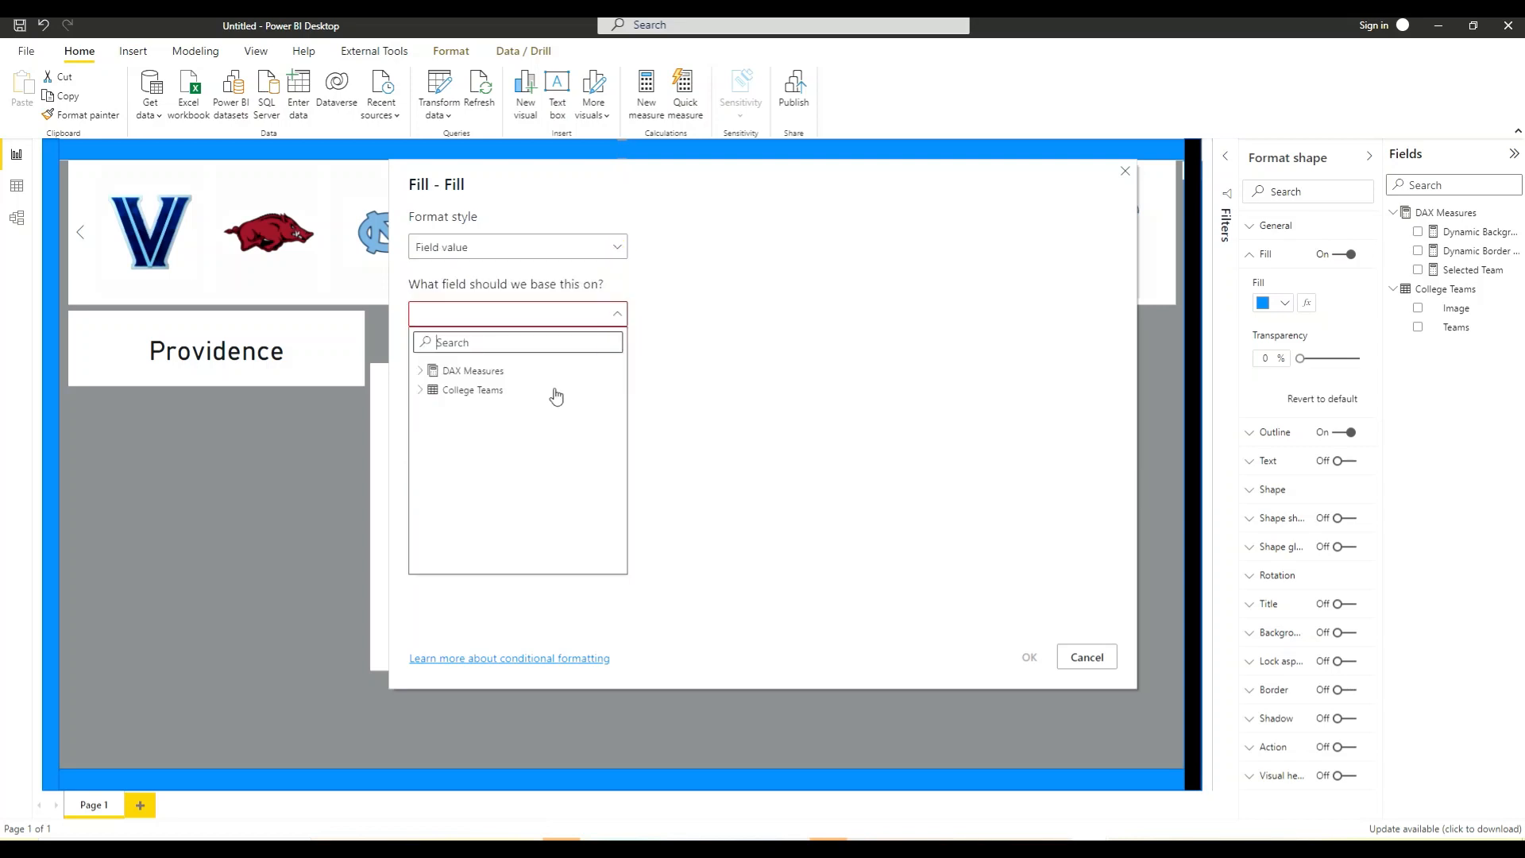
left_click(433, 370)
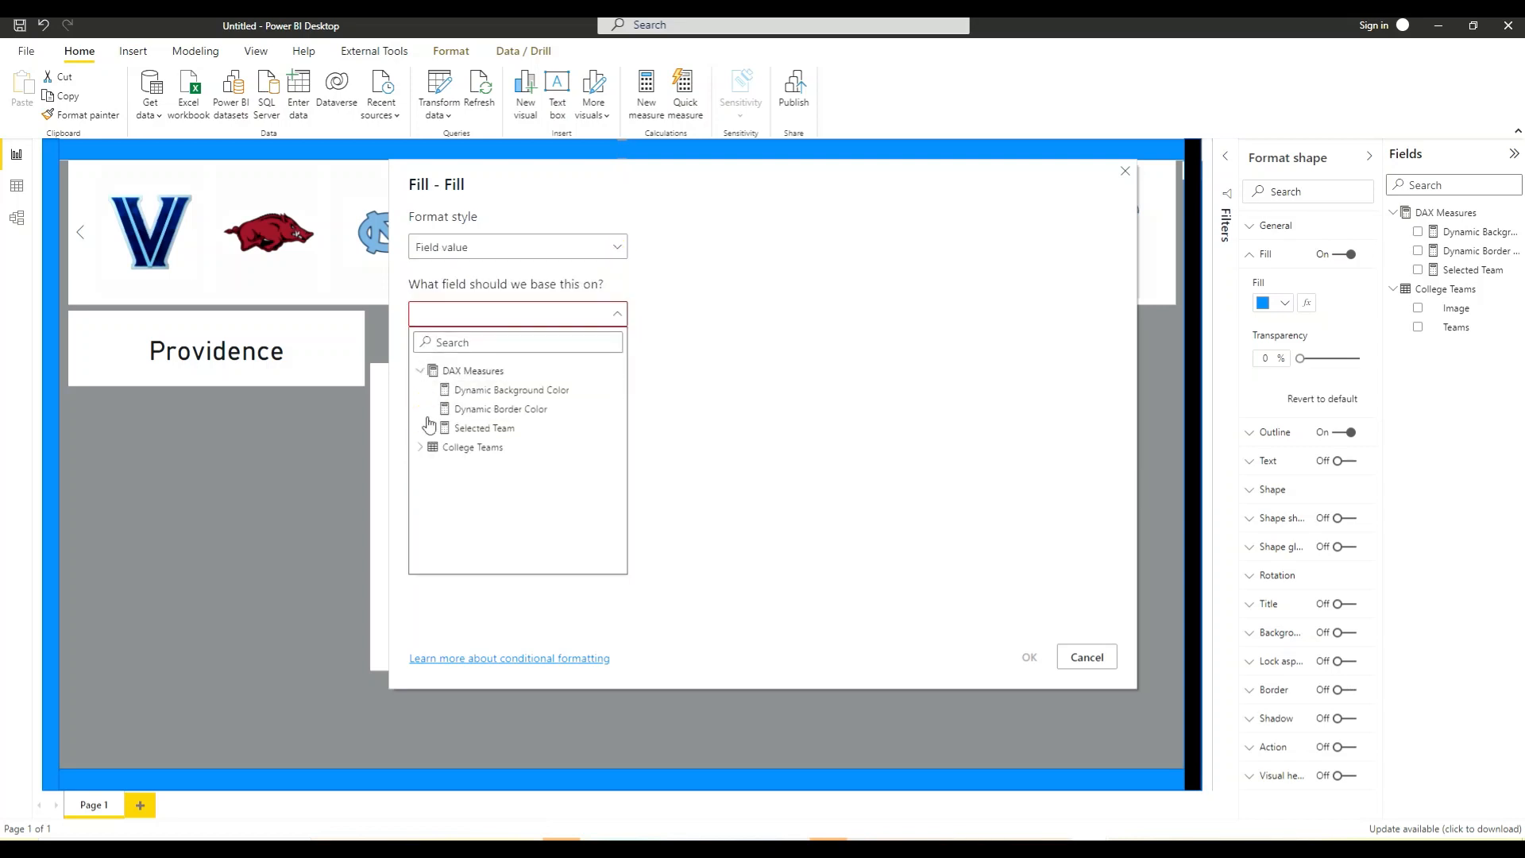
left_click(513, 410)
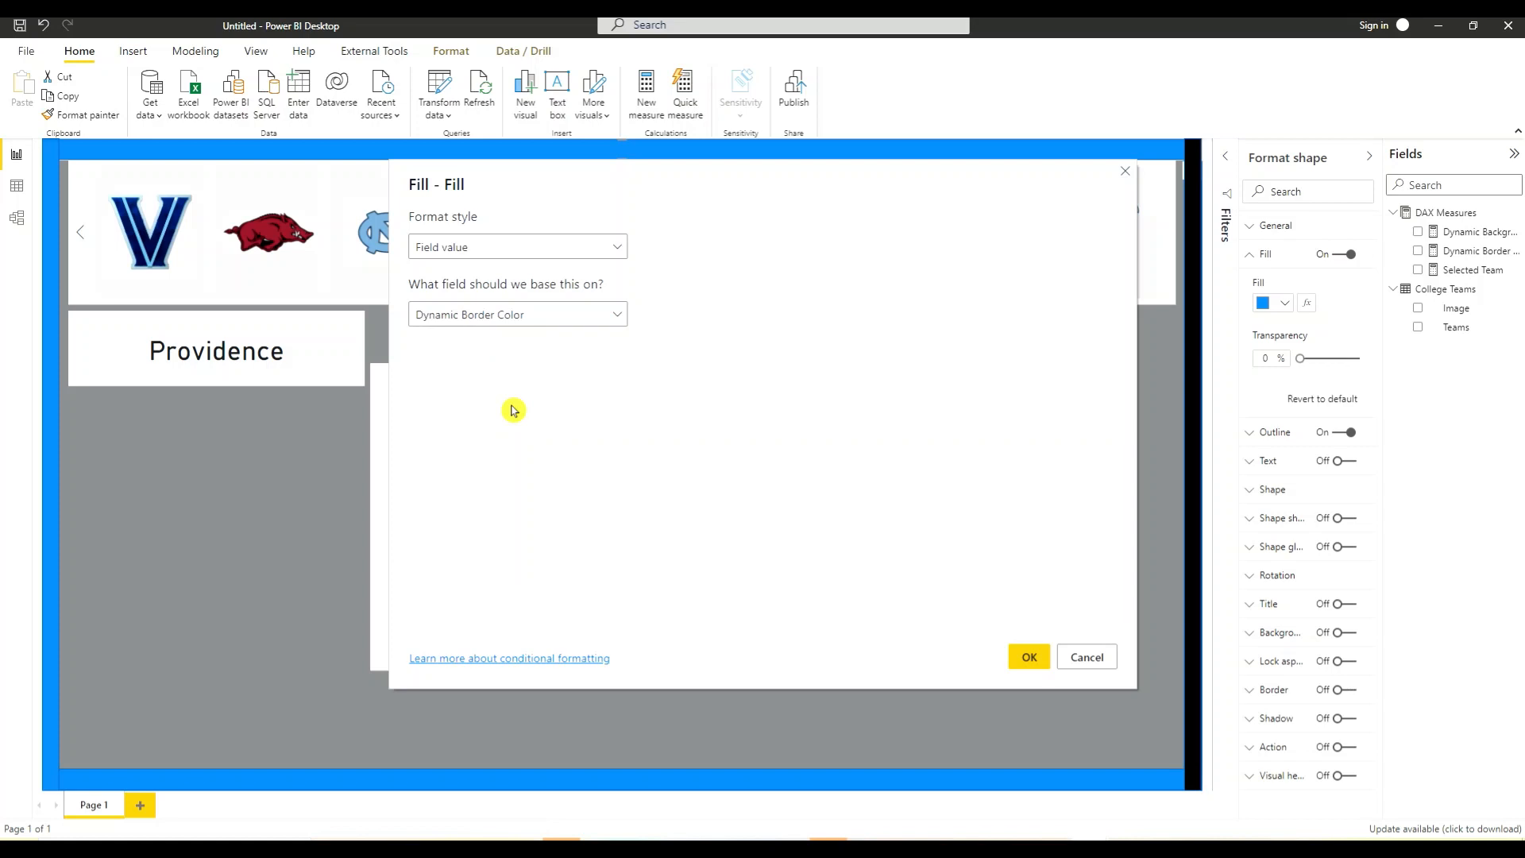
left_click(1029, 656)
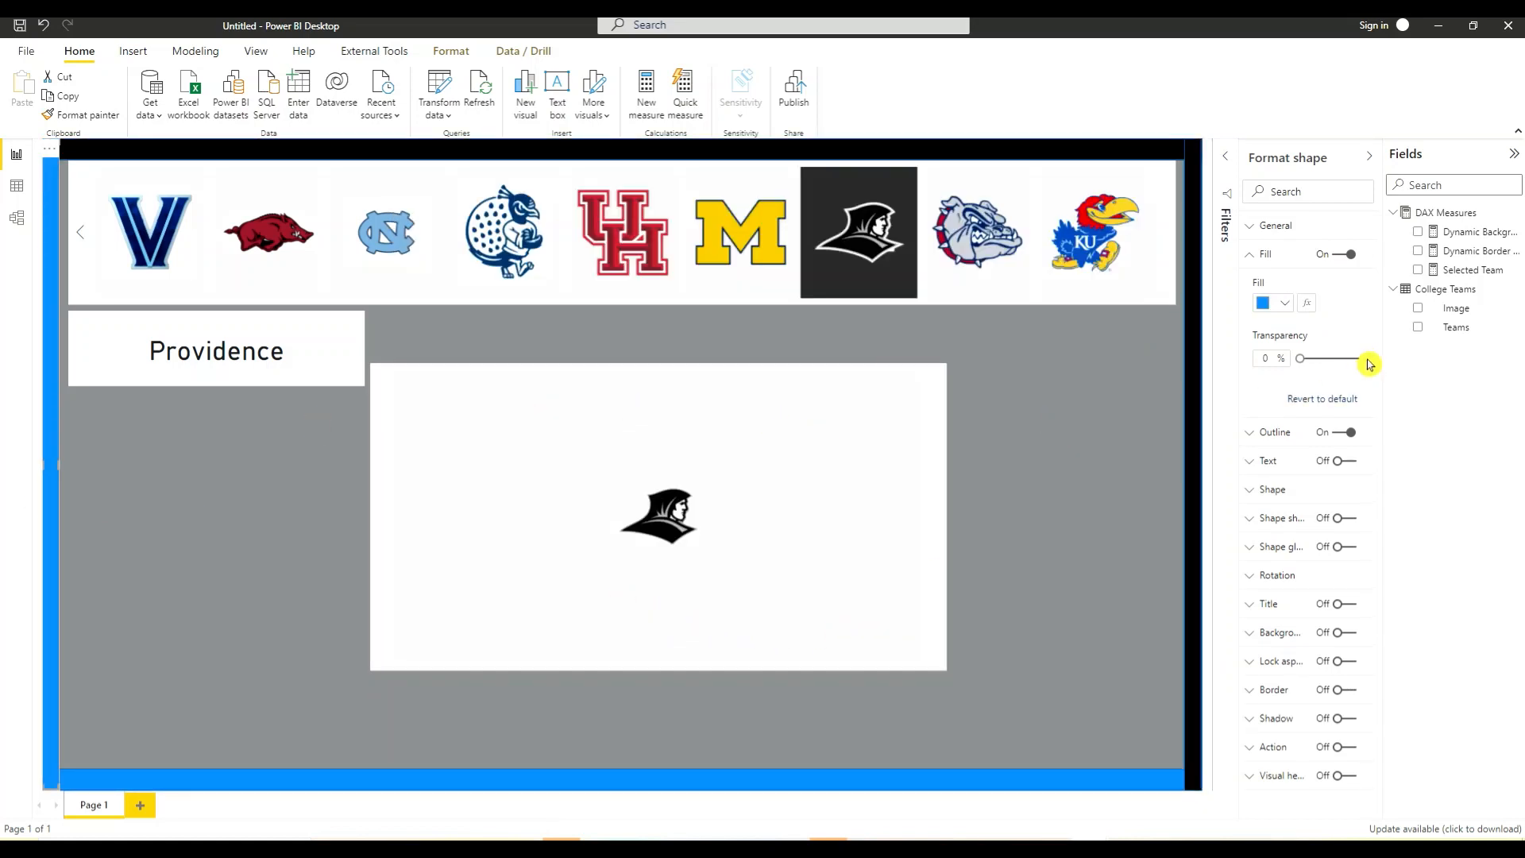
Format the fill of the report's left border bar by field value, based on the Dynamic Border Color measure.
left_click(1301, 303)
left_click(1307, 303)
left_click(606, 247)
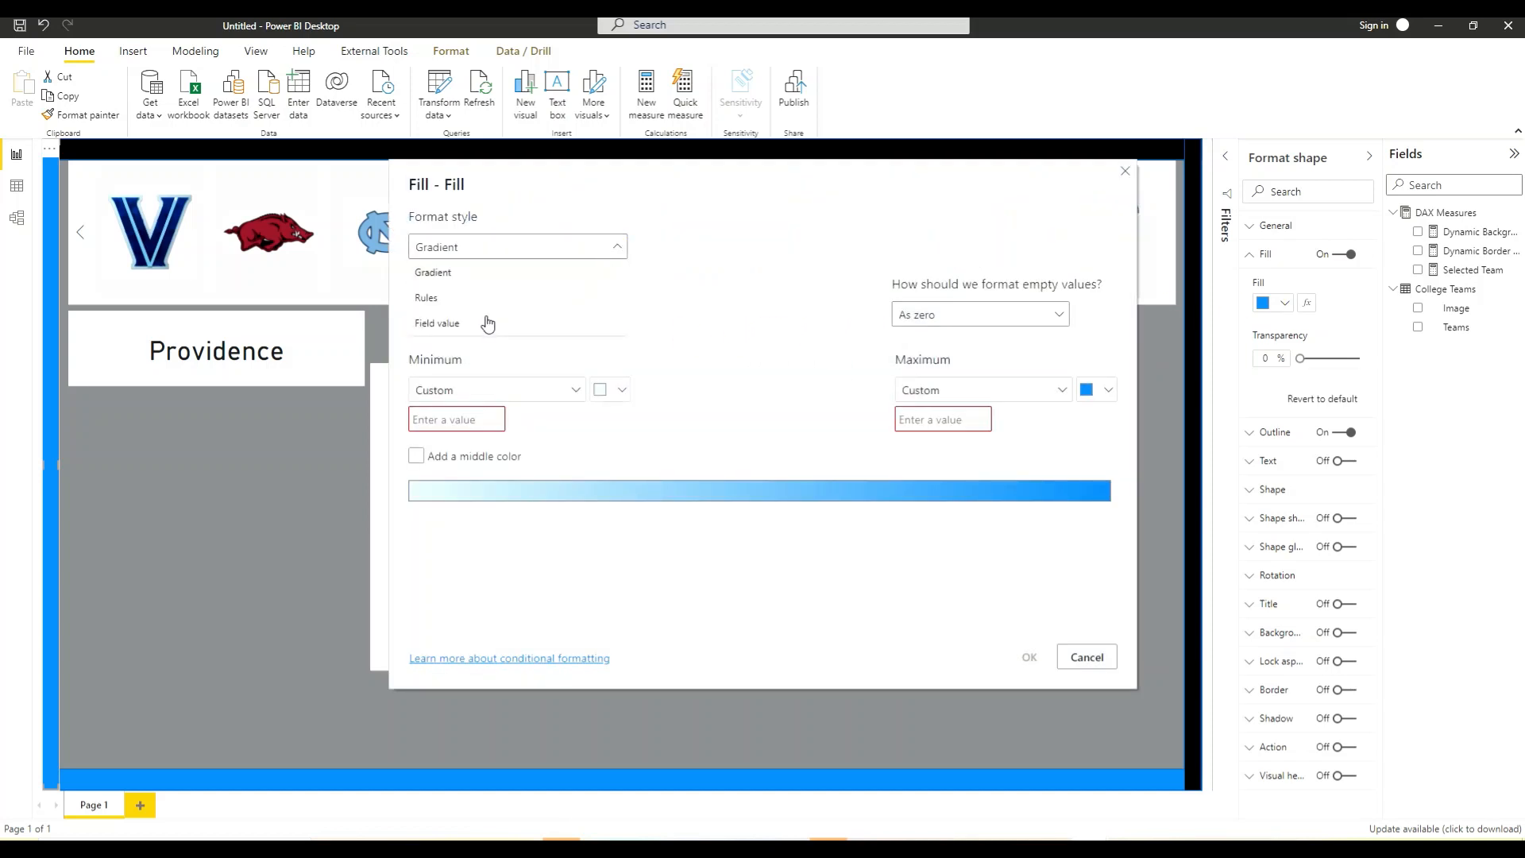
left_click(487, 324)
left_click(620, 314)
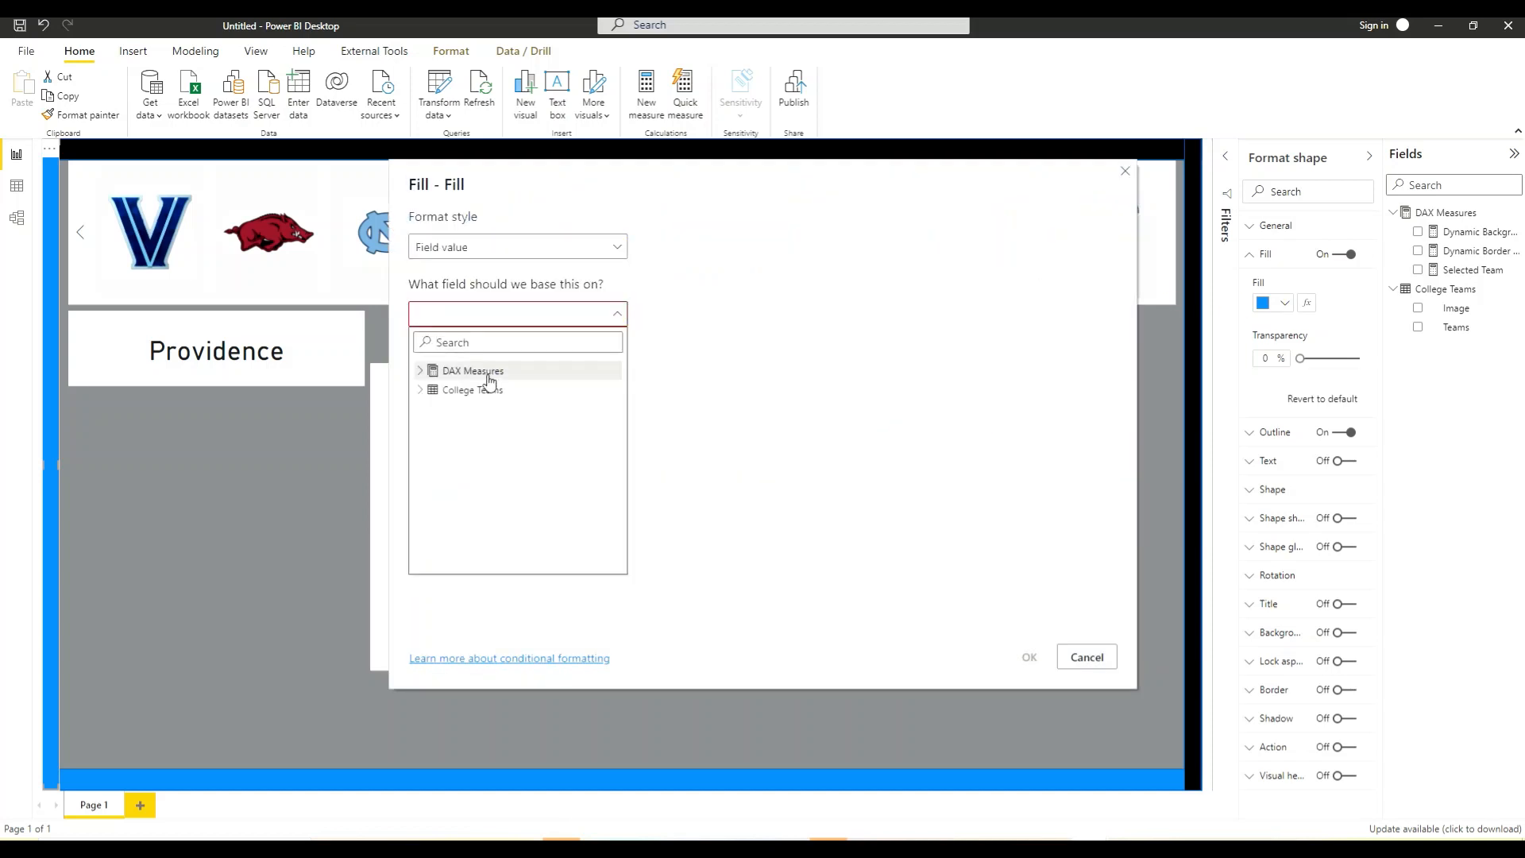
left_click(427, 371)
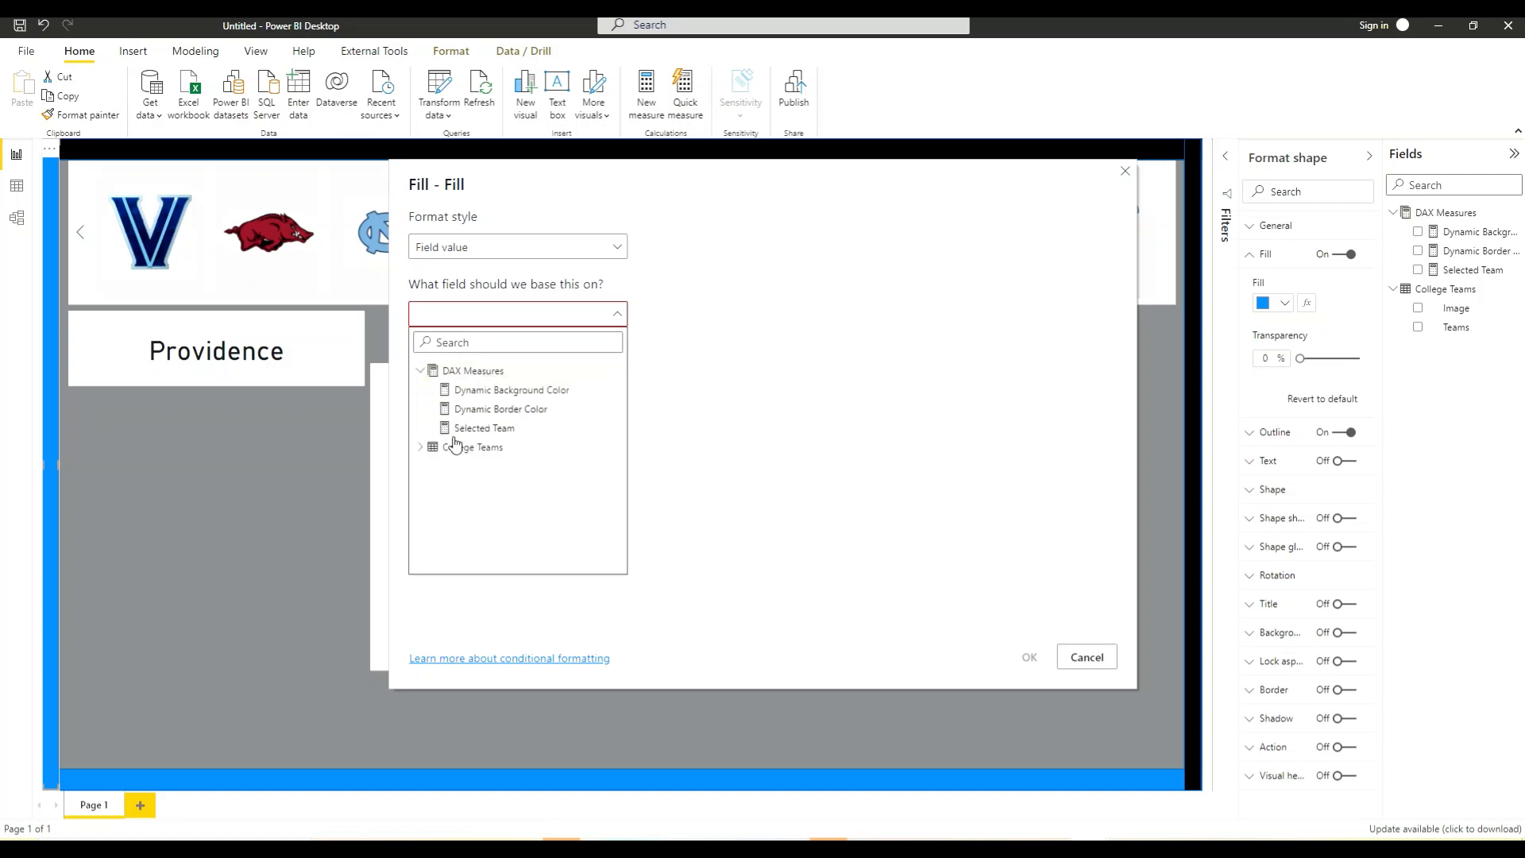
left_click(489, 410)
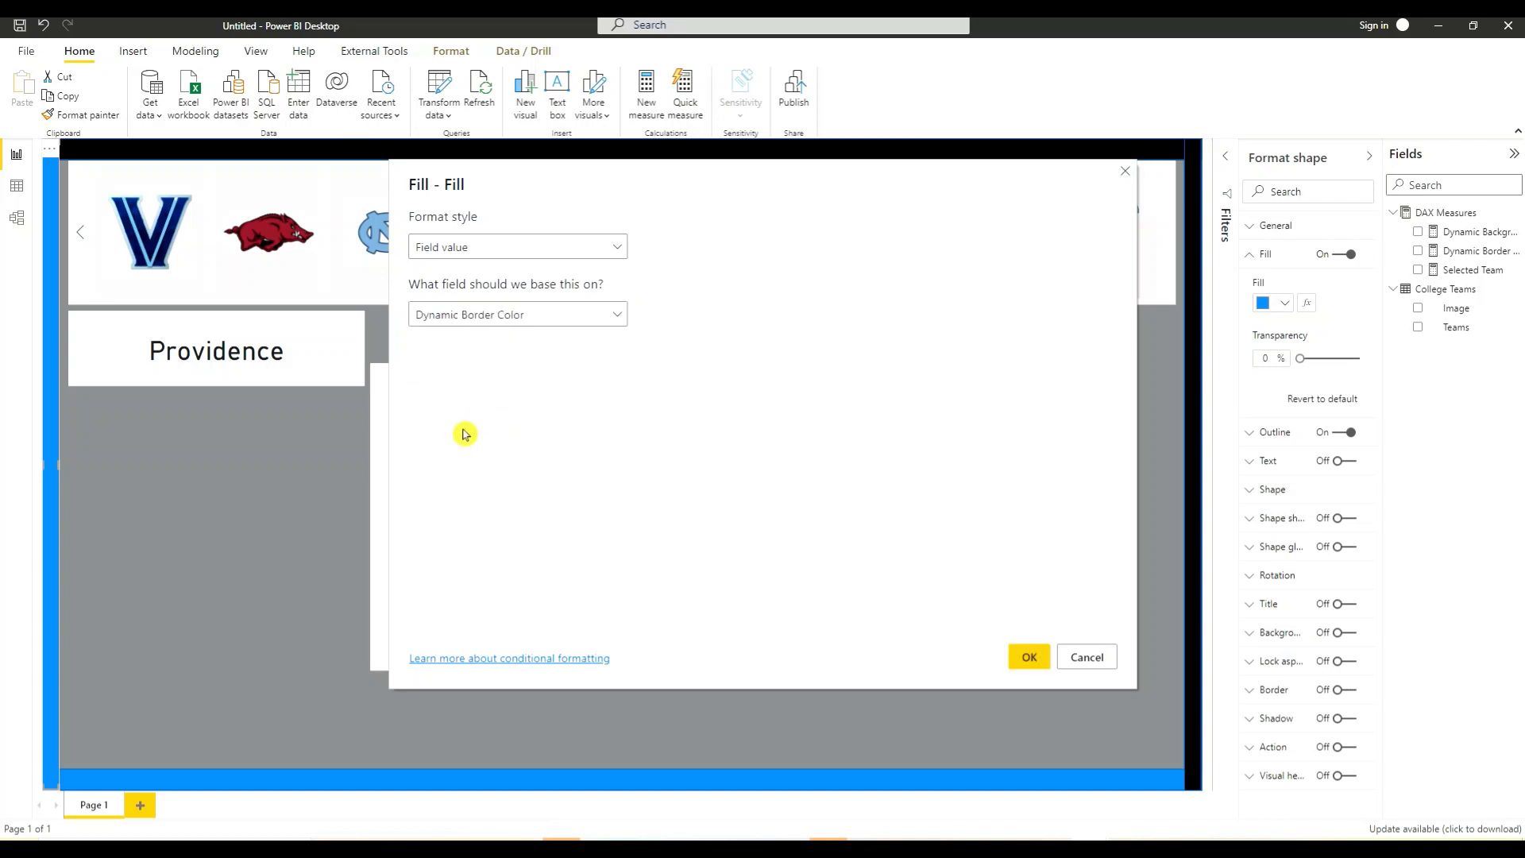
left_click(1030, 657)
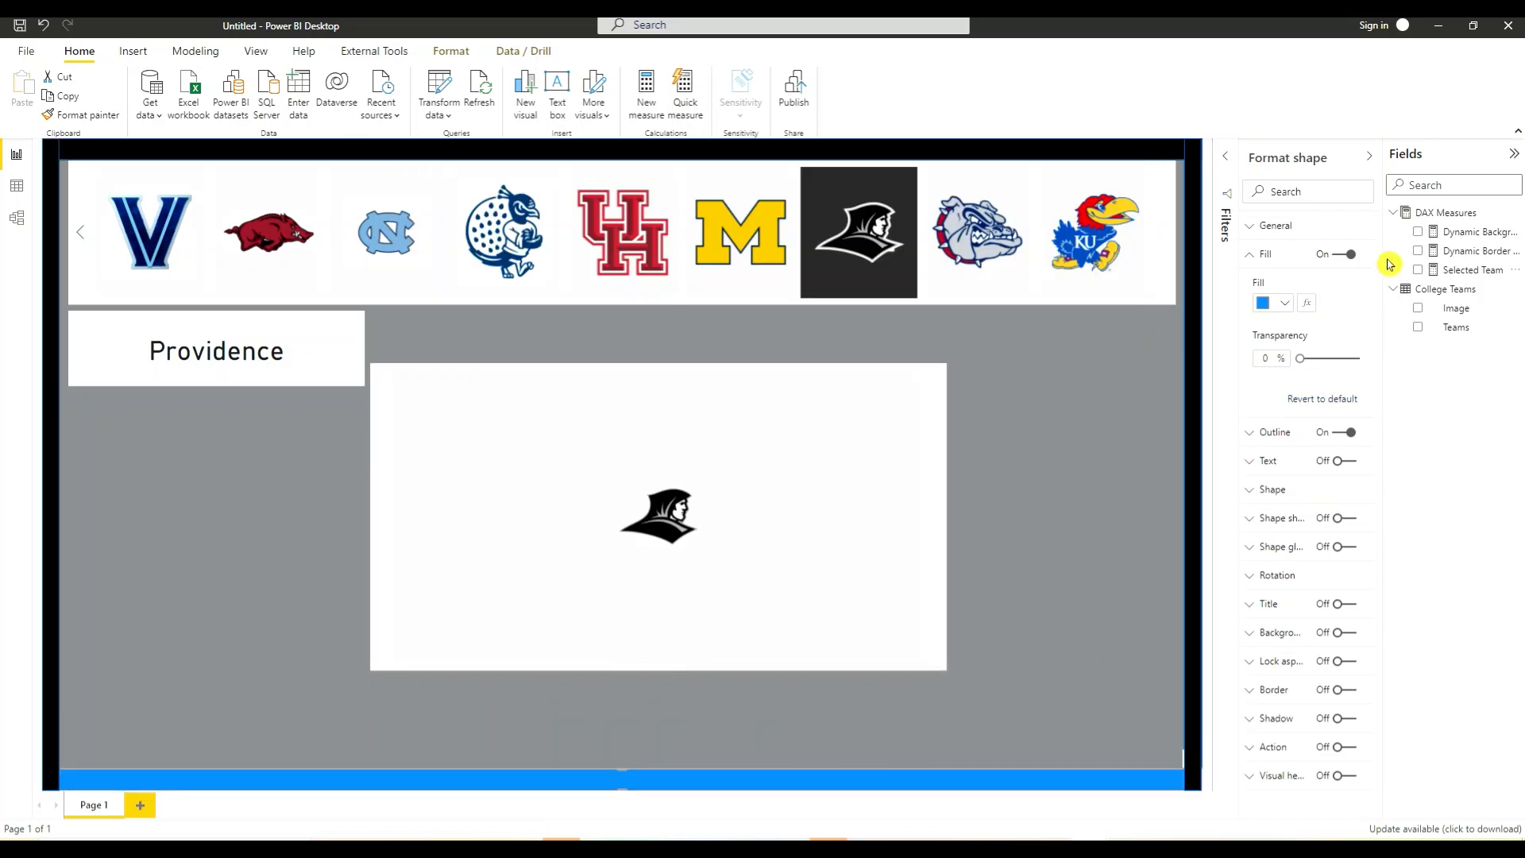
Format the fill of the report's bottom border bar by field value, based on the Dynamic Border Color measure.
left_click(1306, 302)
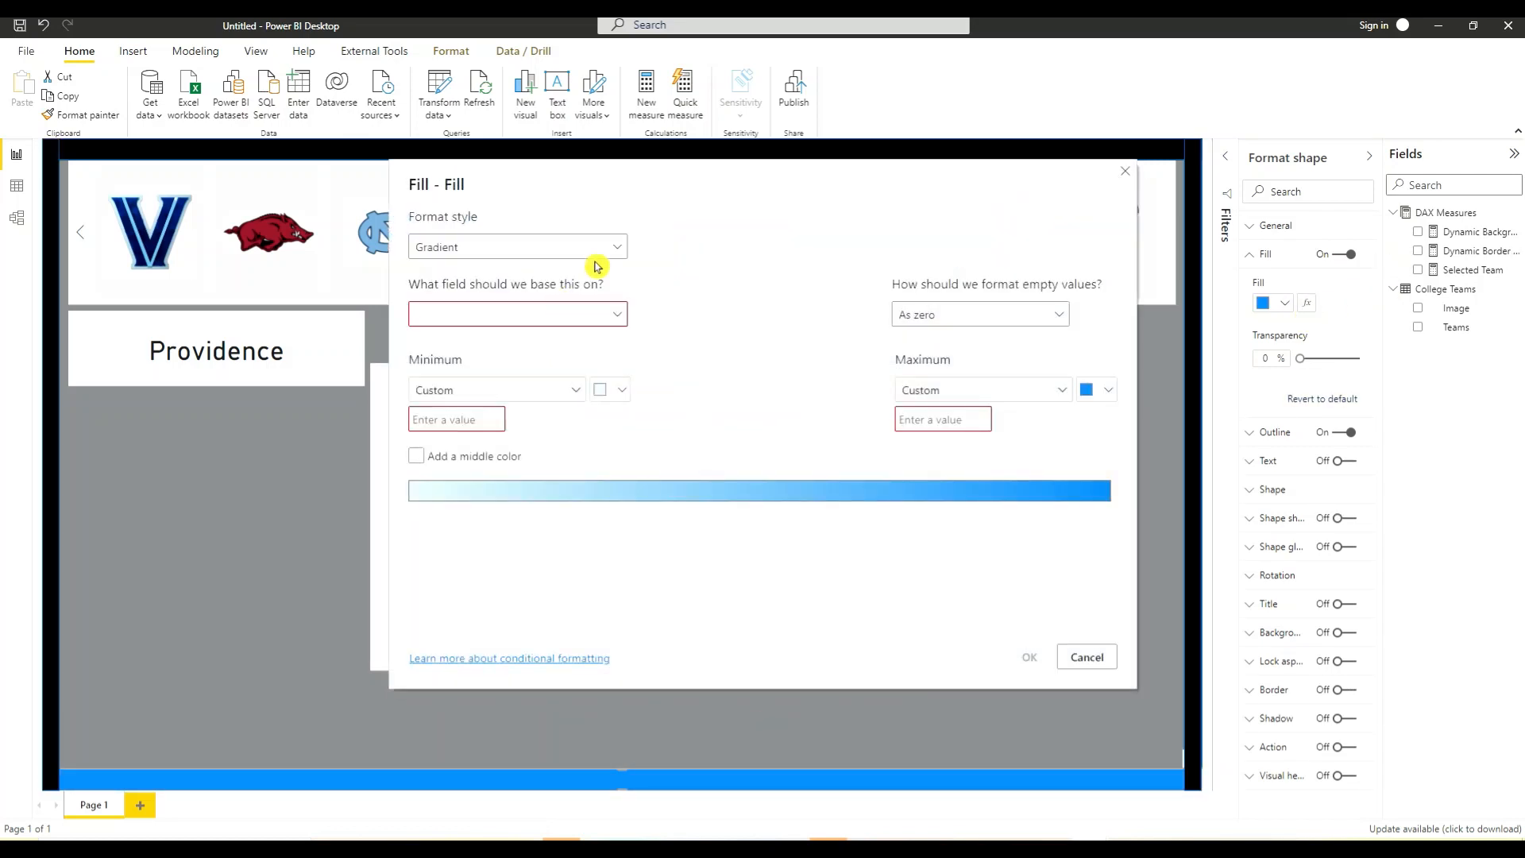
left_click(618, 252)
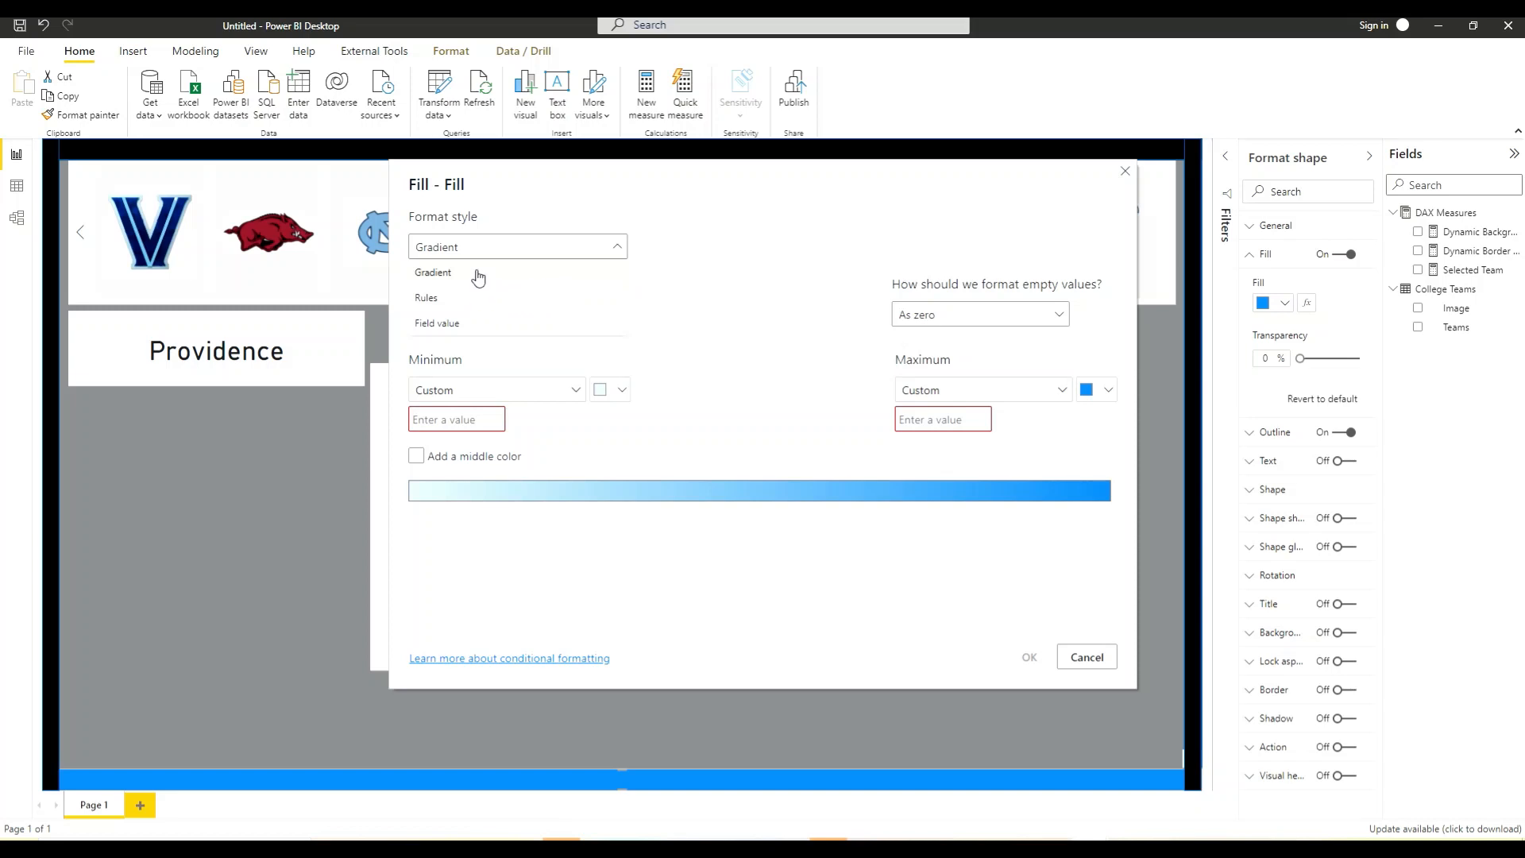
left_click(462, 324)
left_click(586, 315)
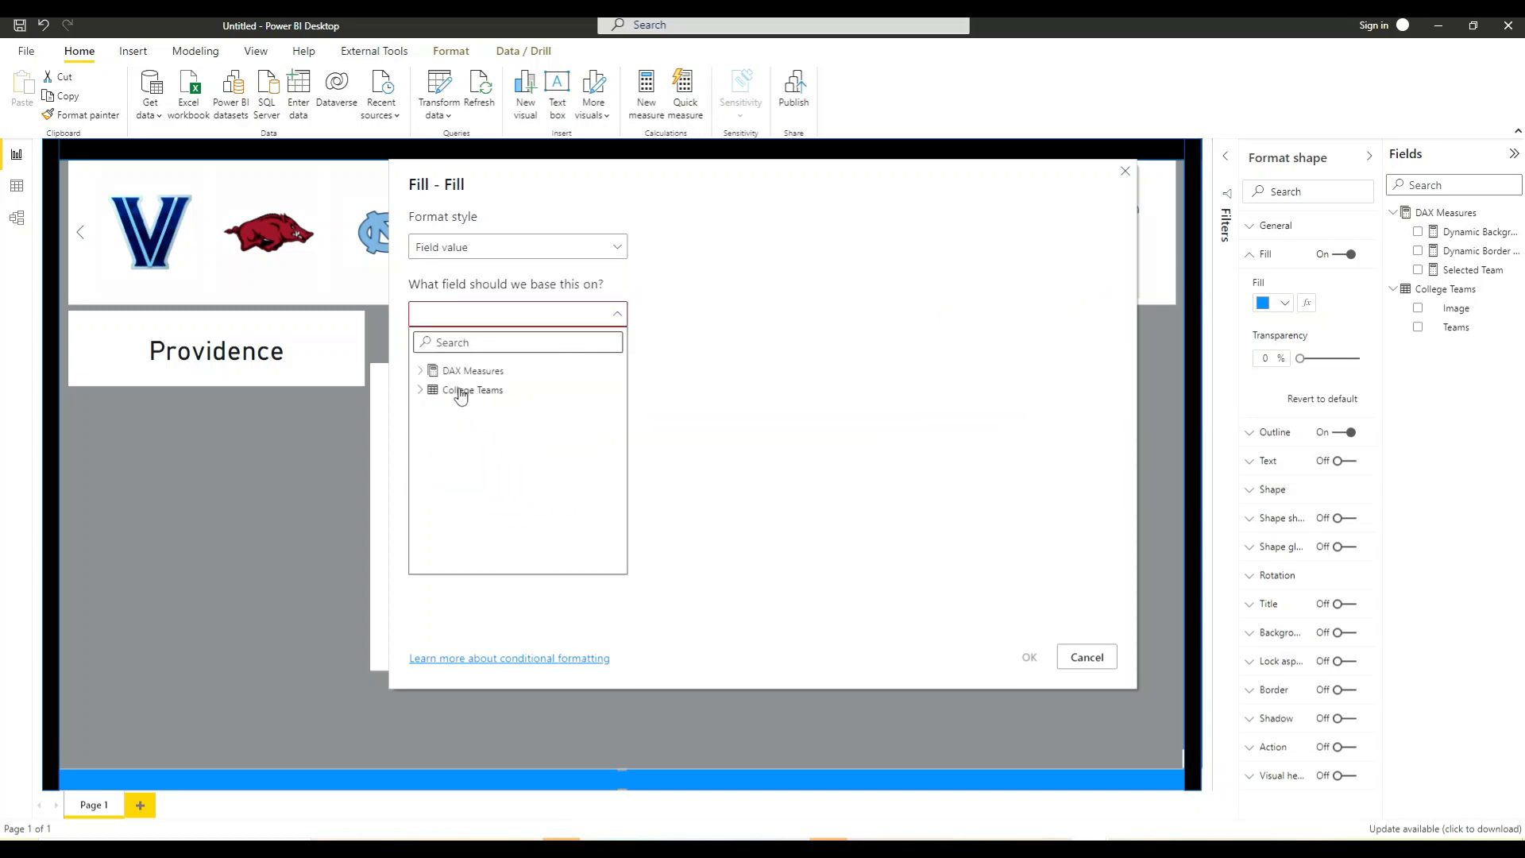
left_click(421, 371)
left_click(522, 409)
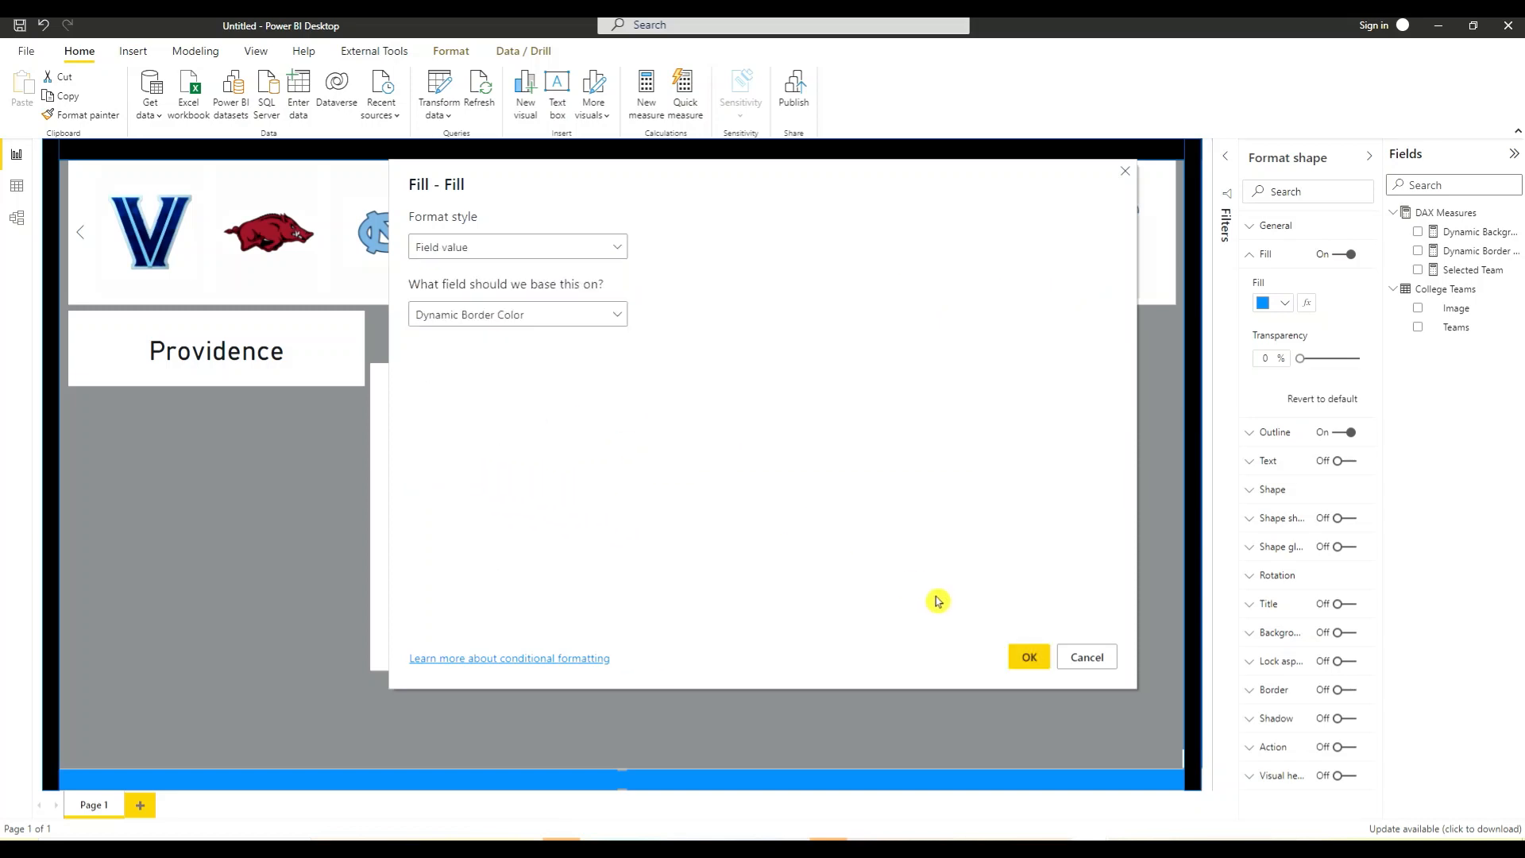
left_click(1028, 657)
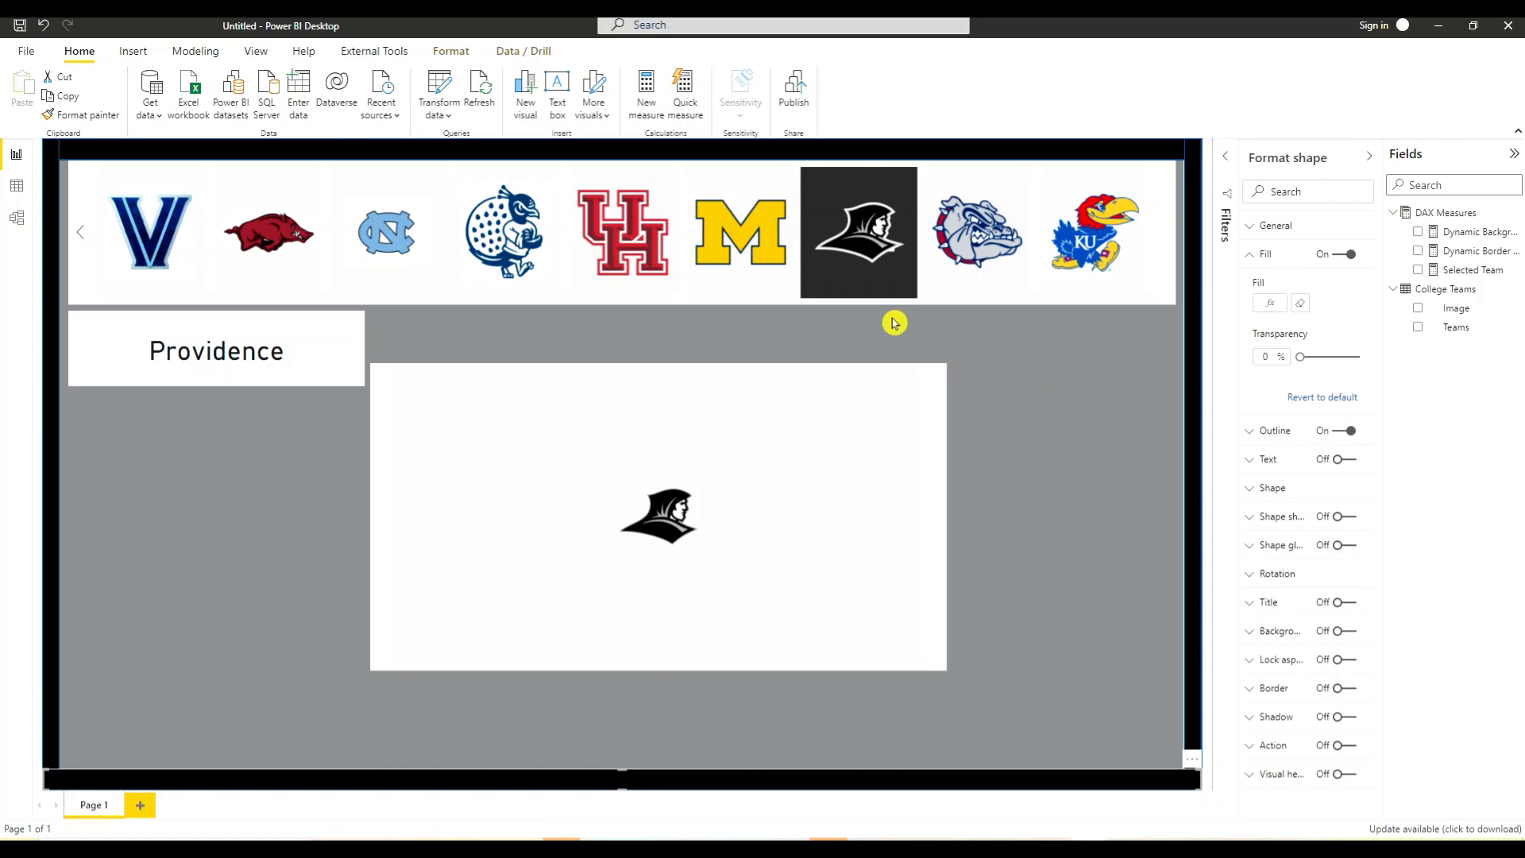
Test the dynamic border and background colors by selecting the Michigan, Gonzaga, Kansas, Saint Peter's and Villanova logos in the slicer.
left_click(732, 270)
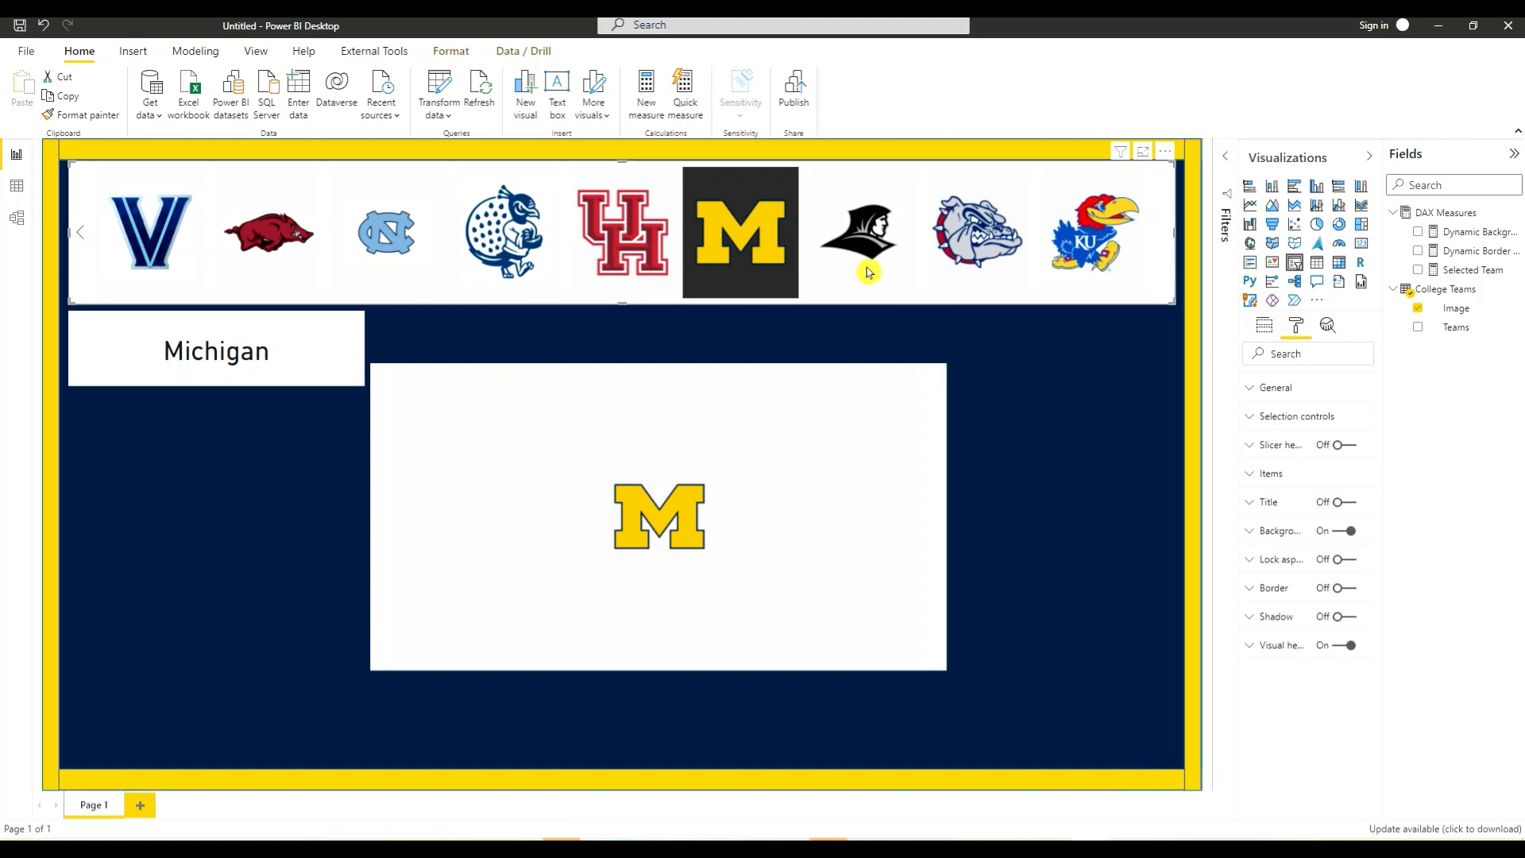
left_click(973, 262)
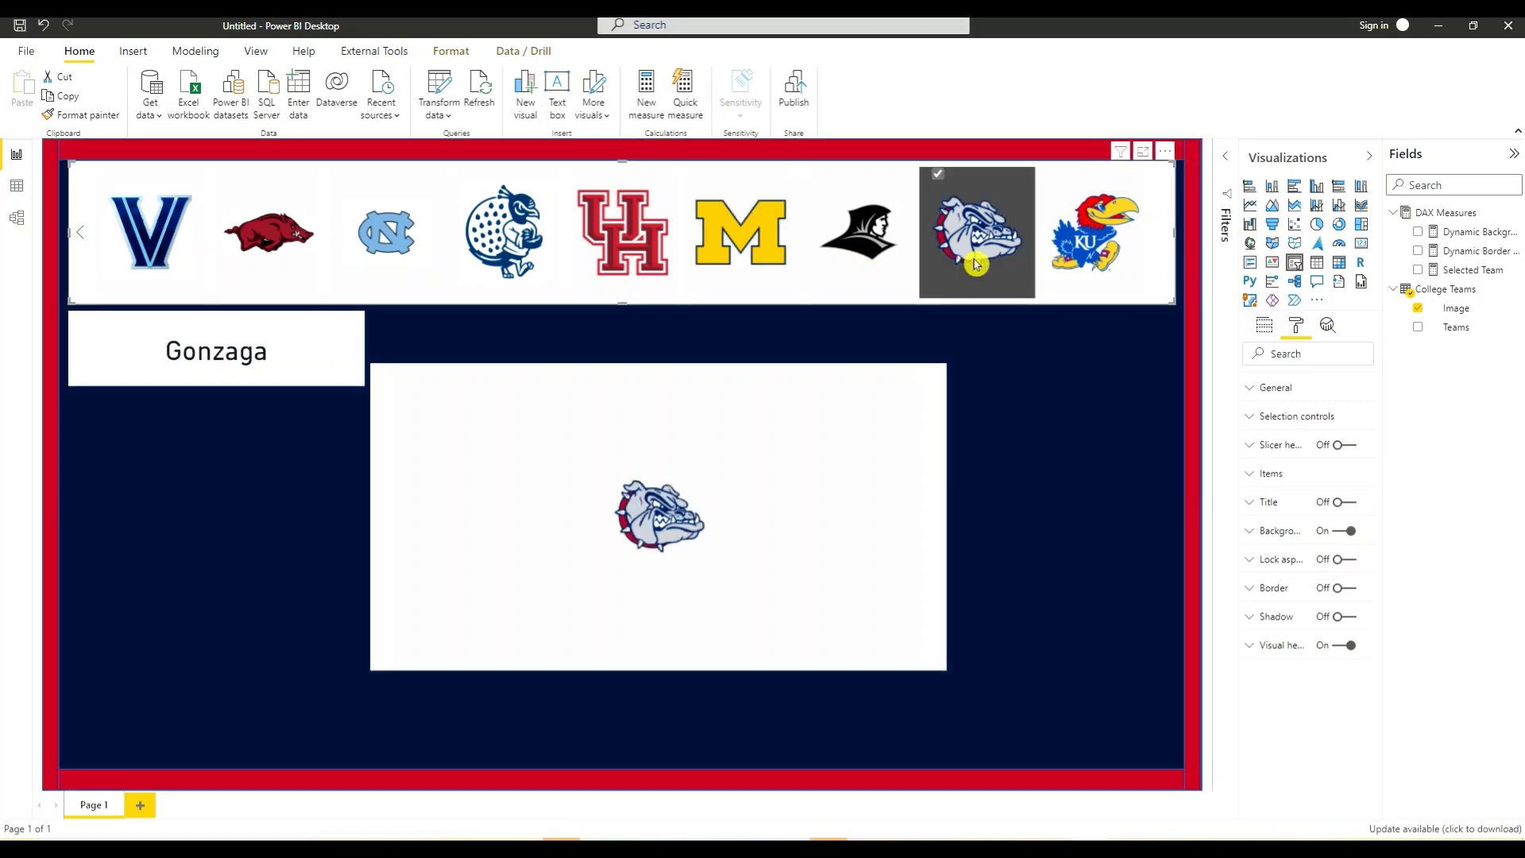
left_click(1109, 260)
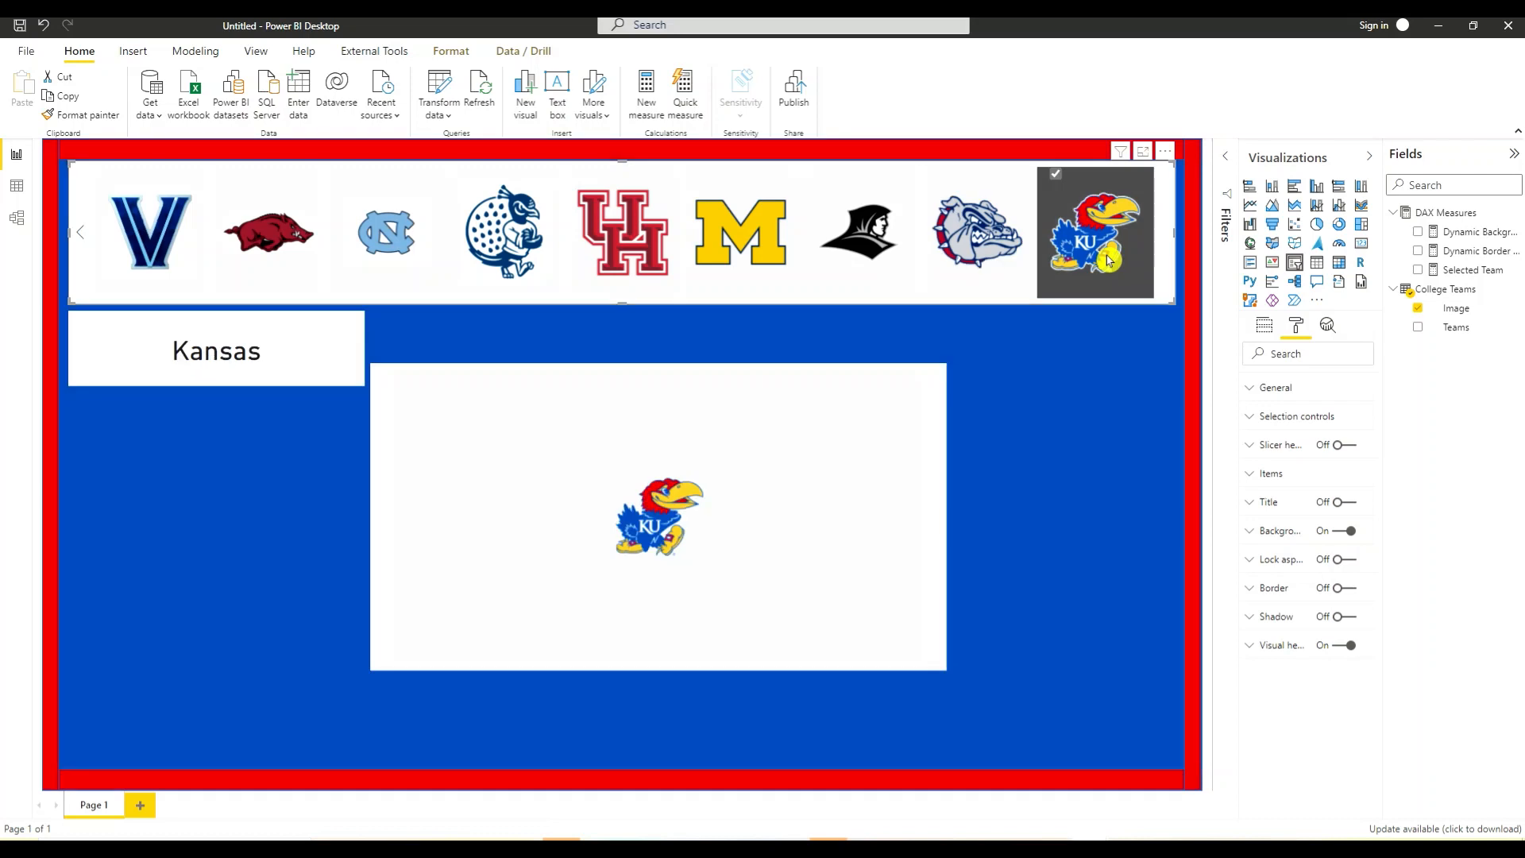
left_click(511, 250)
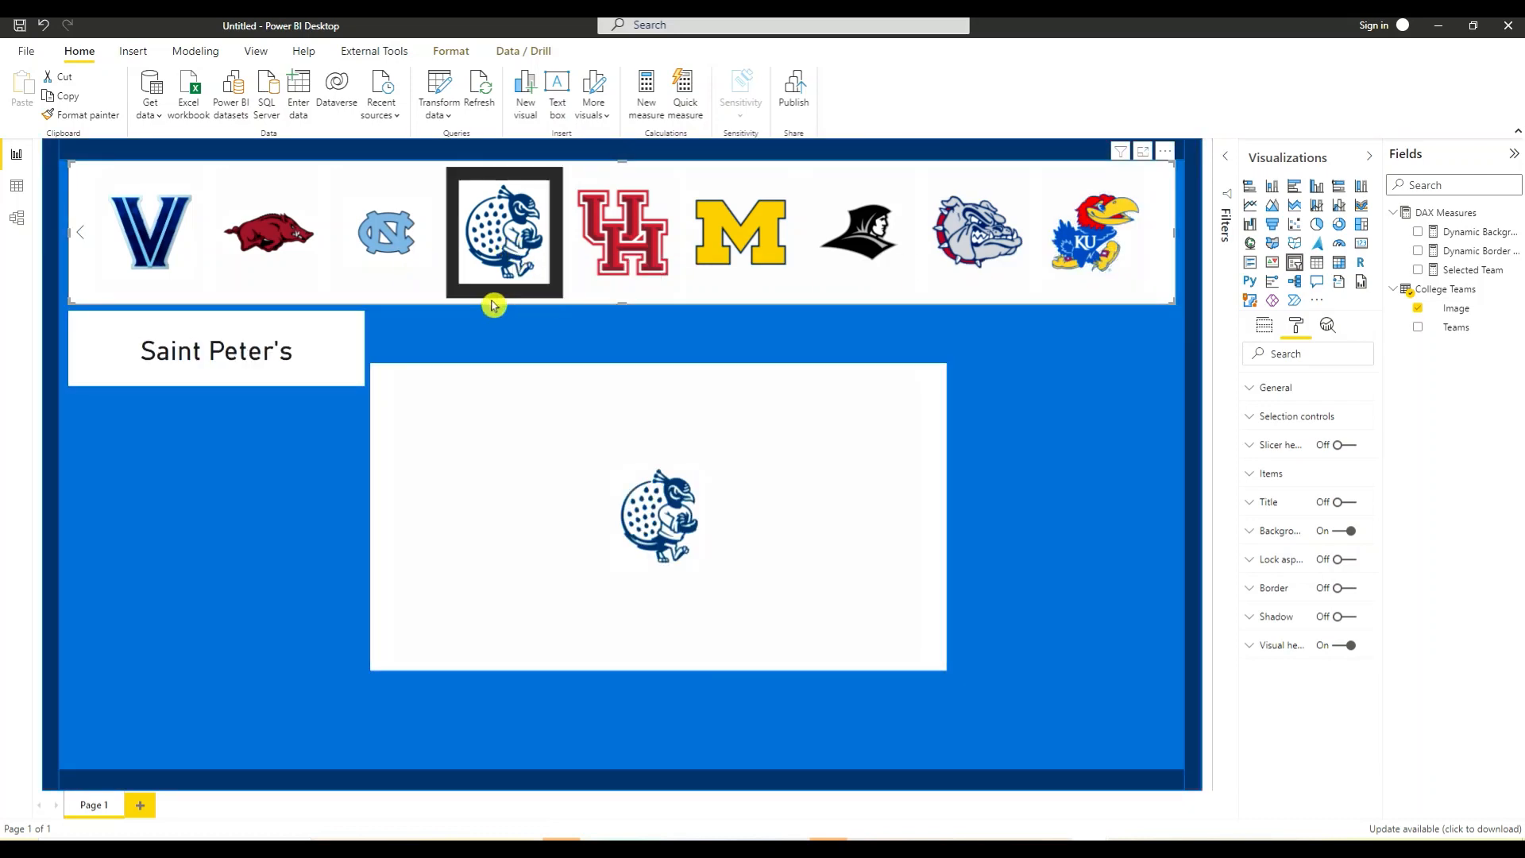
left_click(155, 235)
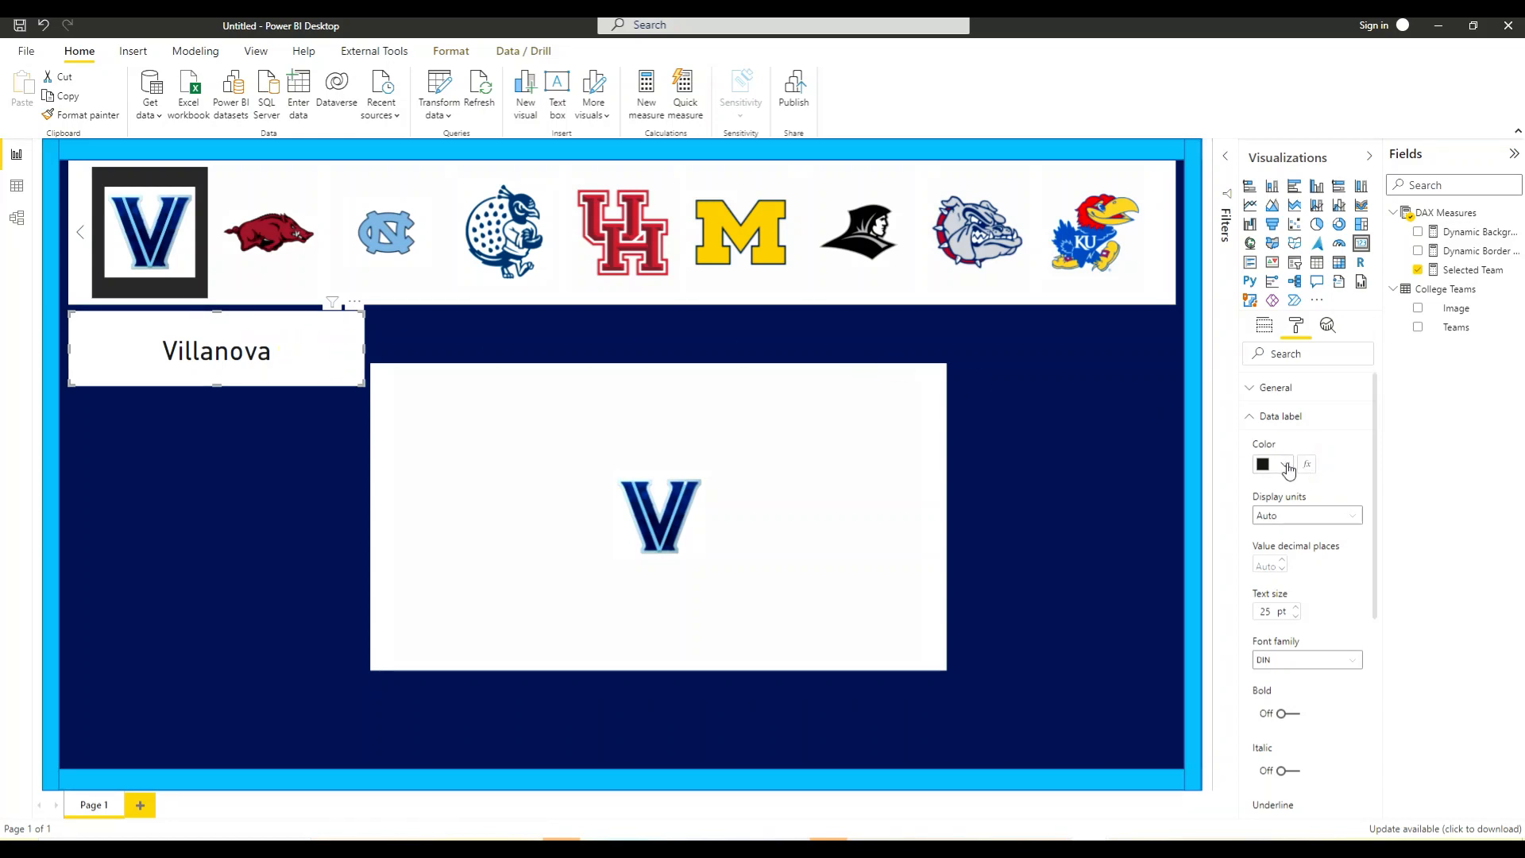
Format the selected-team card's background color by field value, based on the Dynamic Background Color measure.
left_click(1250, 419)
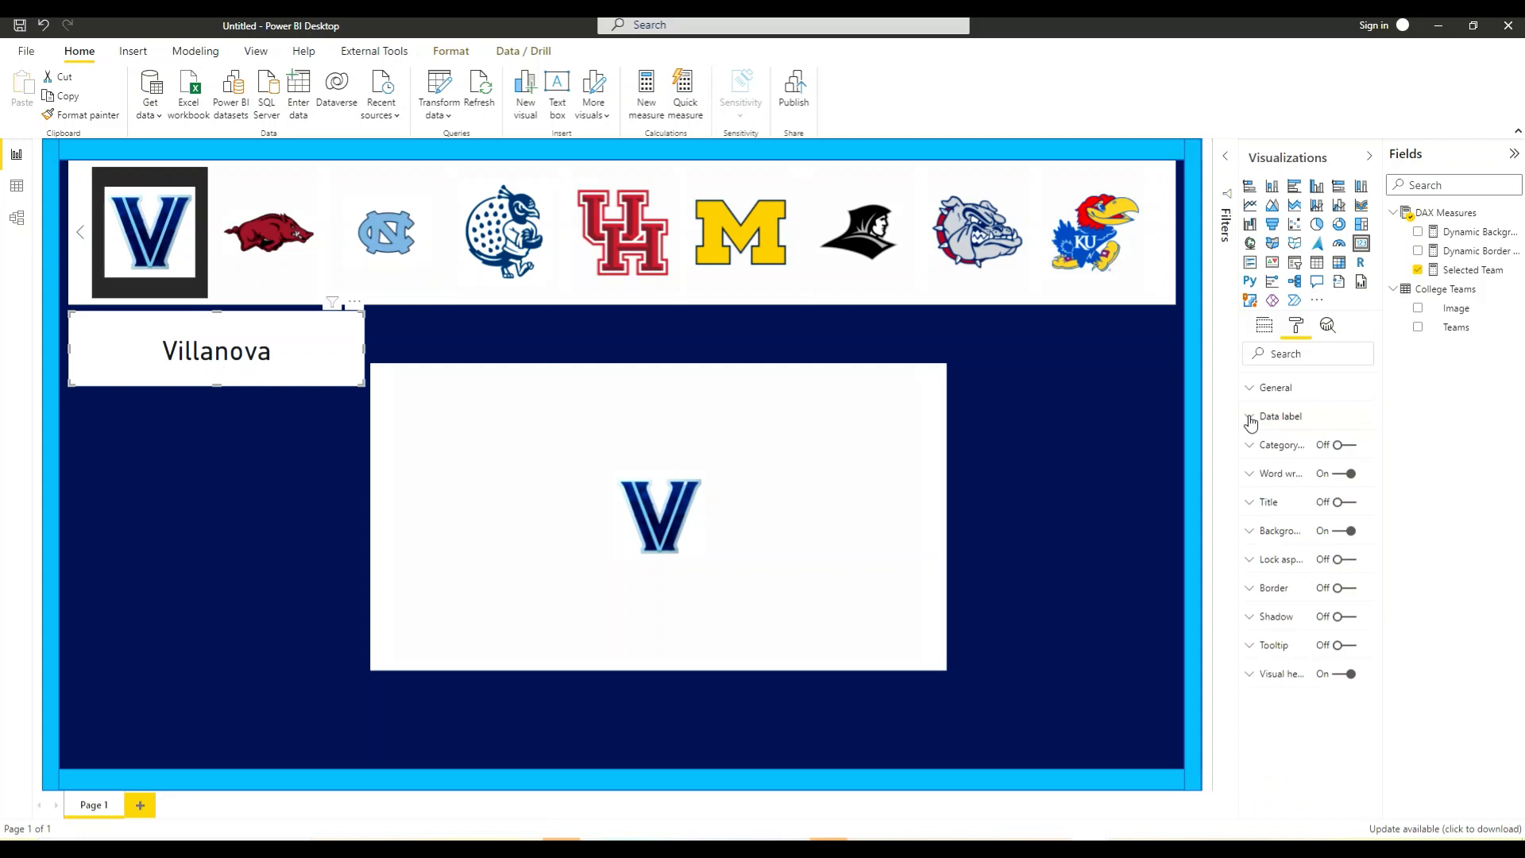
left_click(1251, 532)
left_click(1307, 579)
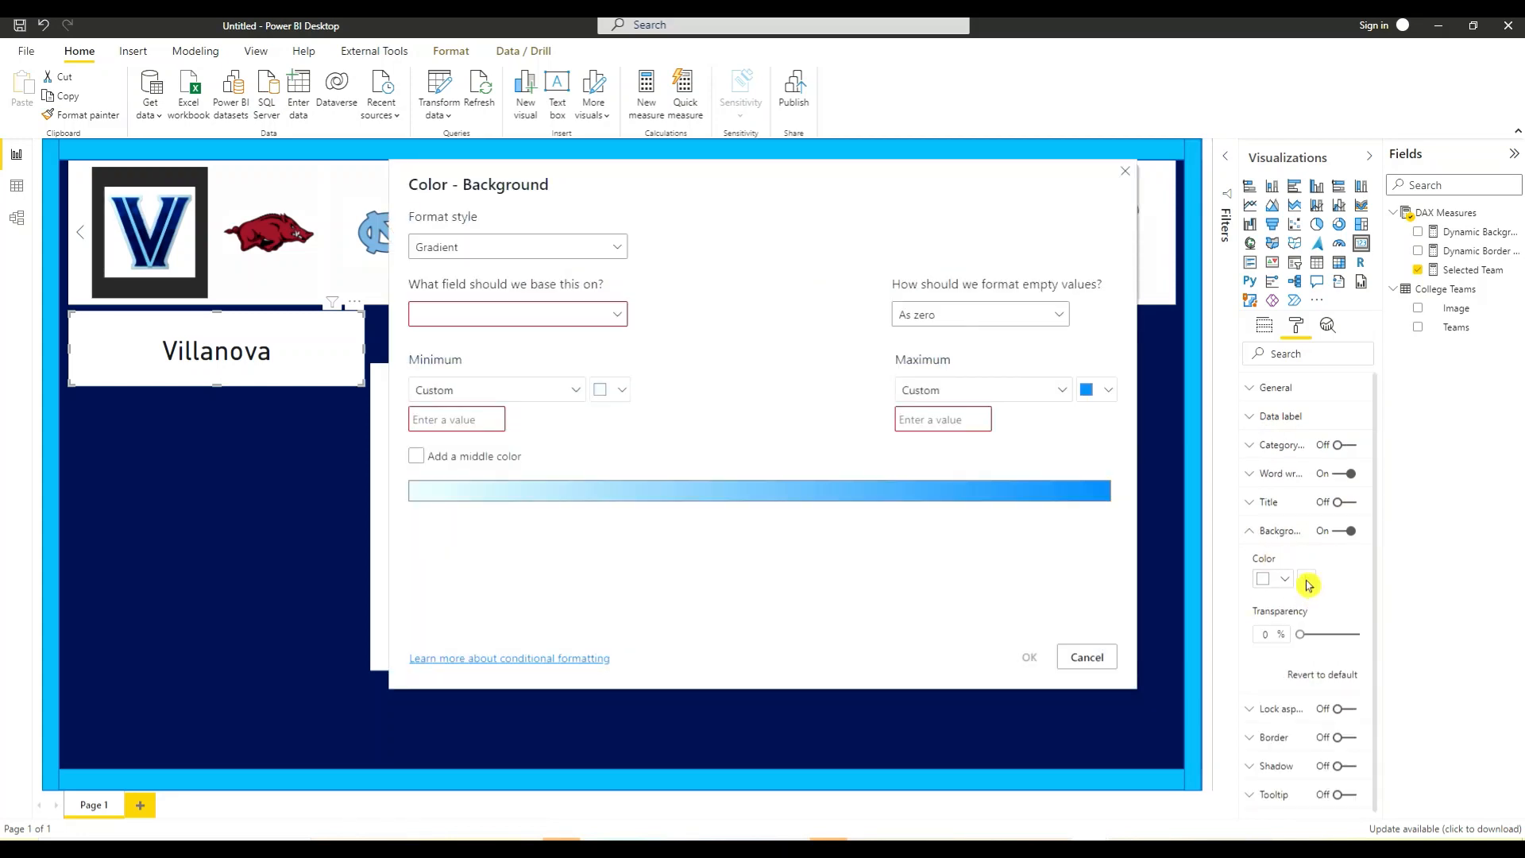
left_click(618, 252)
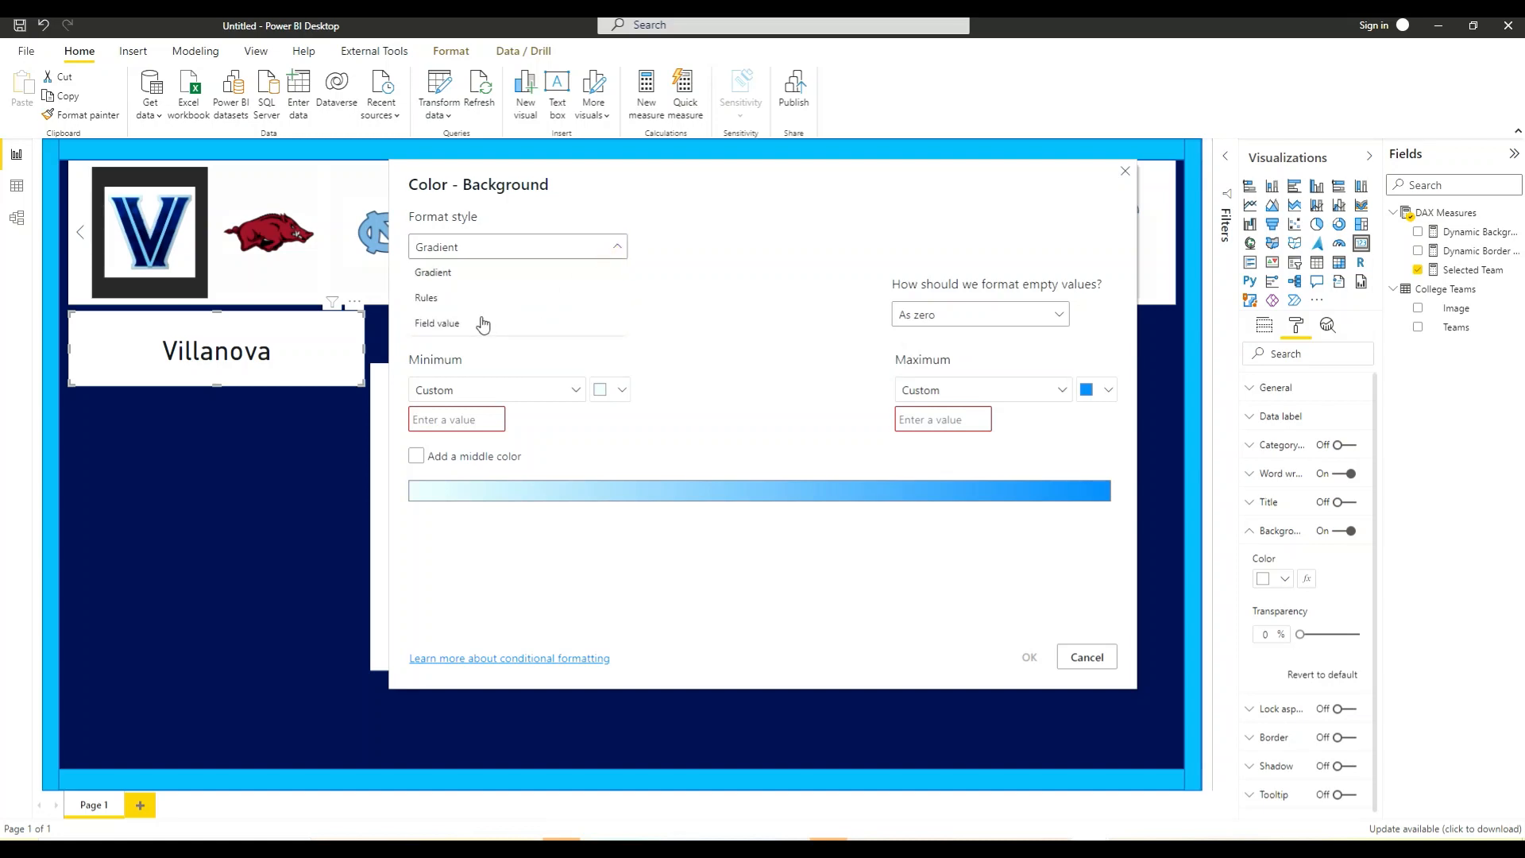
left_click(476, 323)
left_click(618, 317)
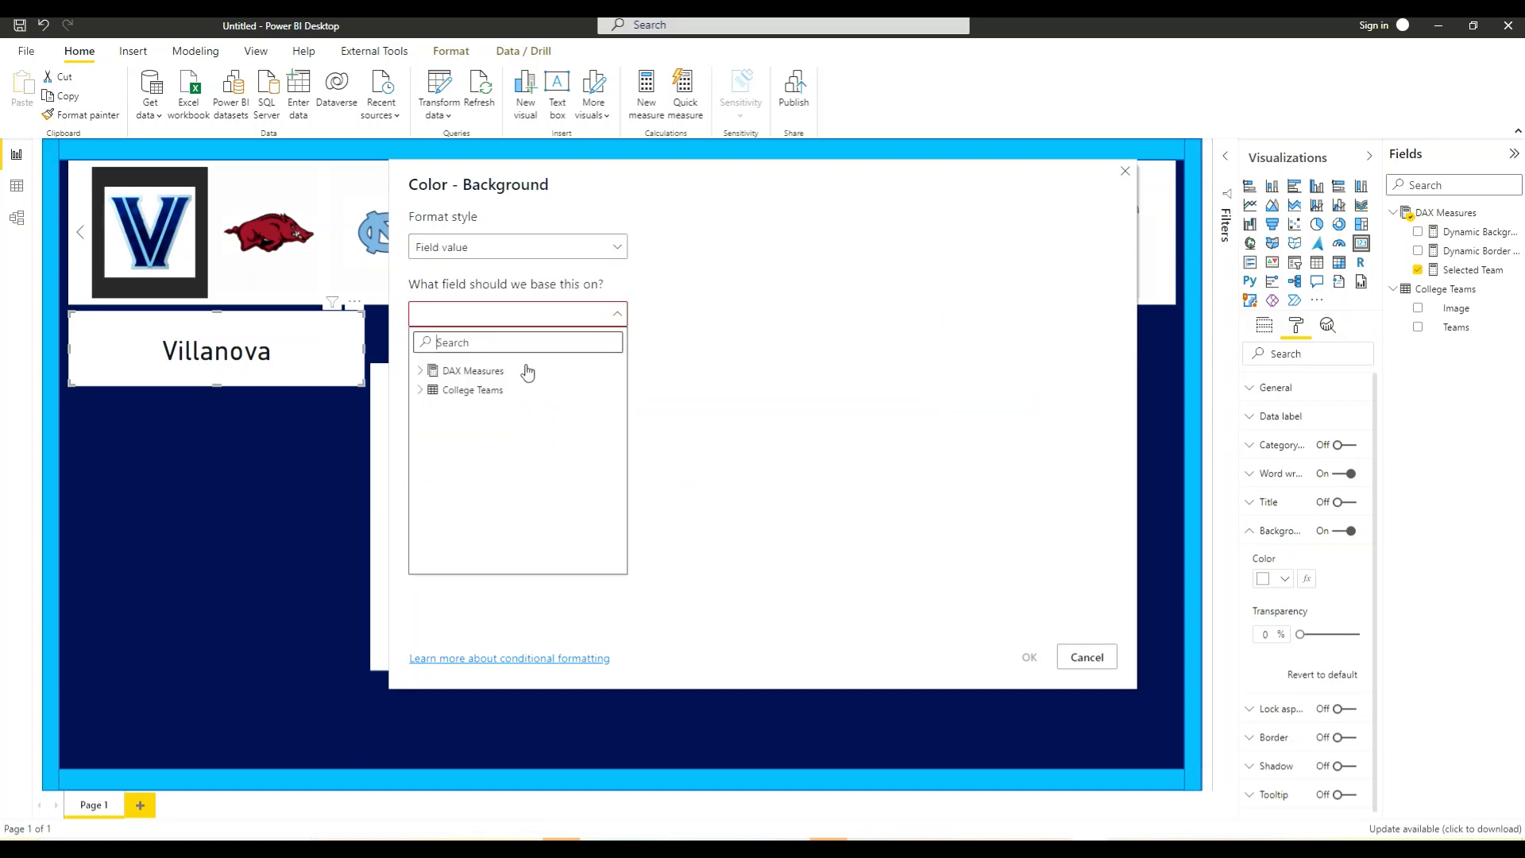
left_click(420, 371)
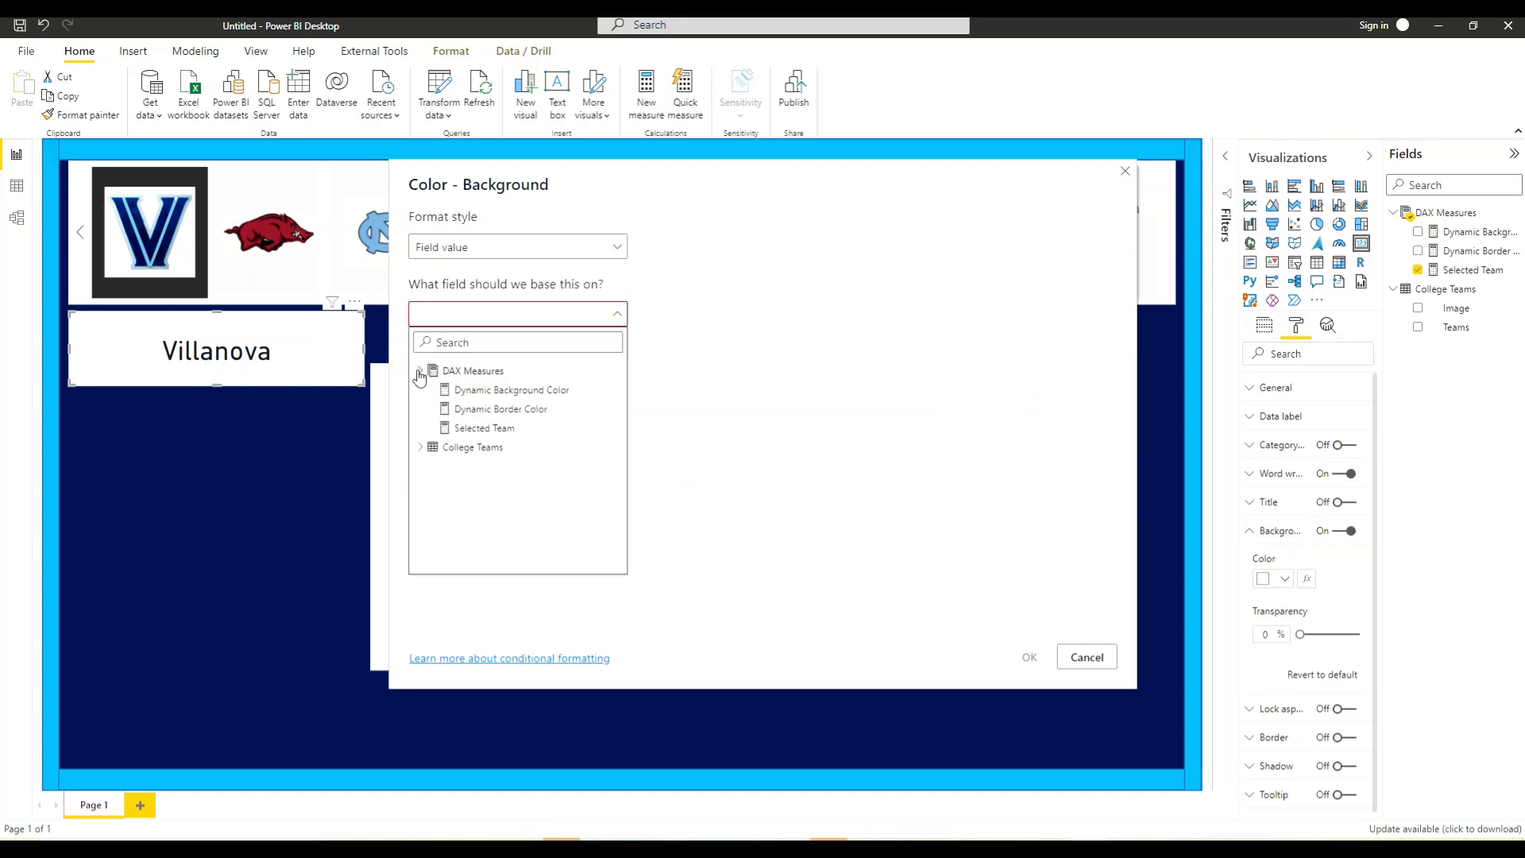
left_click(474, 391)
left_click(1026, 659)
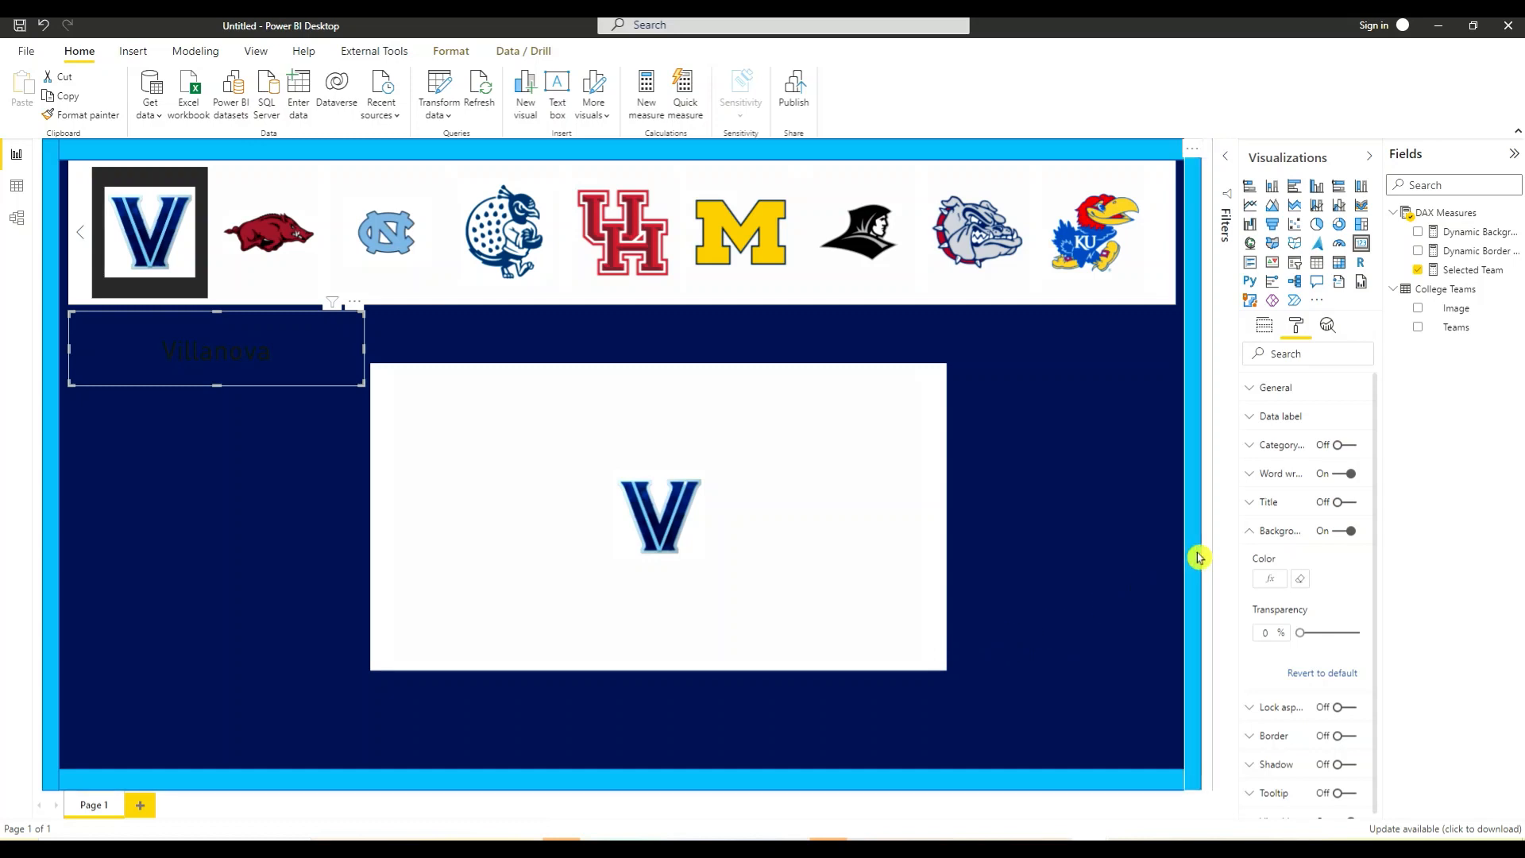
Set the data label color of the selected-team card to white.
left_click(1252, 421)
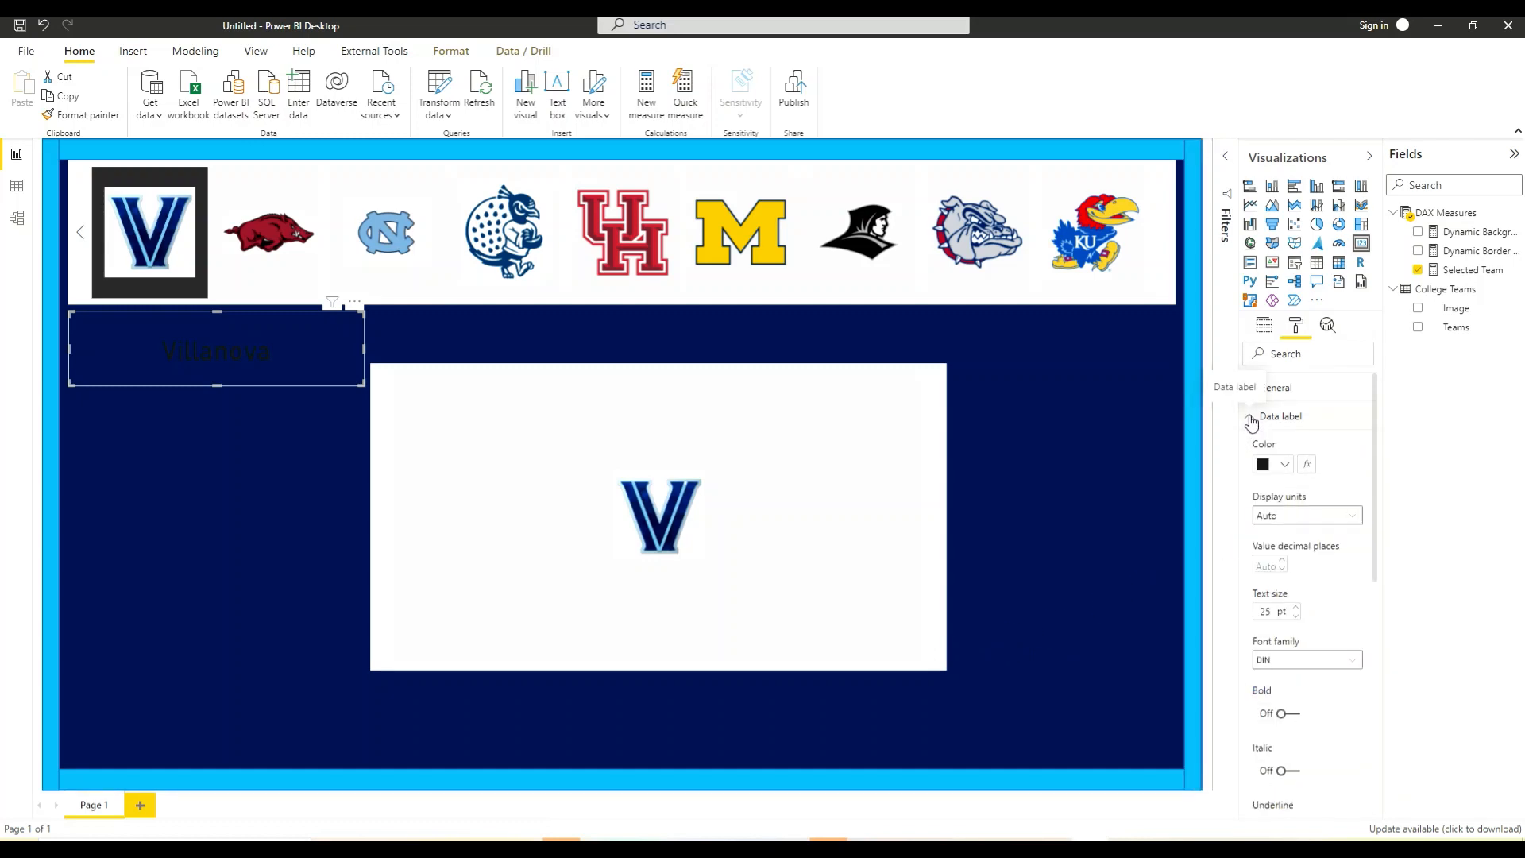
left_click(1284, 465)
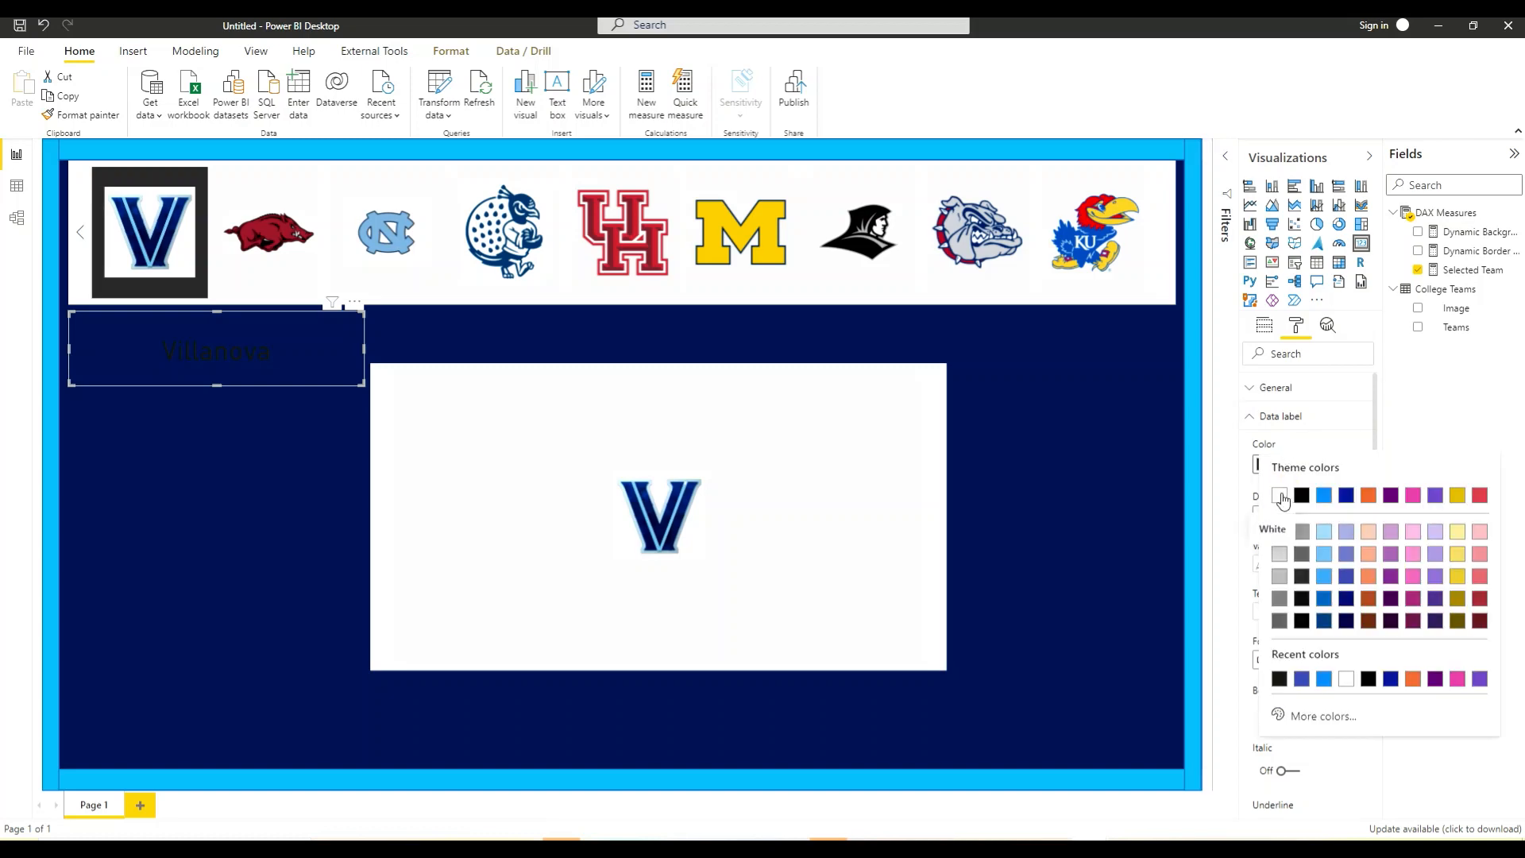
left_click(1279, 496)
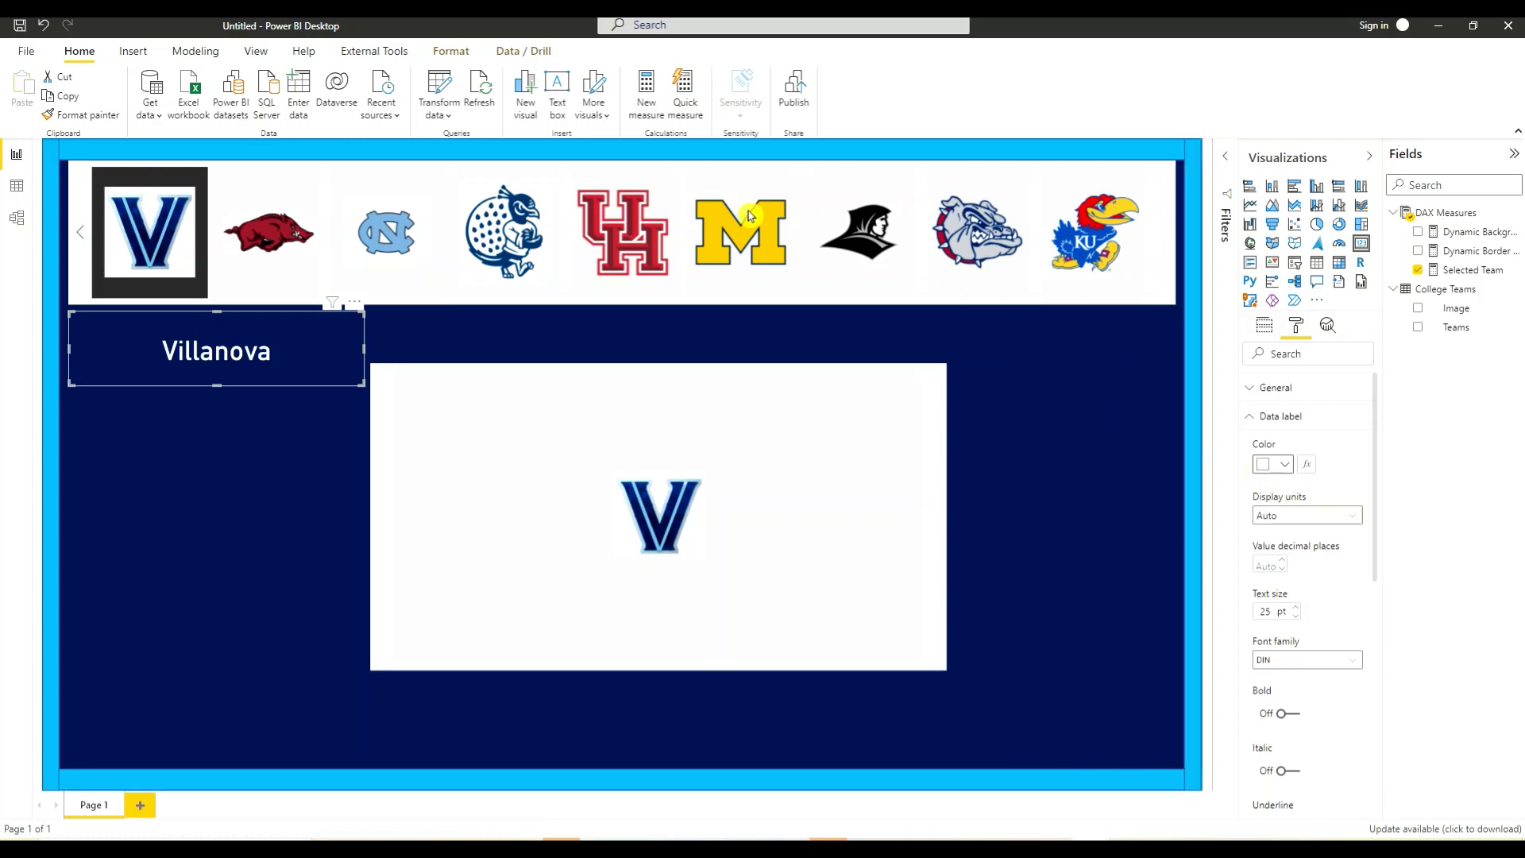
Test the card's formatting by selecting the Michigan, Houston, Saint Peter's, North Carolina, black friar, Gonzaga and Kansas logos in the slicer.
left_click(756, 238)
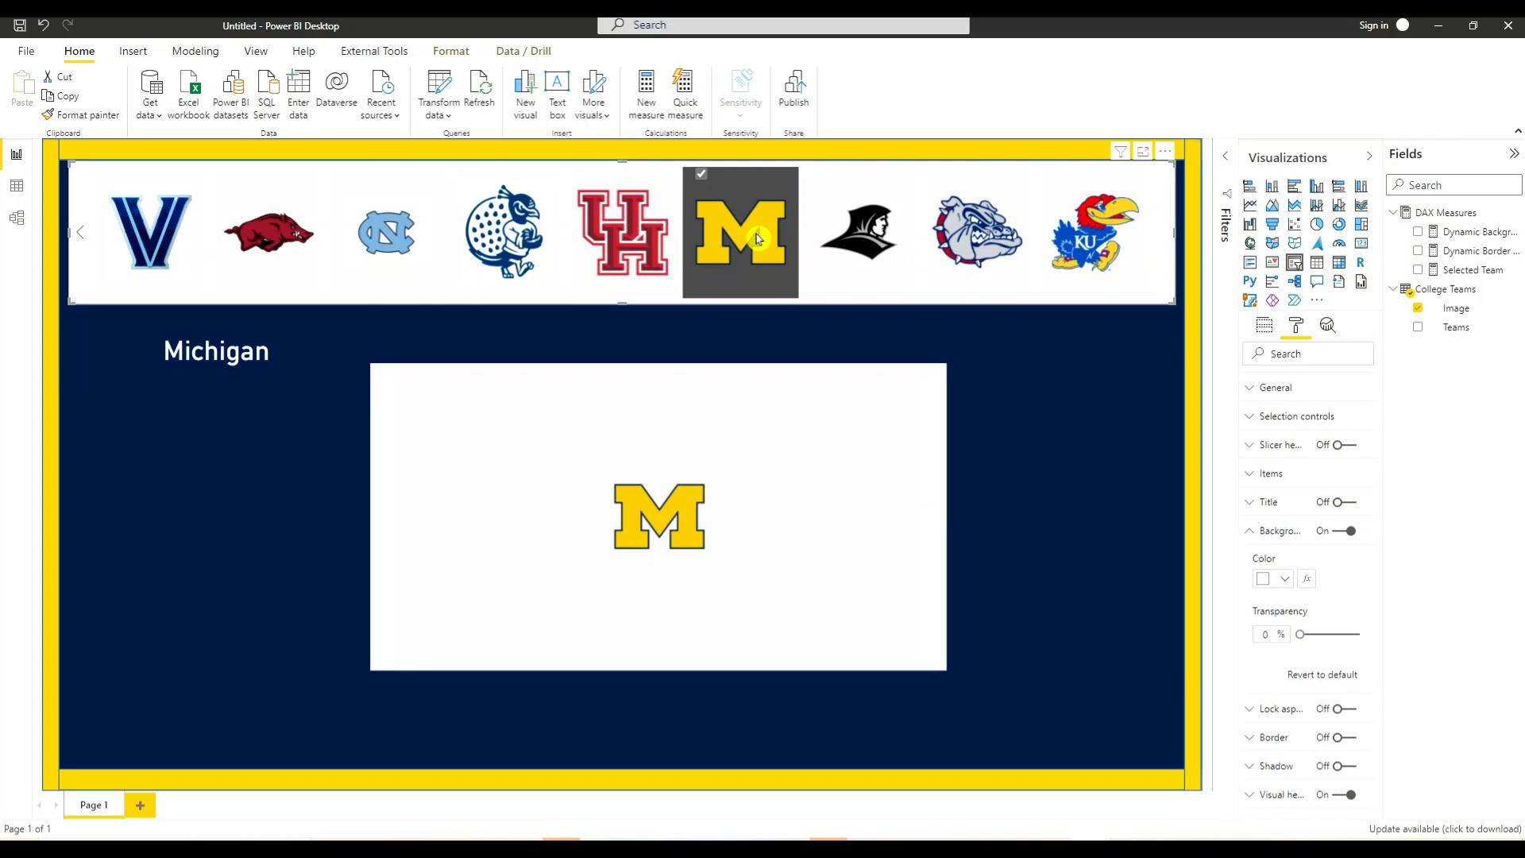
left_click(611, 229)
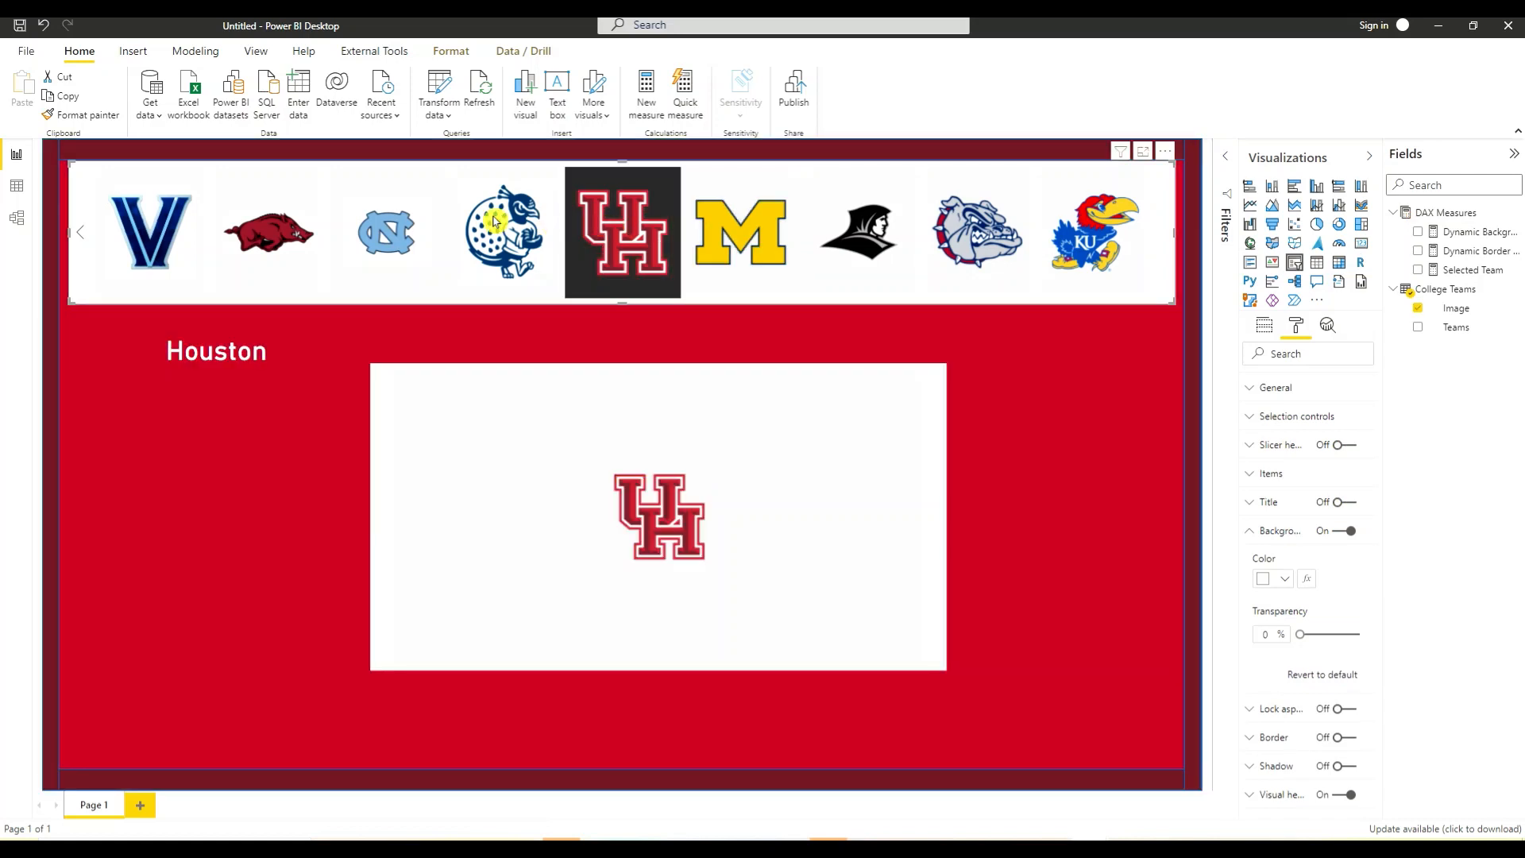
left_click(503, 218)
left_click(370, 214)
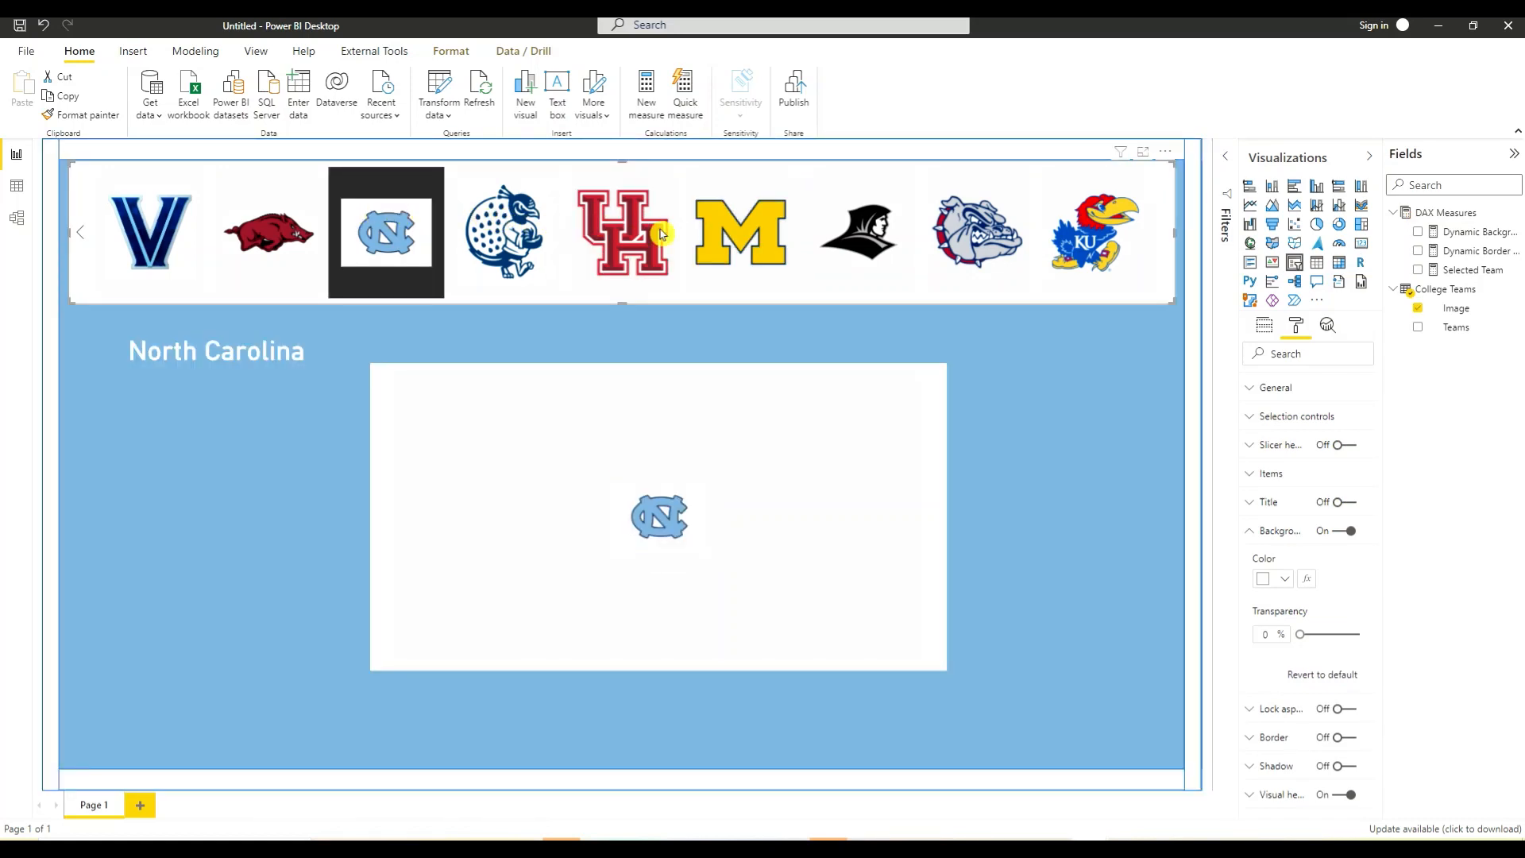
left_click(868, 241)
left_click(1007, 252)
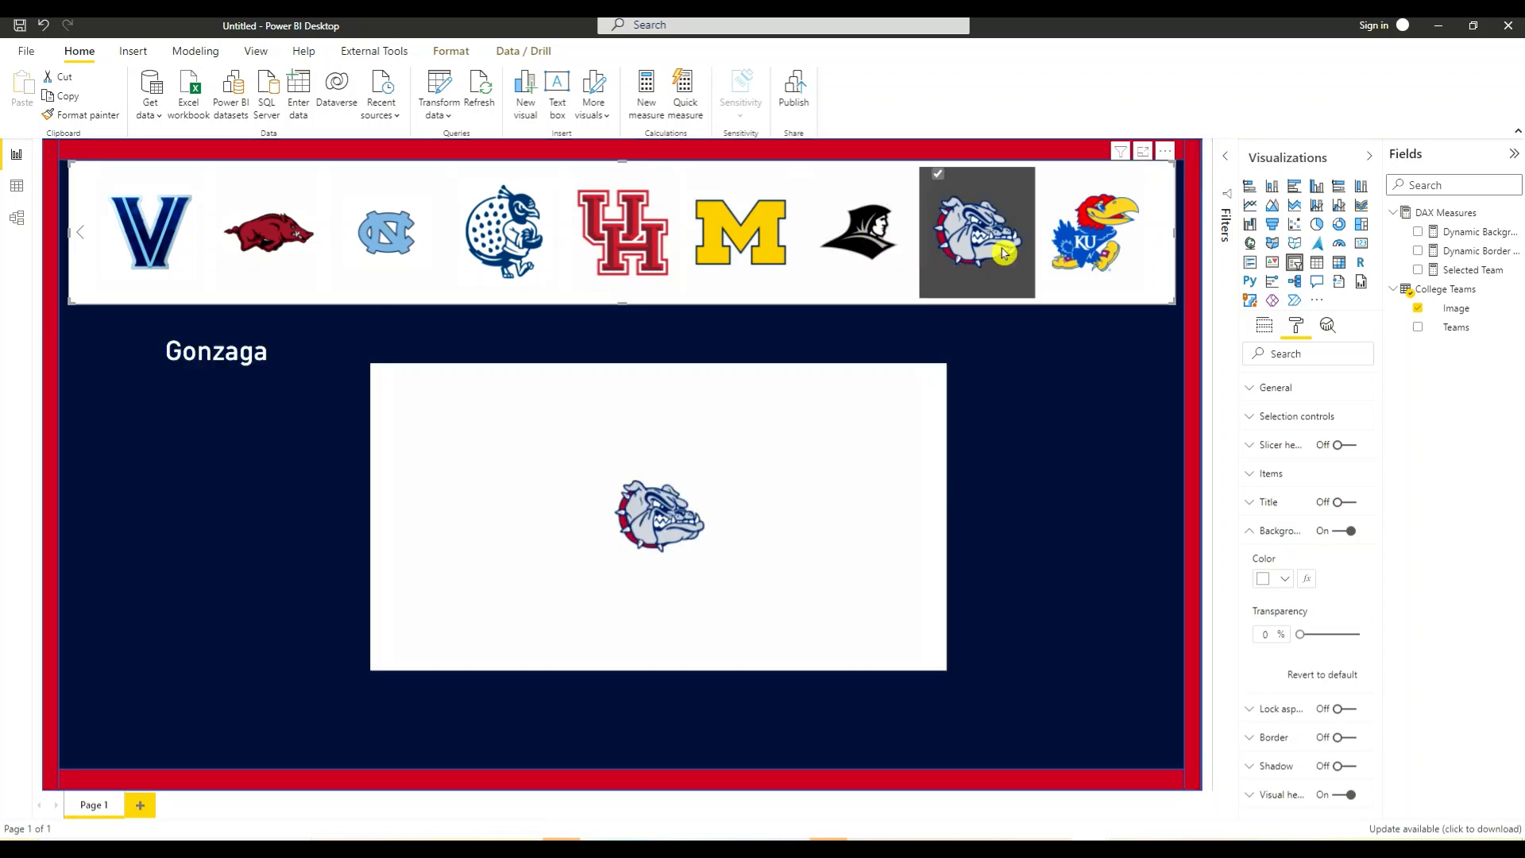
left_click(1088, 252)
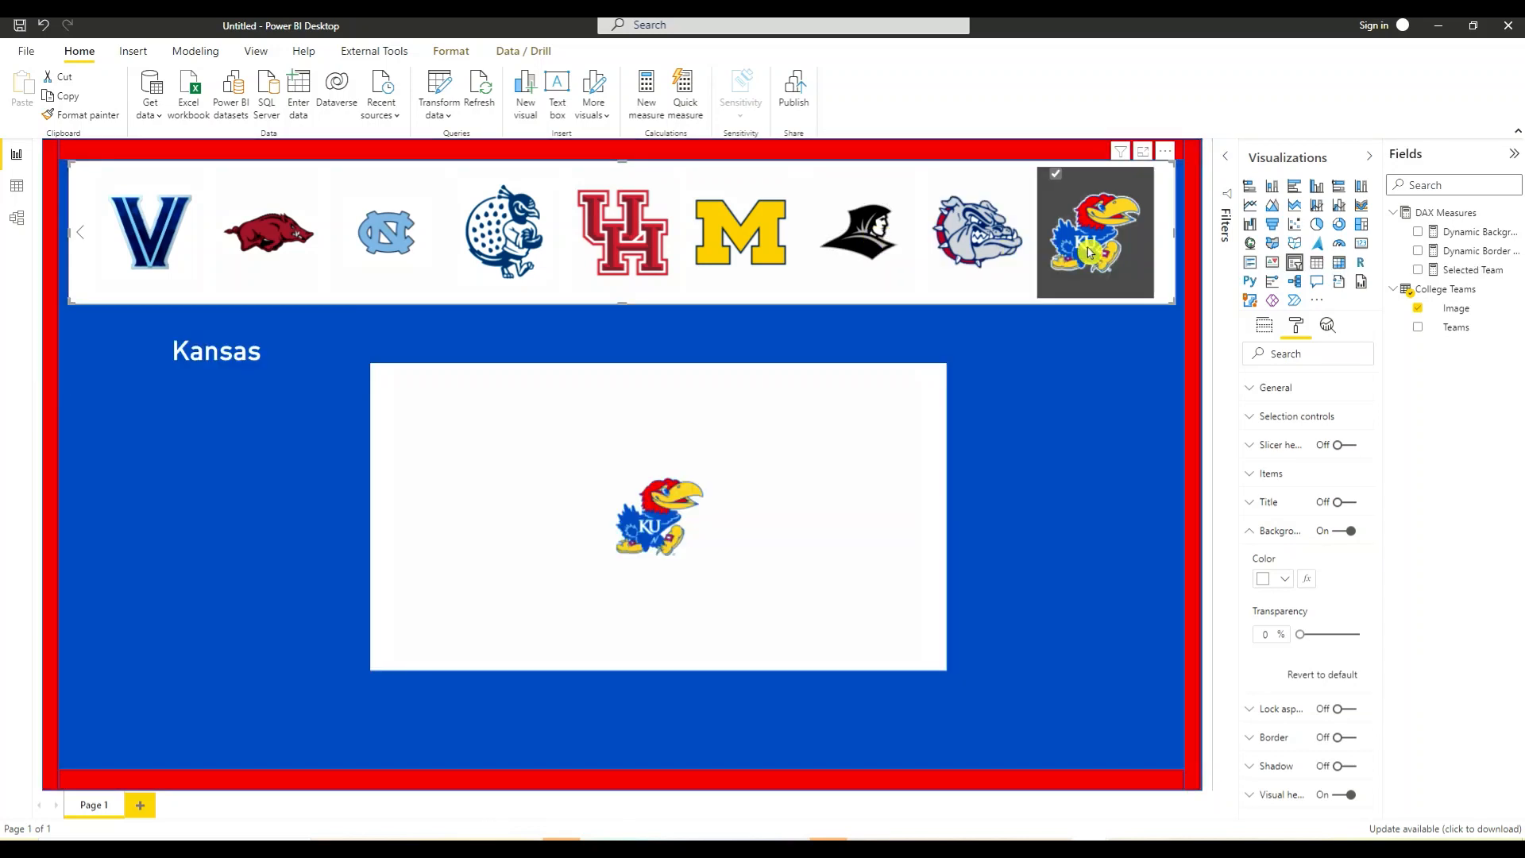